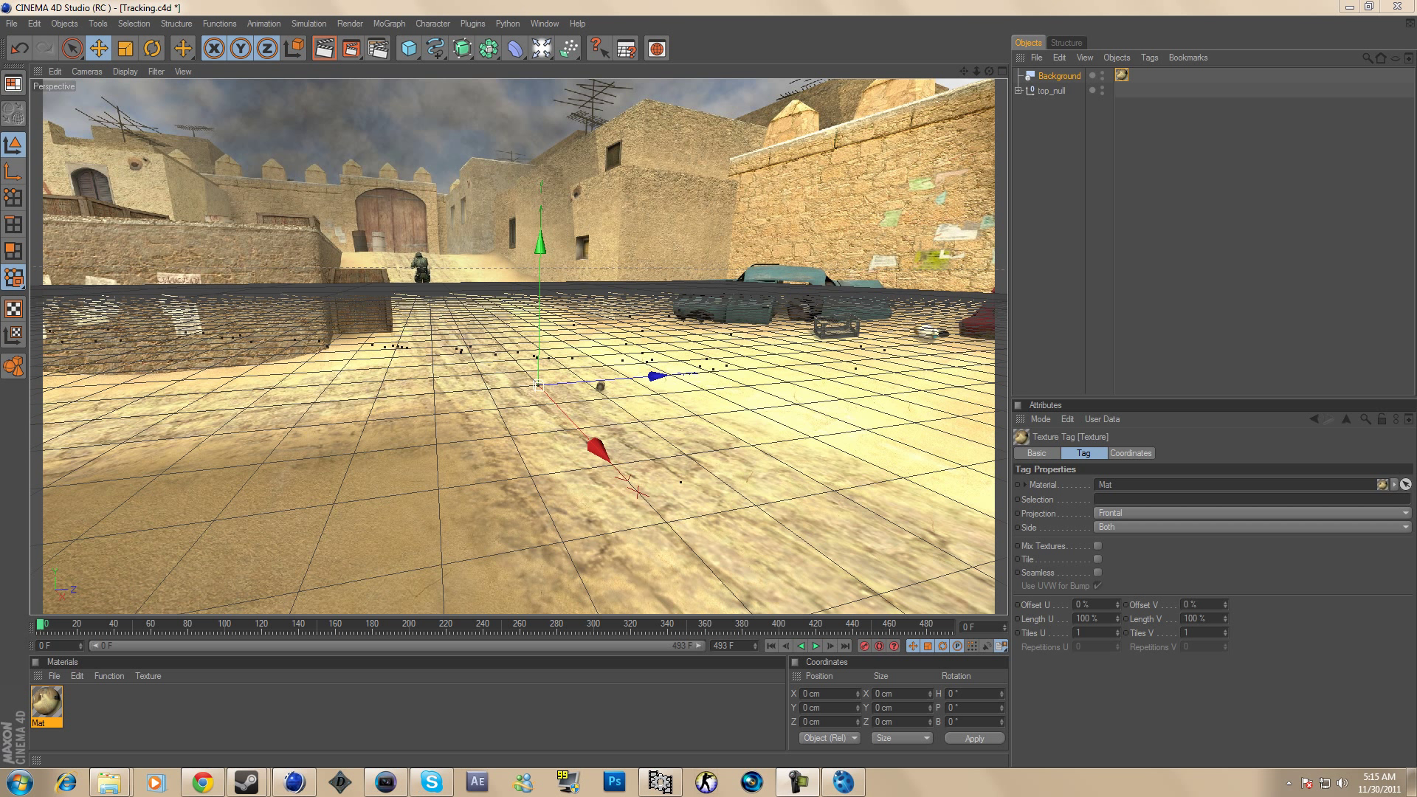
Step: Add a Floor object to the tracked scene and set its scale to 20 along X and Z
drag(41, 625, 134, 624)
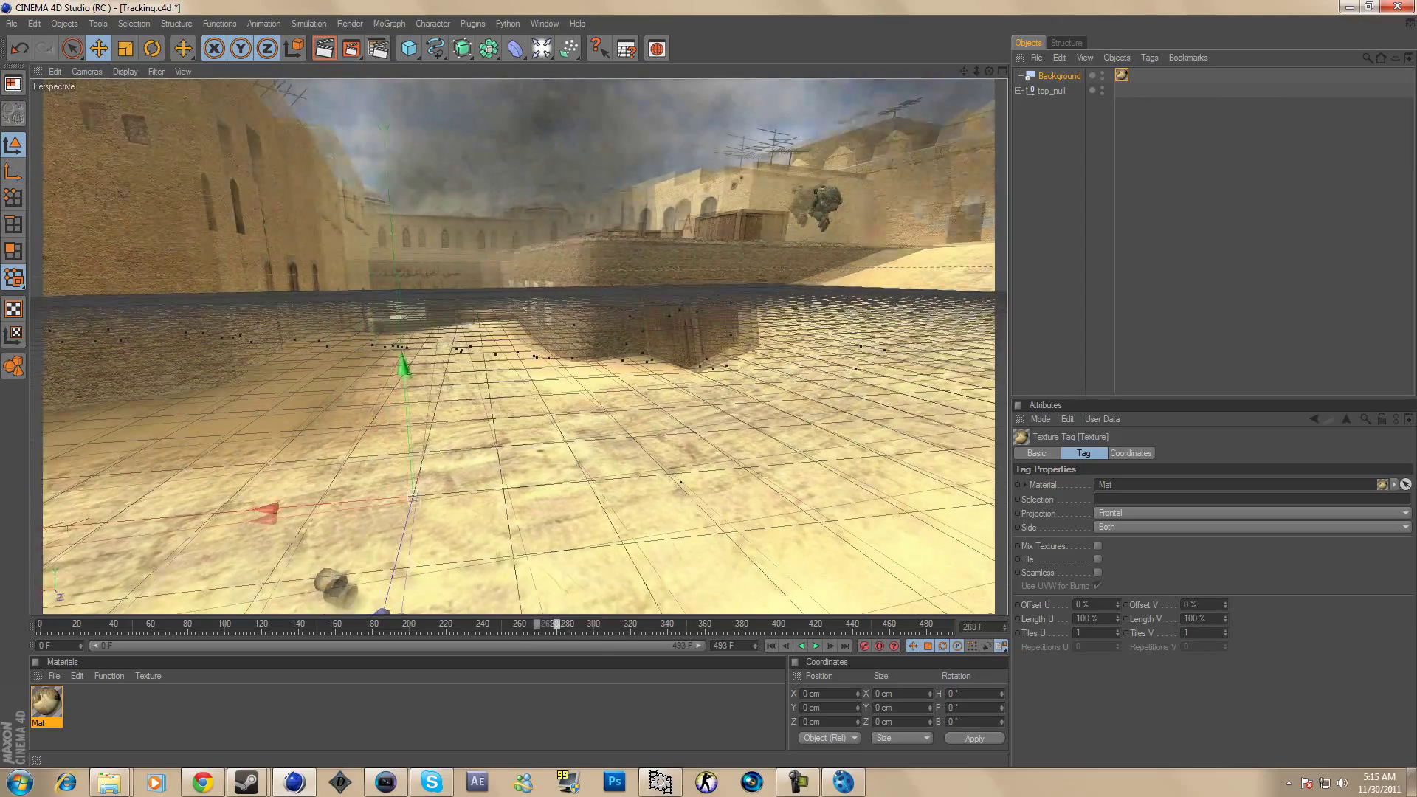
drag(495, 625, 470, 625)
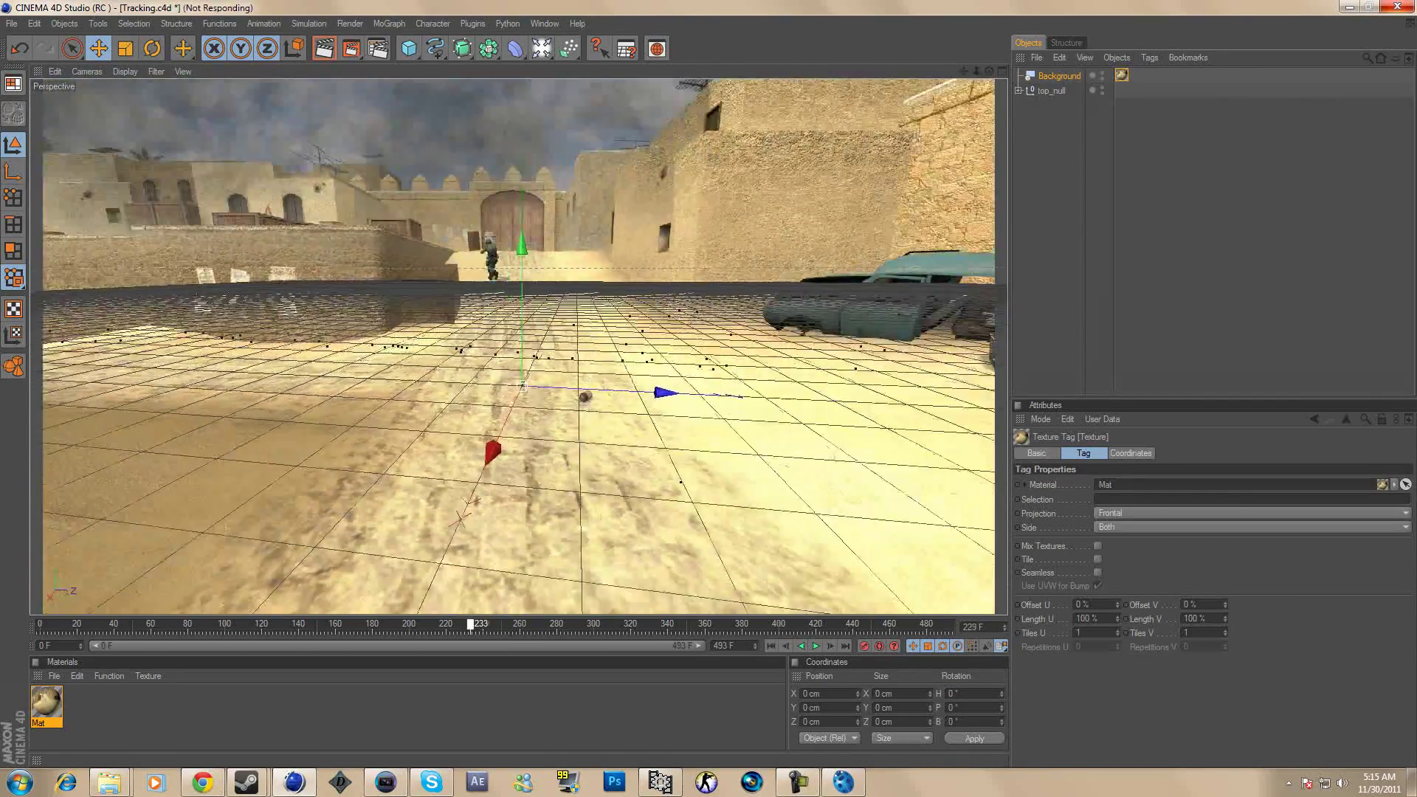
drag(470, 624, 105, 625)
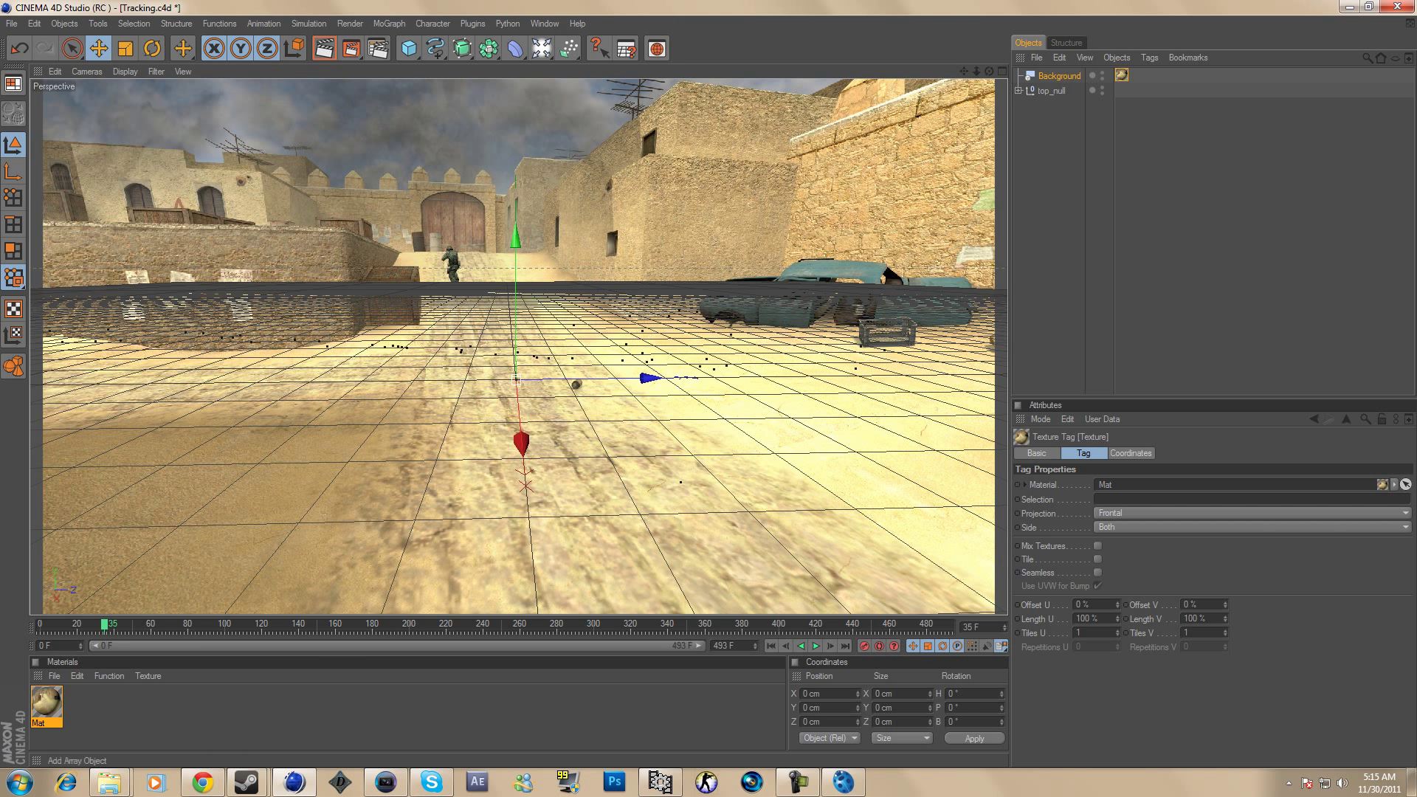
click(541, 48)
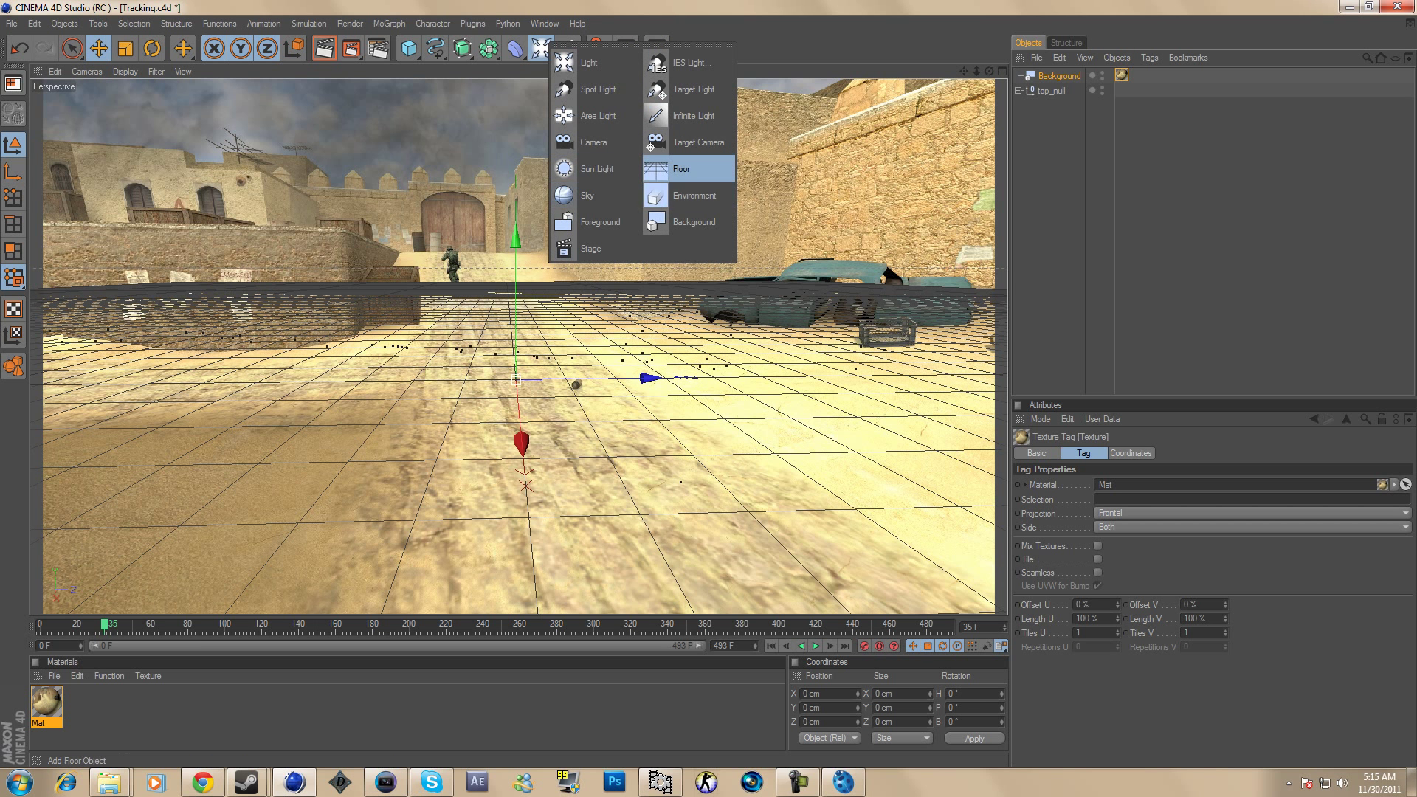
click(667, 169)
click(1056, 453)
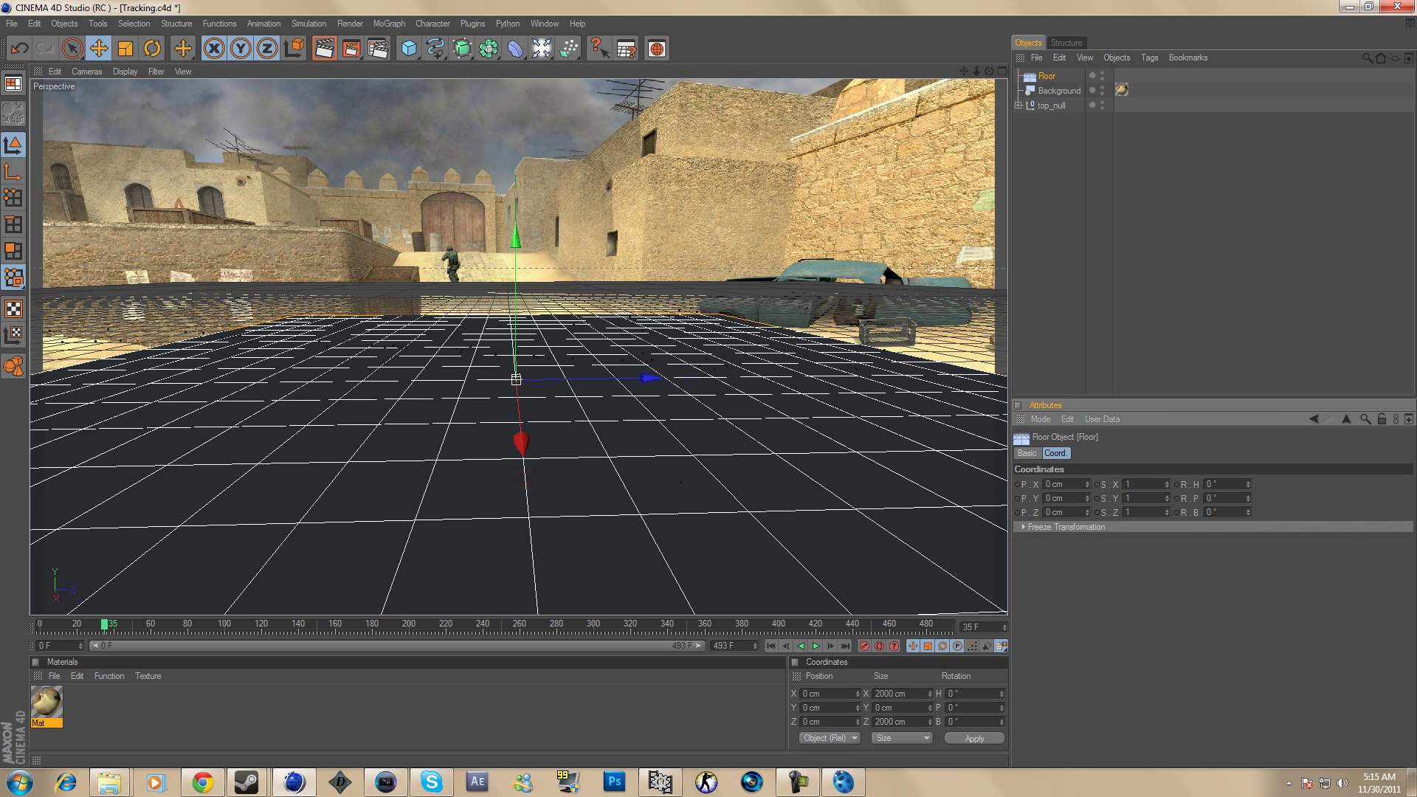
drag(1167, 484, 1166, 481)
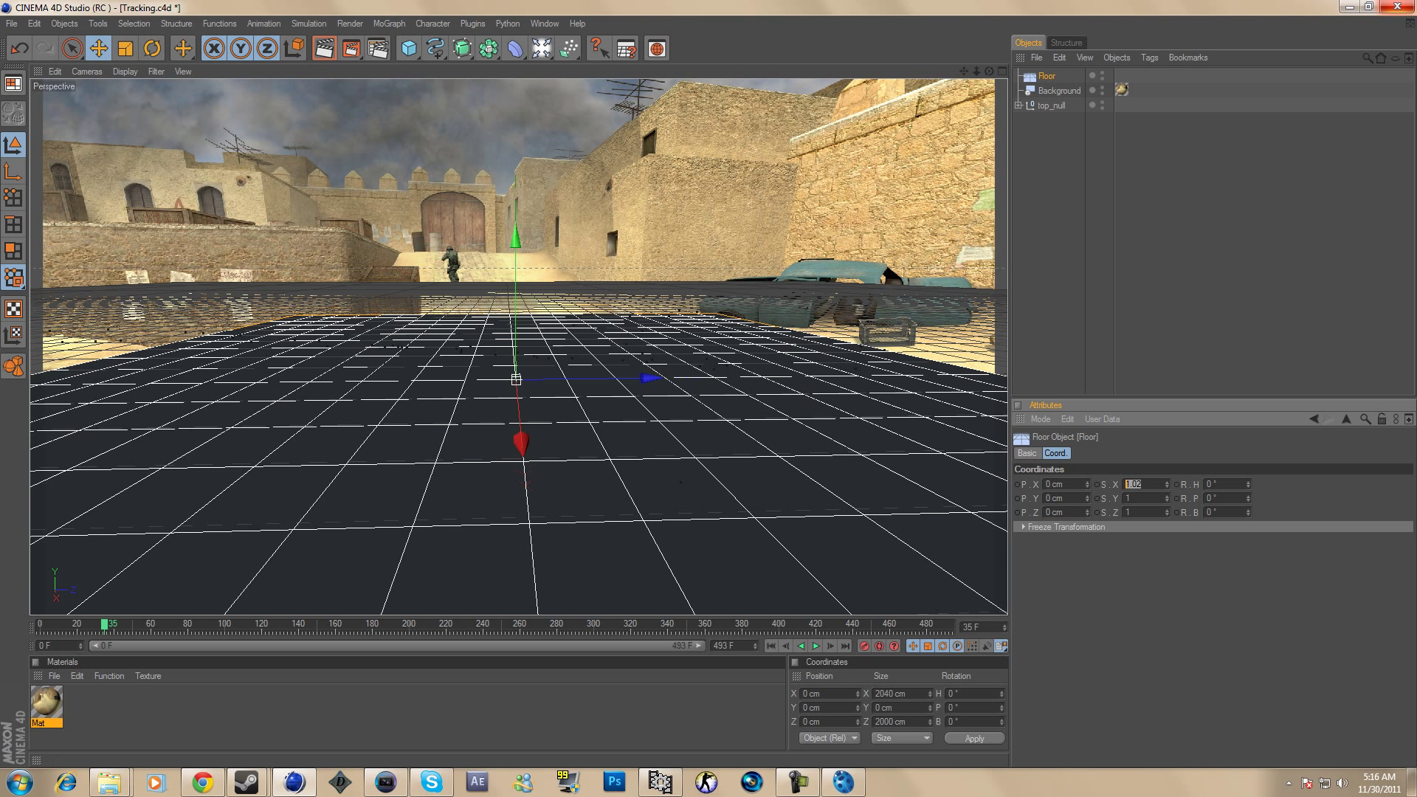
key(Tab)
key(Tab)
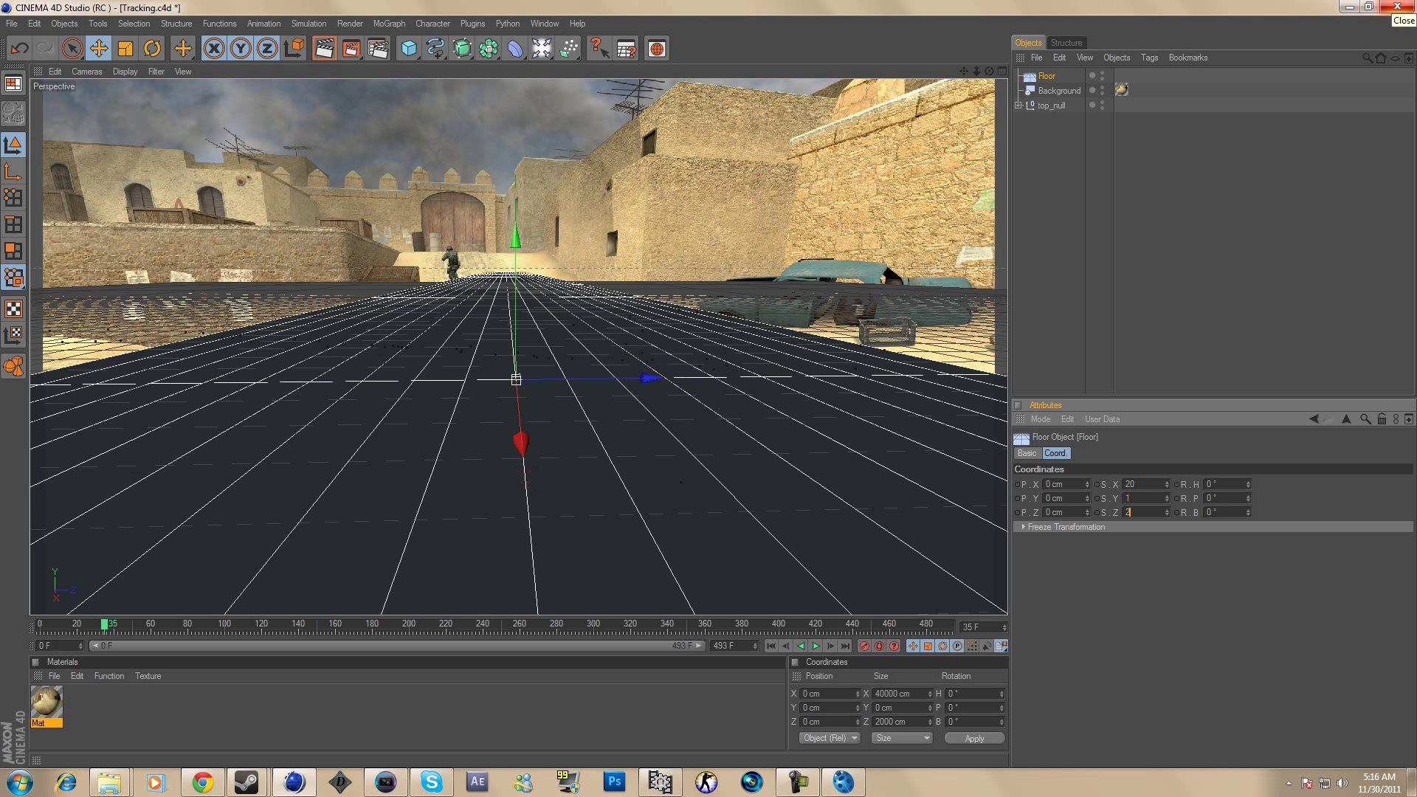
text(20)
key(Return)
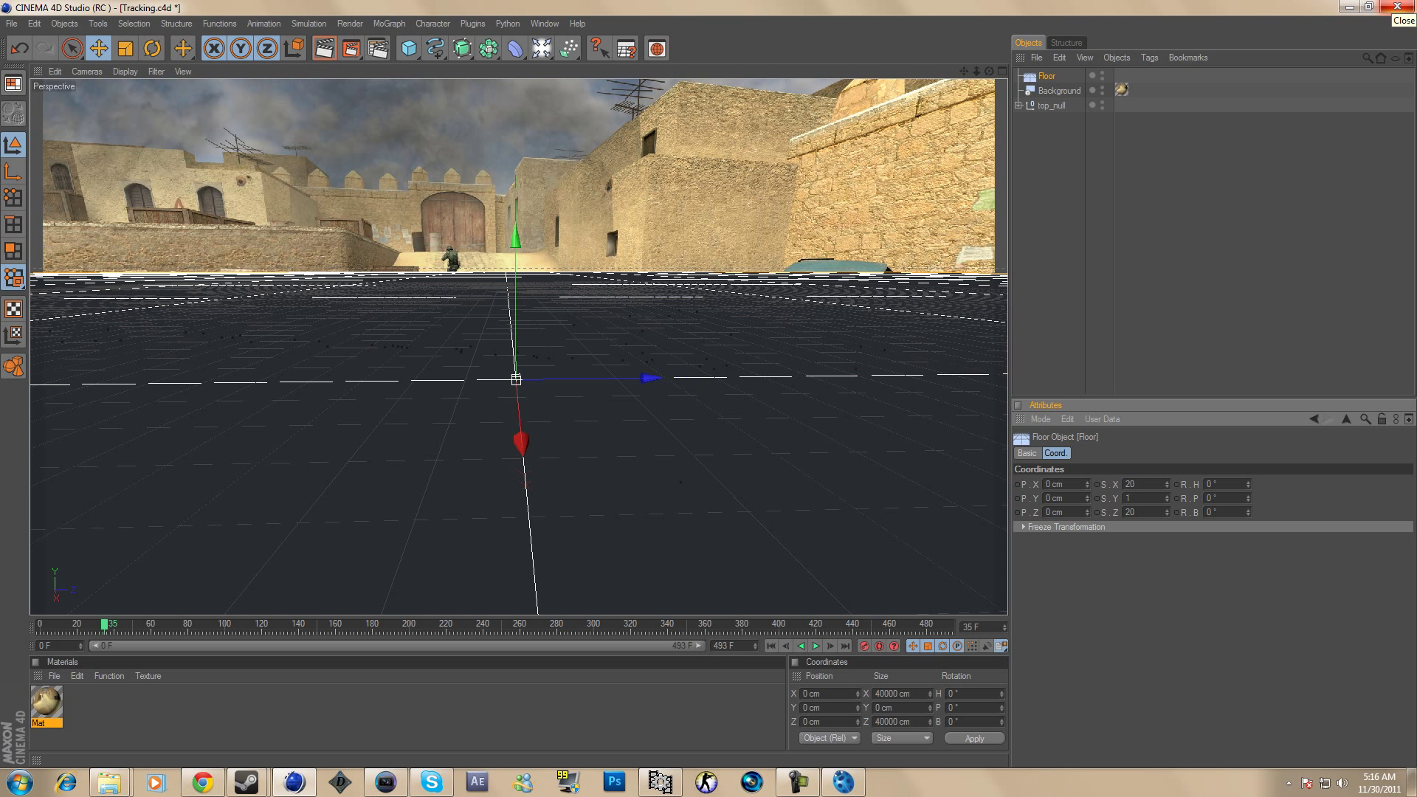
Step: Apply the footage material Mat to the floor and set its texture projection to Frontal
click(46, 702)
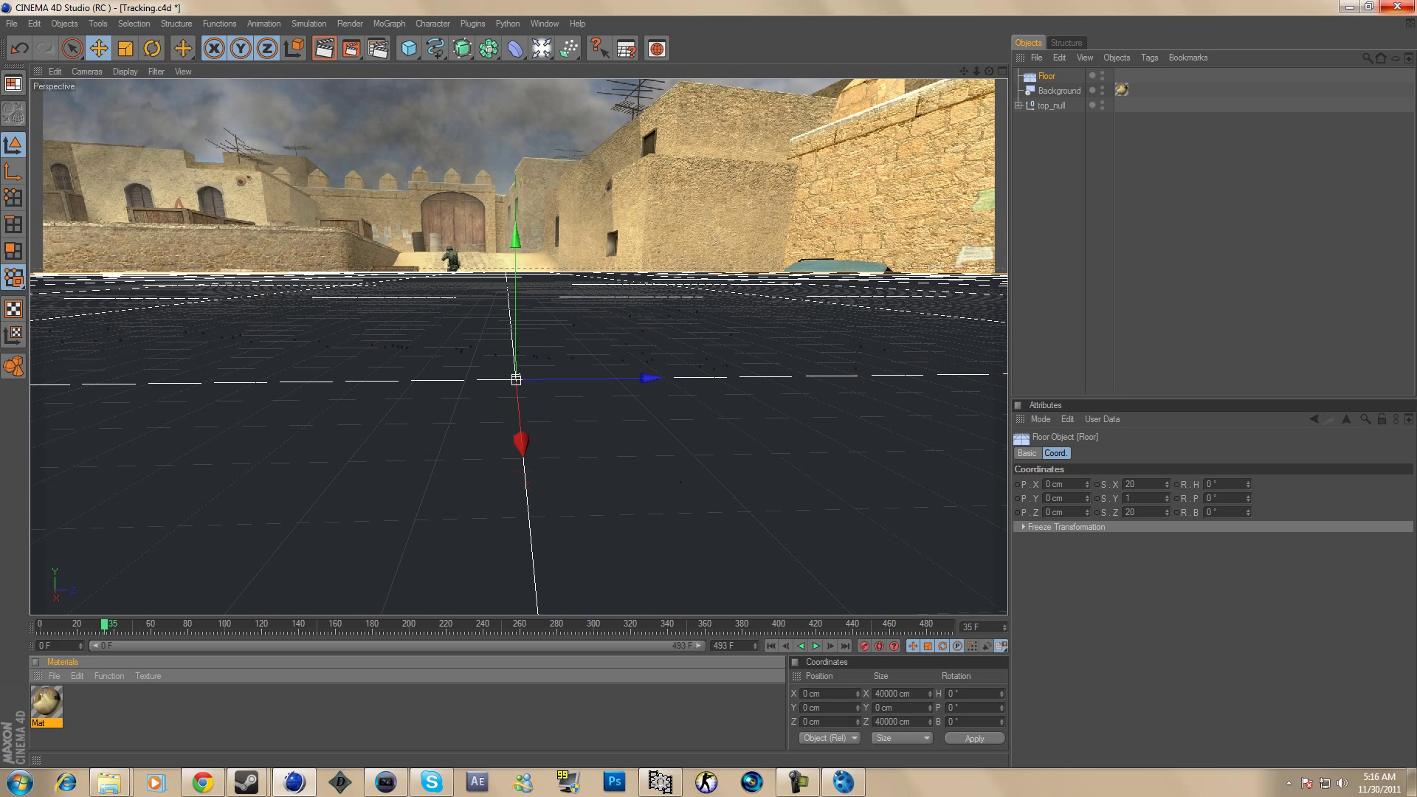
drag(46, 702, 368, 472)
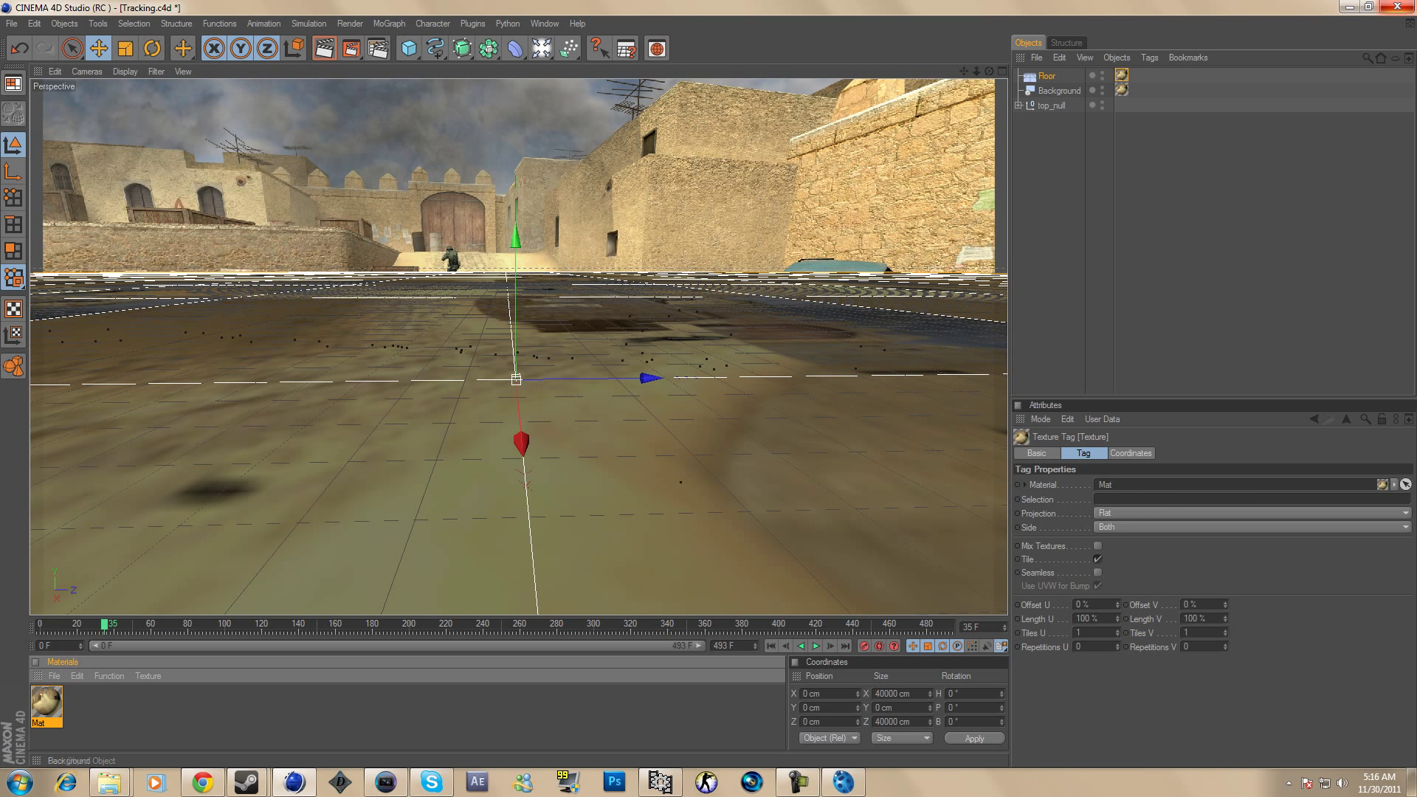
click(1180, 513)
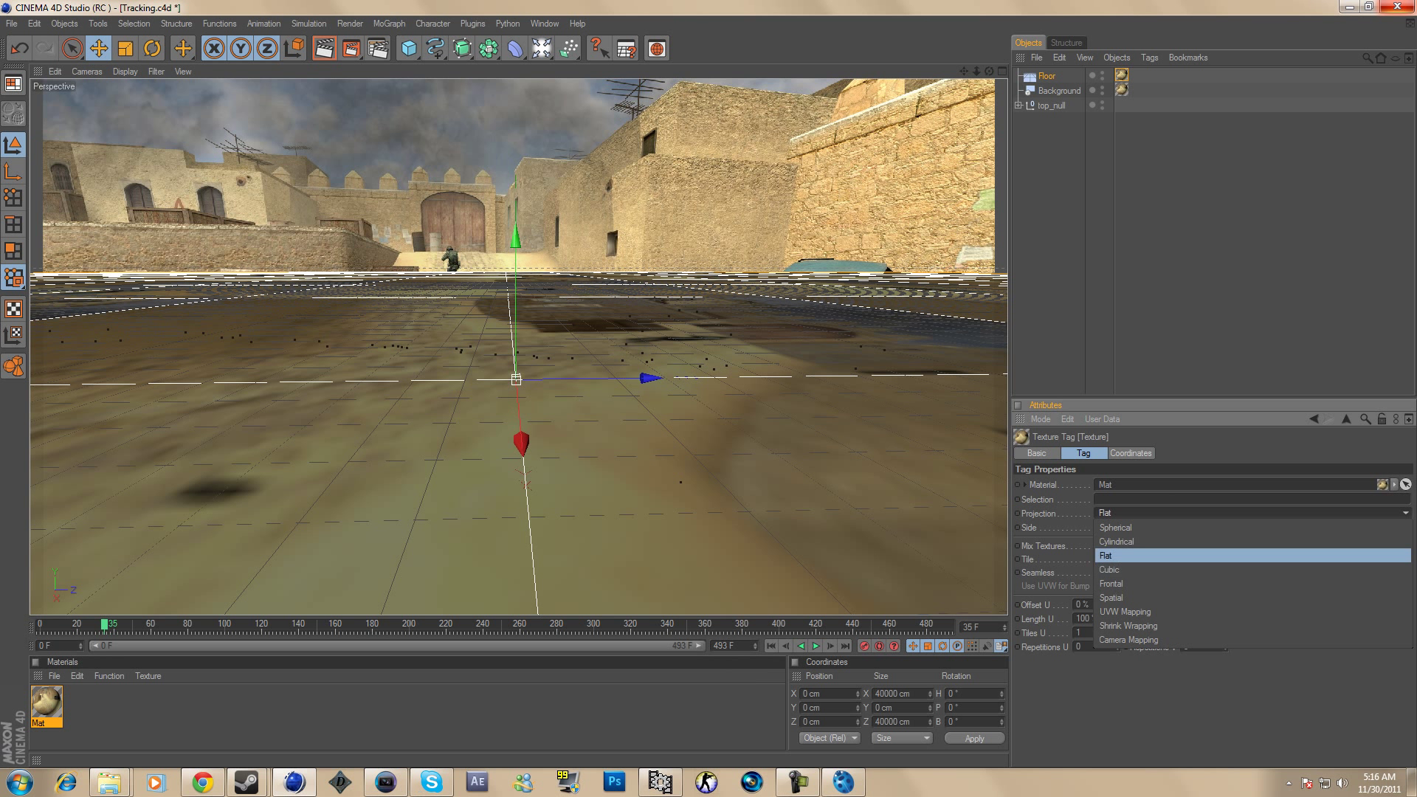
click(1111, 583)
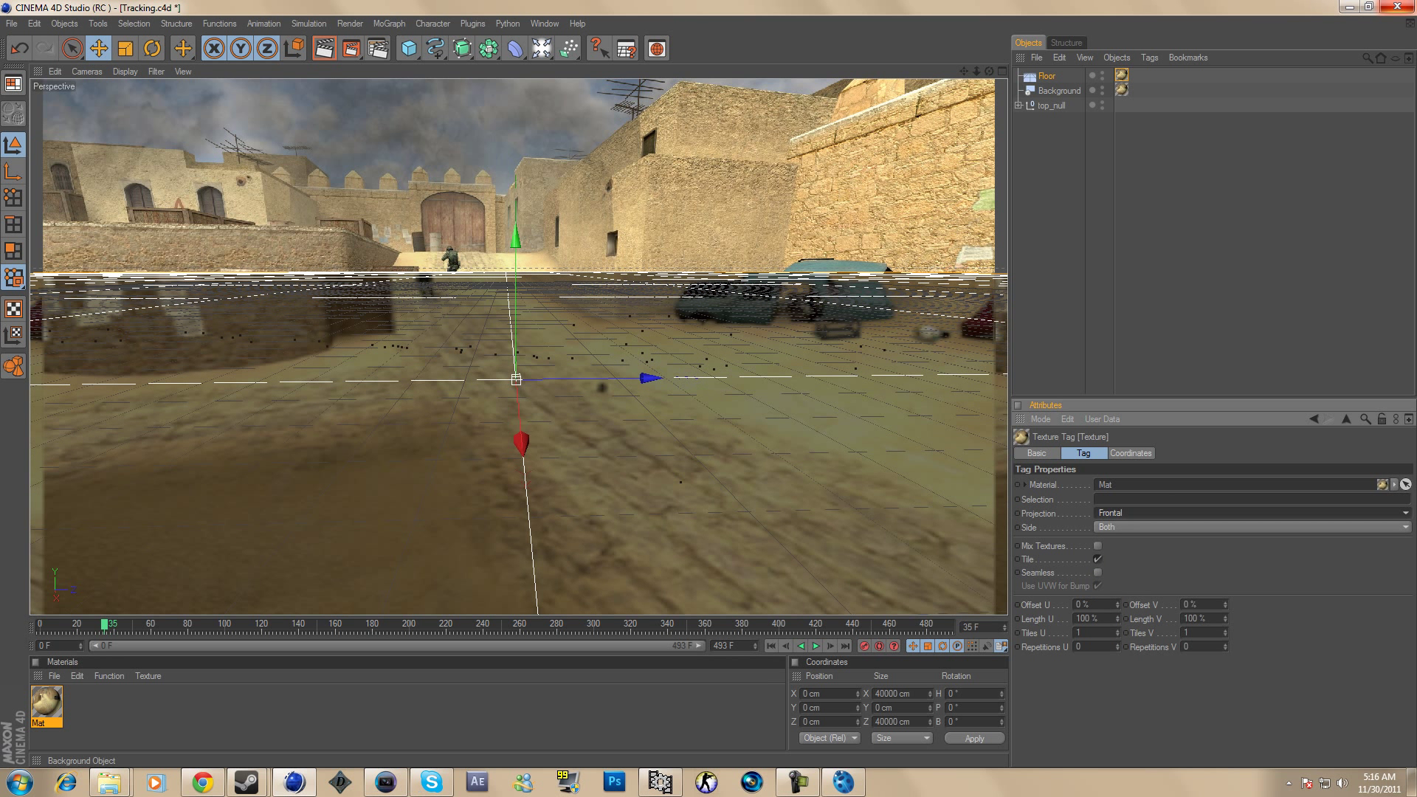
Step: Add a Compositing tag with Compositing Background enabled to the floor, and render the view at frame 35 to check the blend
right_click(1058, 90)
mouse_move(1106, 87)
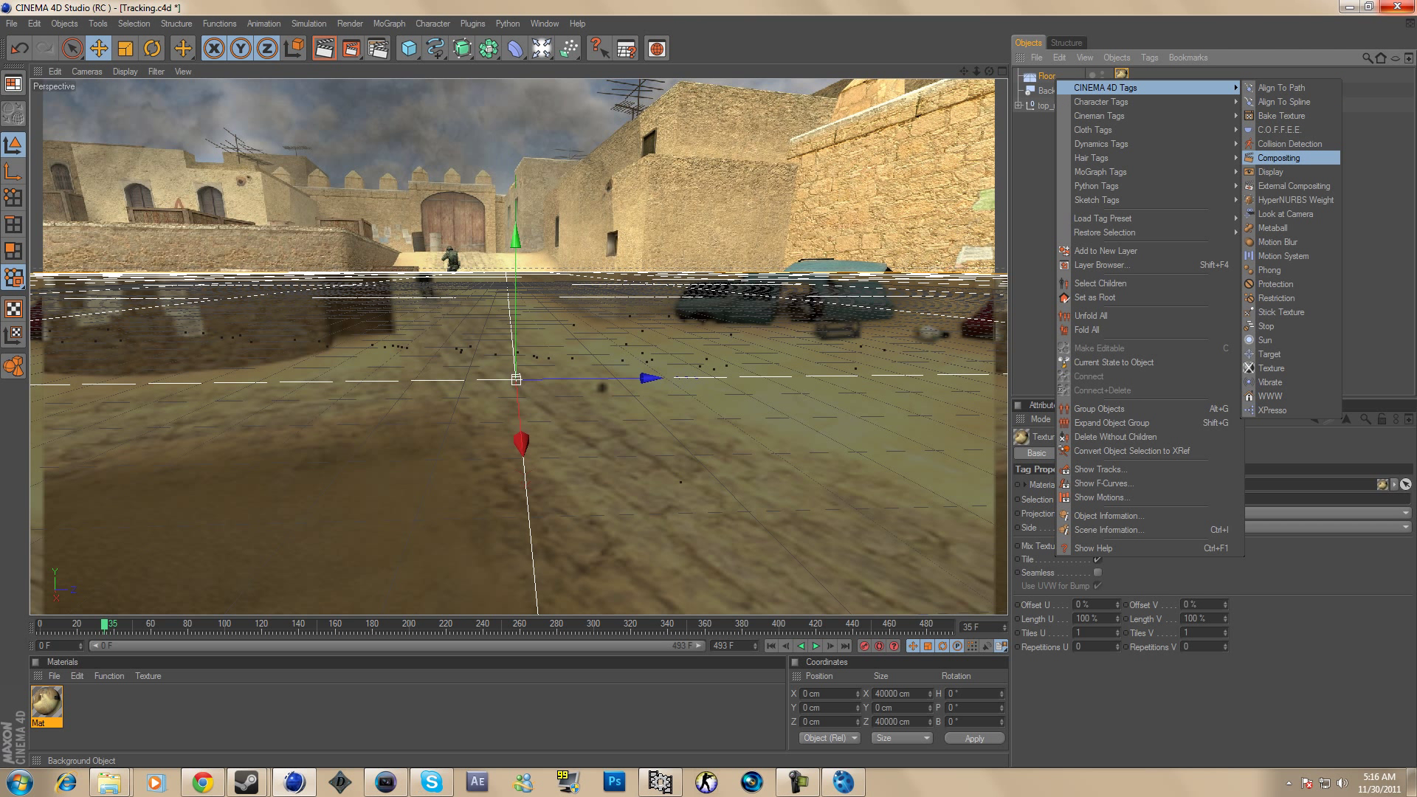
click(1280, 158)
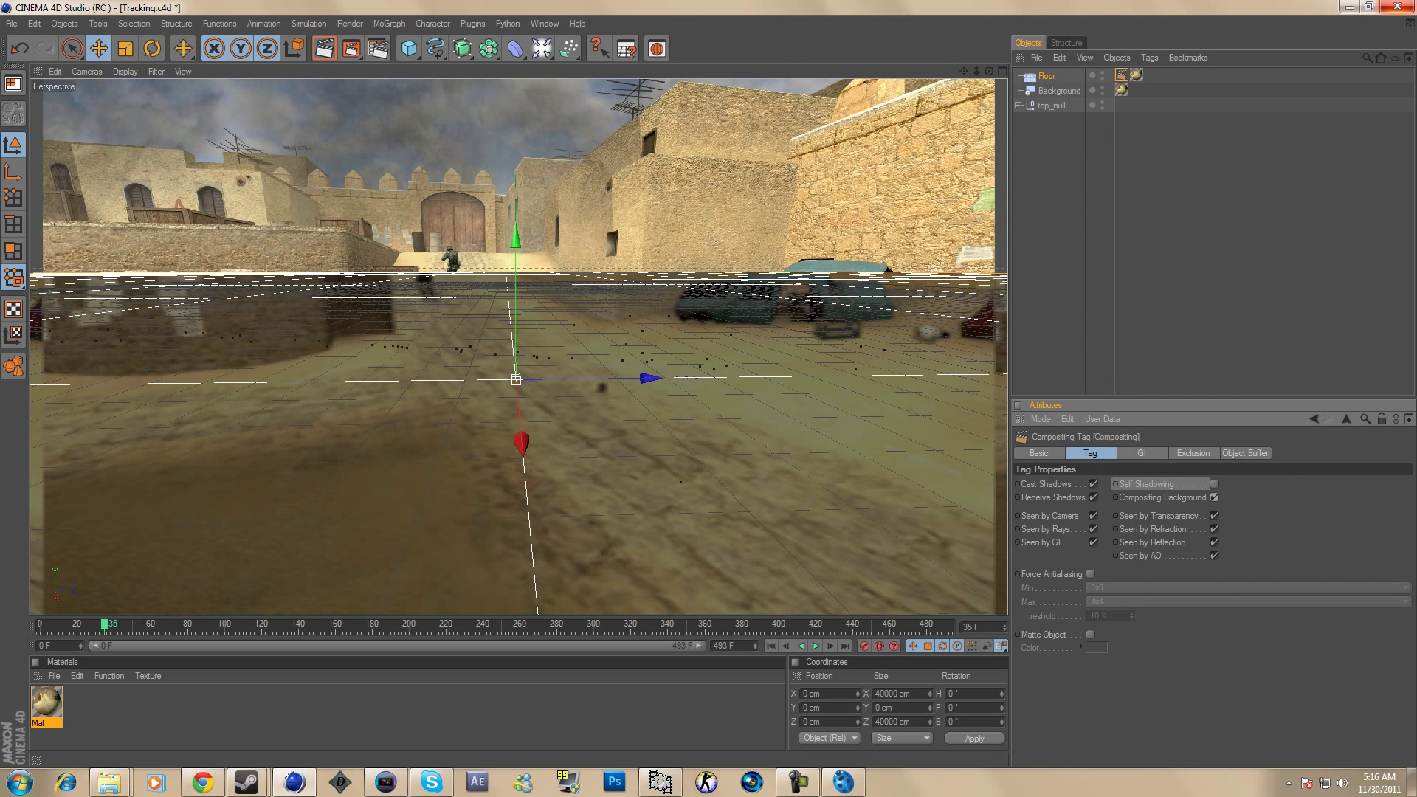
click(1180, 250)
click(324, 49)
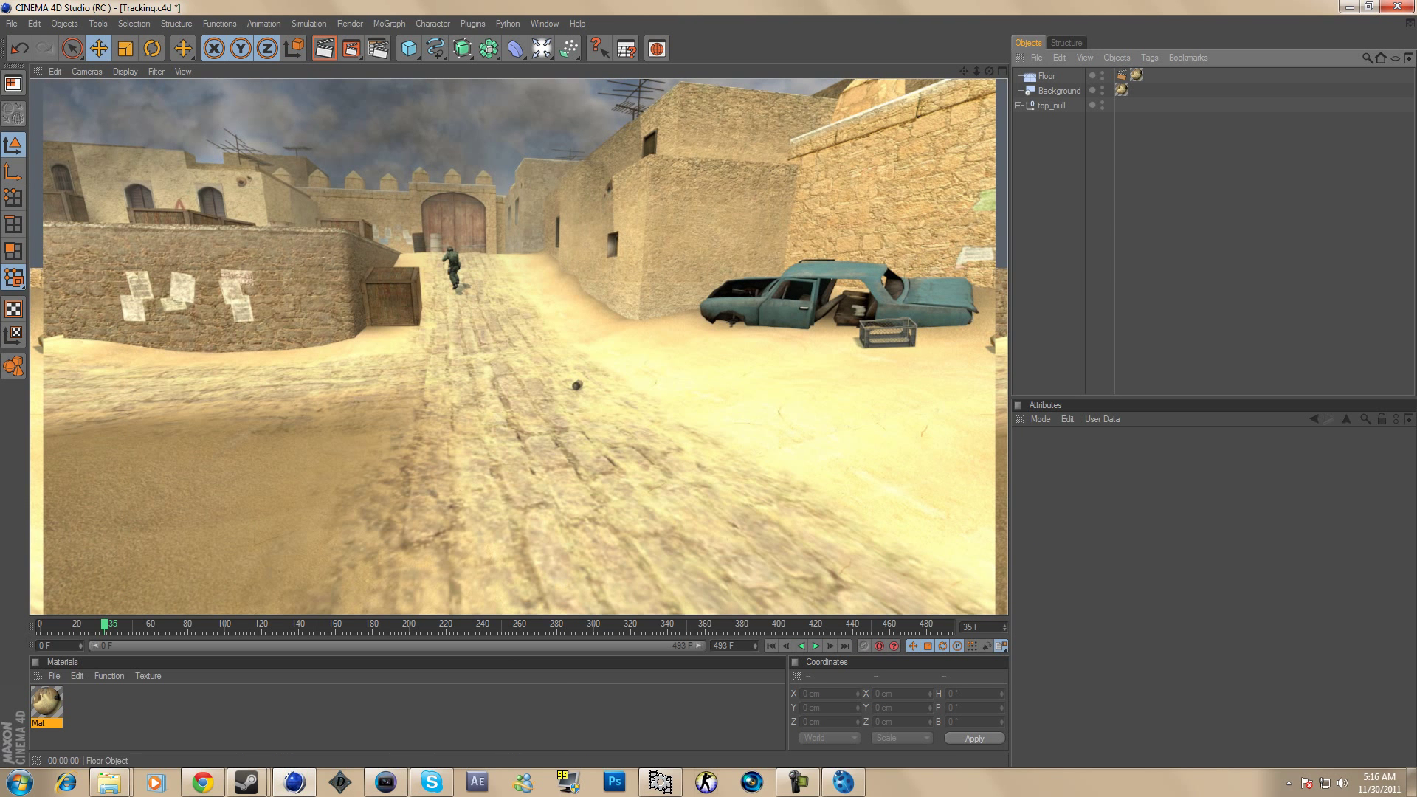
Step: Hide the floor, the background and top_null in the viewport, and return the timeline to frame 0
click(1101, 73)
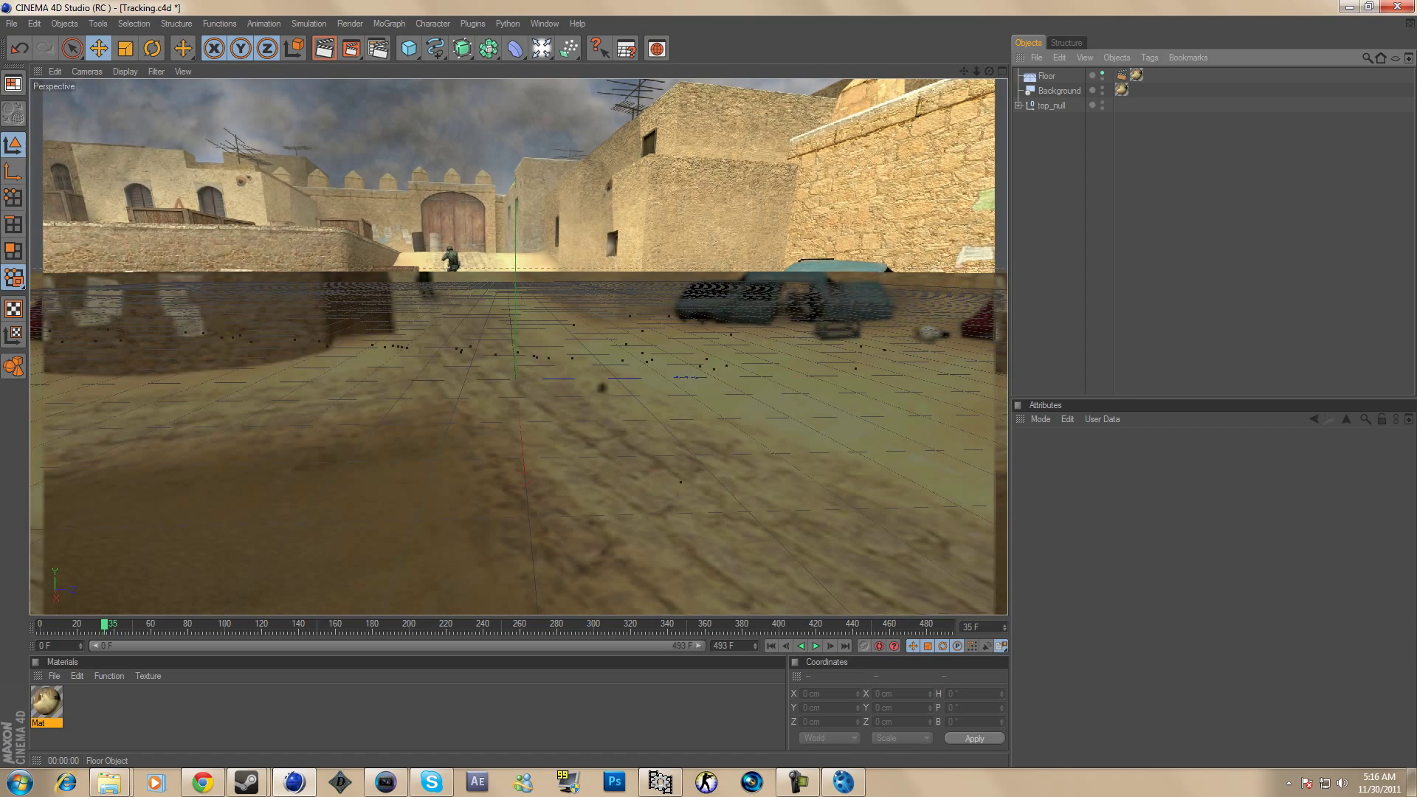
click(1102, 73)
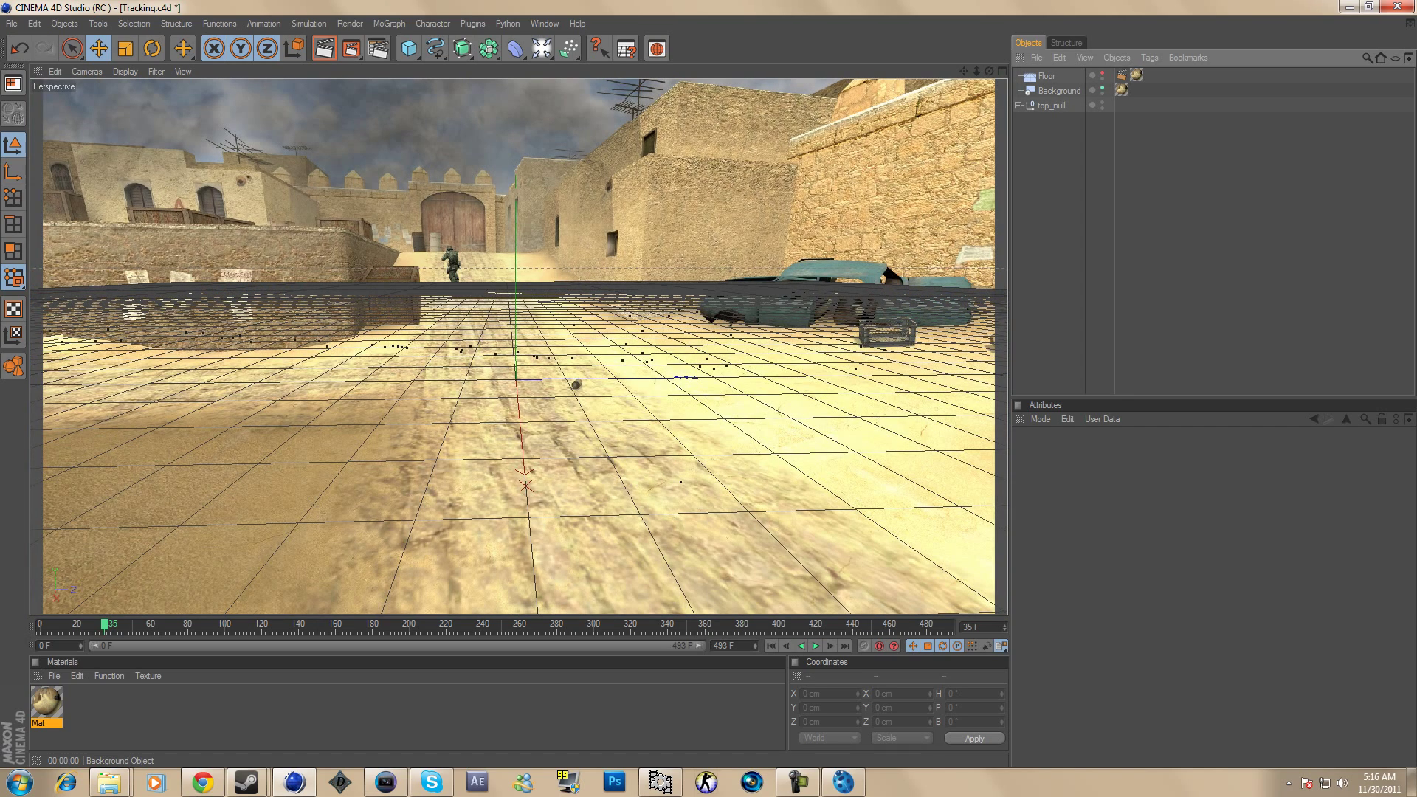
click(1101, 88)
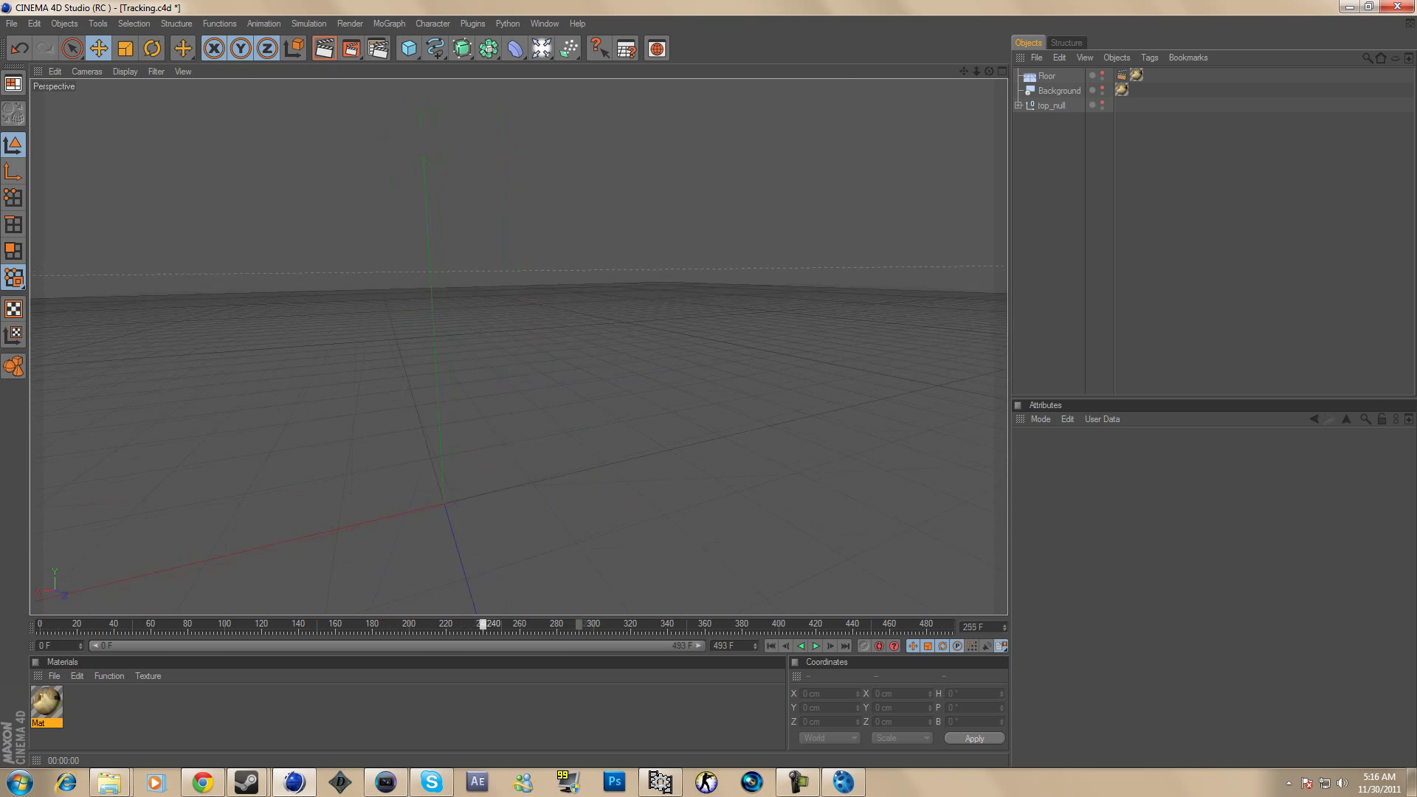
drag(483, 624, 40, 624)
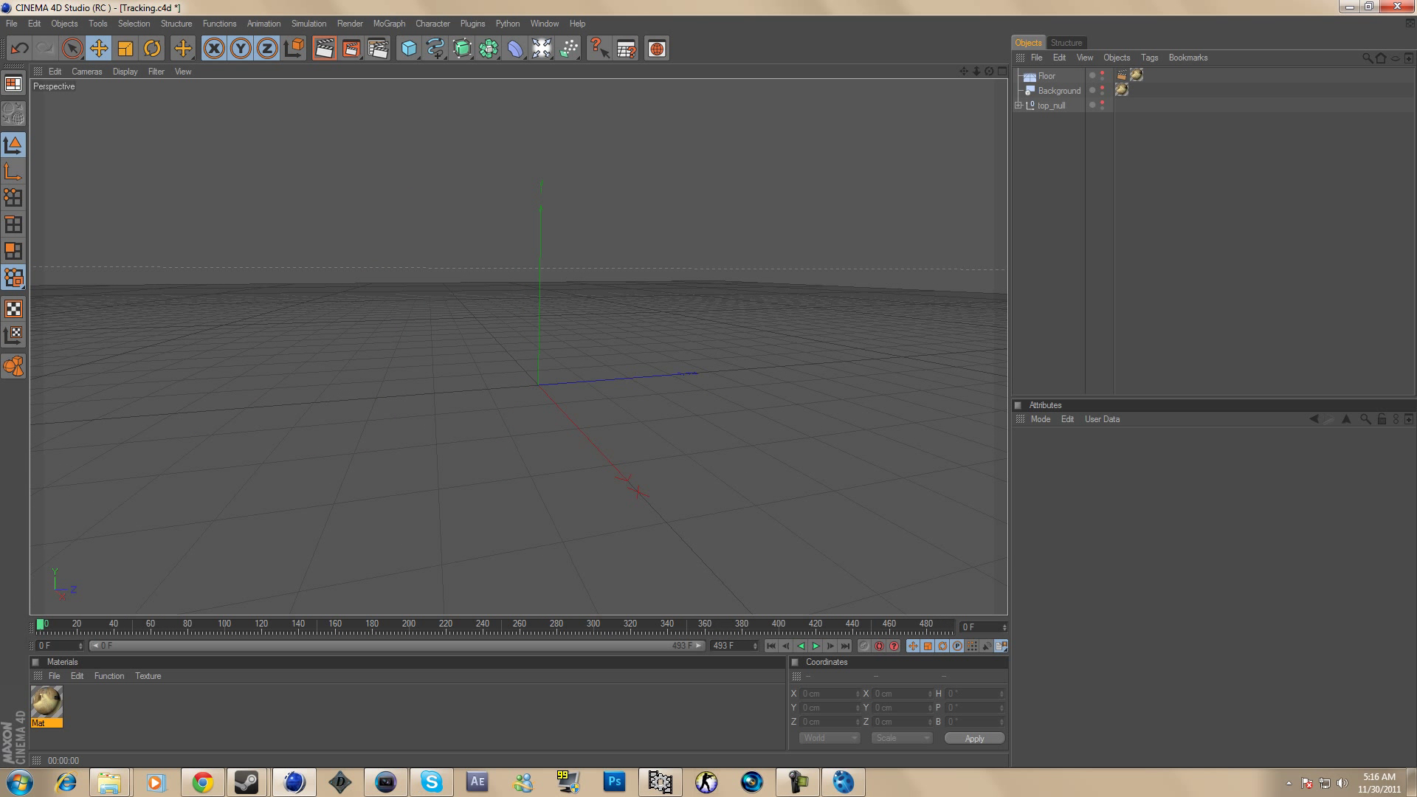
Step: Add a Text spline at the scene origin and preview its placement along the opening camera movement
click(389, 24)
key(Escape)
drag(435, 48, 481, 194)
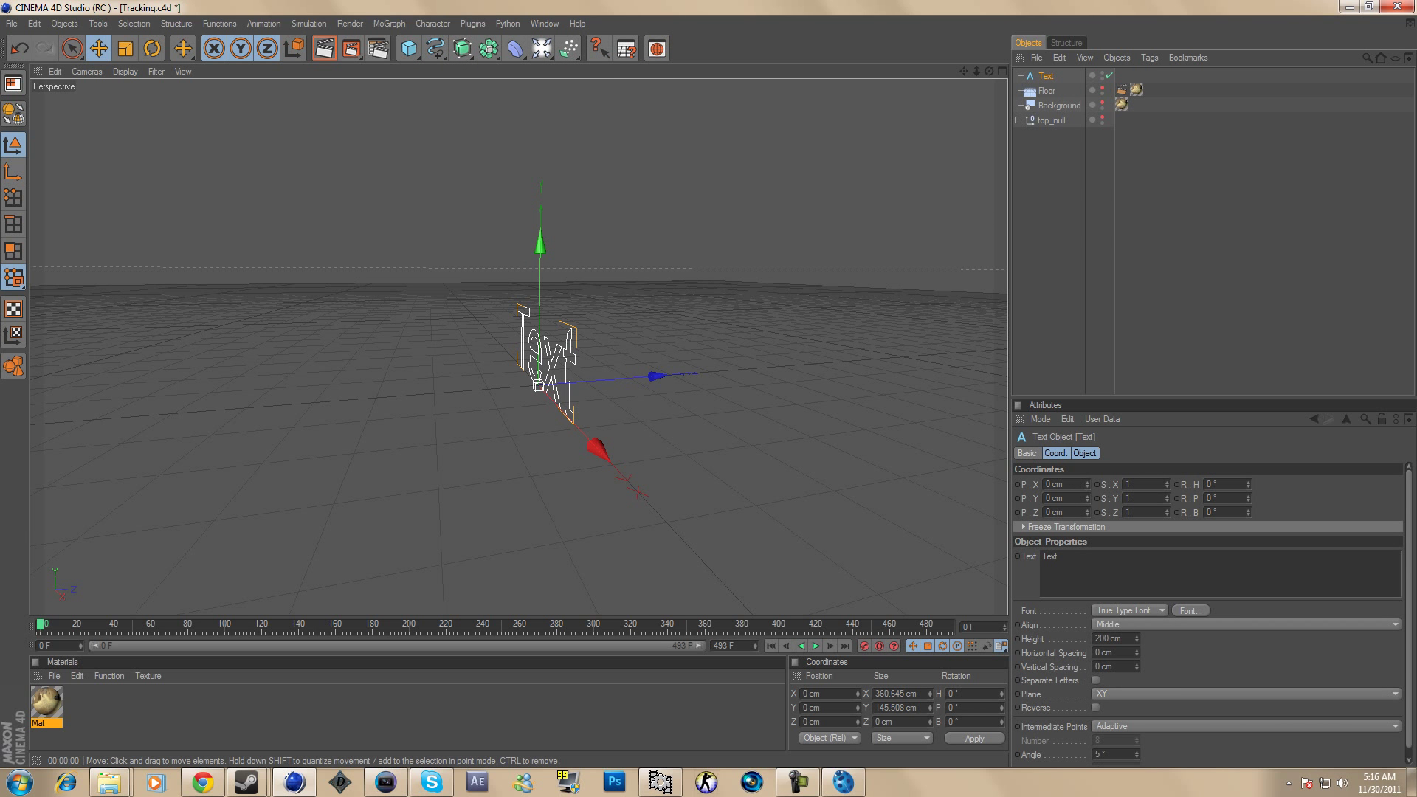
drag(41, 624, 236, 624)
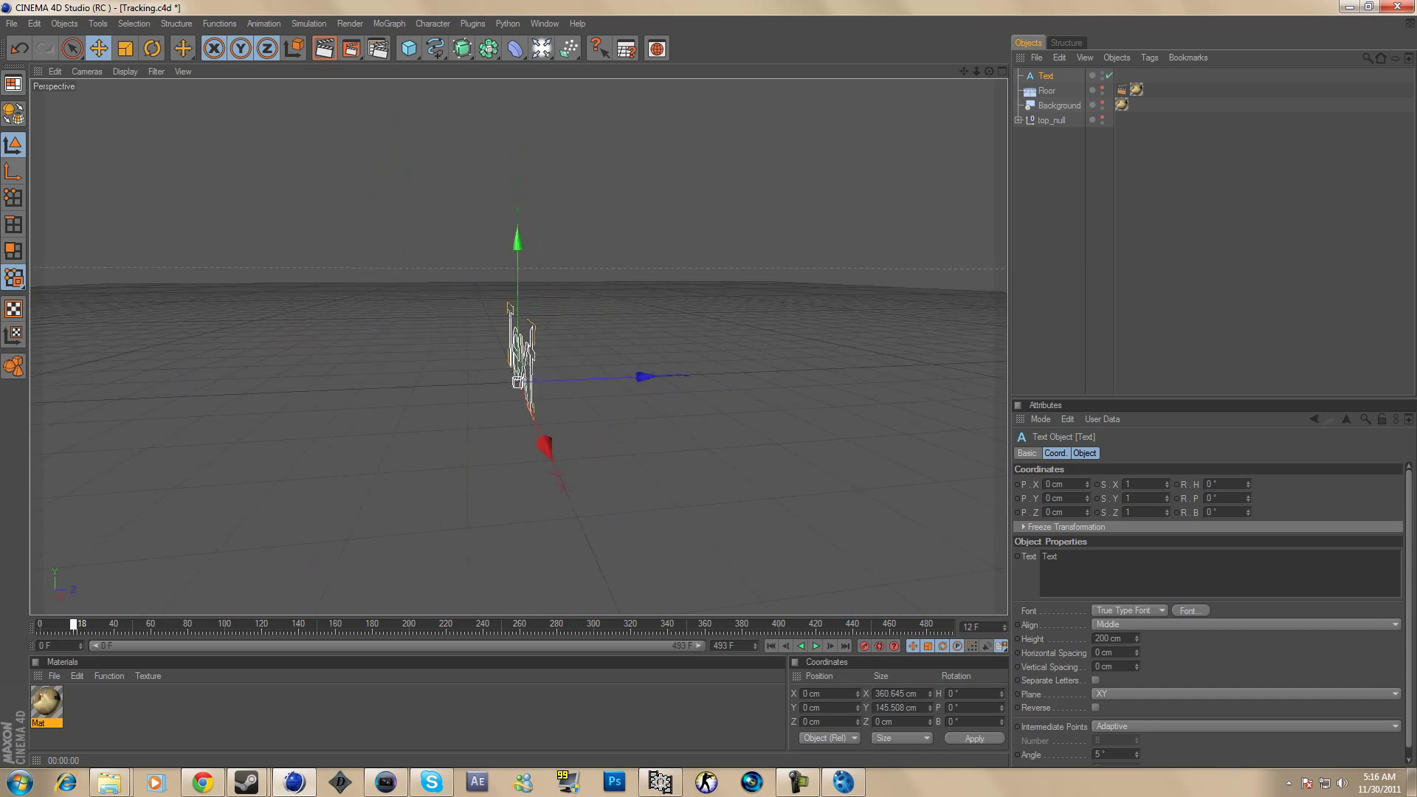
drag(73, 625, 40, 624)
Step: Change the text spline's content to TRIXXS and its font to Ash Regular
double_click(1050, 556)
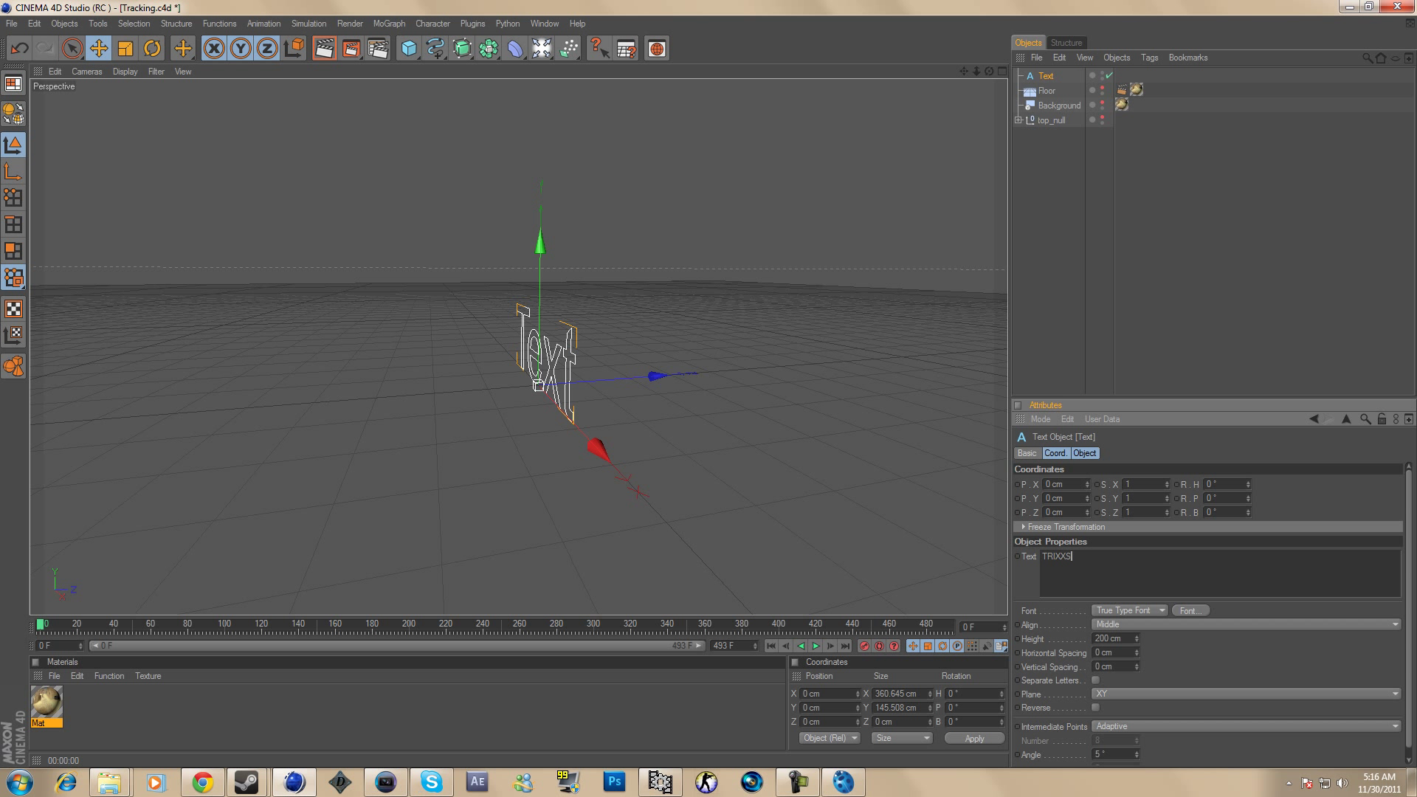
click(1189, 611)
click(49, 170)
click(229, 415)
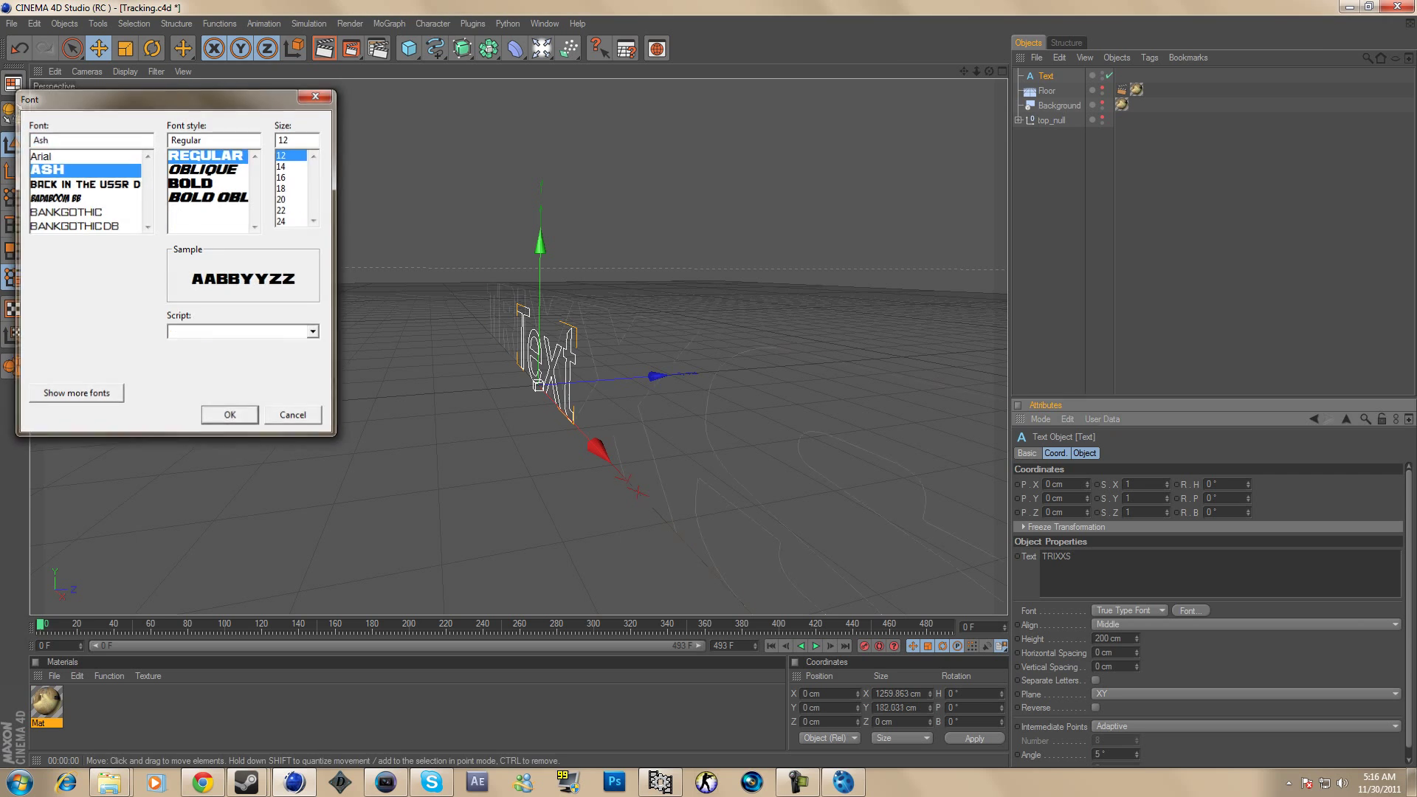
key(Return)
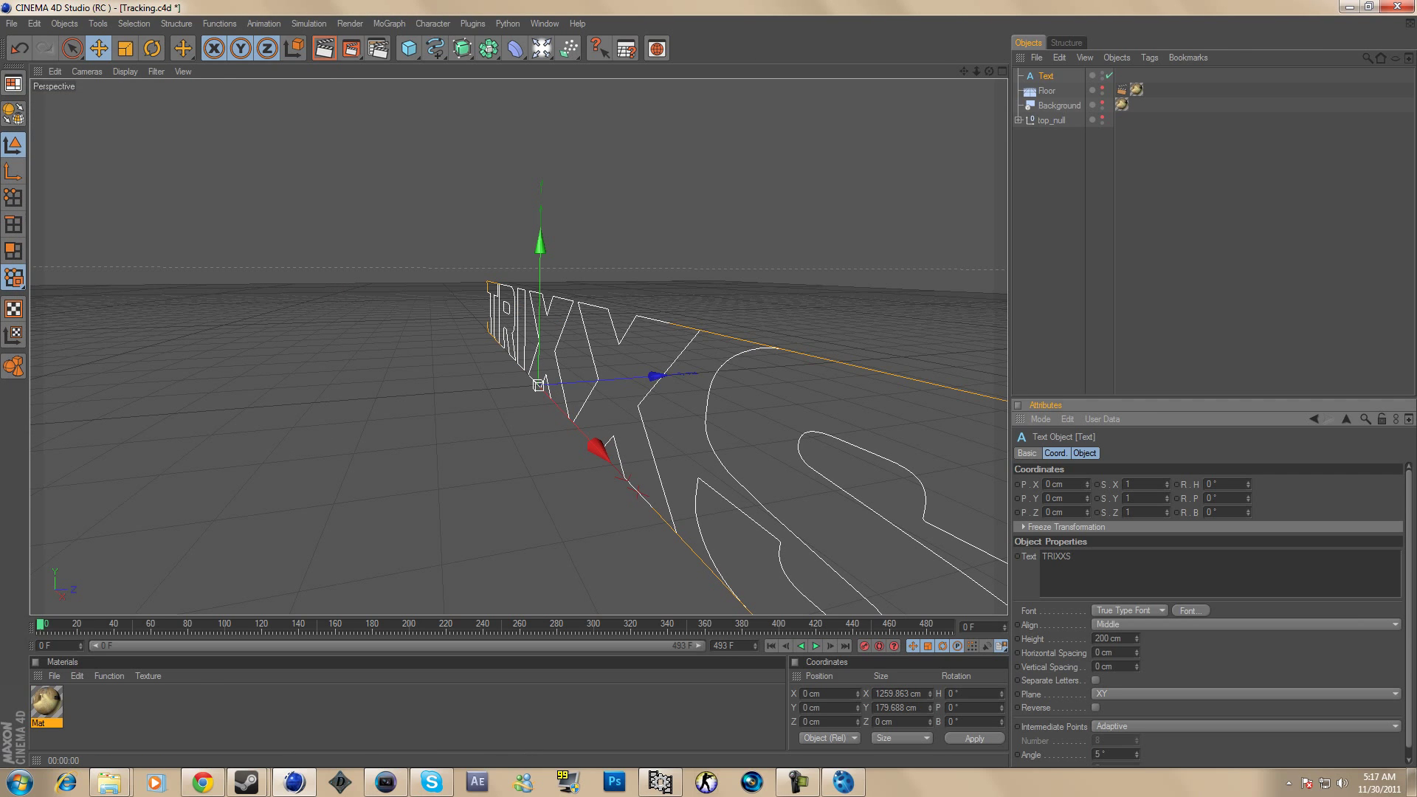
Step: Preview the text spline against the background footage and hide the background again
mouse_move(41, 625)
mouse_down()
mouse_move(856, 624)
mouse_move(41, 624)
mouse_up()
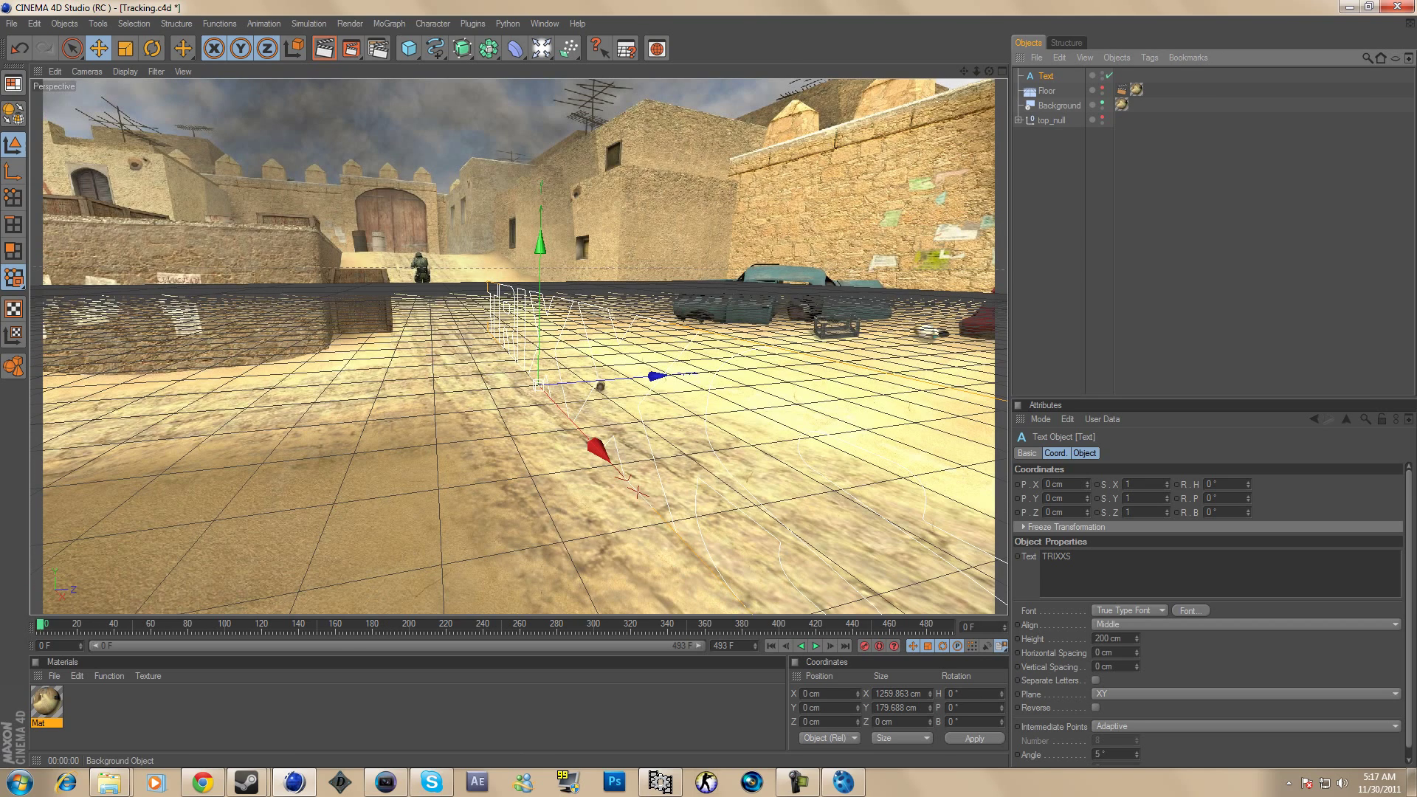
key(F8)
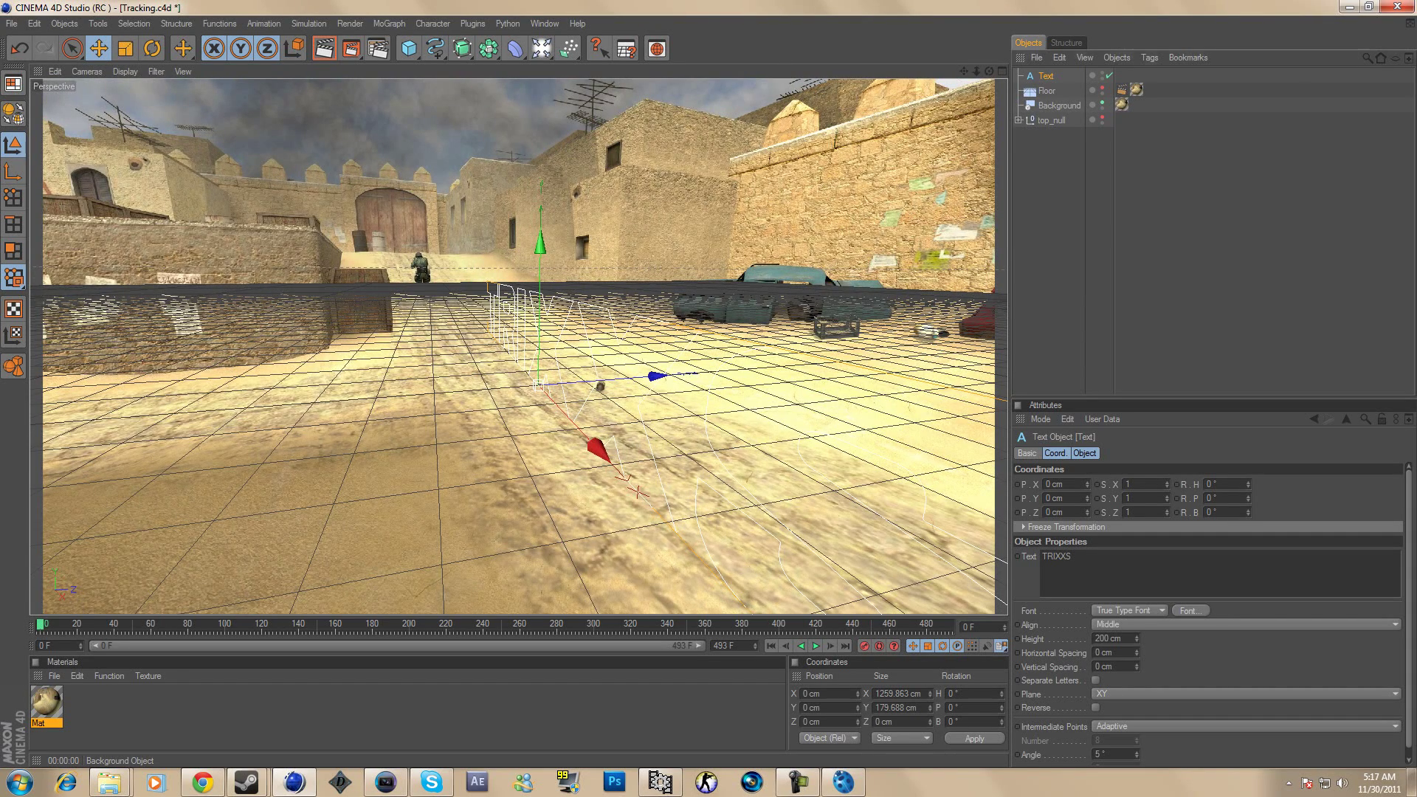
alt+click(1101, 104)
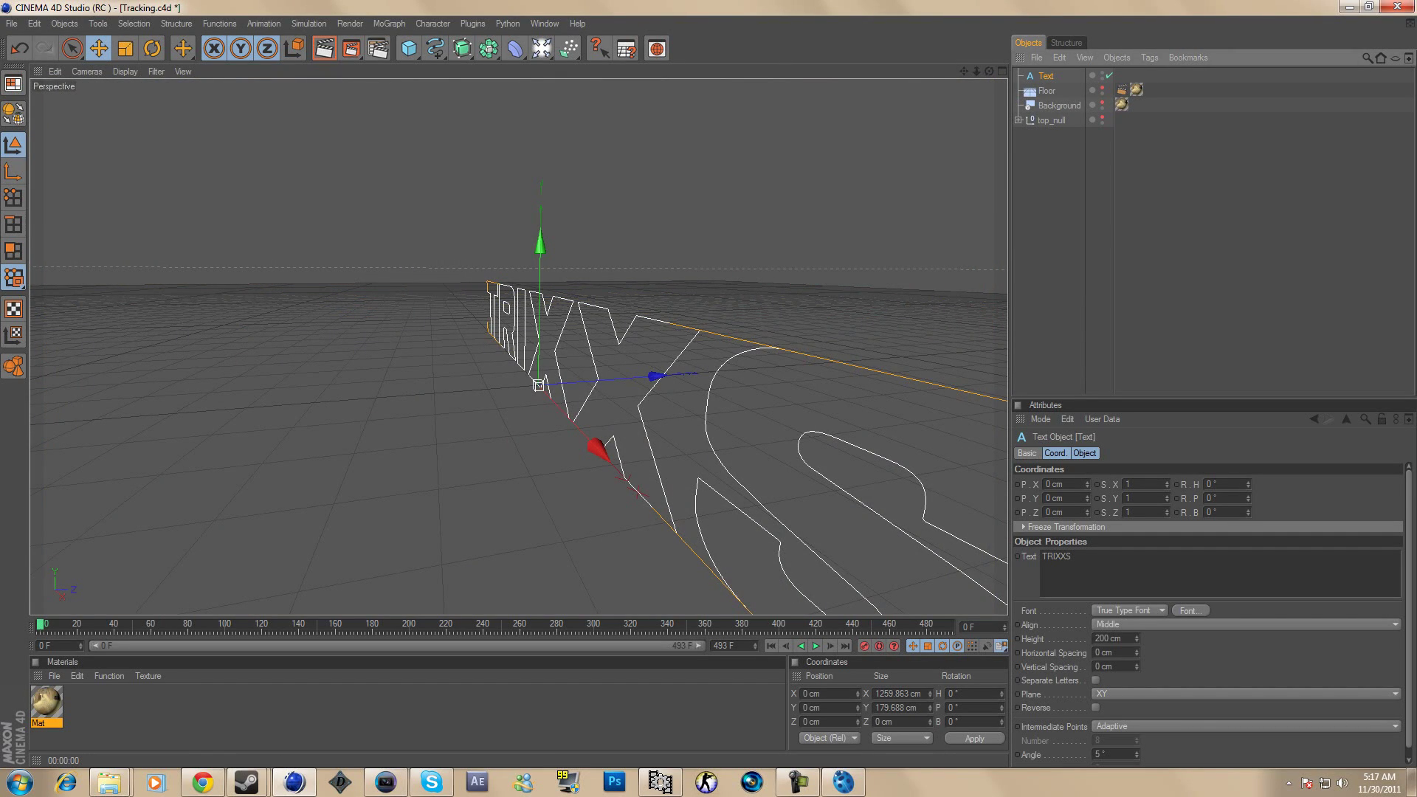
Step: Reduce the TRIXXS text's height to 121 cm in its object properties
click(1055, 453)
click(1083, 453)
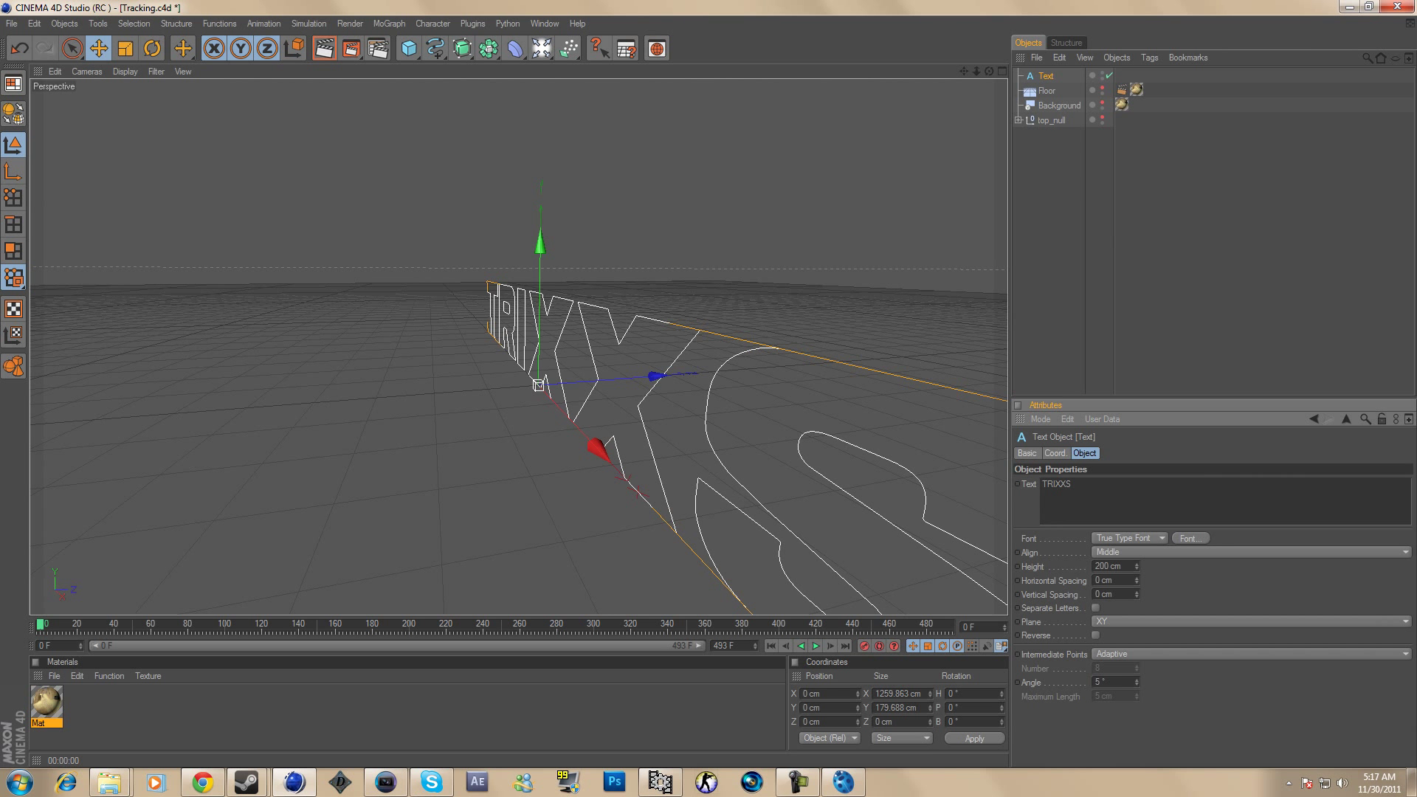
drag(1136, 567, 1137, 625)
mouse_move(40, 624)
mouse_down()
mouse_move(702, 624)
mouse_move(40, 624)
mouse_up()
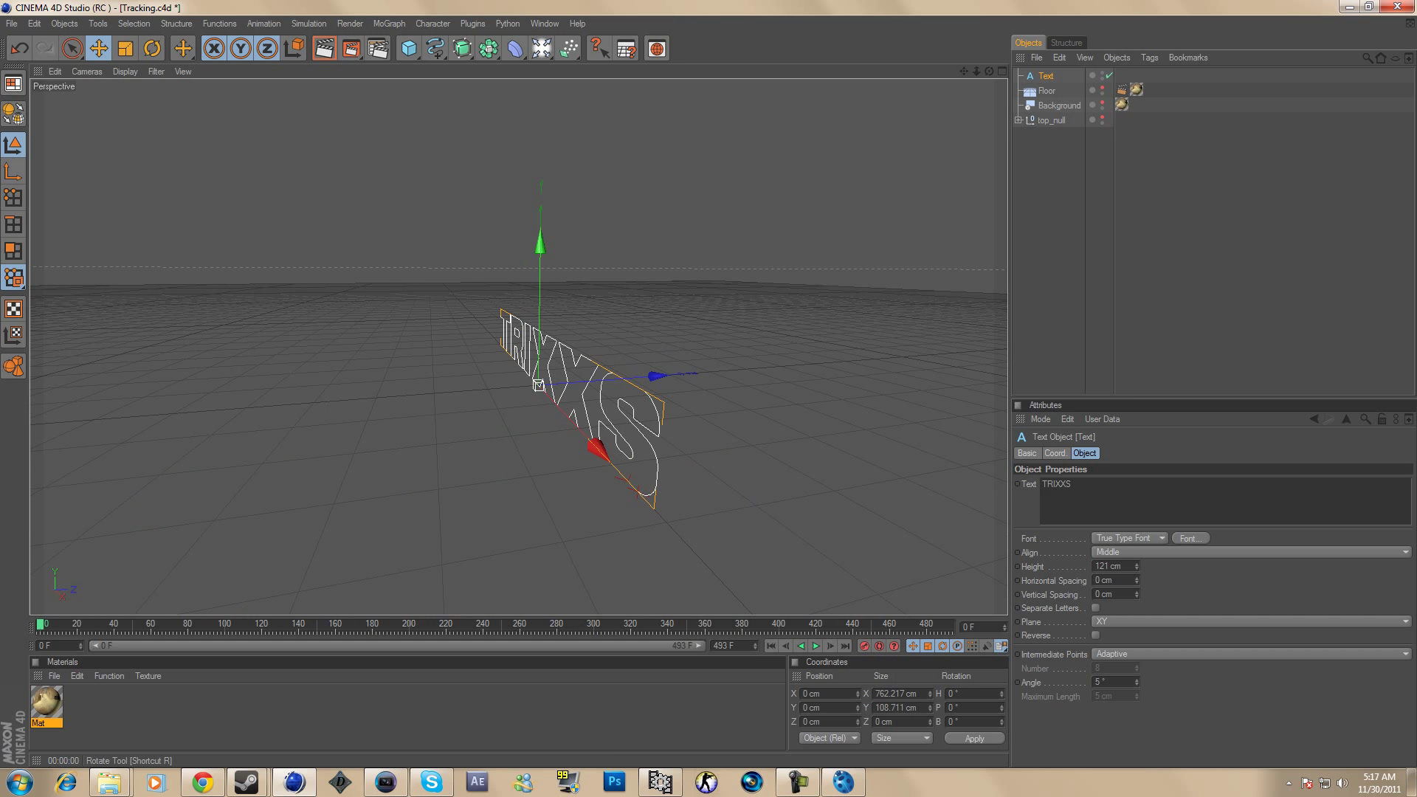
Step: Try rotating the TRIXXS text around its vertical axis to a heading of about 238°, checking it at the first and last frames
click(152, 48)
drag(495, 415, 465, 409)
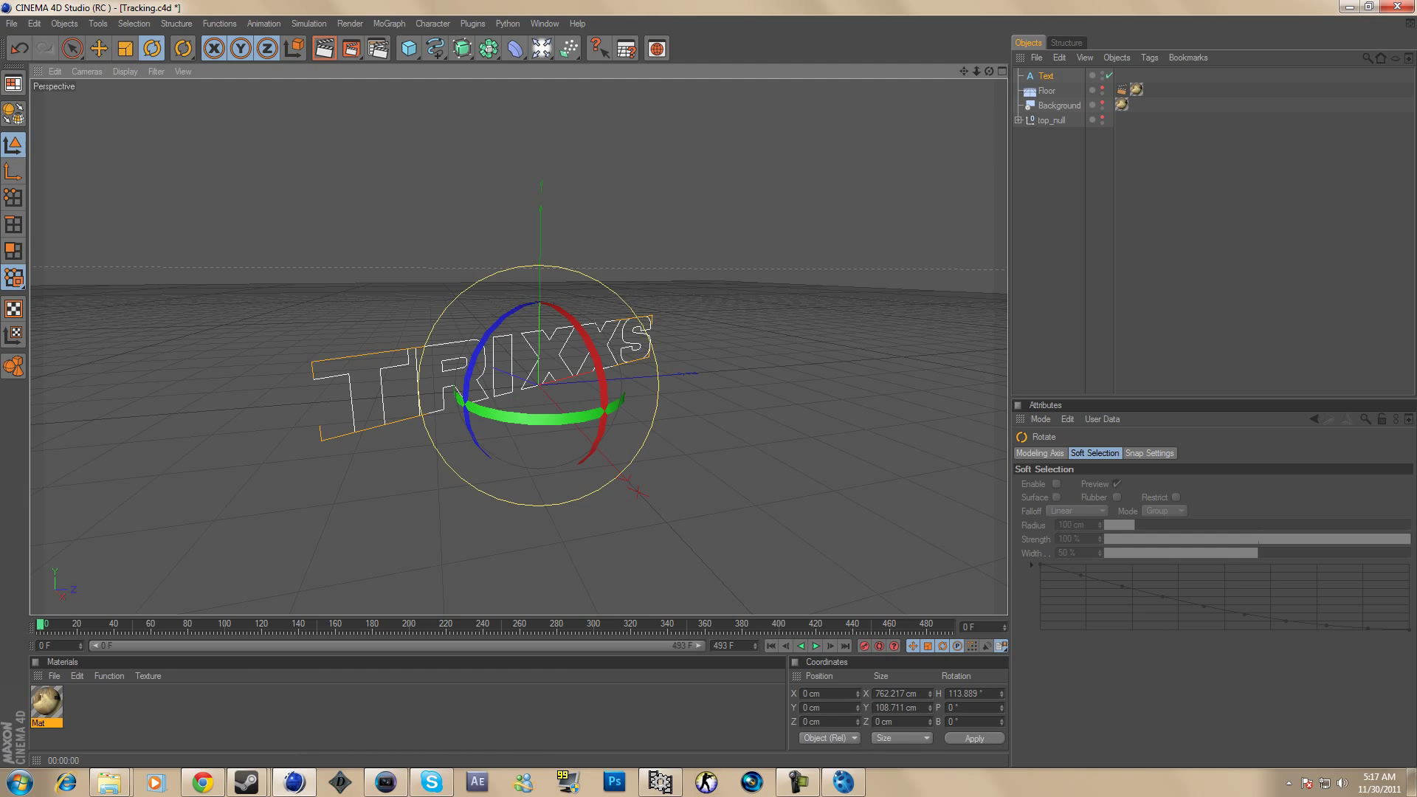
key(F8)
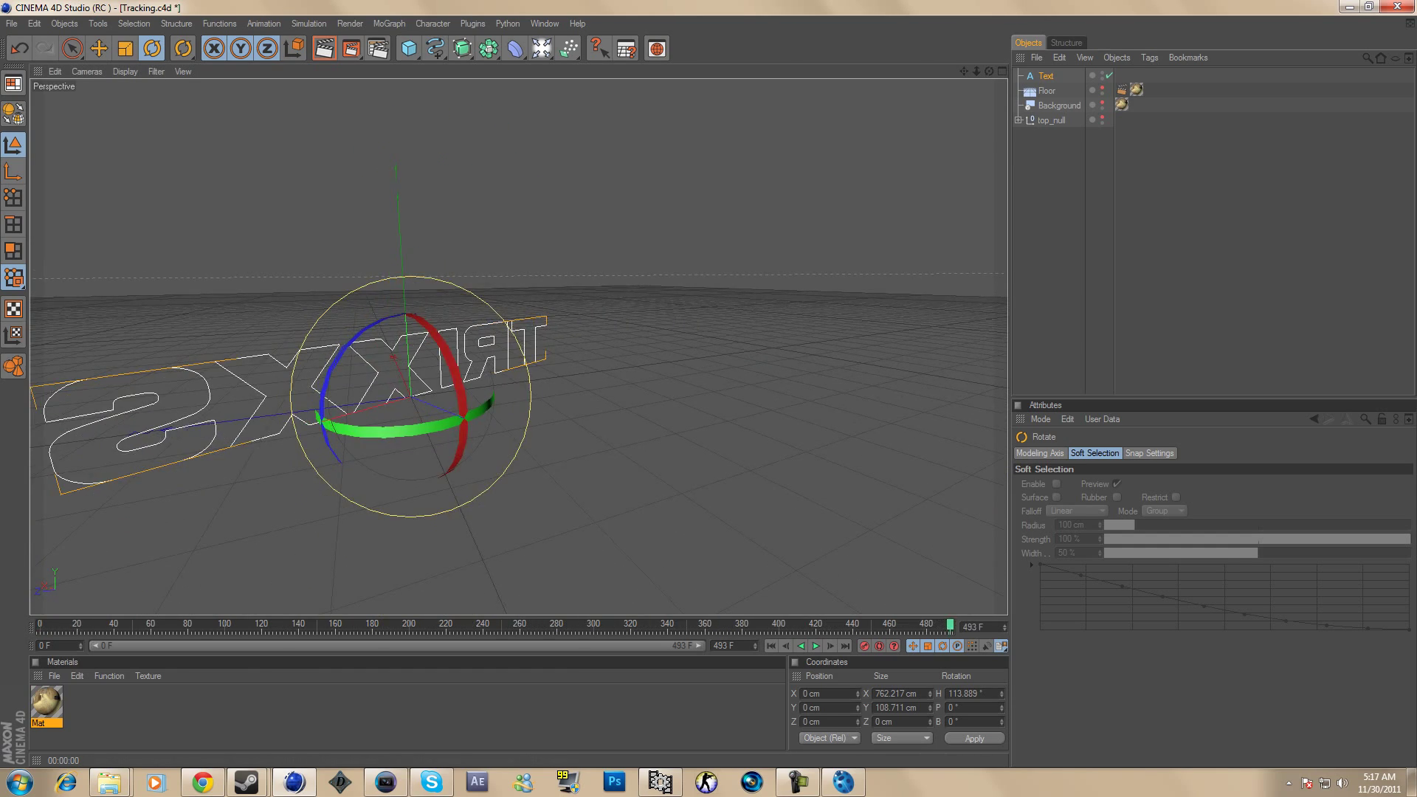
drag(383, 430, 417, 433)
key(F8)
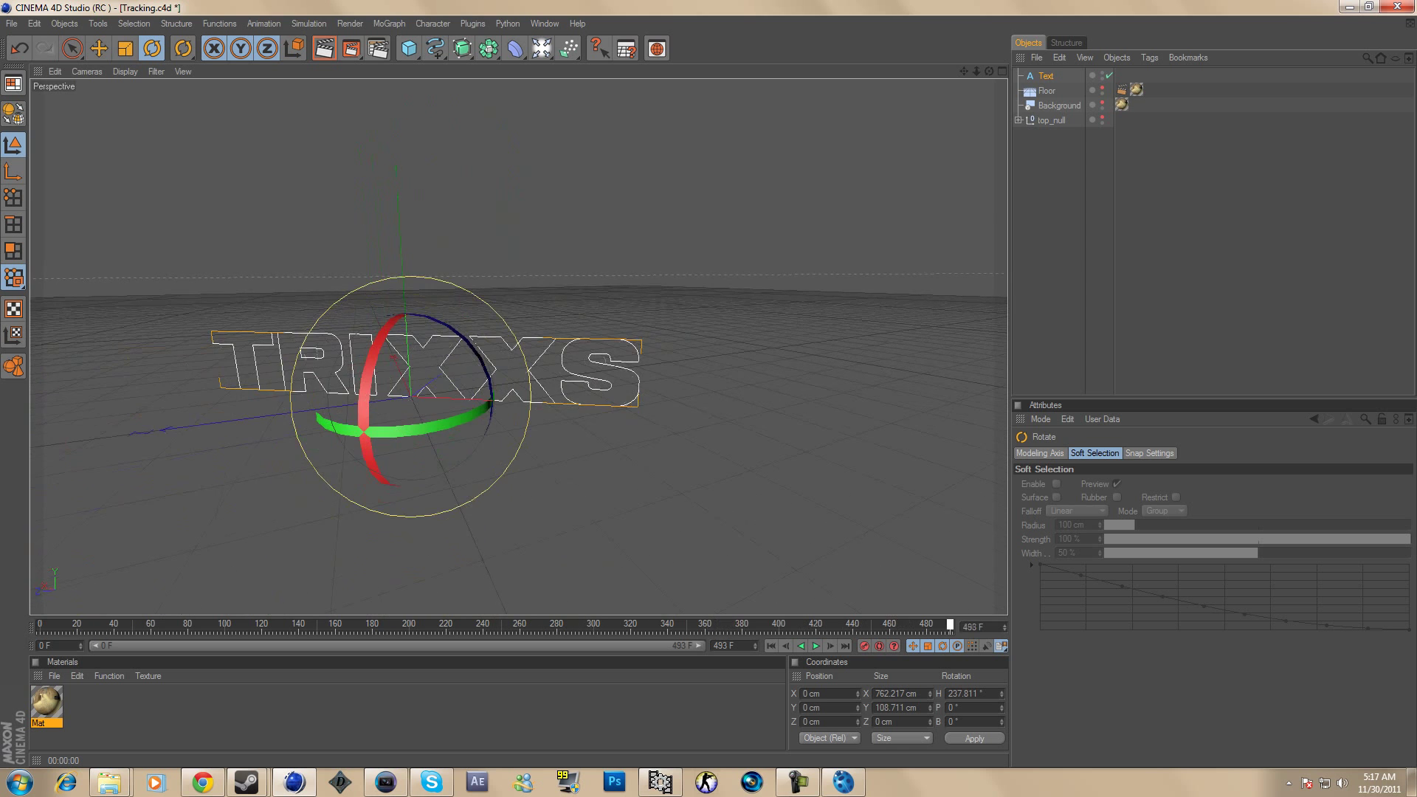
drag(949, 625, 39, 625)
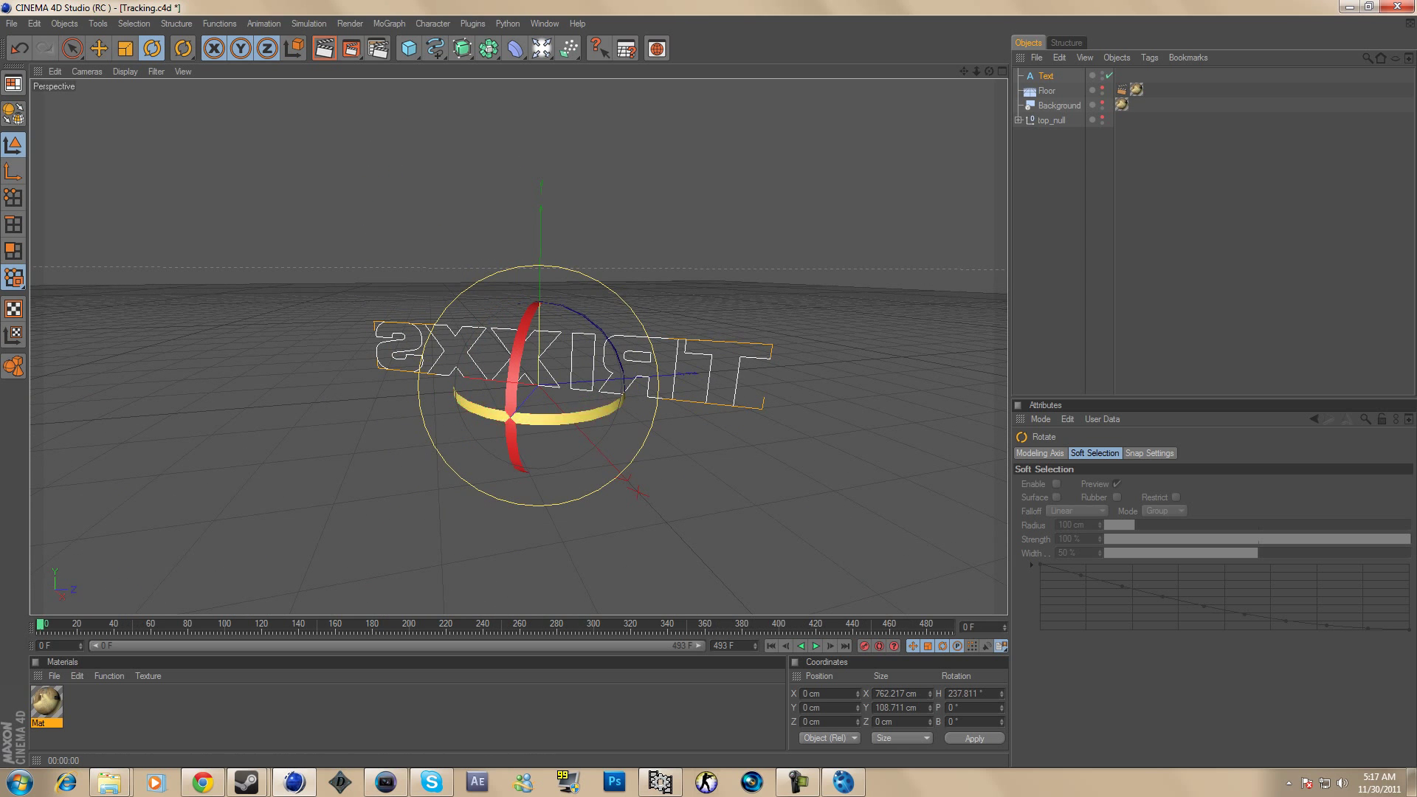
Step: Undo the heading rotations of the TRIXXS text and preview its original orientation along the camera movement
key(ctrl+z)
key(ctrl+z)
key(ctrl+z)
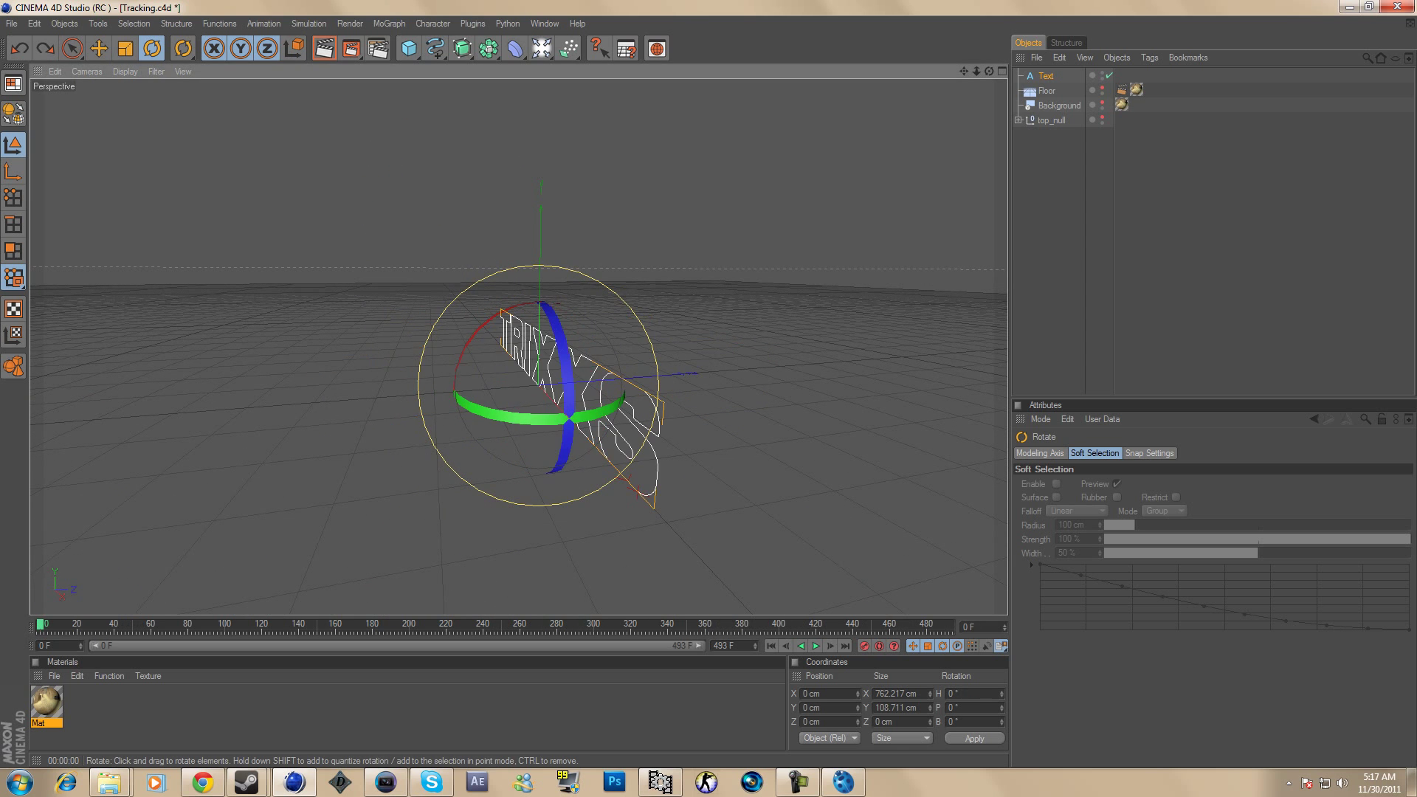
mouse_move(40, 625)
mouse_down()
mouse_move(202, 625)
mouse_move(40, 625)
mouse_up()
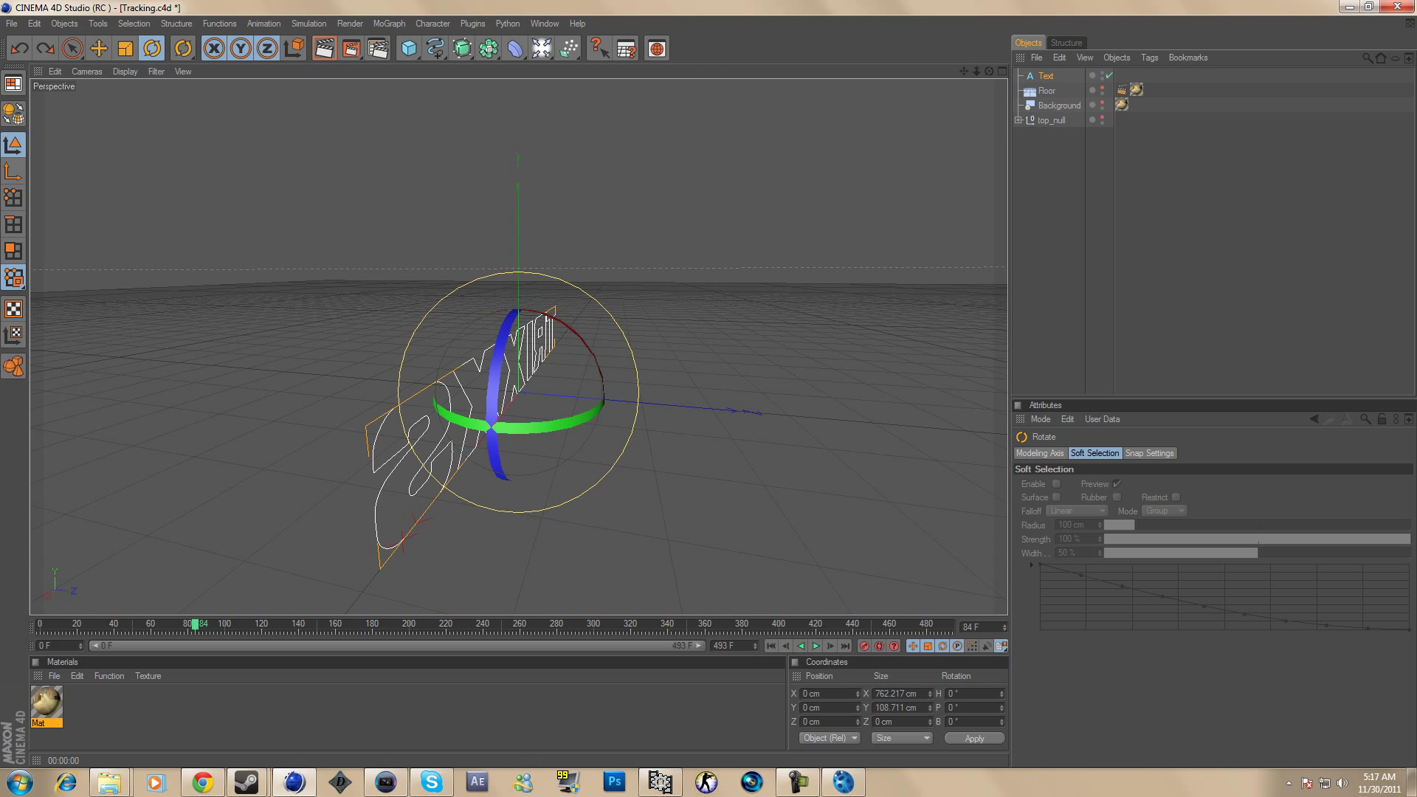
Step: Draw a three-point B-Spline curve extending about 555 cm along Z behind the text, with its middle point pulled about 257 cm downward
key(e)
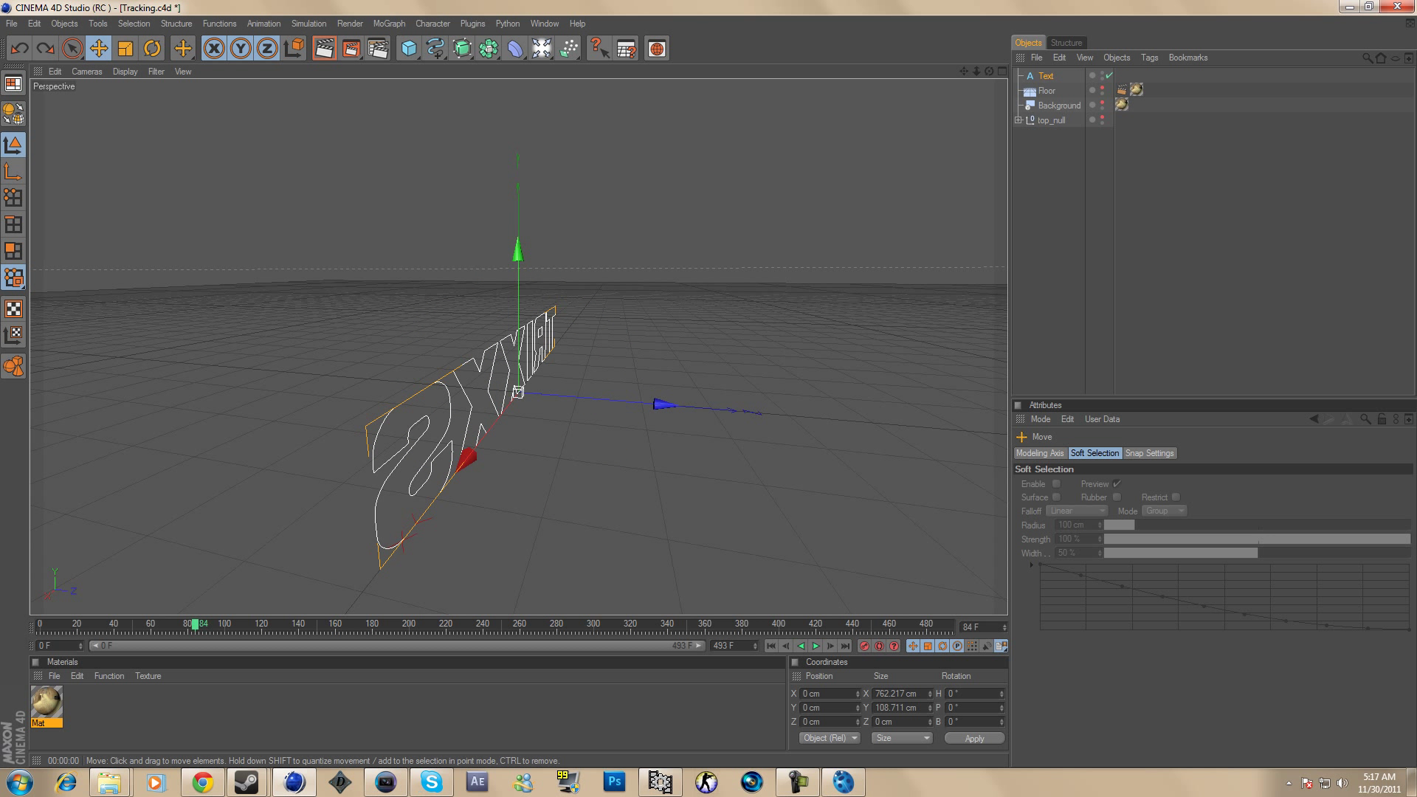
drag(436, 48, 648, 59)
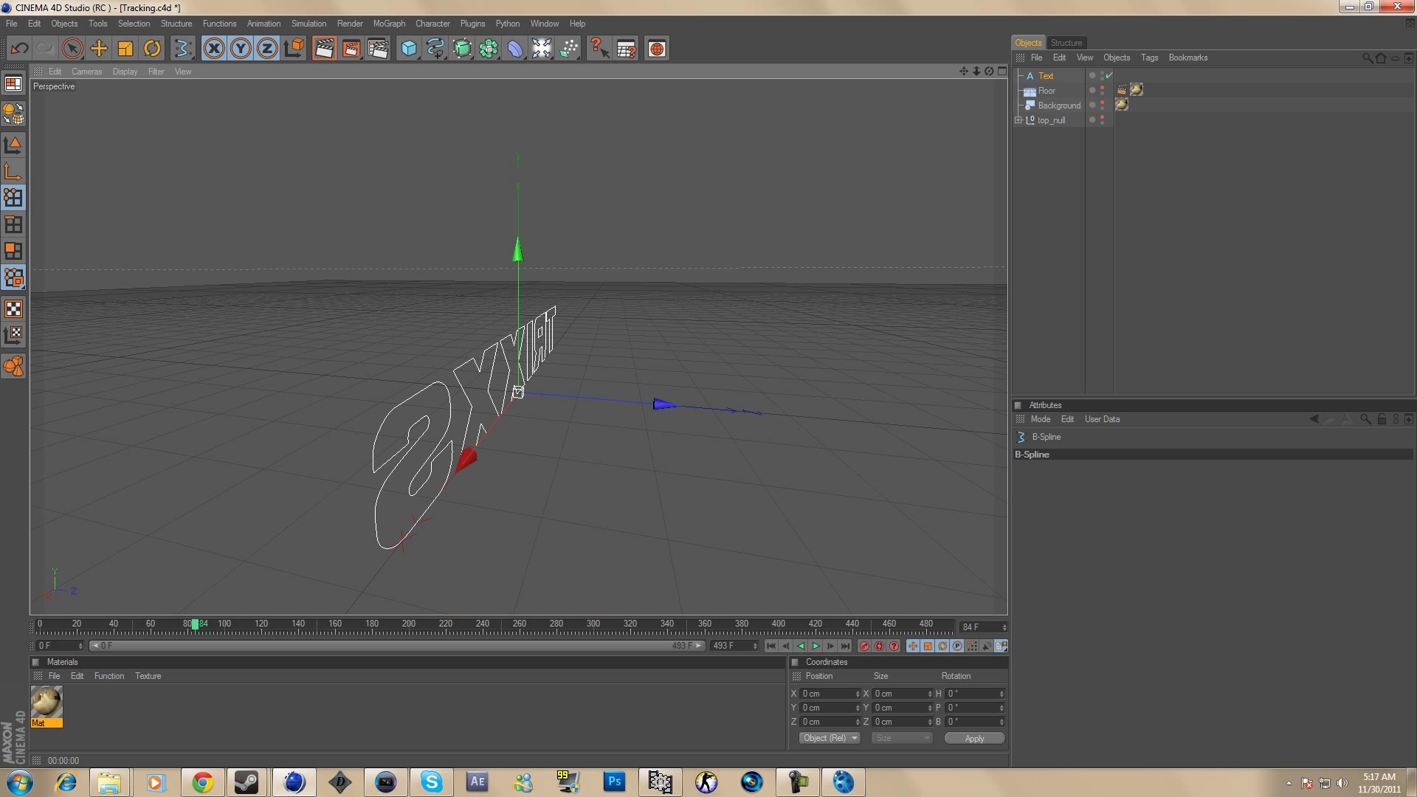
drag(562, 408, 524, 393)
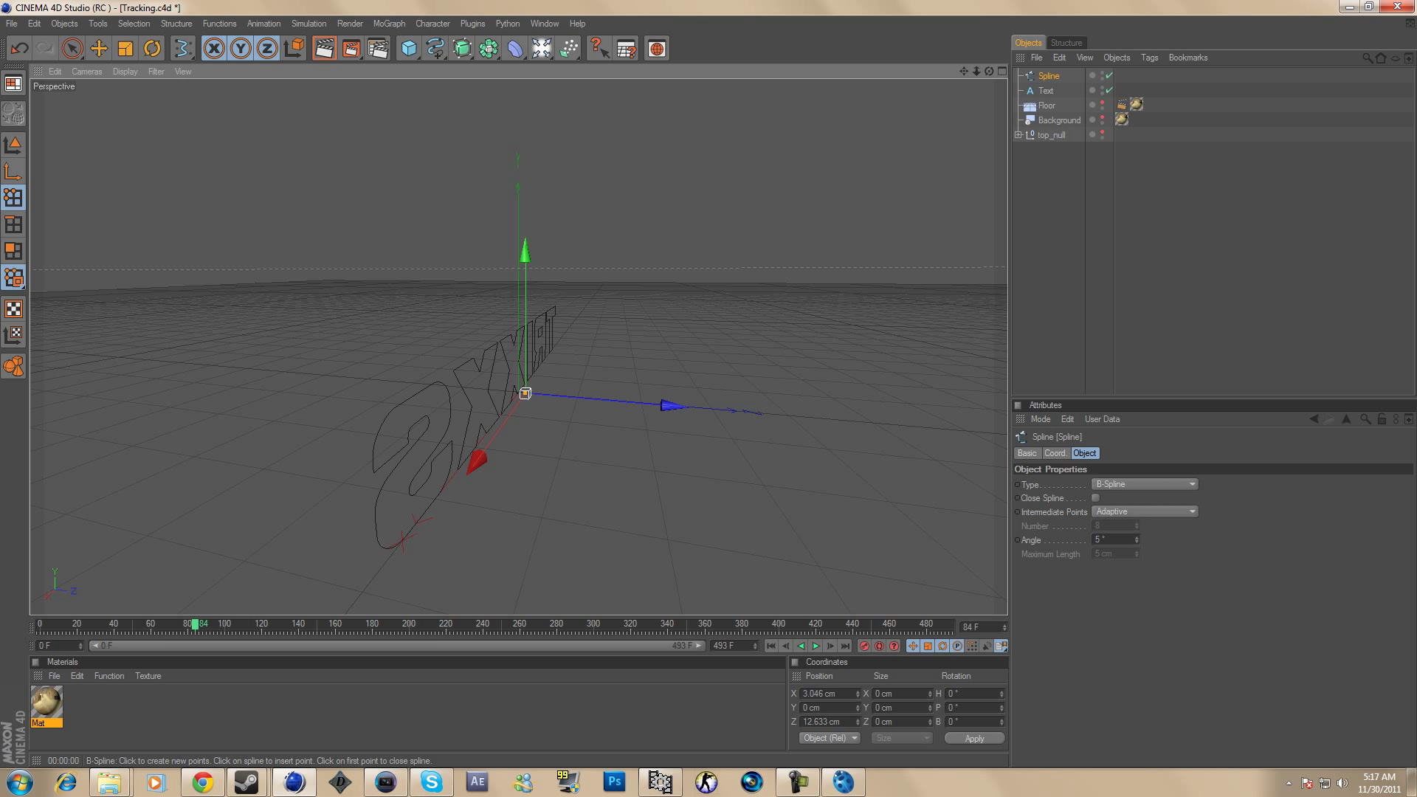
click(771, 414)
drag(771, 413, 923, 426)
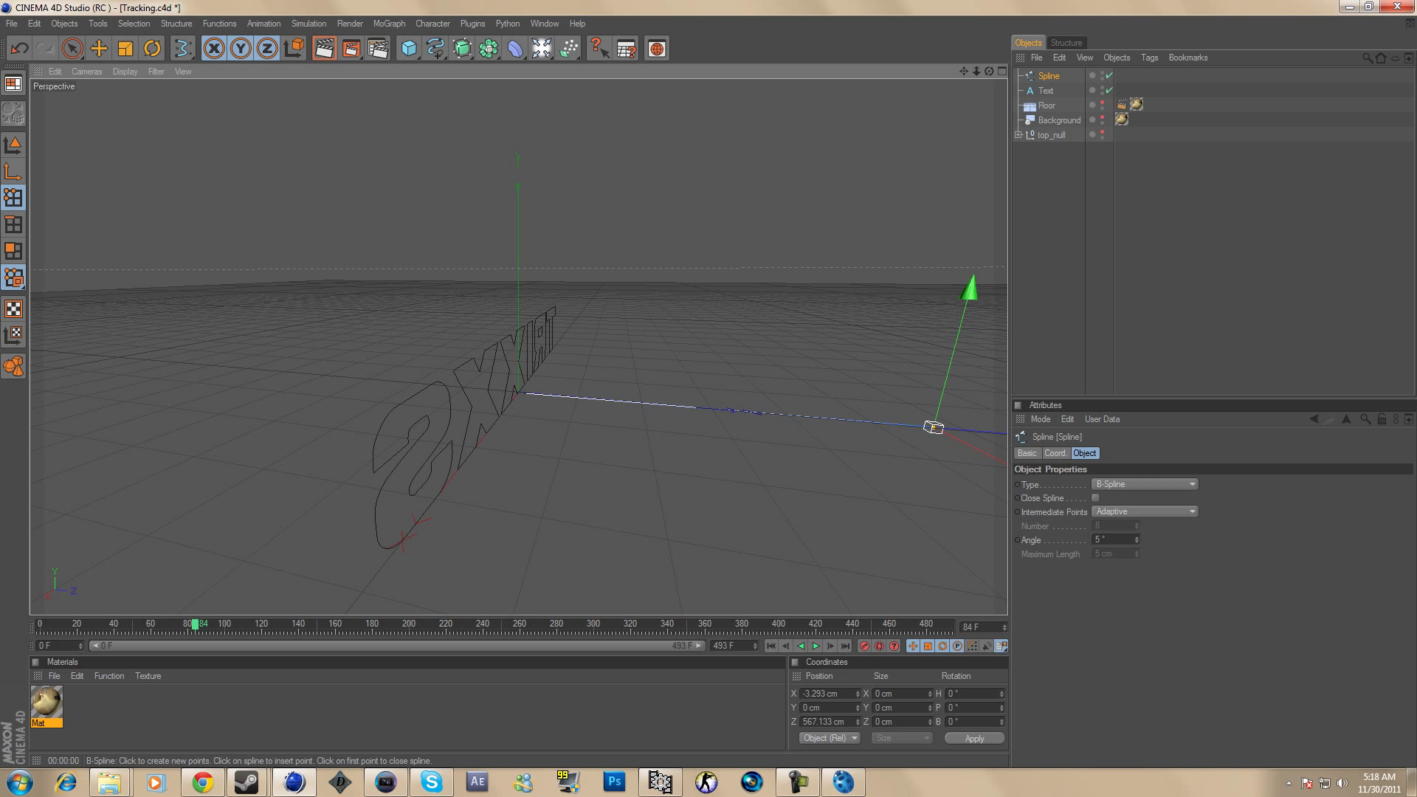
click(728, 411)
drag(747, 272, 726, 426)
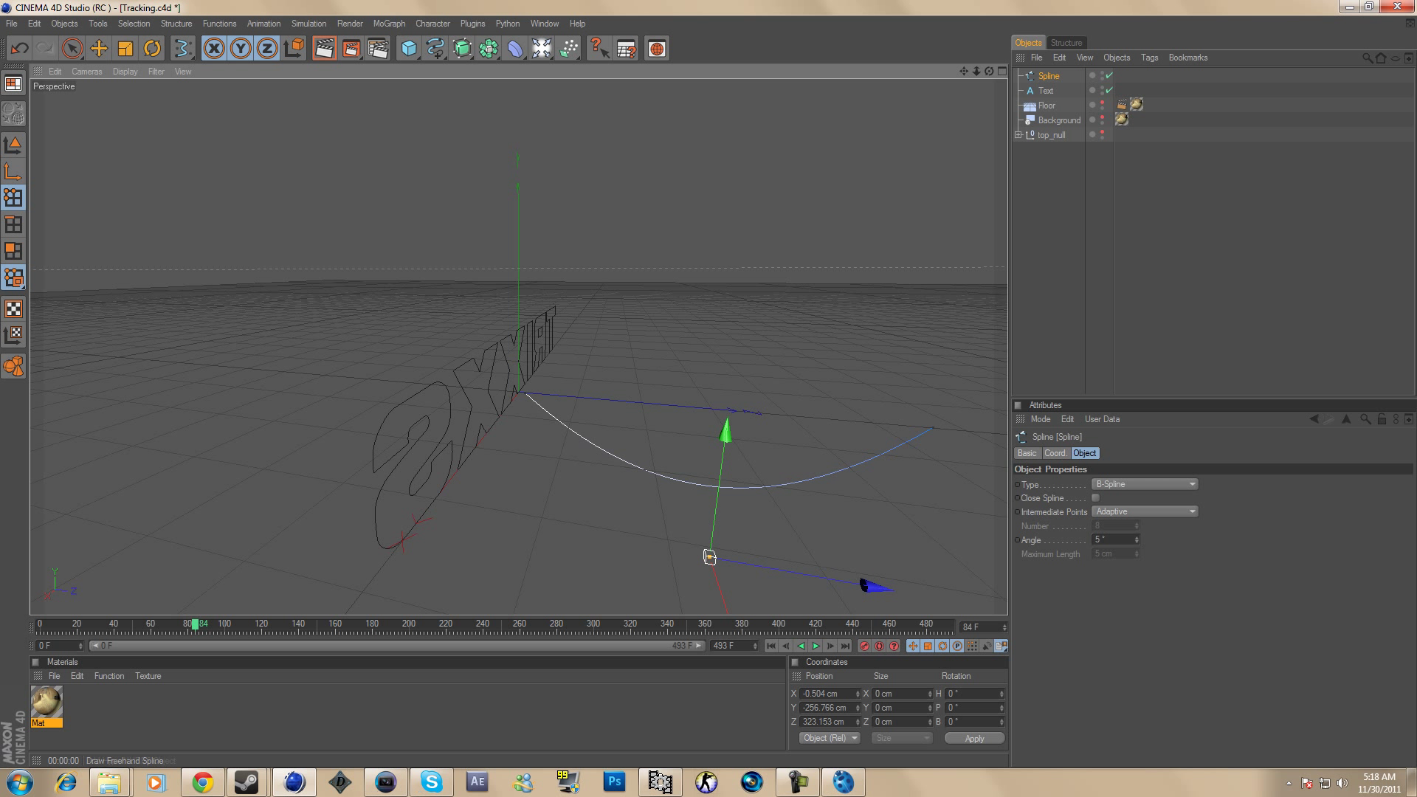
Step: Add an Extrude NURBS object, nest the curved spline inside it and select the extrusion
click(461, 48)
click(509, 88)
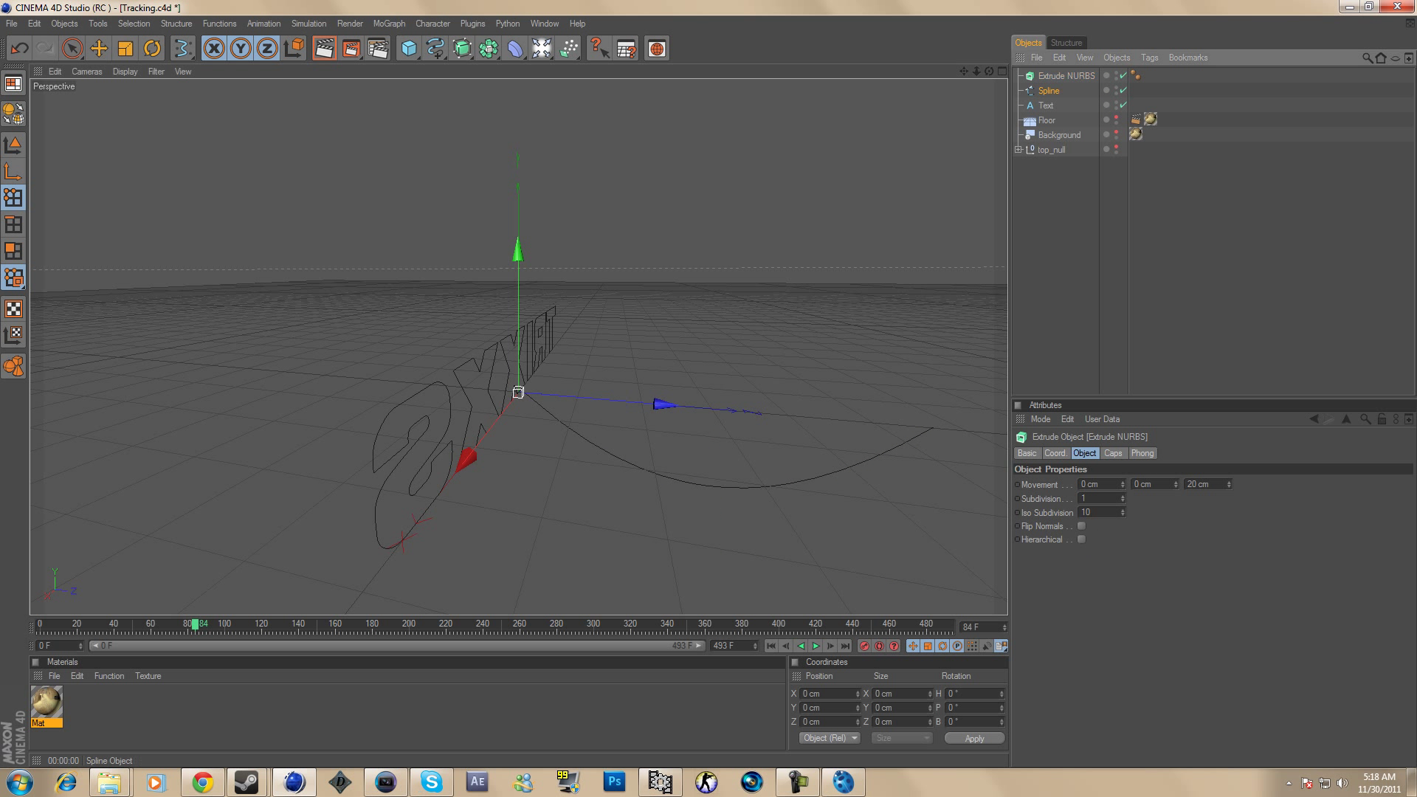
drag(1049, 90, 1064, 76)
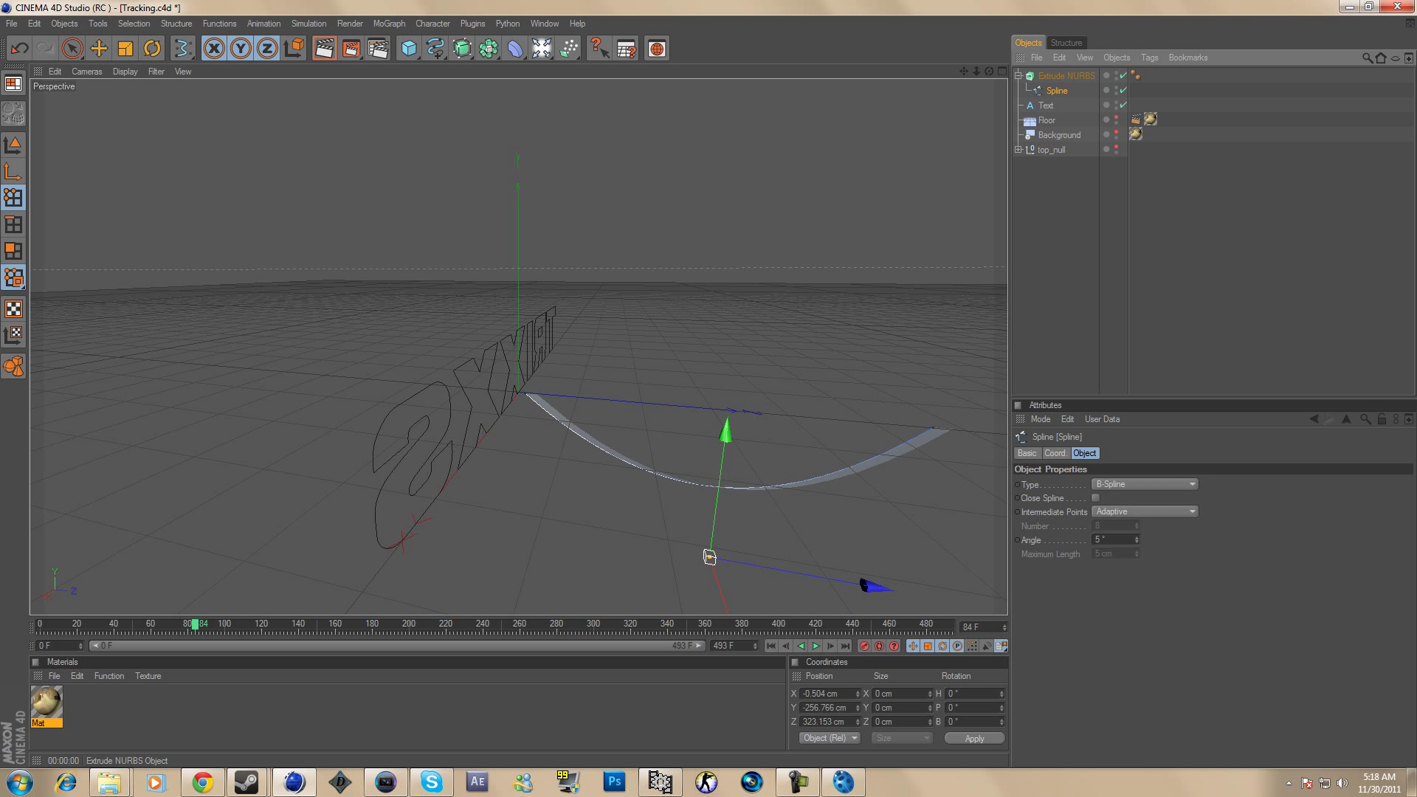
click(1065, 76)
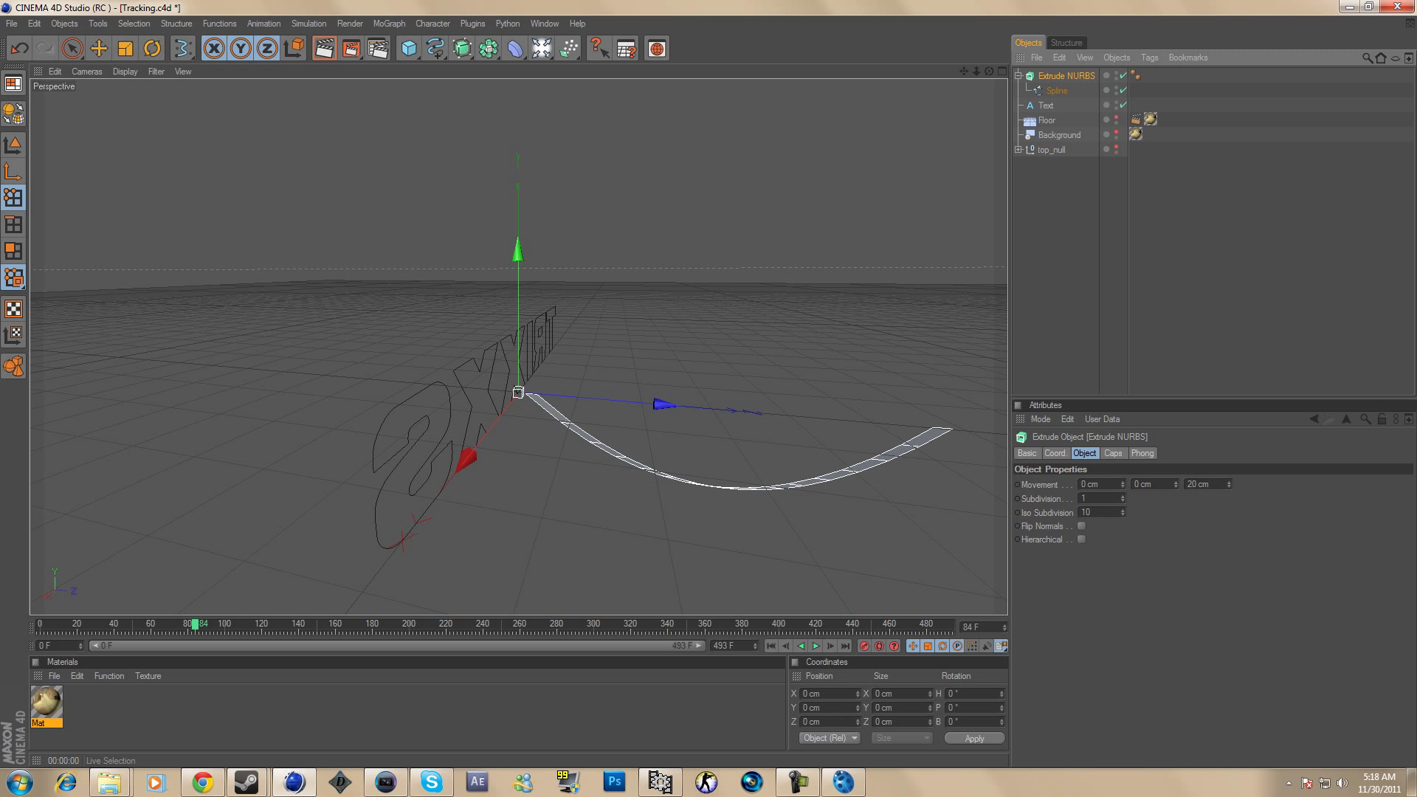
Step: Rotate the extruded curve so it arches upward, with its far end sloping down toward the floor
click(98, 48)
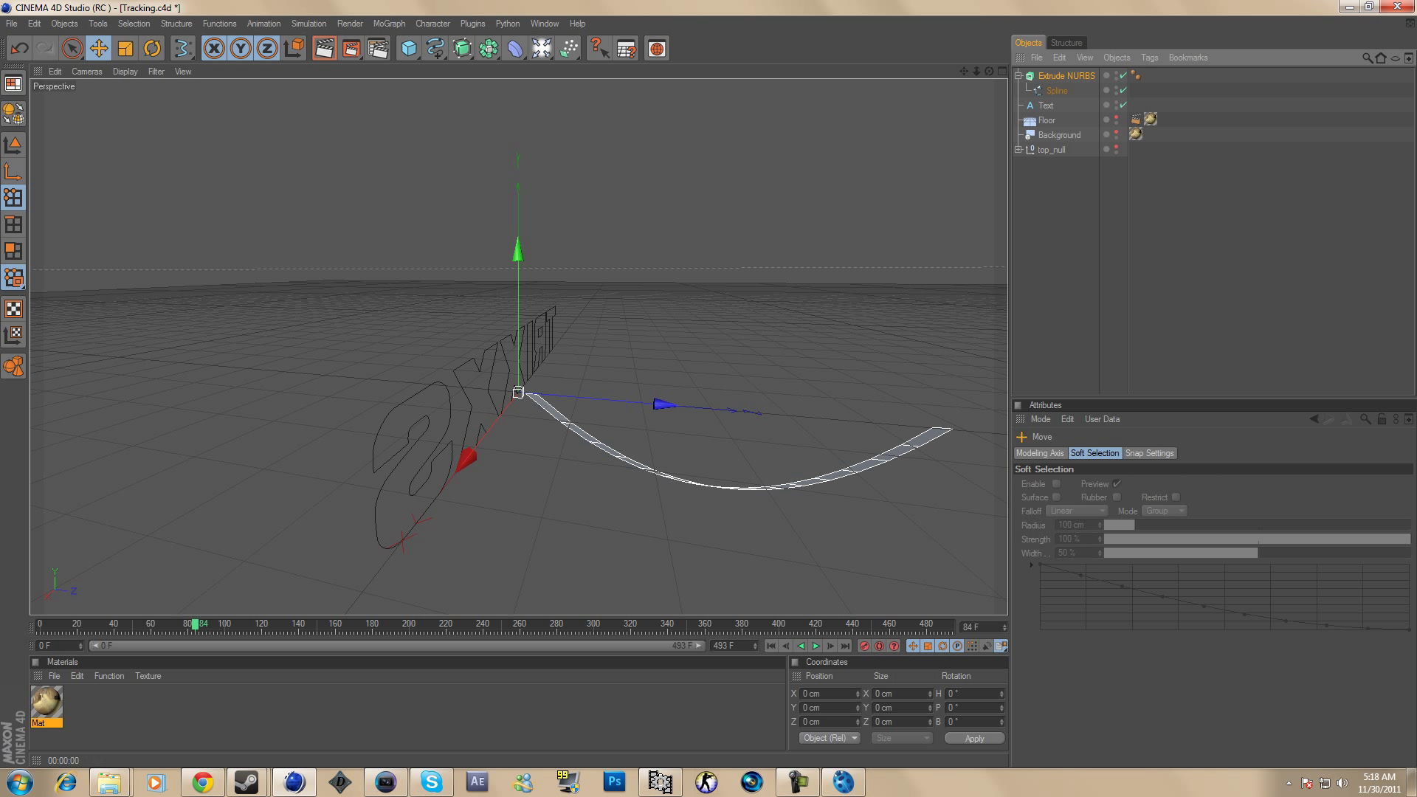
click(151, 48)
mouse_move(509, 426)
mouse_down()
mouse_move(496, 467)
mouse_move(499, 407)
mouse_move(498, 419)
mouse_up()
drag(568, 333, 561, 328)
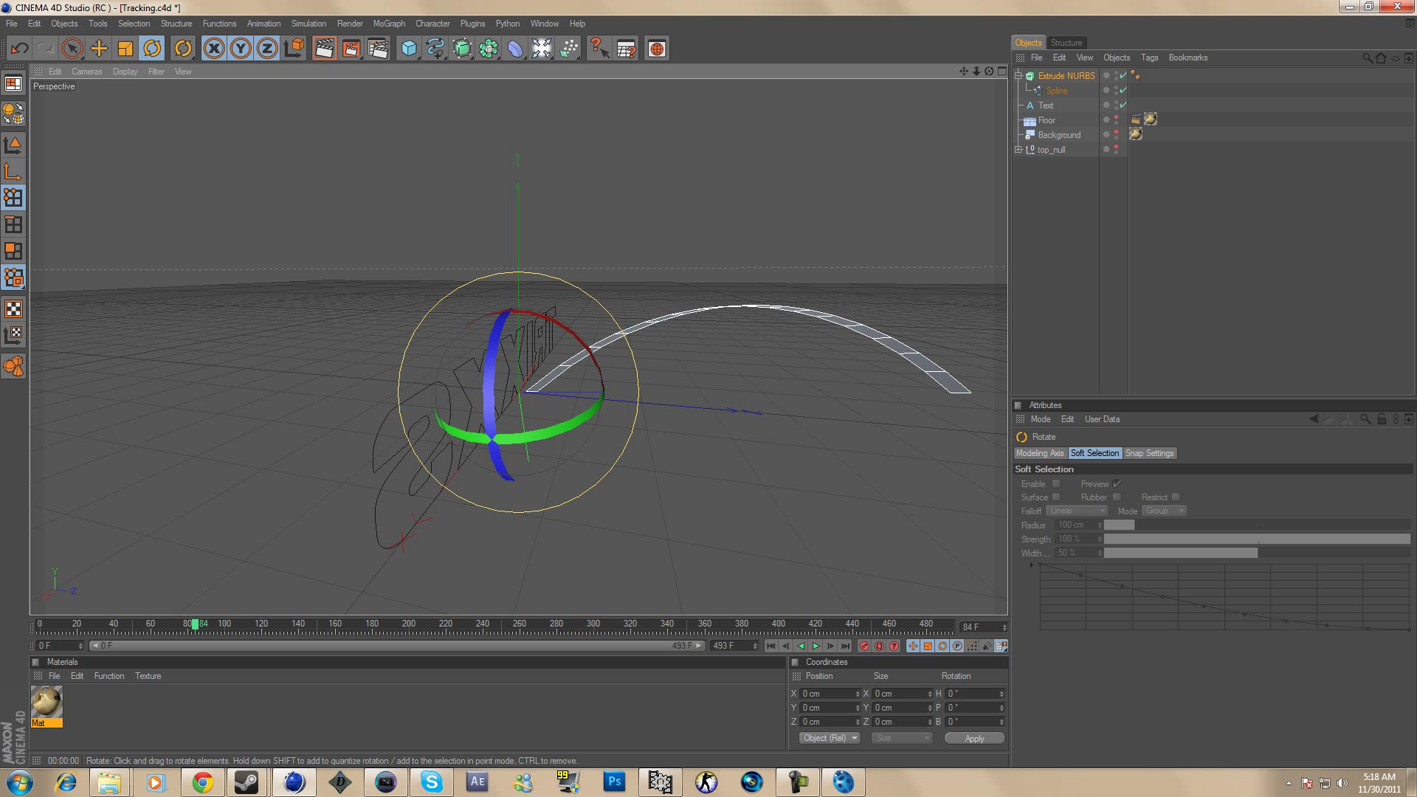
drag(561, 329, 548, 314)
key(ctrl+z)
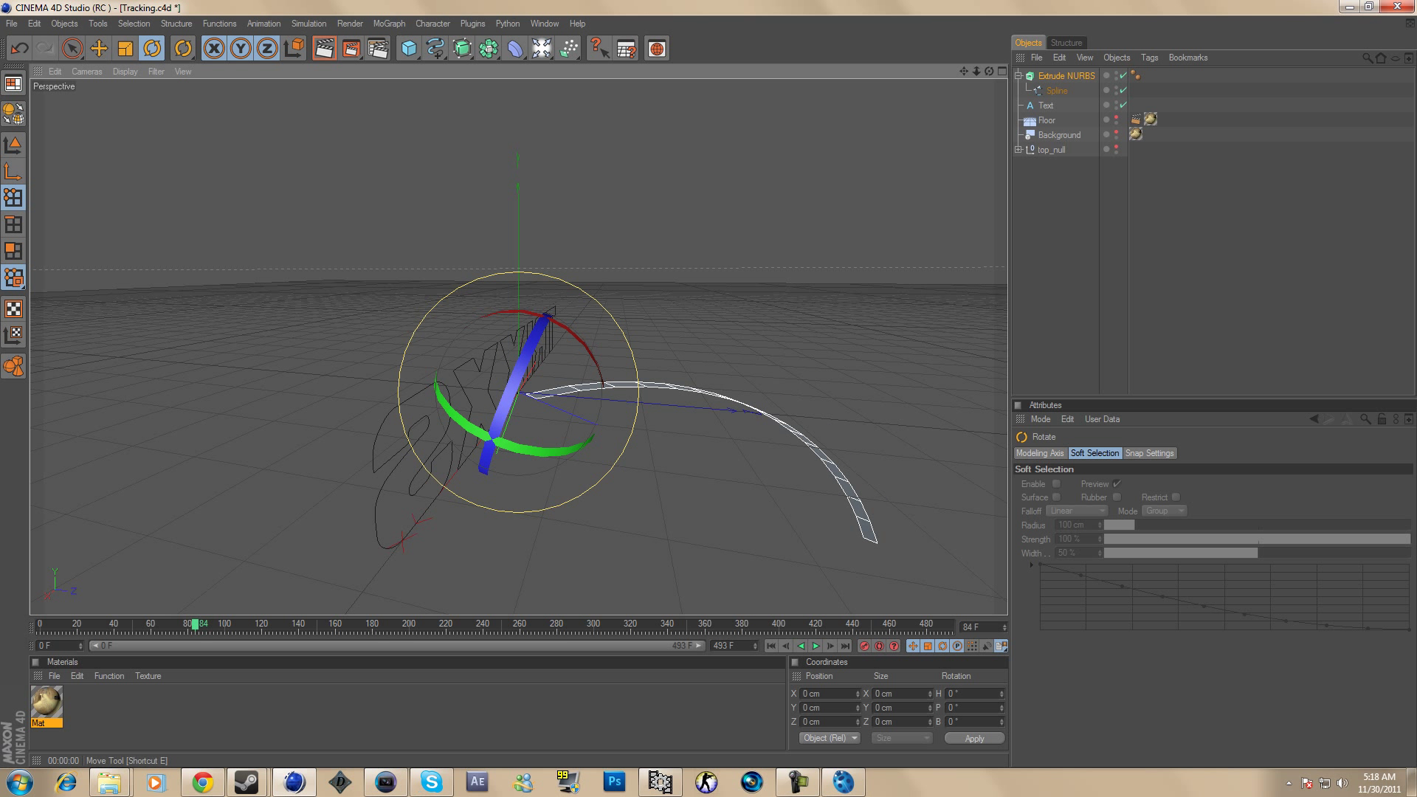
Step: Move the arched curve up and back so it starts near the top of the TRIXXS text
key(e)
drag(484, 487, 506, 424)
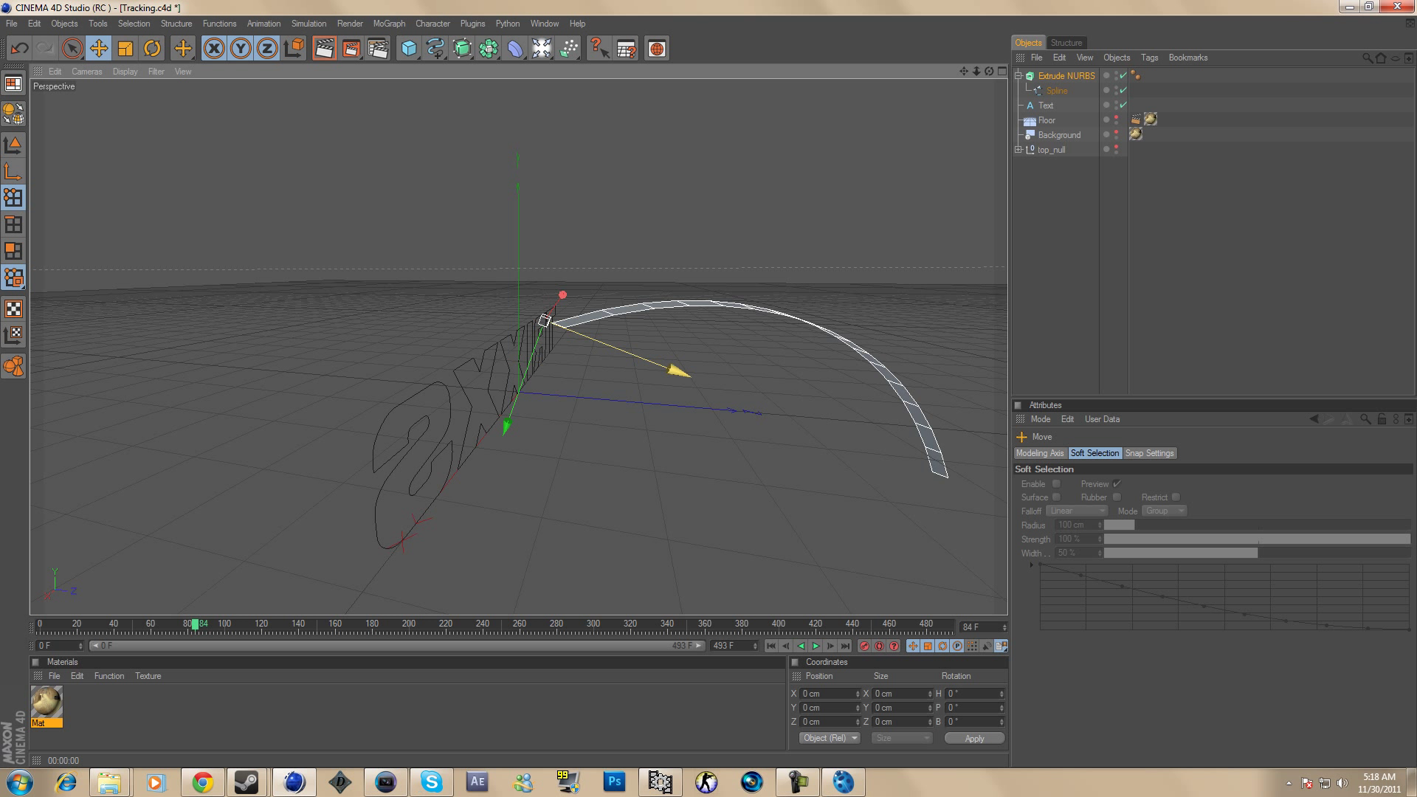
drag(676, 371, 654, 362)
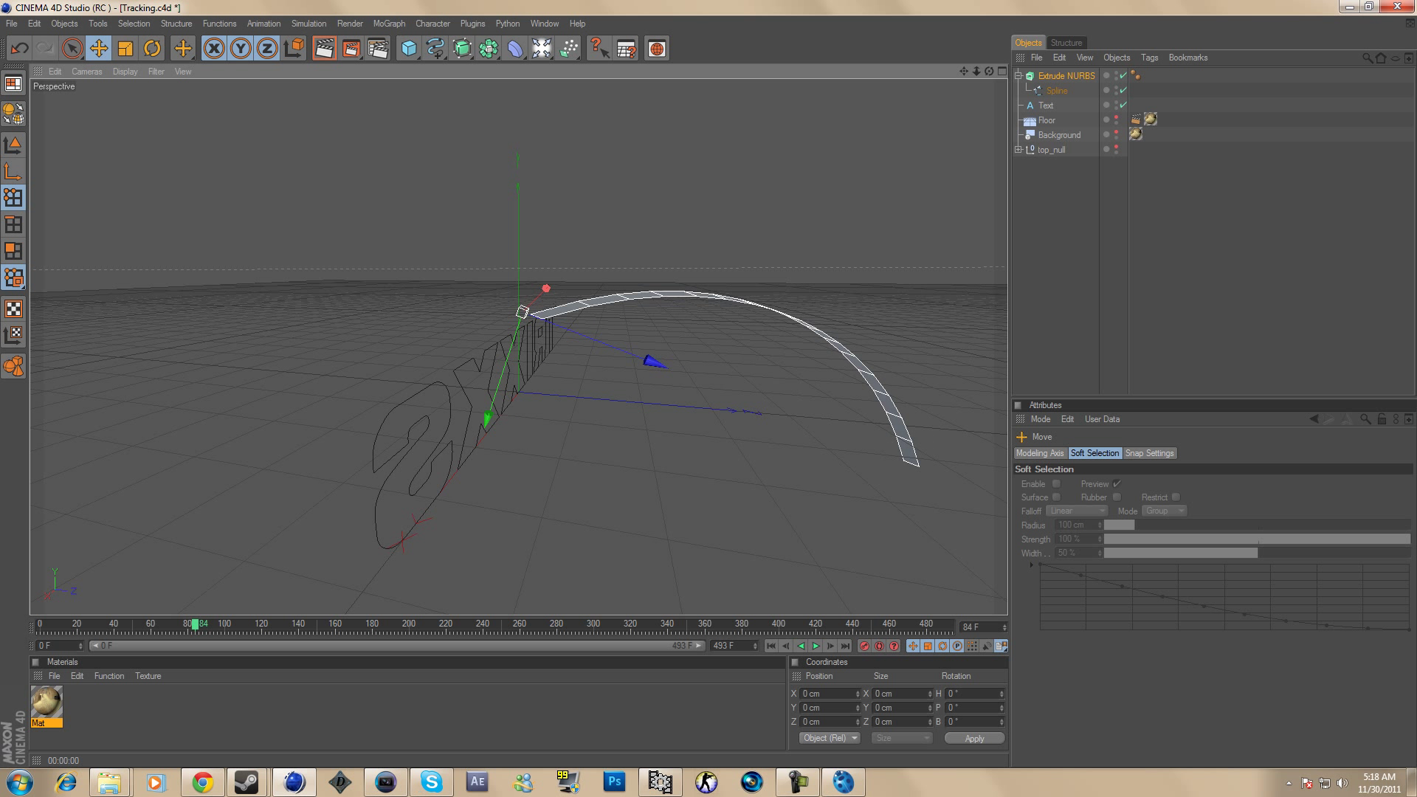
Step: Take the spline out of the Extrude NURBS and delete the empty Extrude NURBS
click(1056, 91)
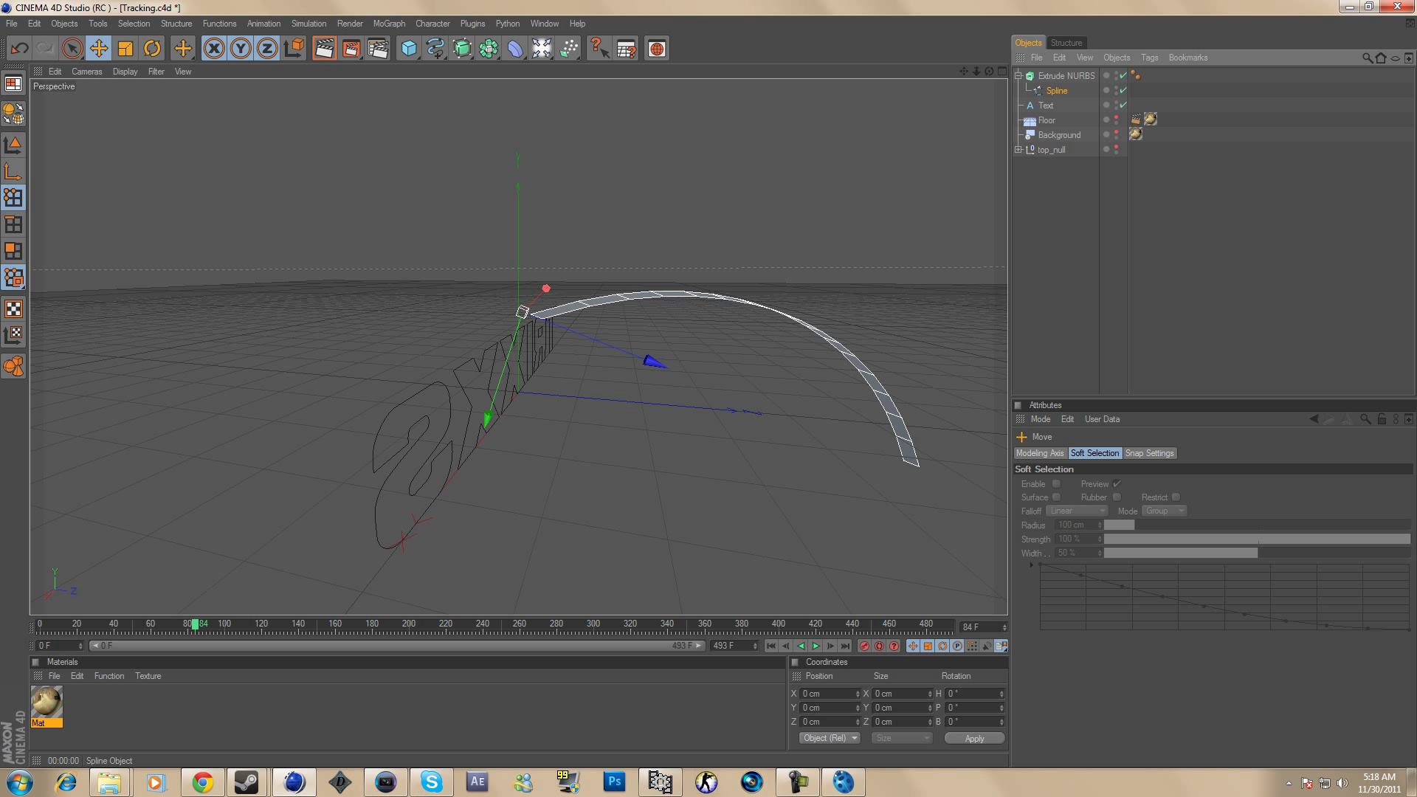
drag(1056, 91, 1054, 98)
click(1065, 76)
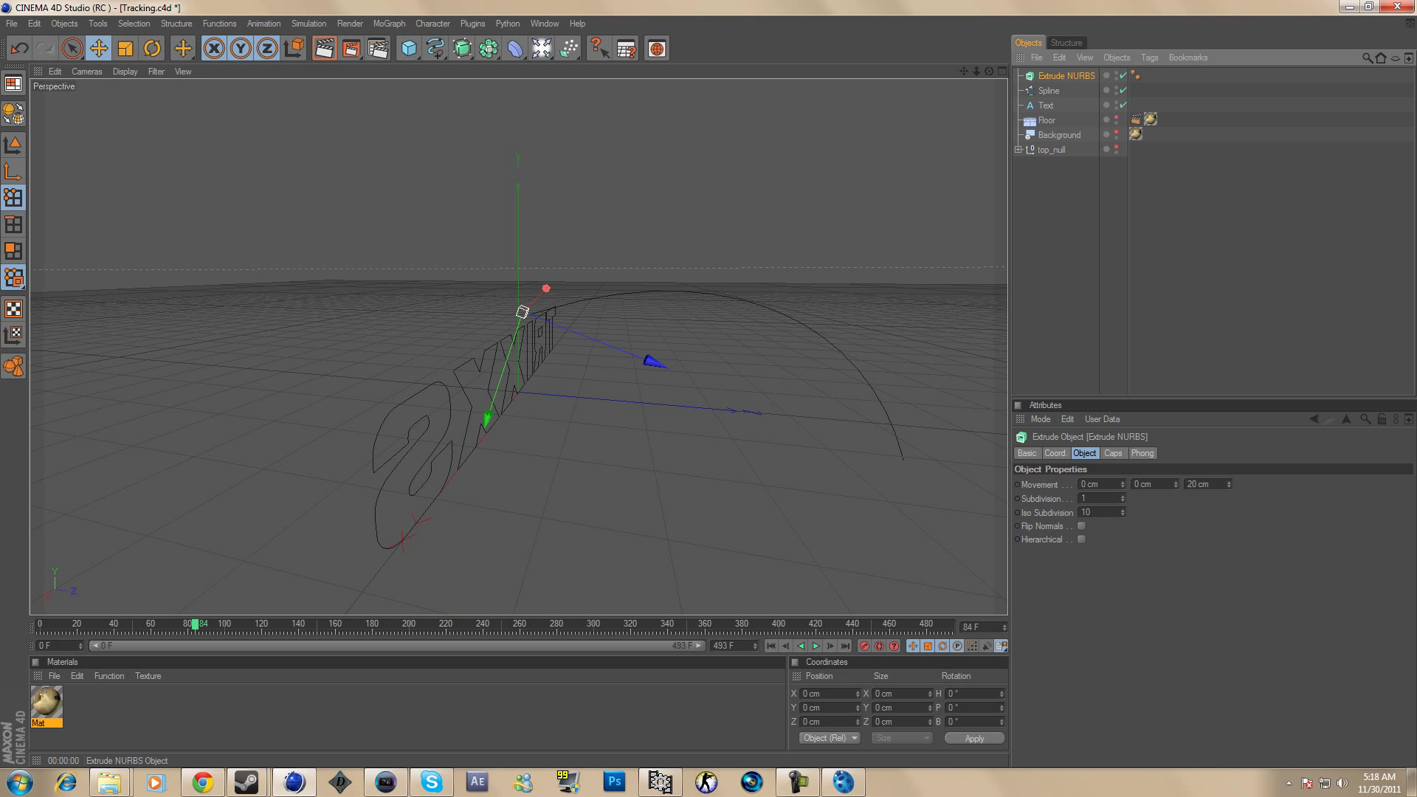
key(Delete)
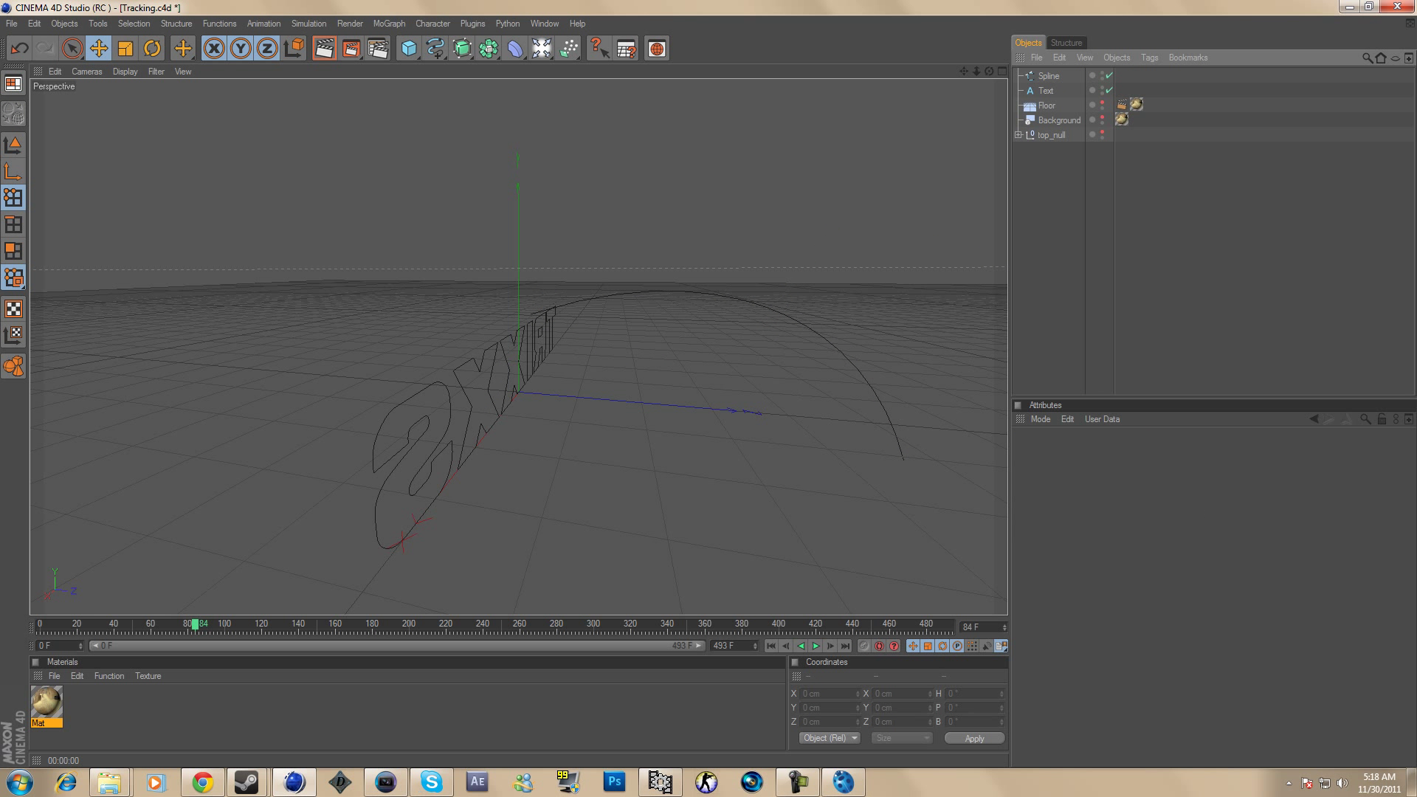
Step: Check the curve along the camera movement, return to frame 0, and sweep the TRIXXS text along it with a Sweep NURBS
drag(195, 625, 364, 625)
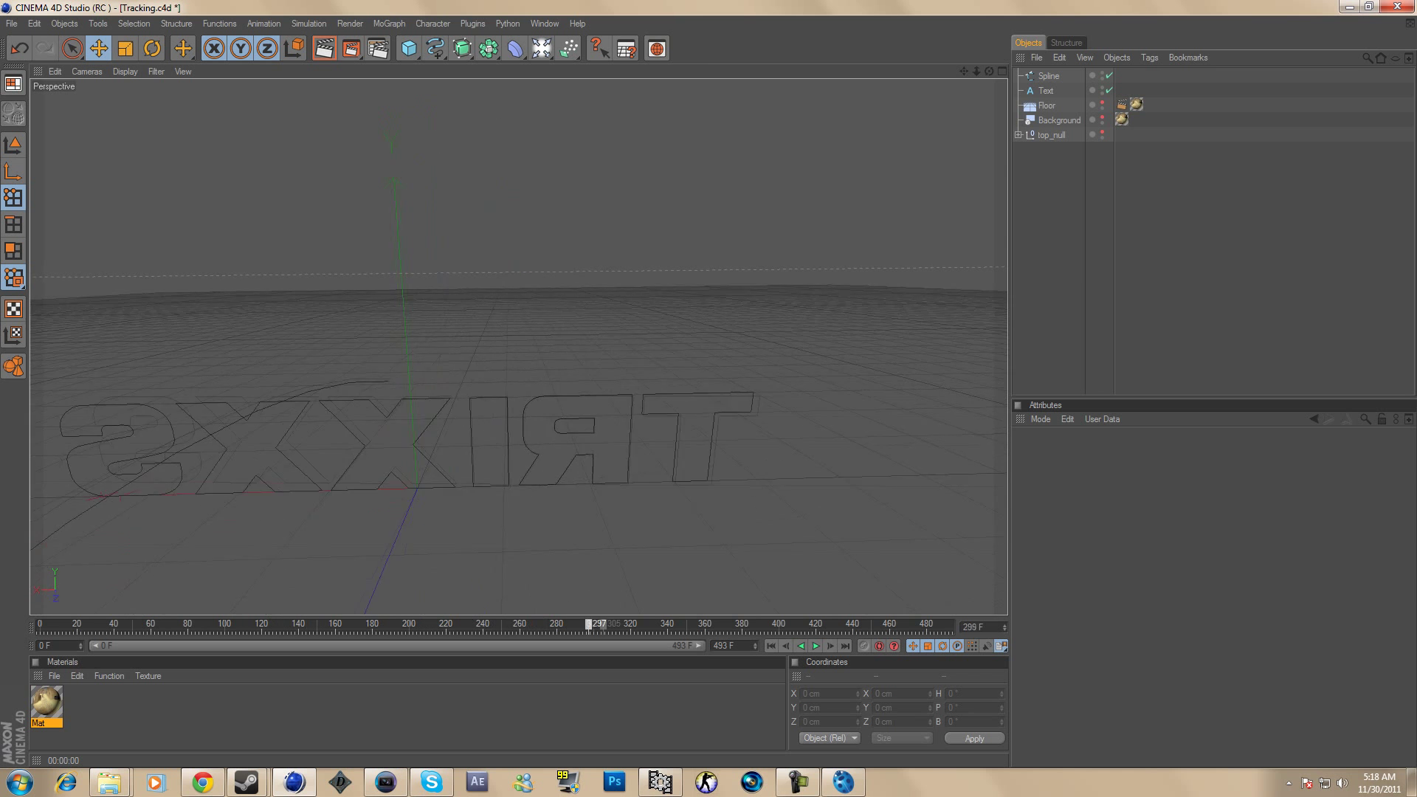
drag(381, 625, 40, 625)
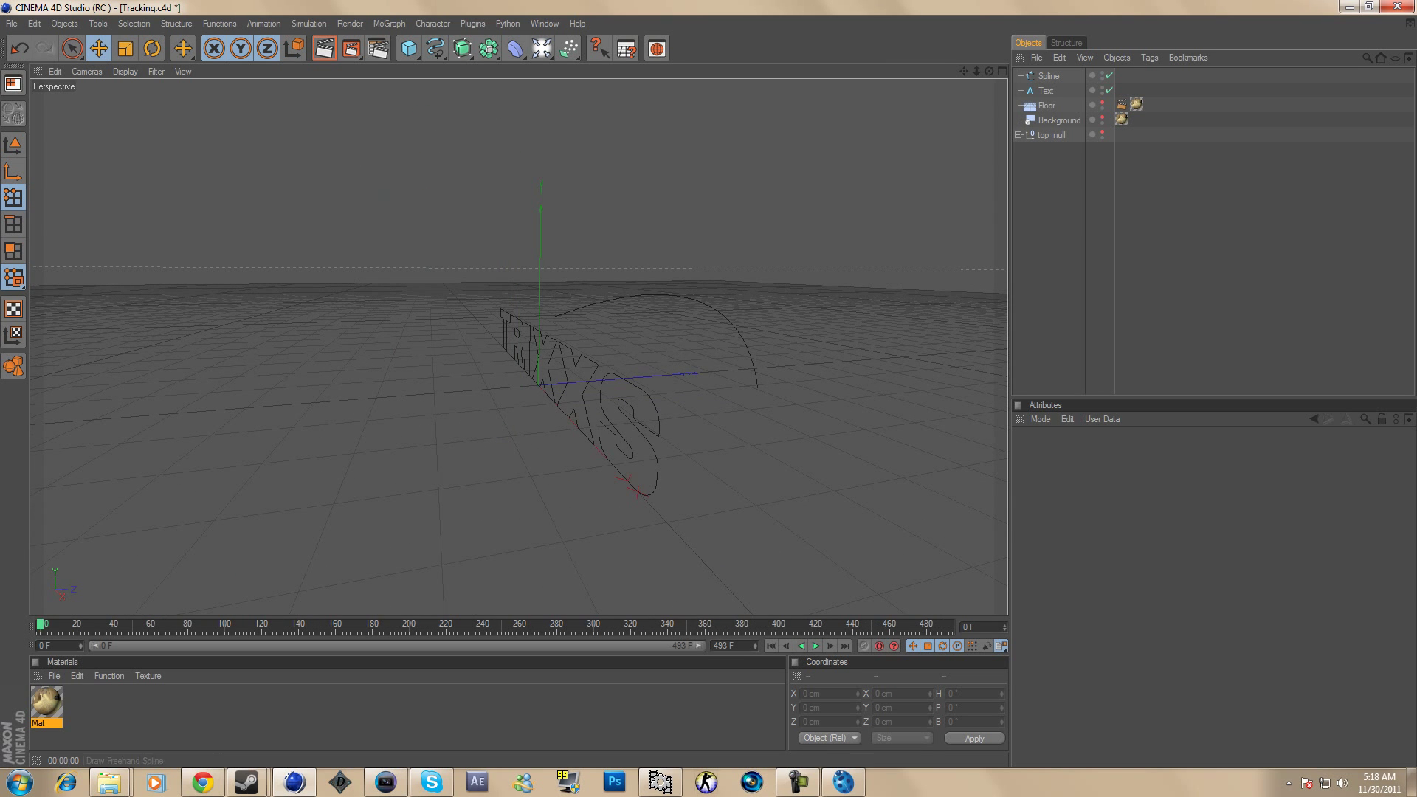
drag(435, 49, 506, 114)
click(1049, 90)
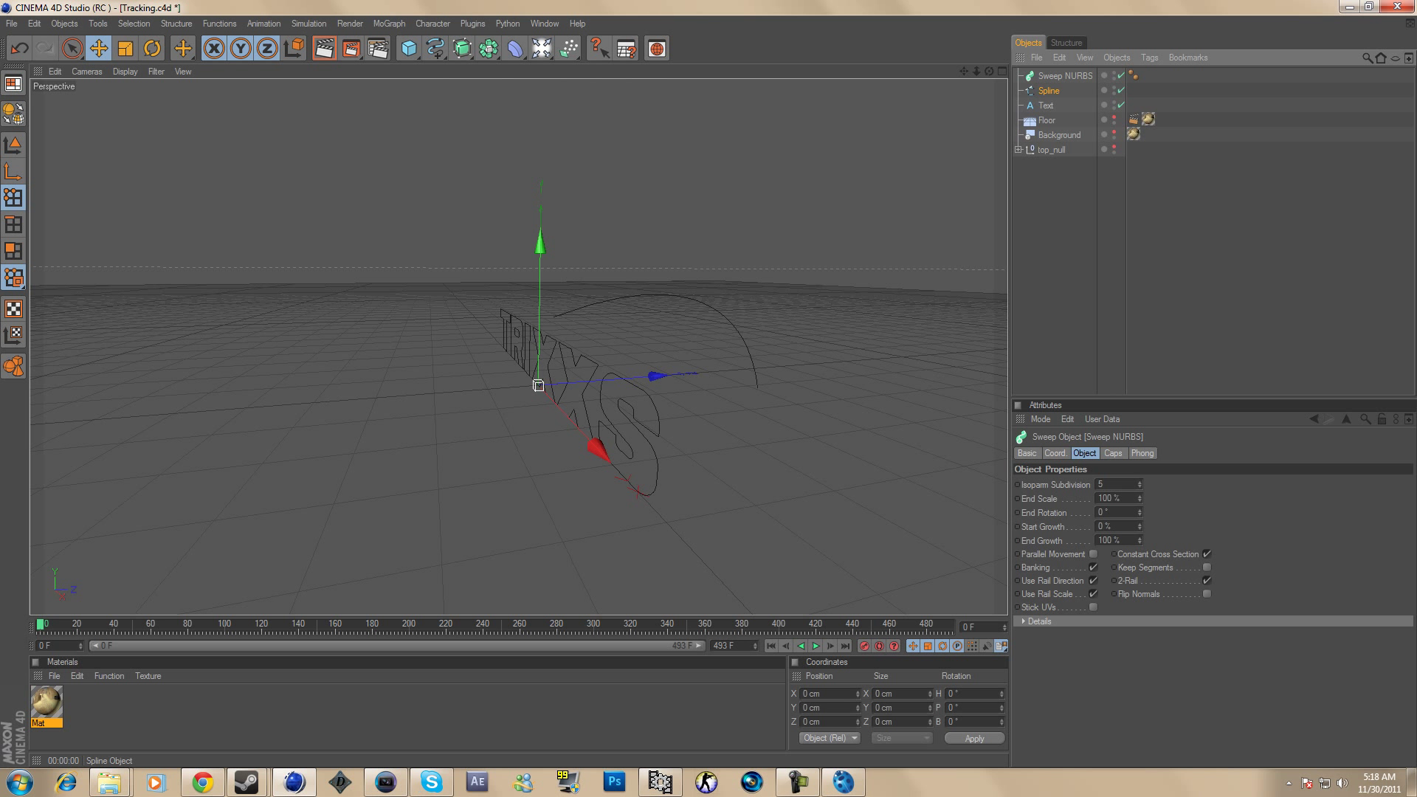
drag(1048, 90, 1065, 75)
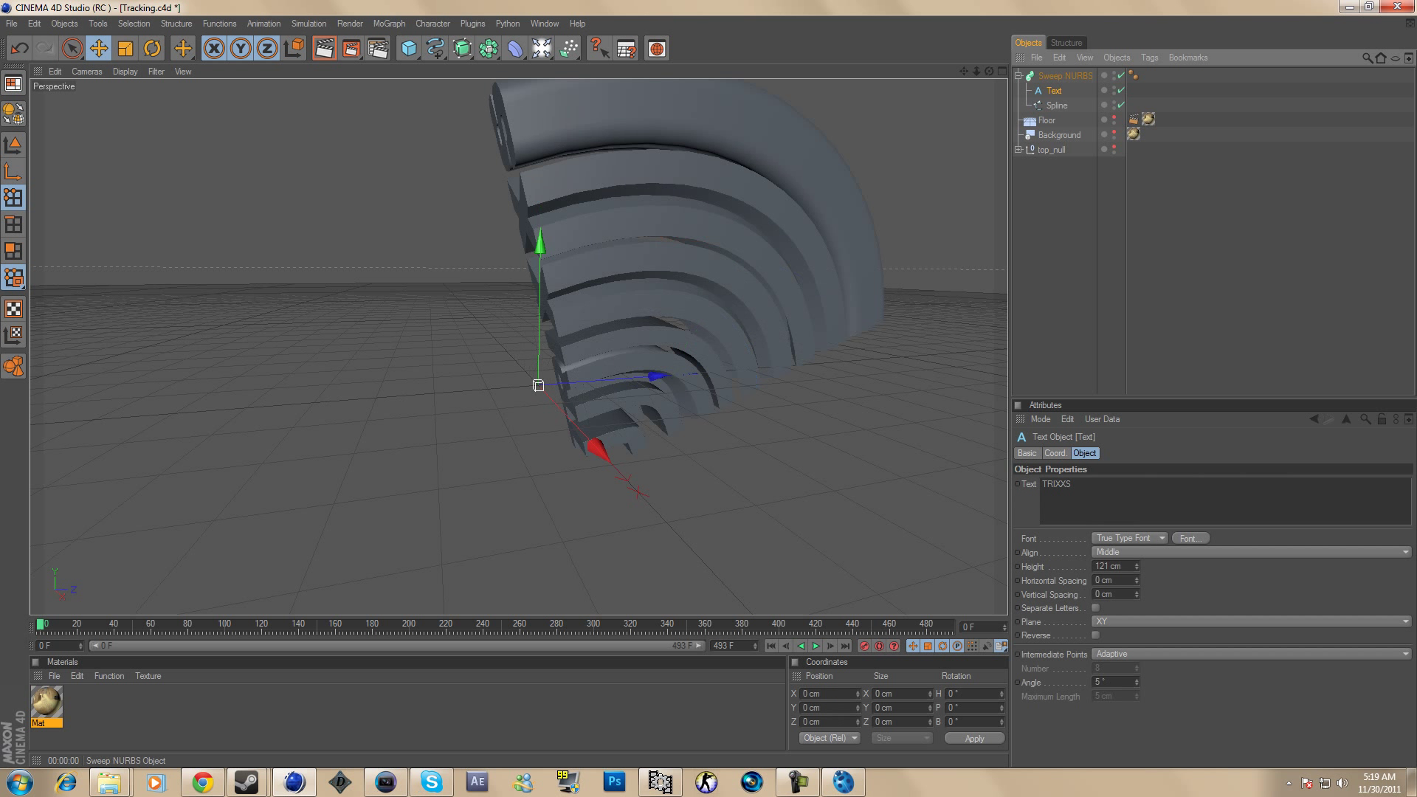
mouse_move(42, 625)
mouse_down()
mouse_move(949, 625)
mouse_move(40, 625)
mouse_up()
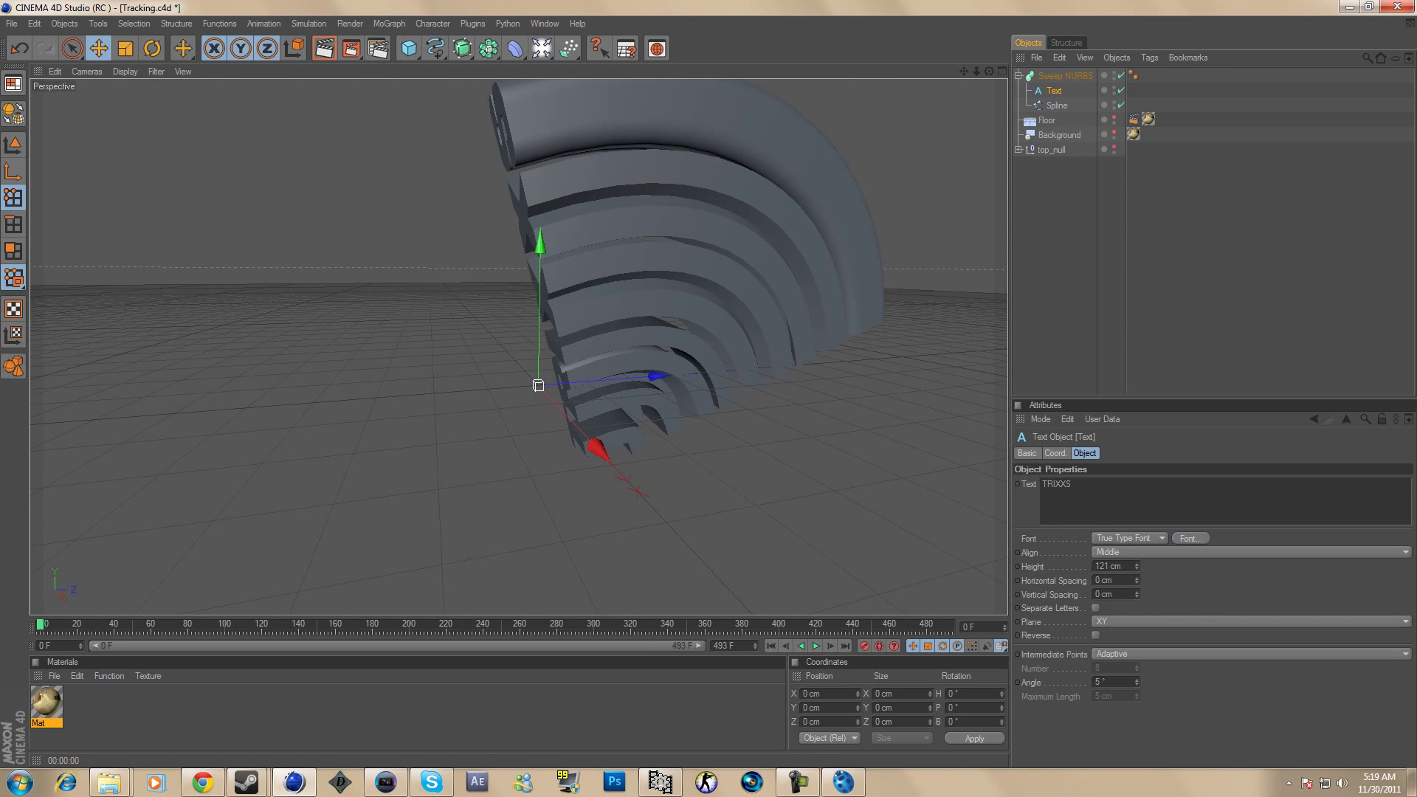
Step: Disable Banking on the Sweep NURBS and set its End Rotation to -83°
click(1065, 76)
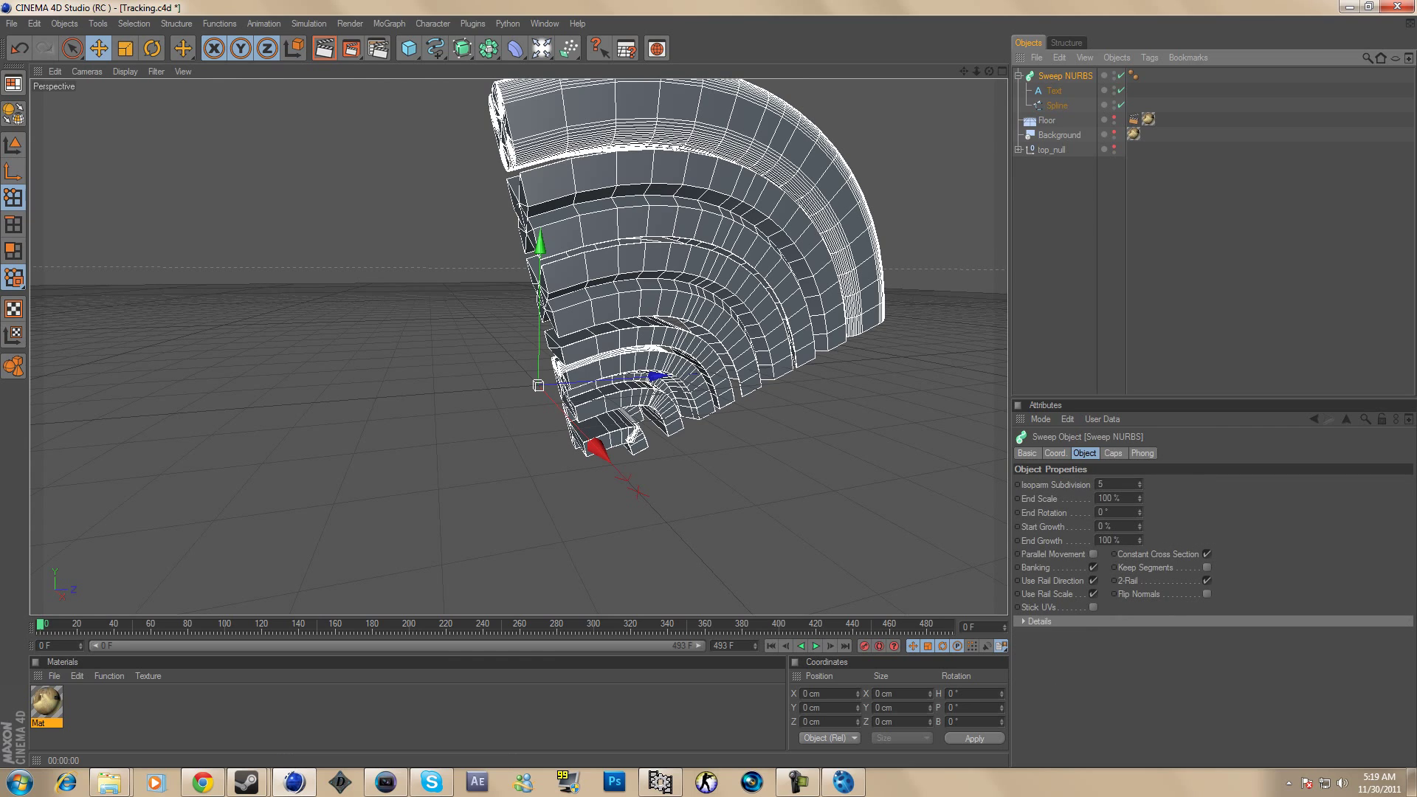
click(1093, 567)
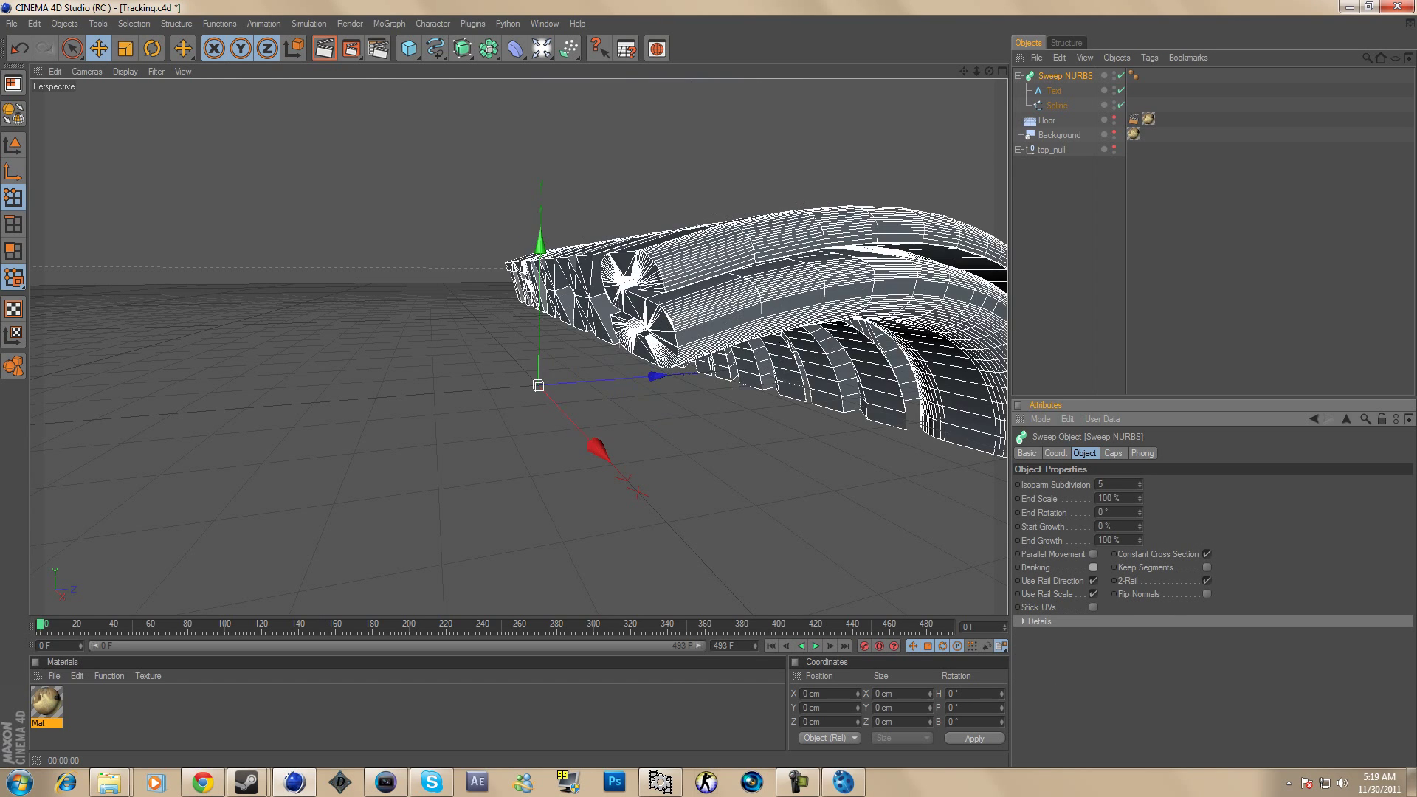
mouse_move(40, 625)
mouse_down()
mouse_move(889, 625)
mouse_move(42, 624)
mouse_up()
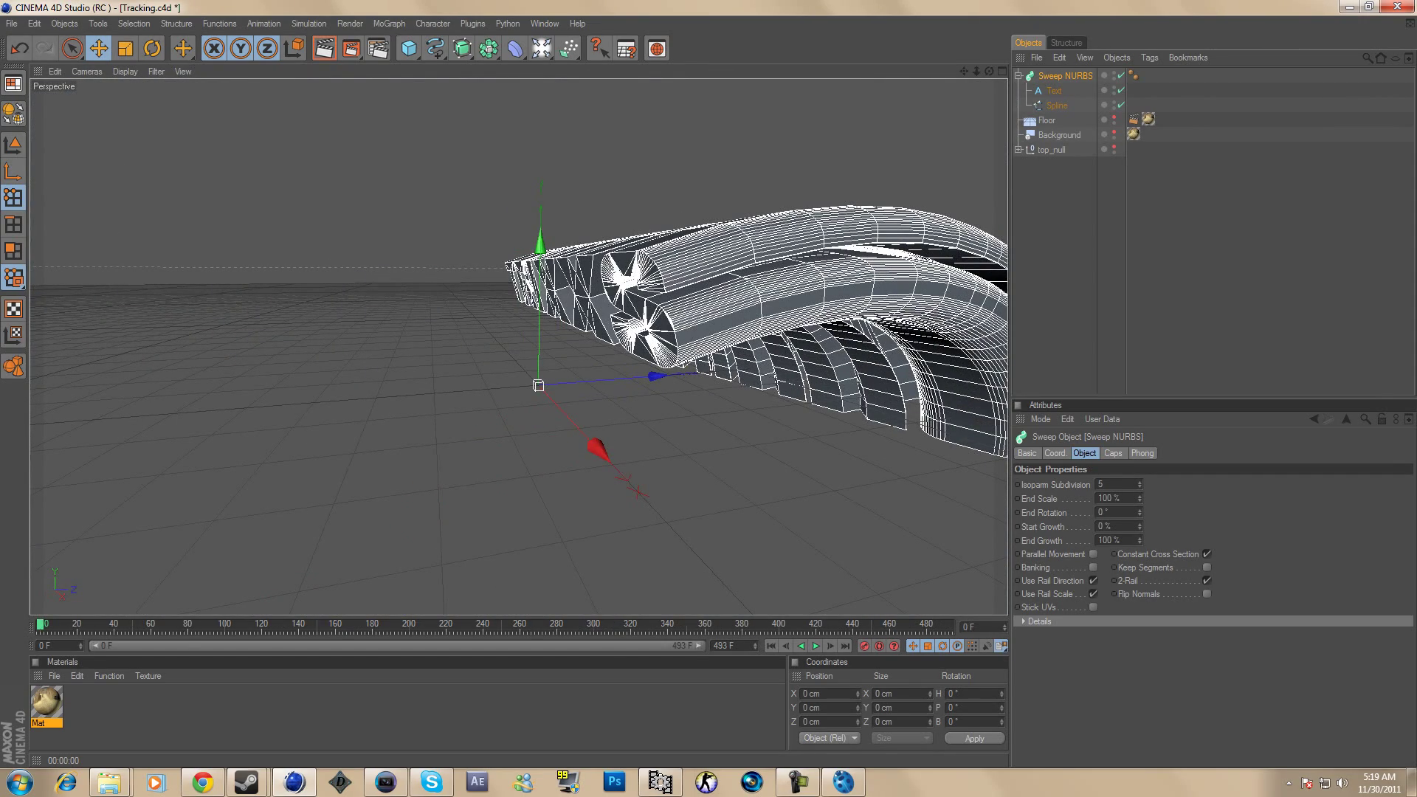
drag(1140, 527, 1139, 461)
drag(1188, 527, 1136, 527)
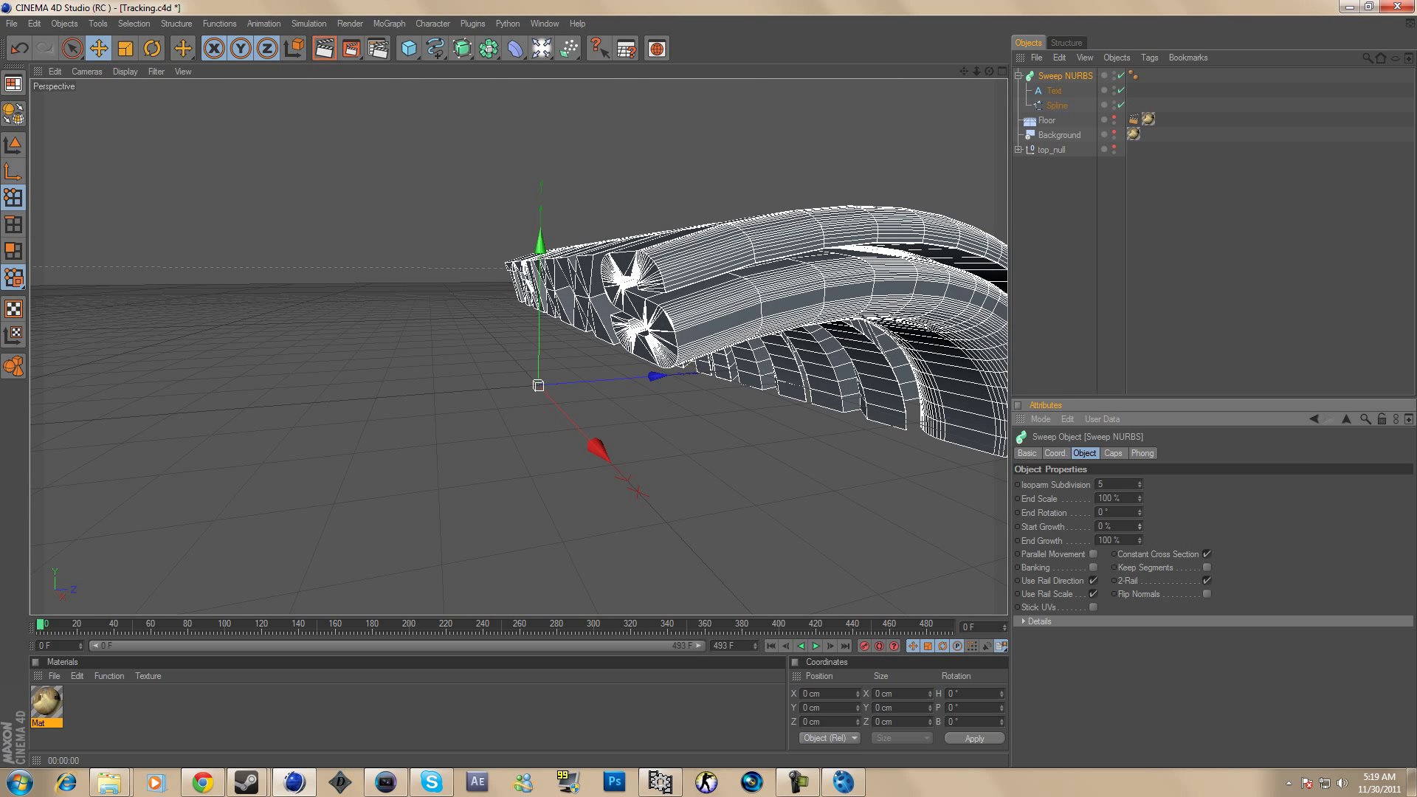
drag(1140, 512, 1108, 512)
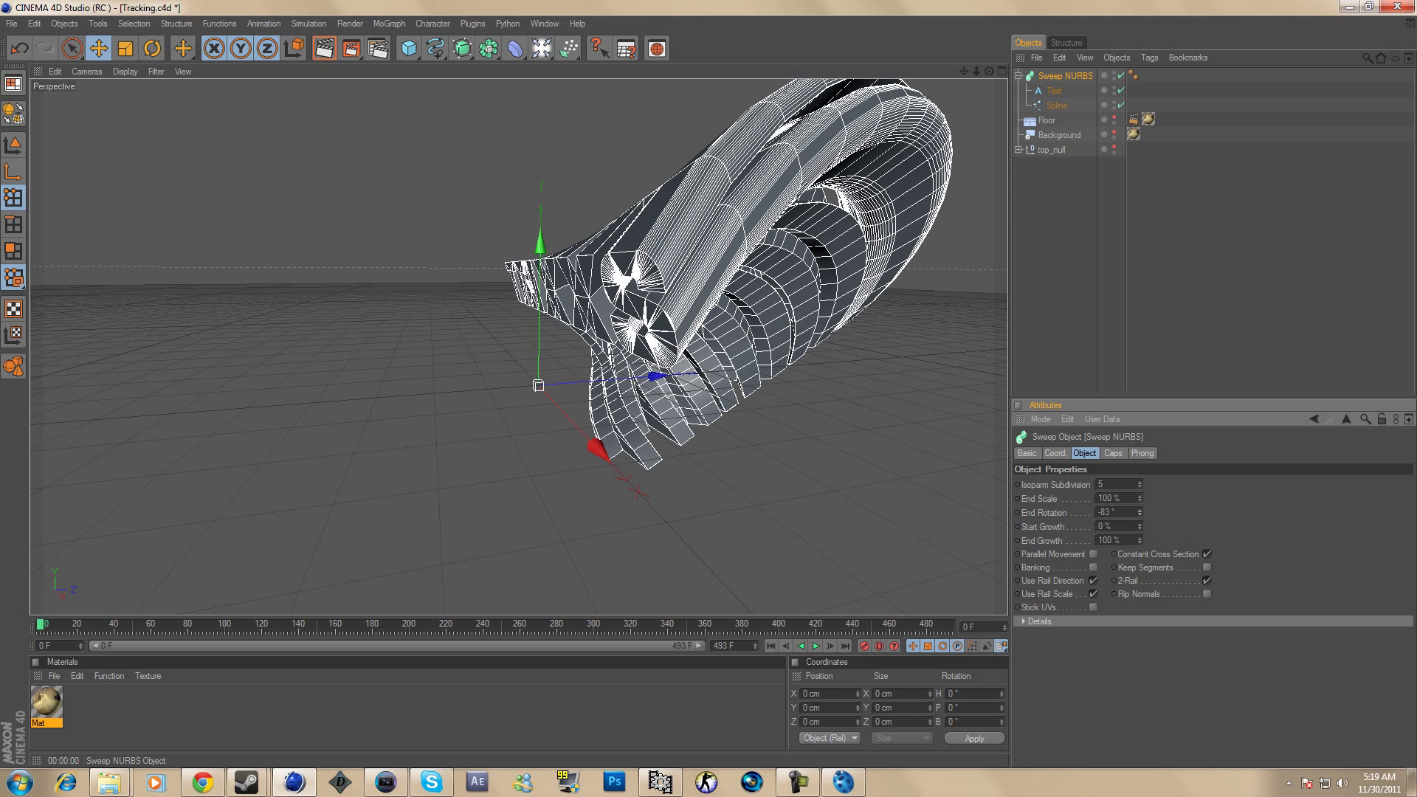
Step: Collapse the Sweep NURBS hierarchy and rotate the swept text so its front letter faces point upward
click(1071, 251)
click(1018, 76)
click(1064, 76)
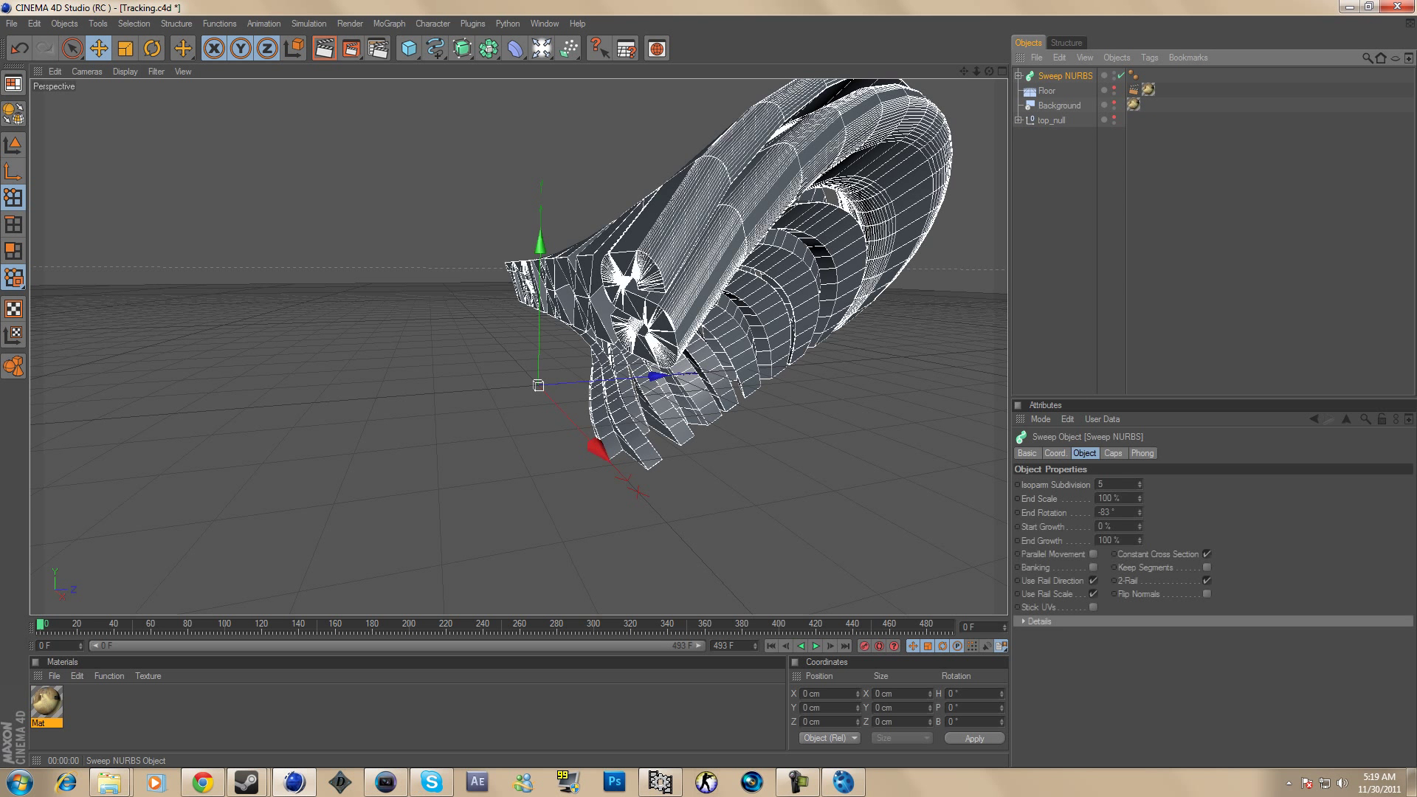
click(152, 48)
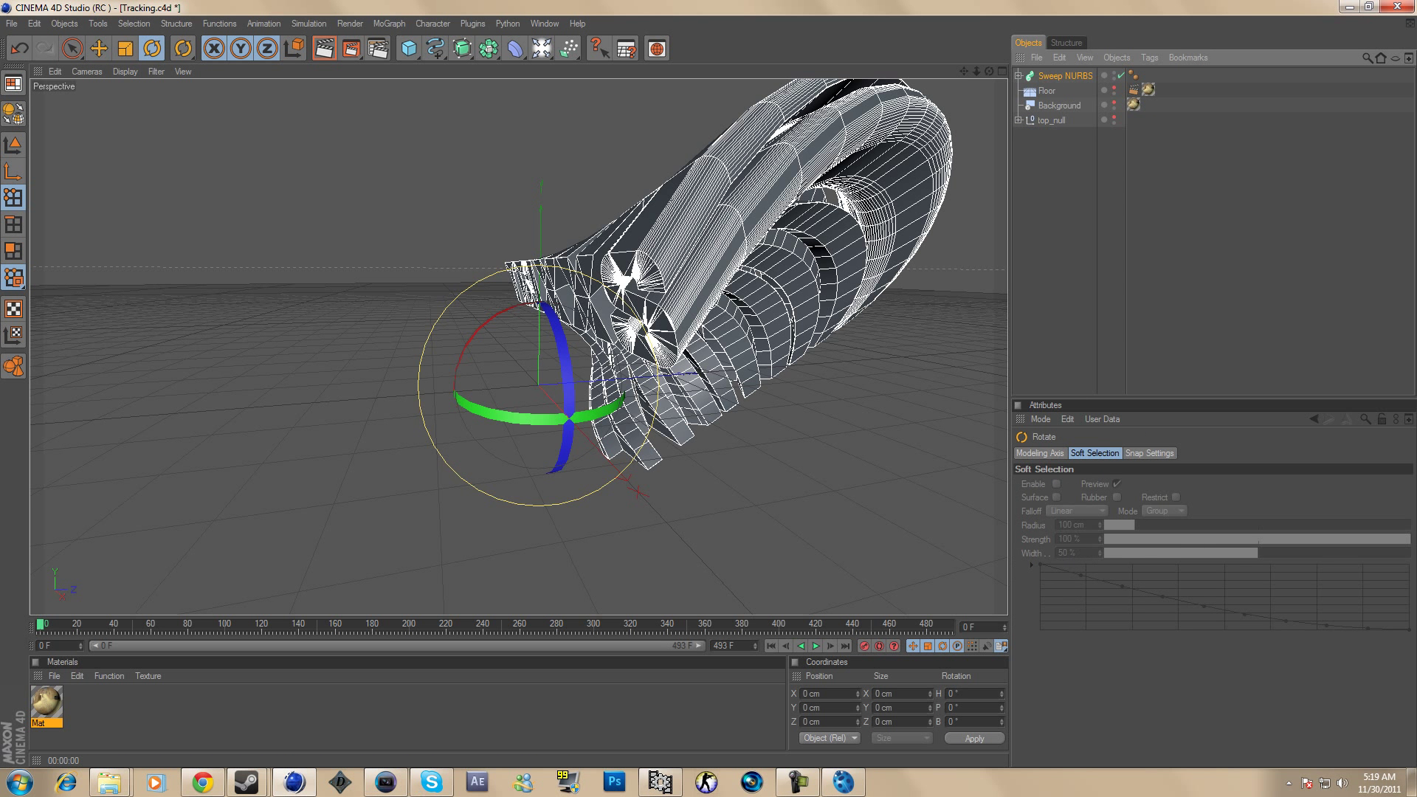
drag(383, 355, 579, 247)
Step: Move the swept text along its own axes so most of it sits above the floor grid near the origin
key(t)
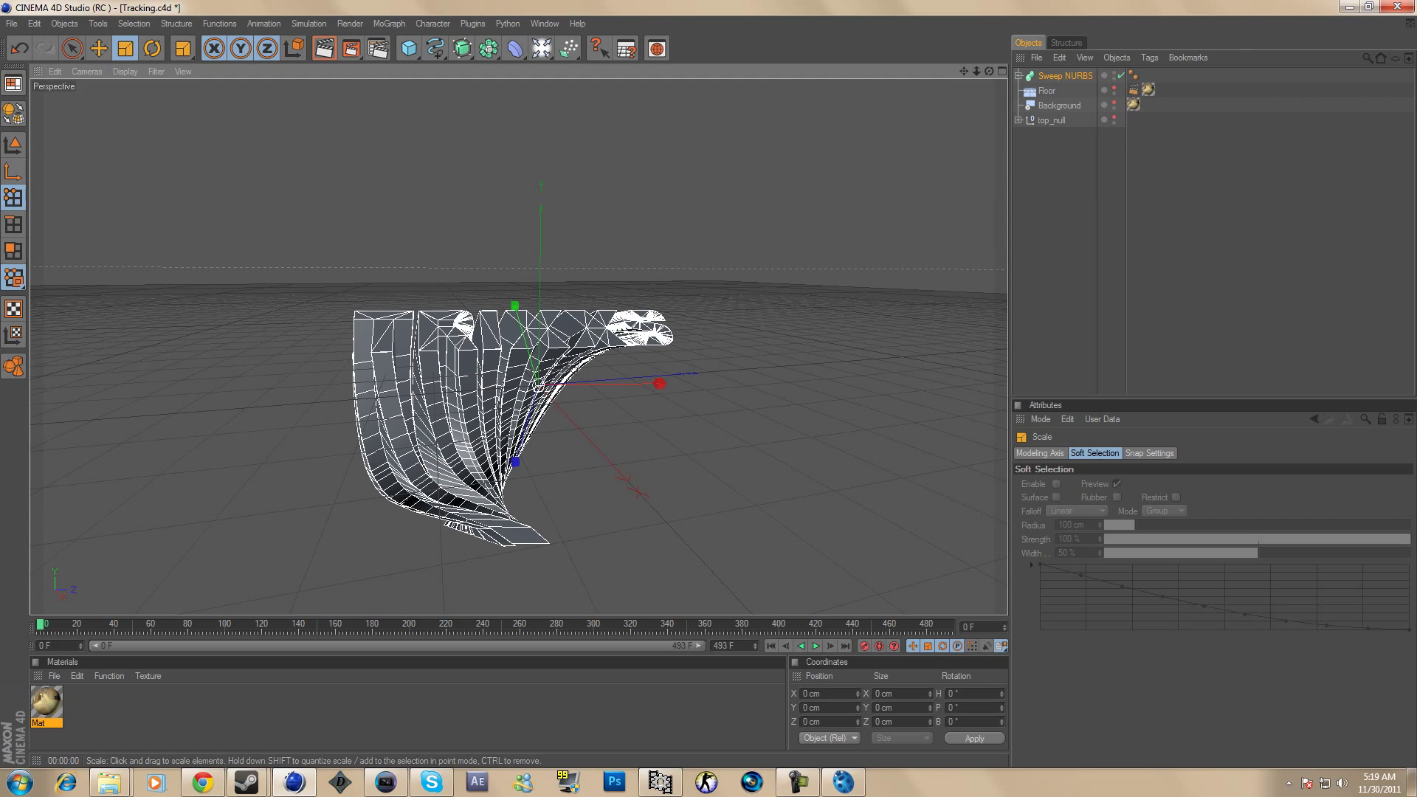
drag(989, 72, 850, 112)
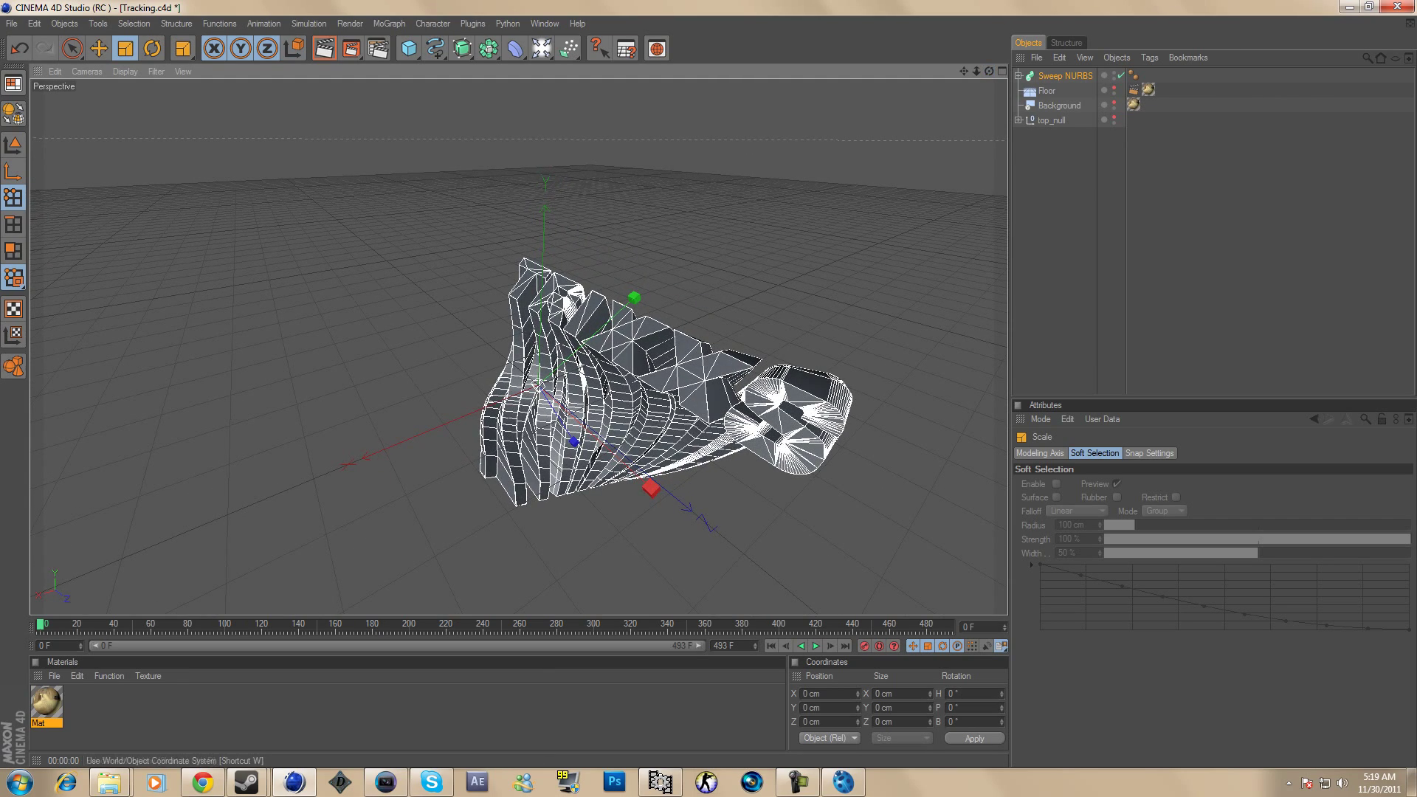
click(294, 48)
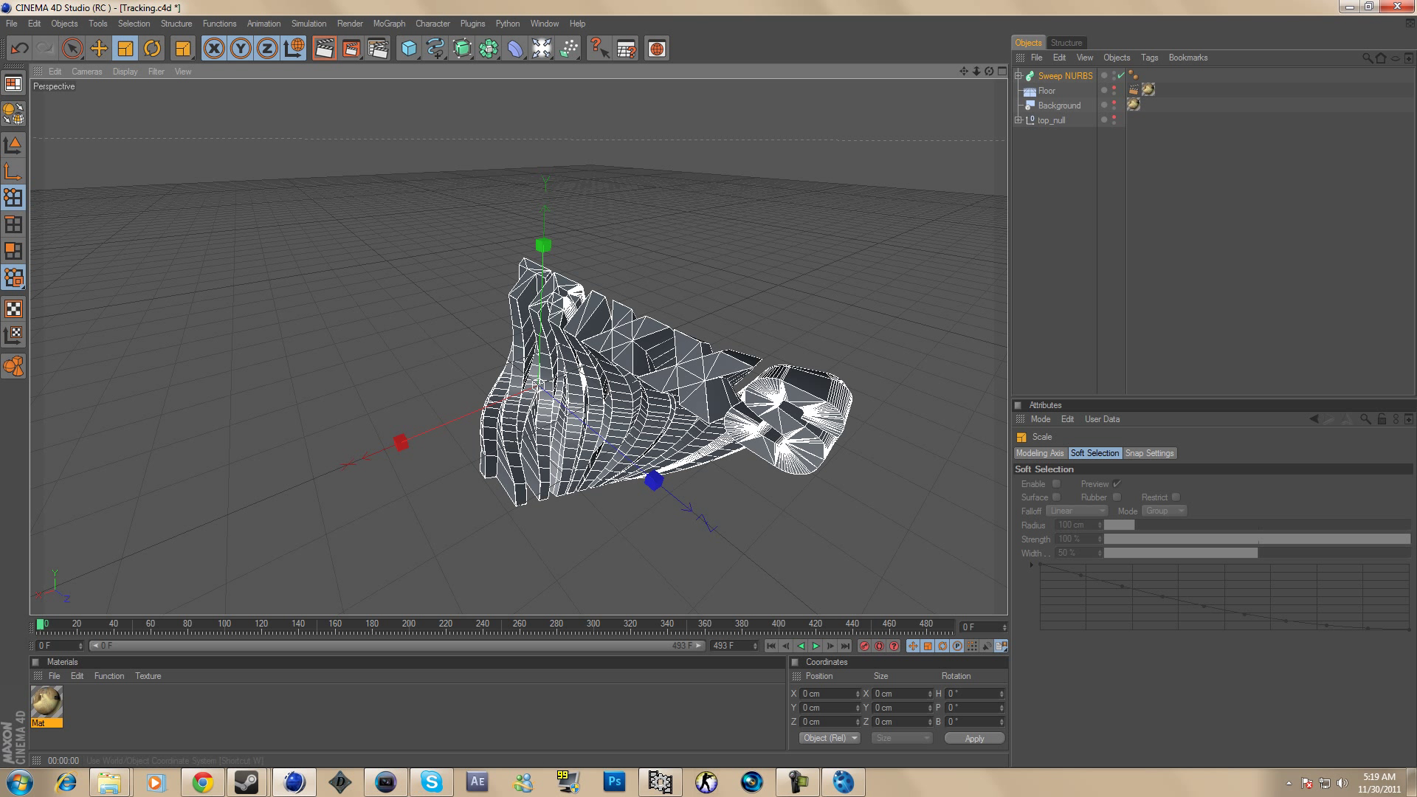
click(294, 48)
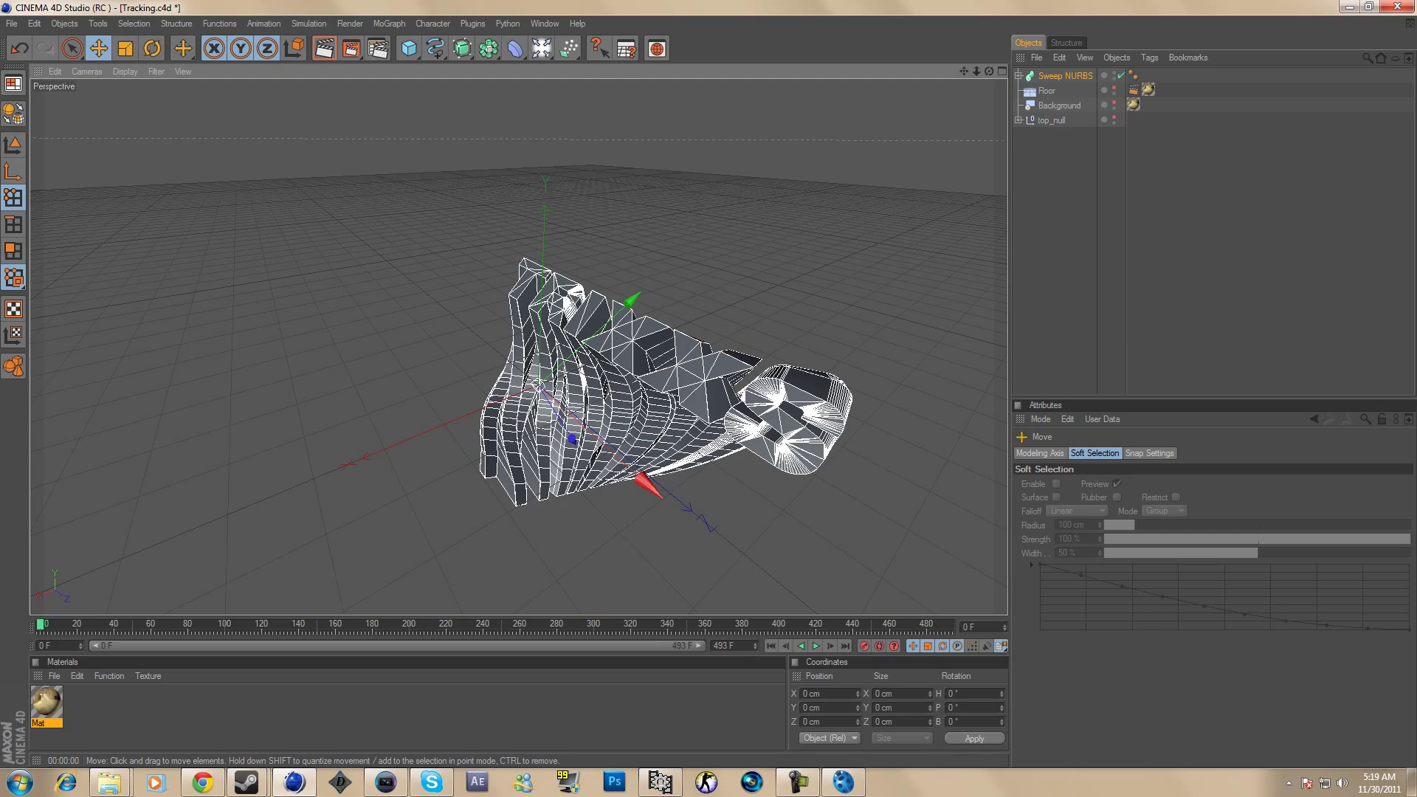
mouse_move(649, 485)
mouse_down()
mouse_move(672, 507)
mouse_move(634, 473)
mouse_up()
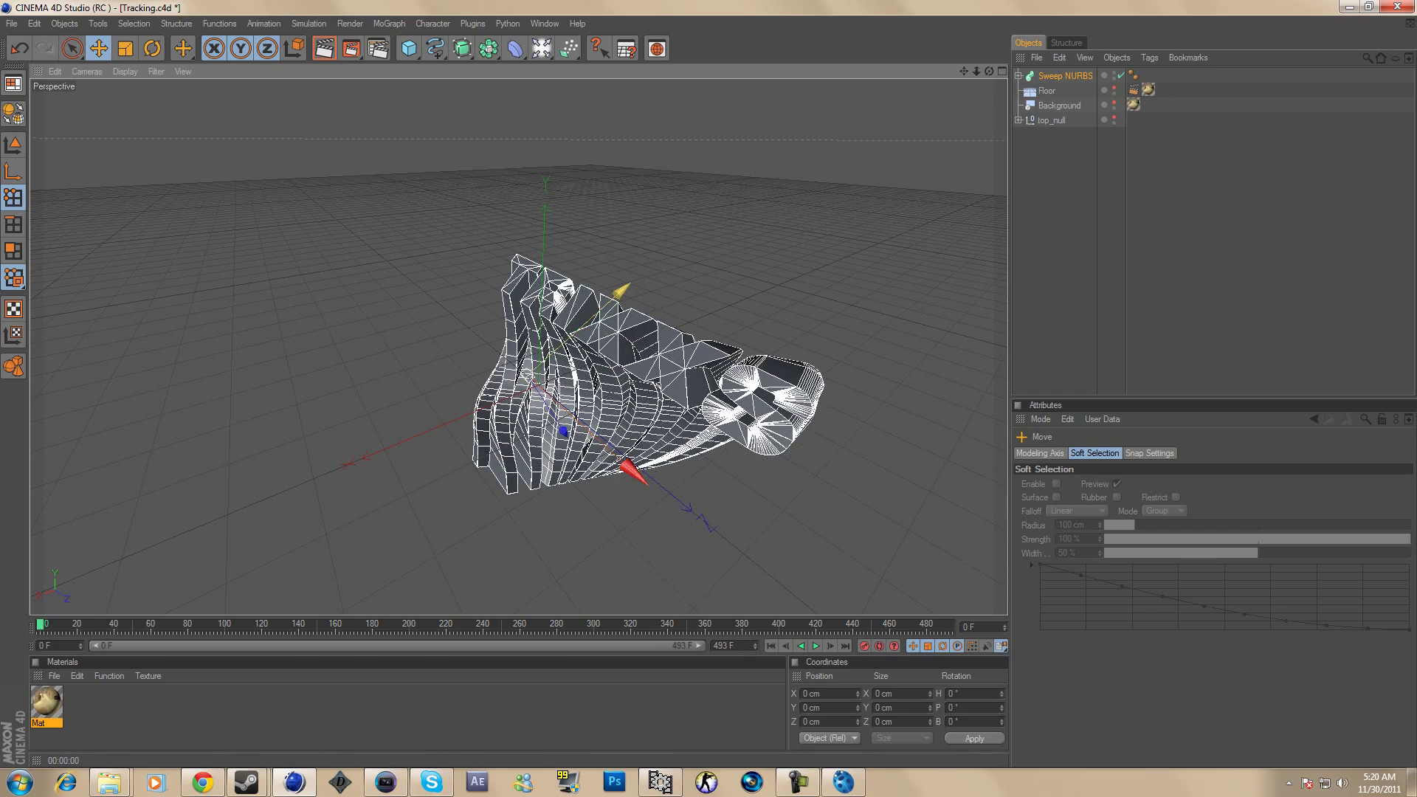
drag(624, 290, 731, 193)
drag(655, 346, 644, 279)
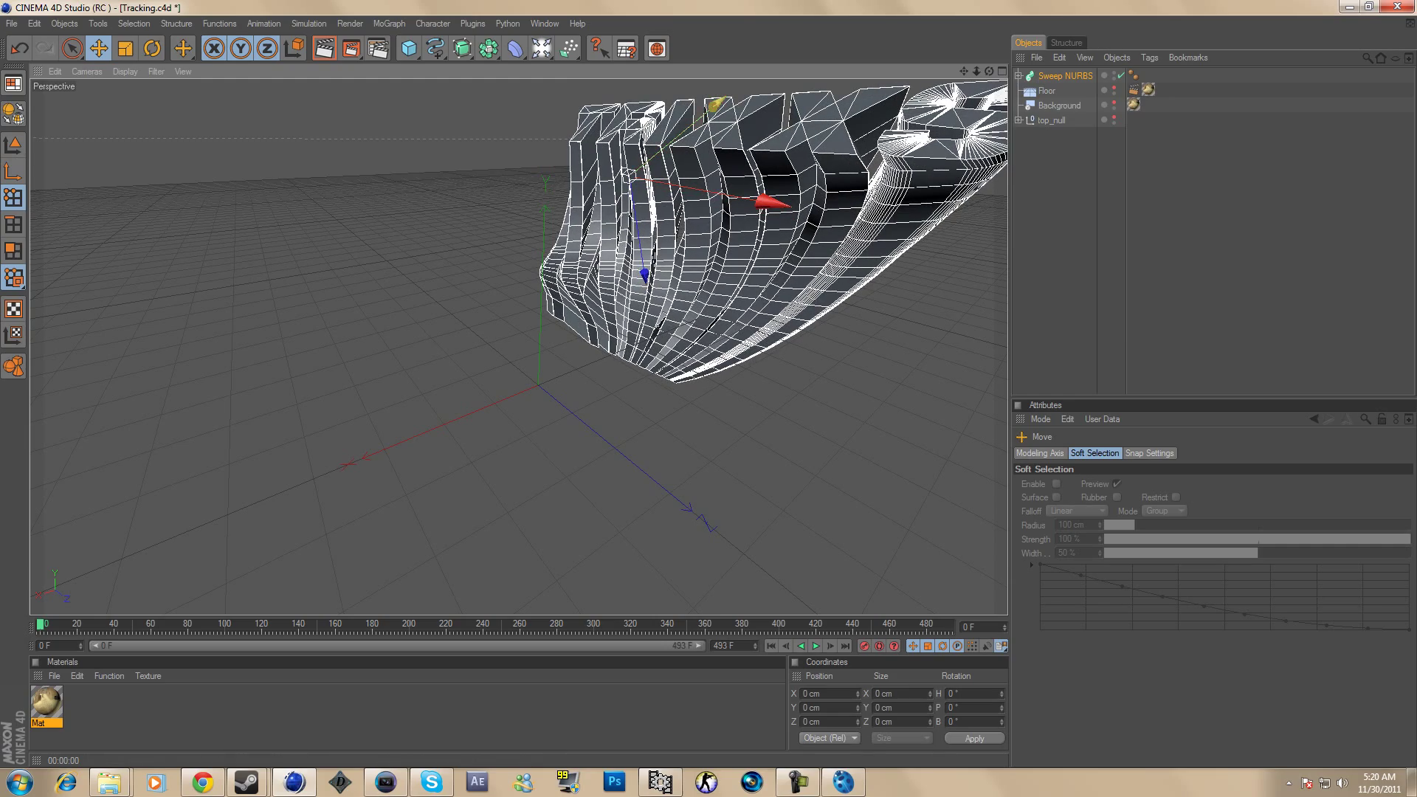
drag(717, 105, 612, 190)
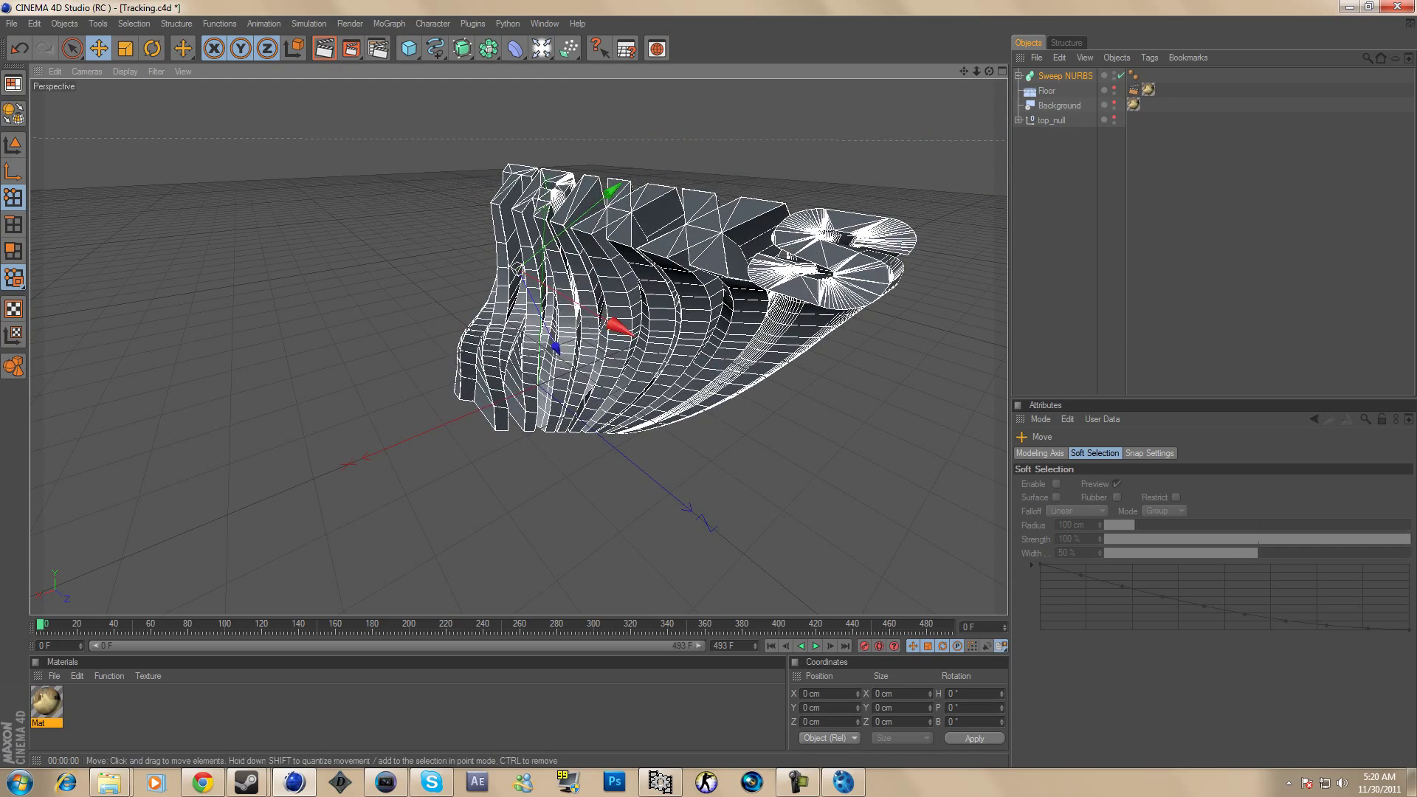
Step: Move and rotate the swept text above the floor grid so that the bottom of the curve comes close to the origin
drag(555, 347, 489, 214)
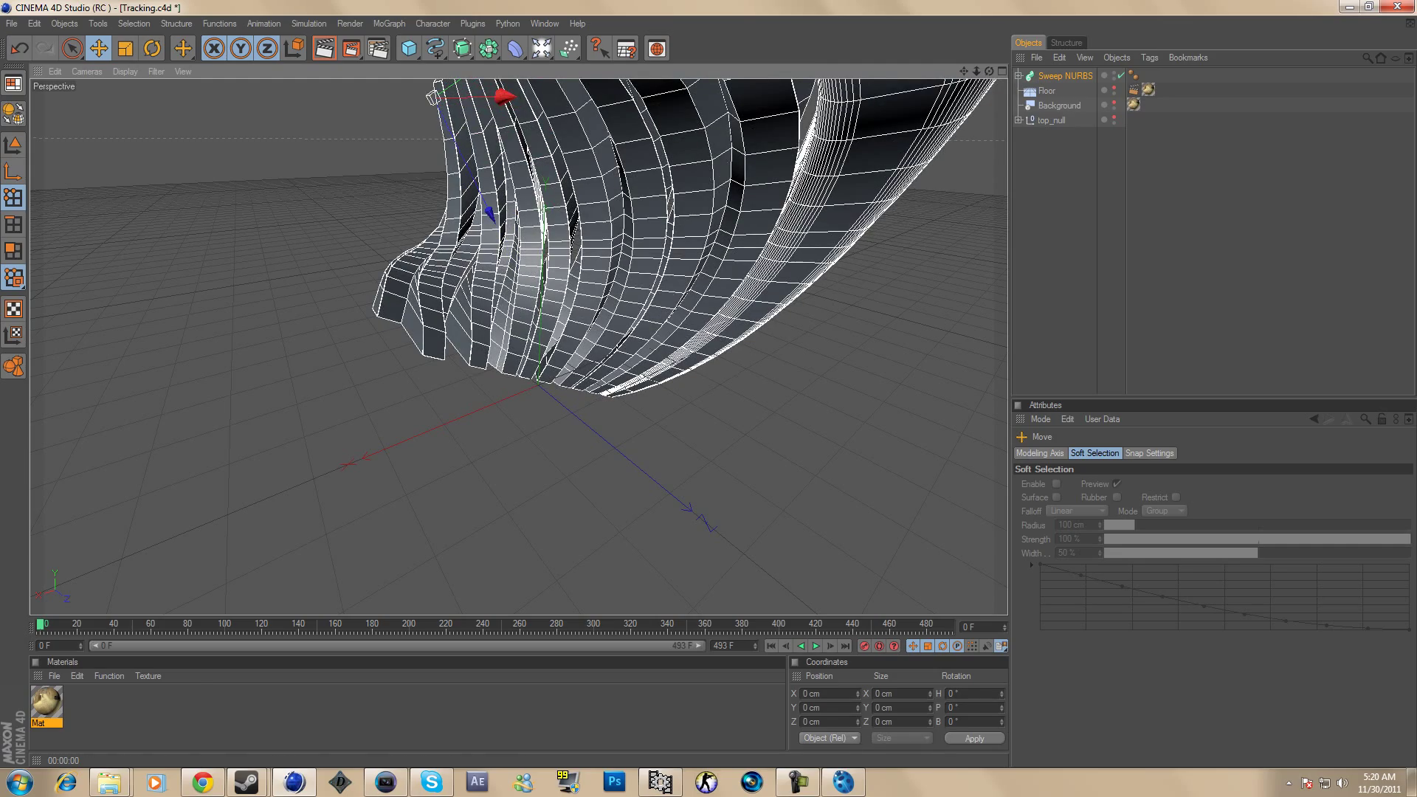
key(r)
drag(413, 136, 317, 152)
click(73, 48)
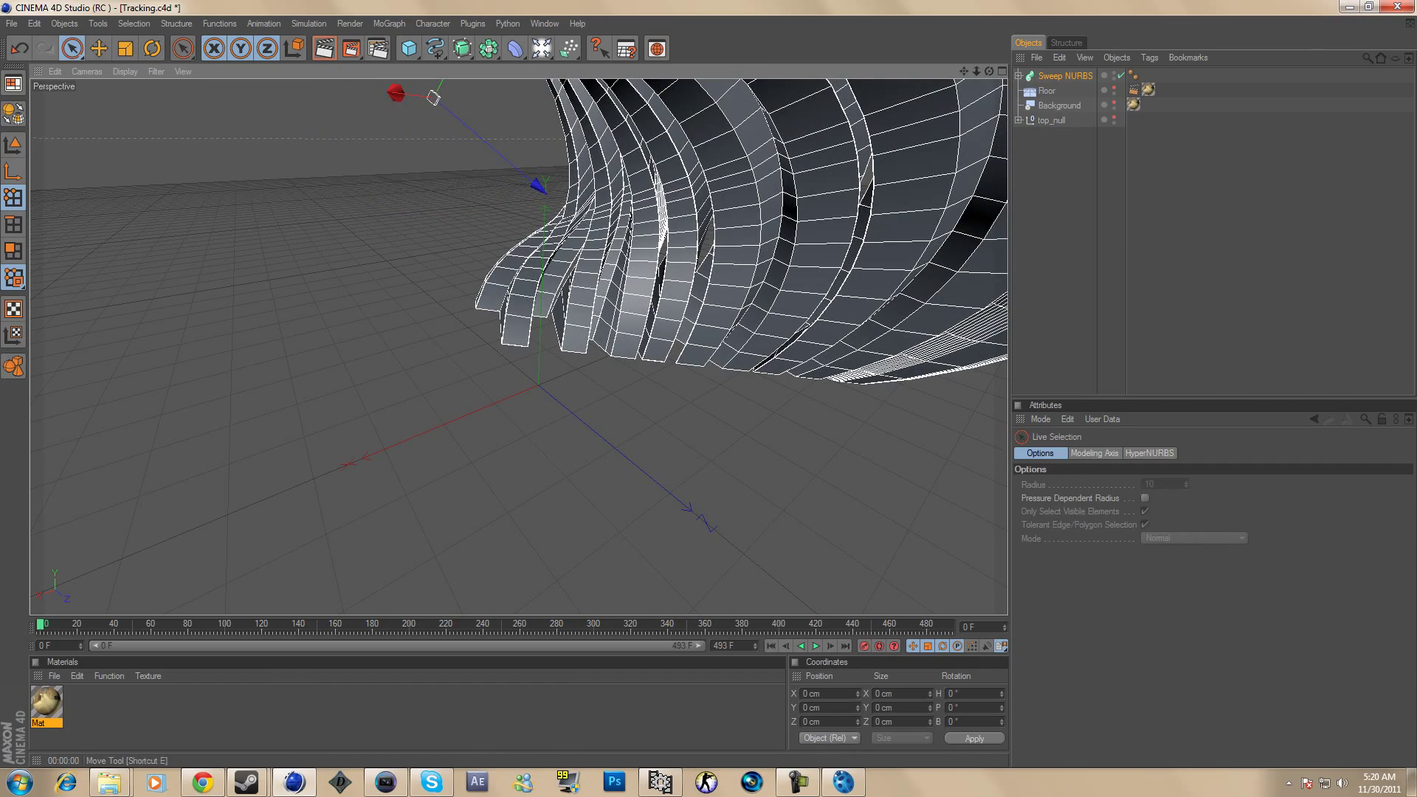
click(98, 48)
drag(441, 83, 357, 299)
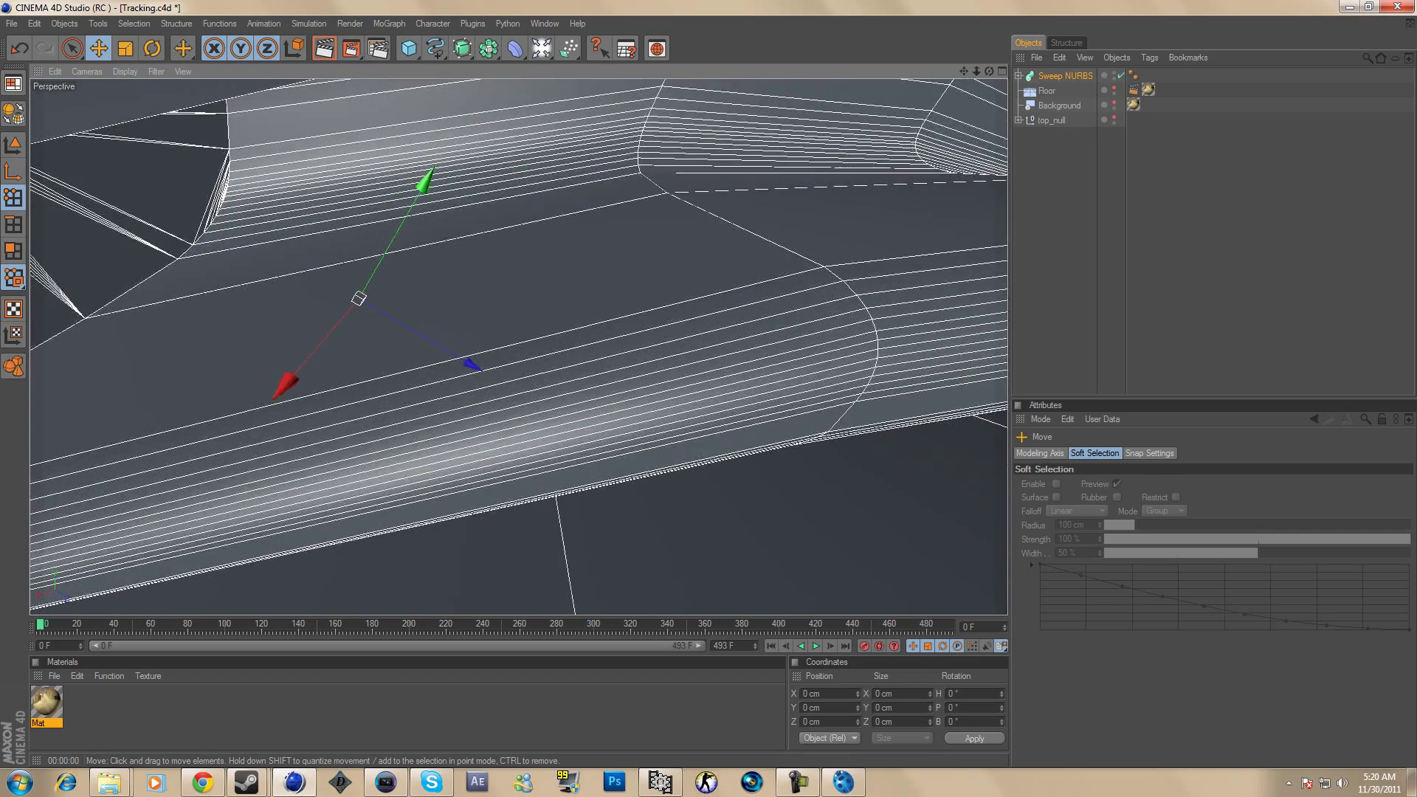
drag(282, 383, 349, 310)
Step: Shorten the sweep with a Start Growth of 90%, and turn and move the TRIXXS letters upright near the origin
click(1059, 106)
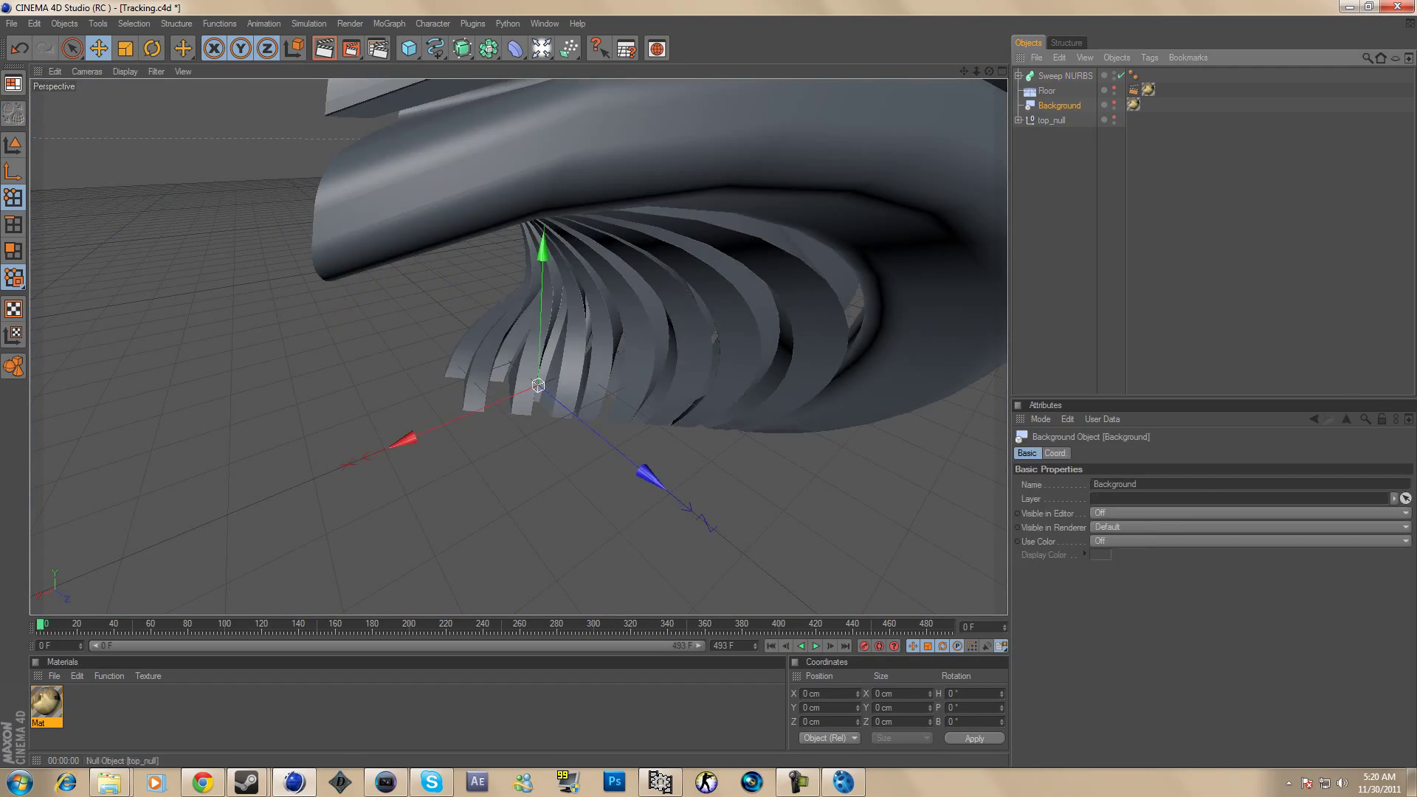
click(1051, 120)
click(1065, 76)
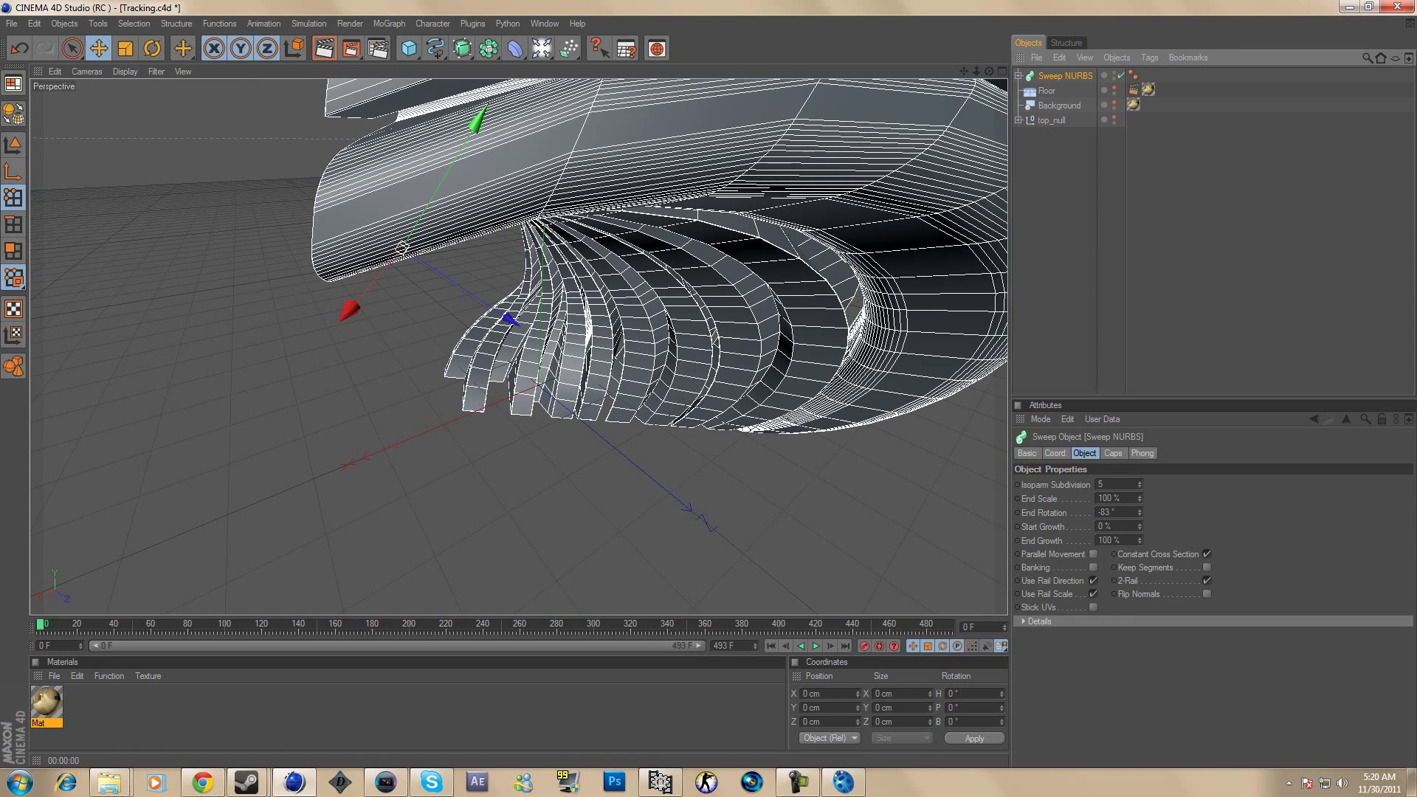
drag(1139, 527, 1139, 460)
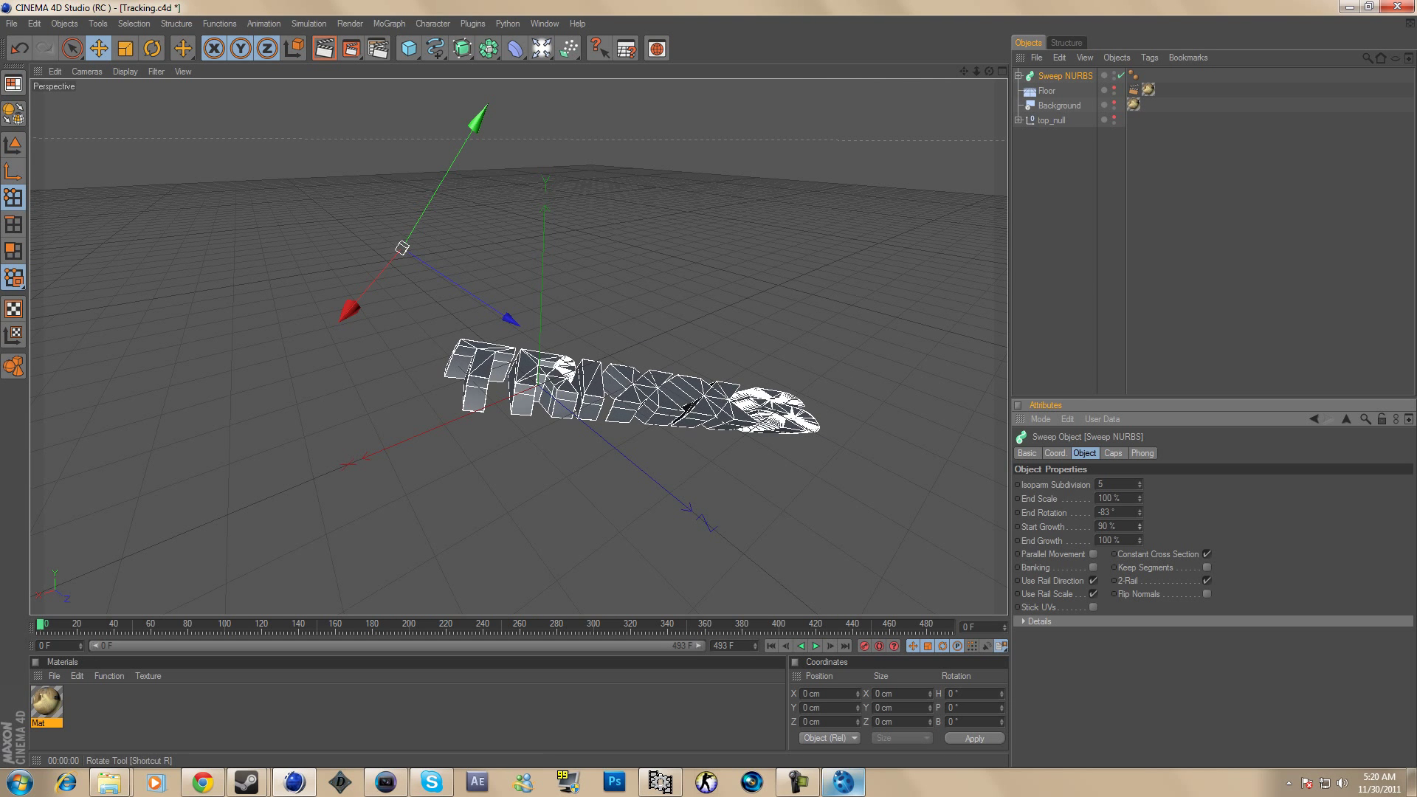
key(r)
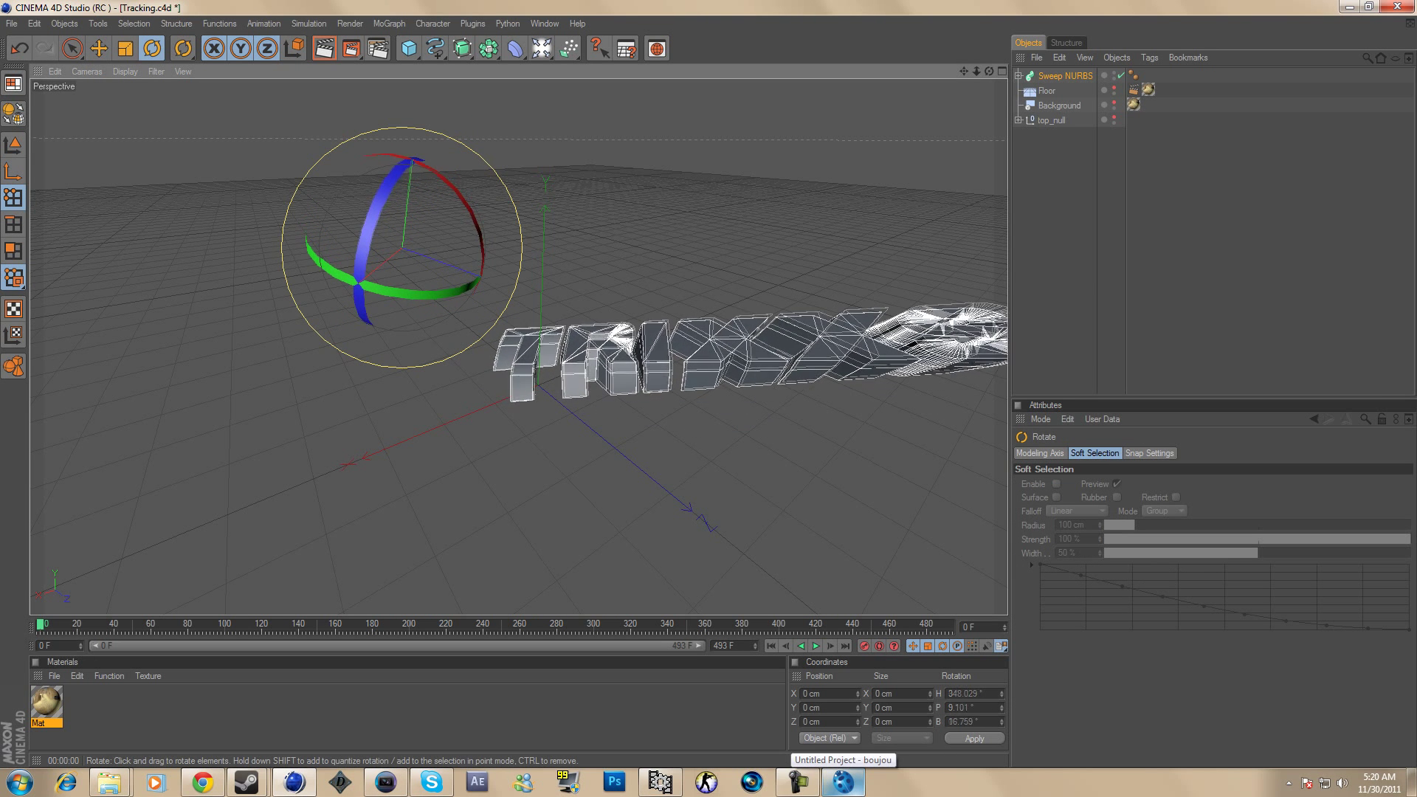
key(e)
drag(416, 96, 403, 229)
Step: Set the Start Growth of the Sweep NURBS back to 0% for the full-length sweep
click(1059, 105)
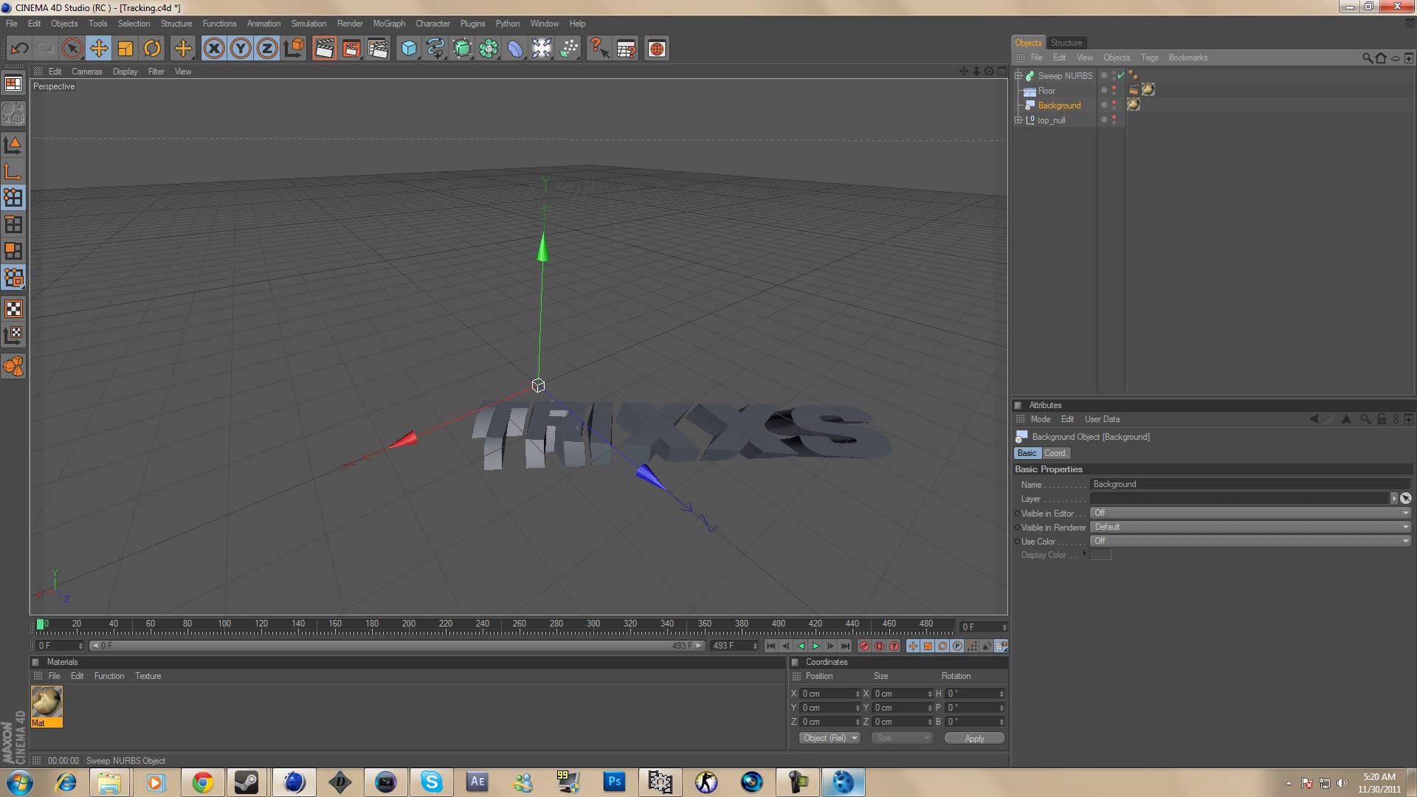
click(1064, 76)
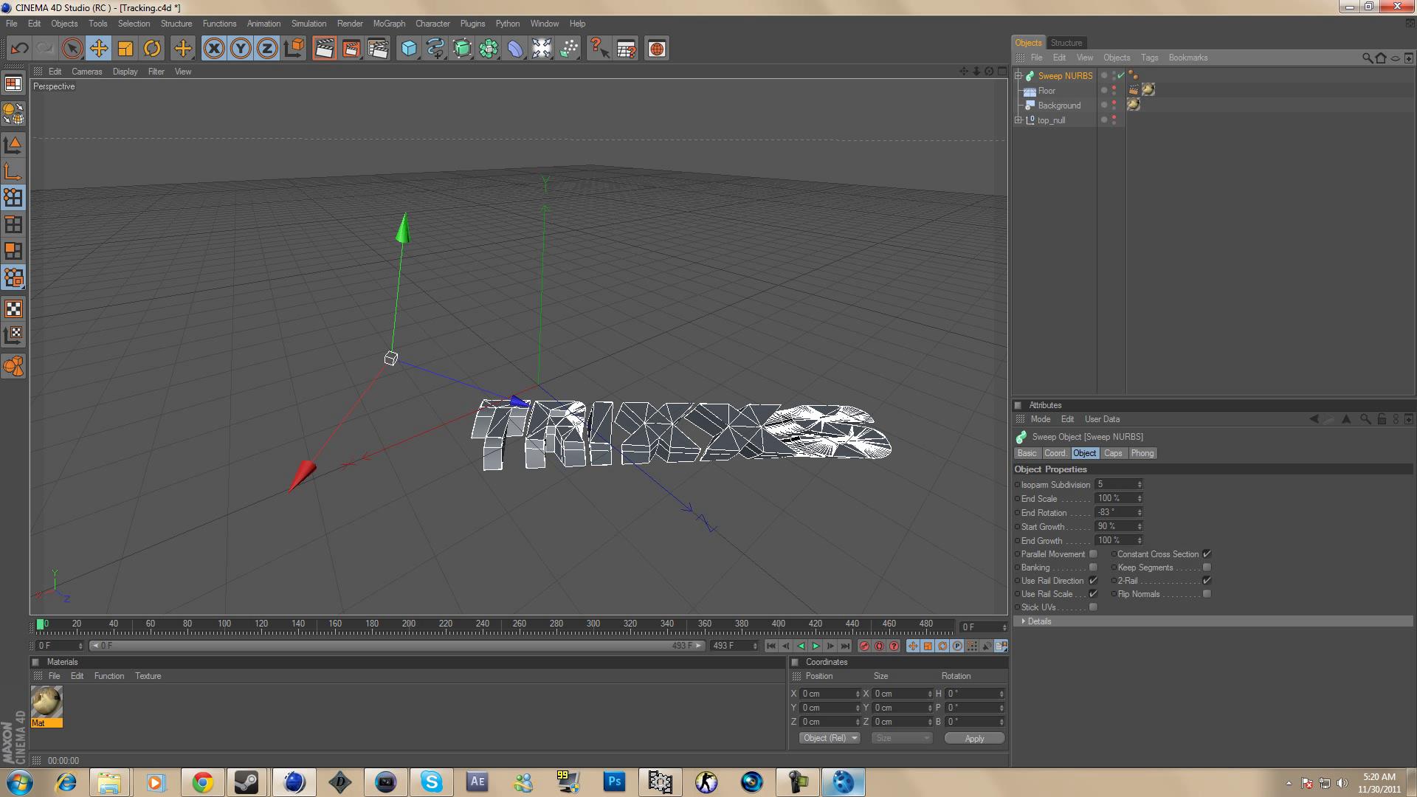
drag(1139, 527, 1139, 594)
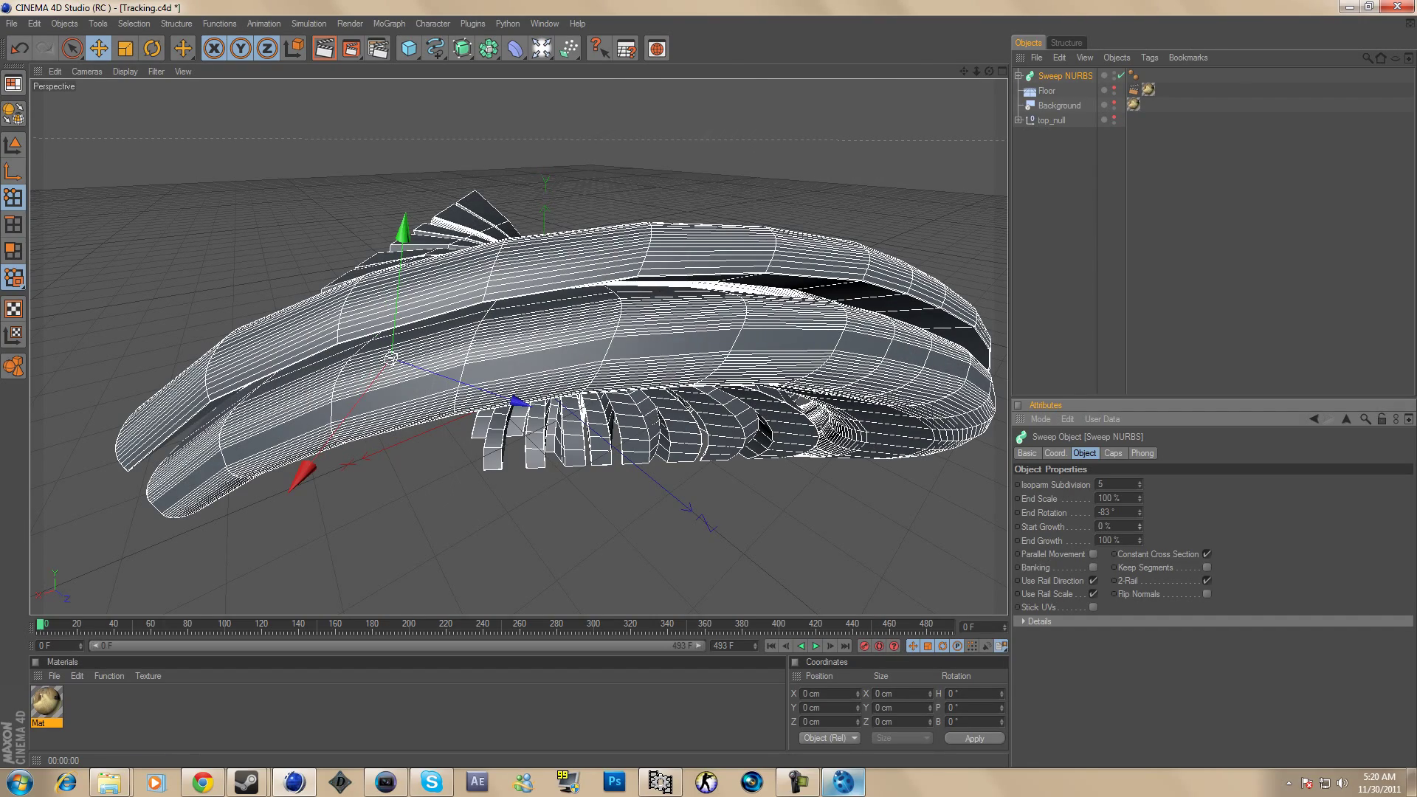
Step: At frame 493, rotate the swept text so its TRIXXS letters face the camera, and check it over the timeline
drag(41, 625, 950, 625)
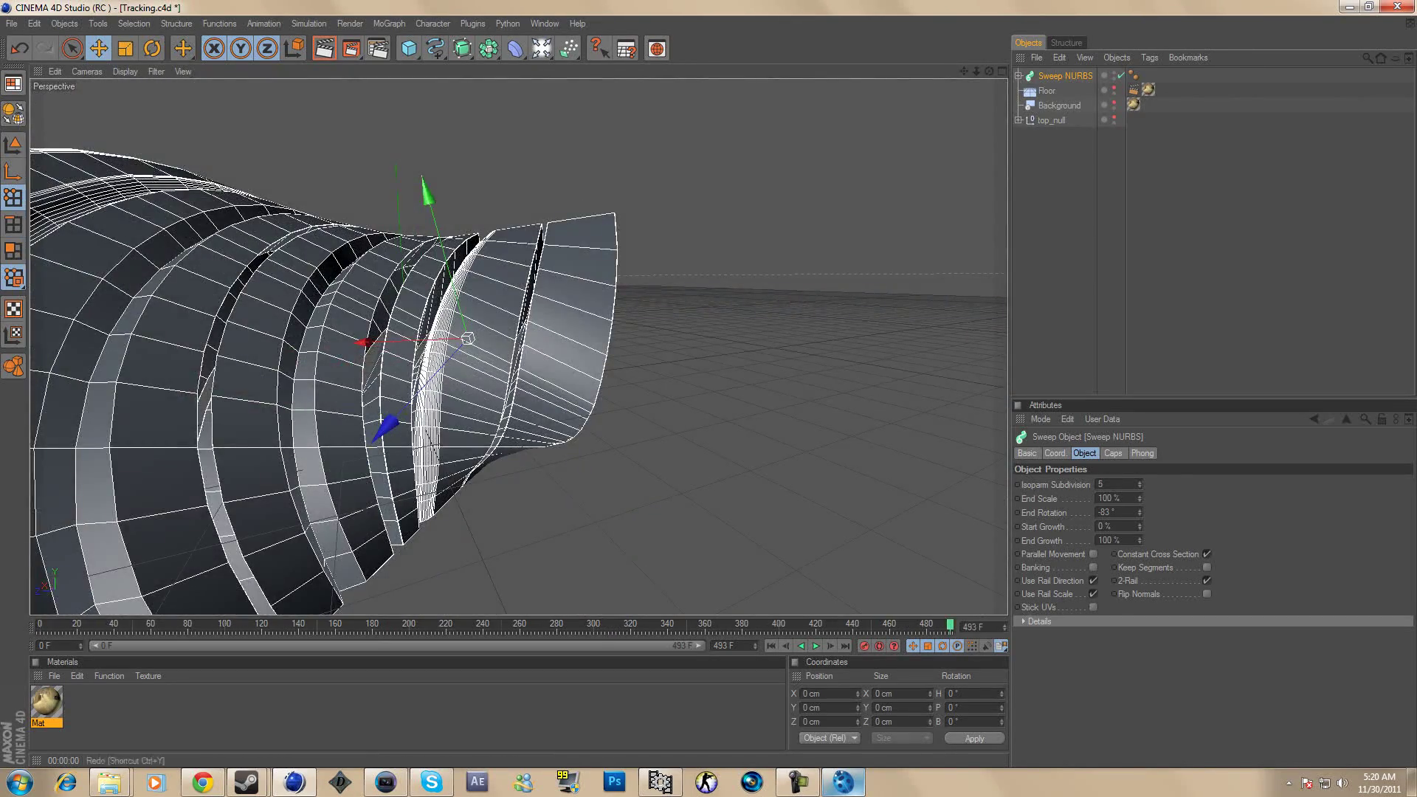
click(152, 49)
drag(516, 325, 472, 329)
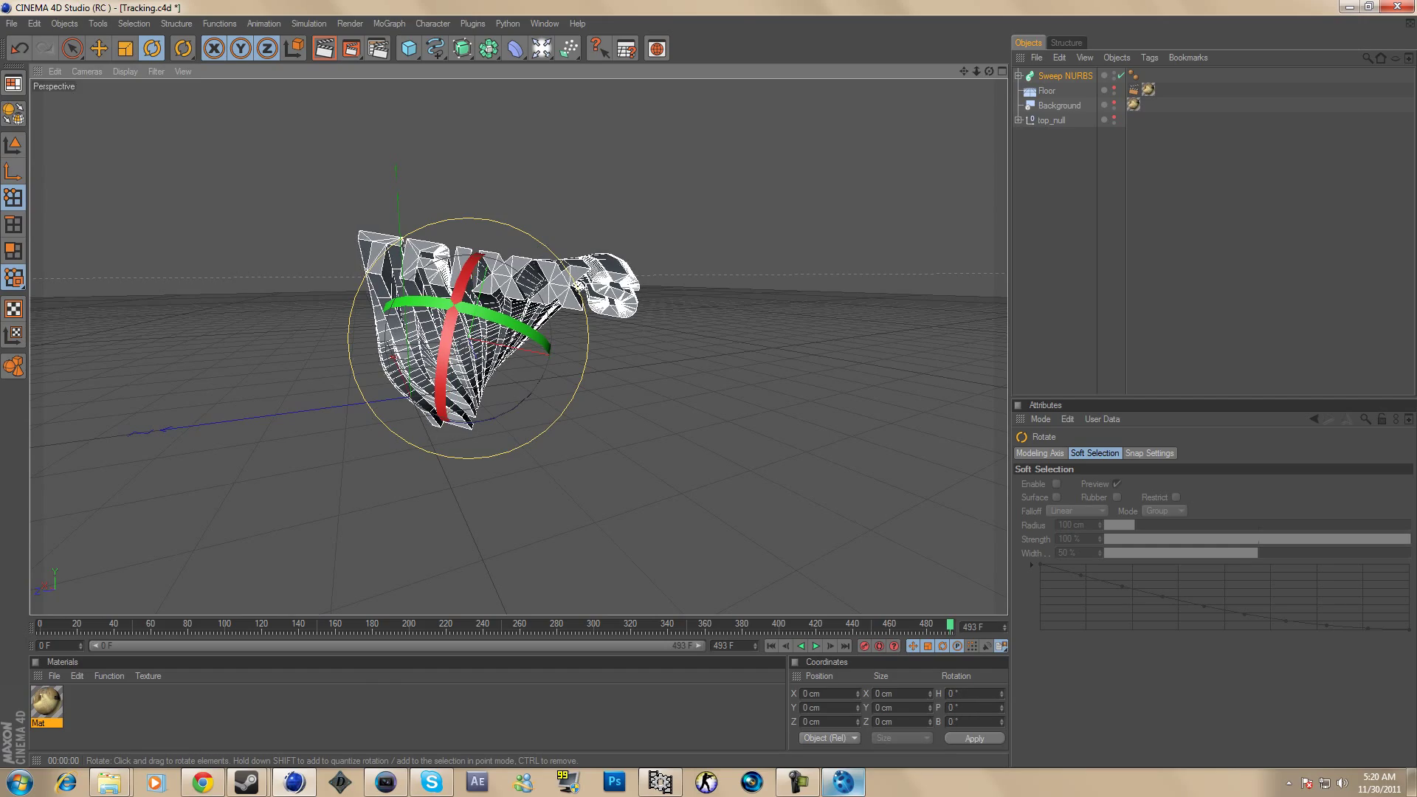
drag(77, 625, 949, 624)
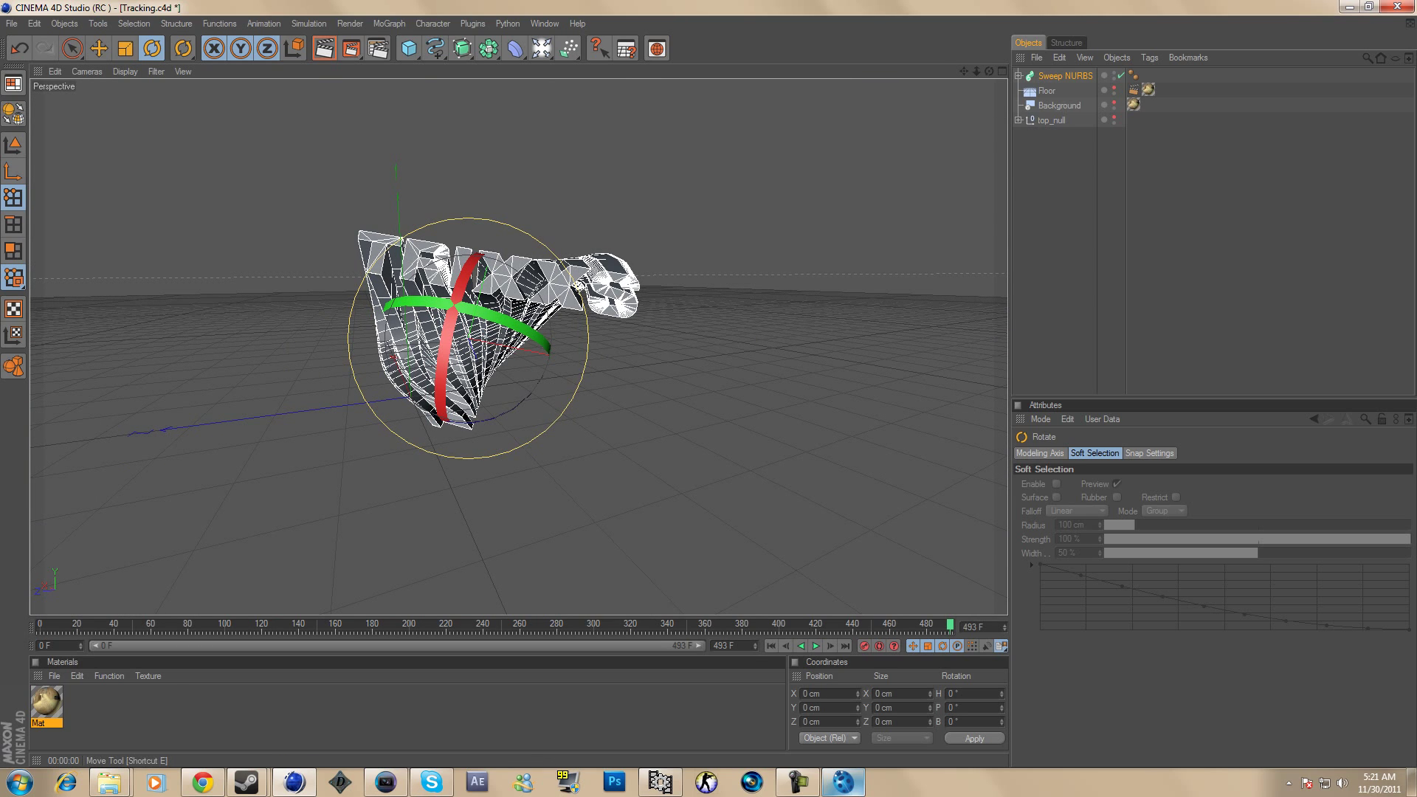
Step: Move the swept text closer to the camera and make the Floor visible in the editor to judge its placement
drag(988, 71, 878, 148)
drag(544, 319, 382, 357)
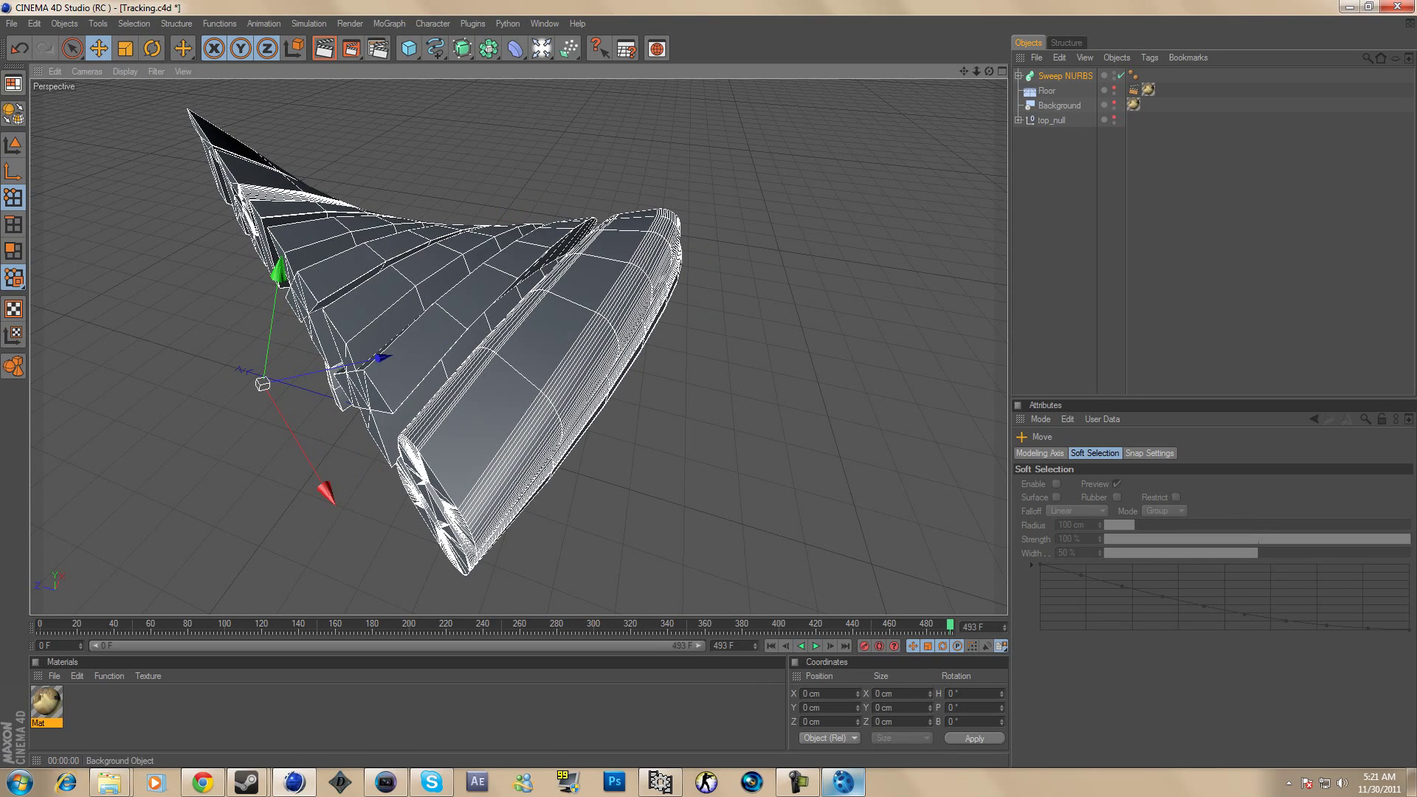
alt+click(1113, 89)
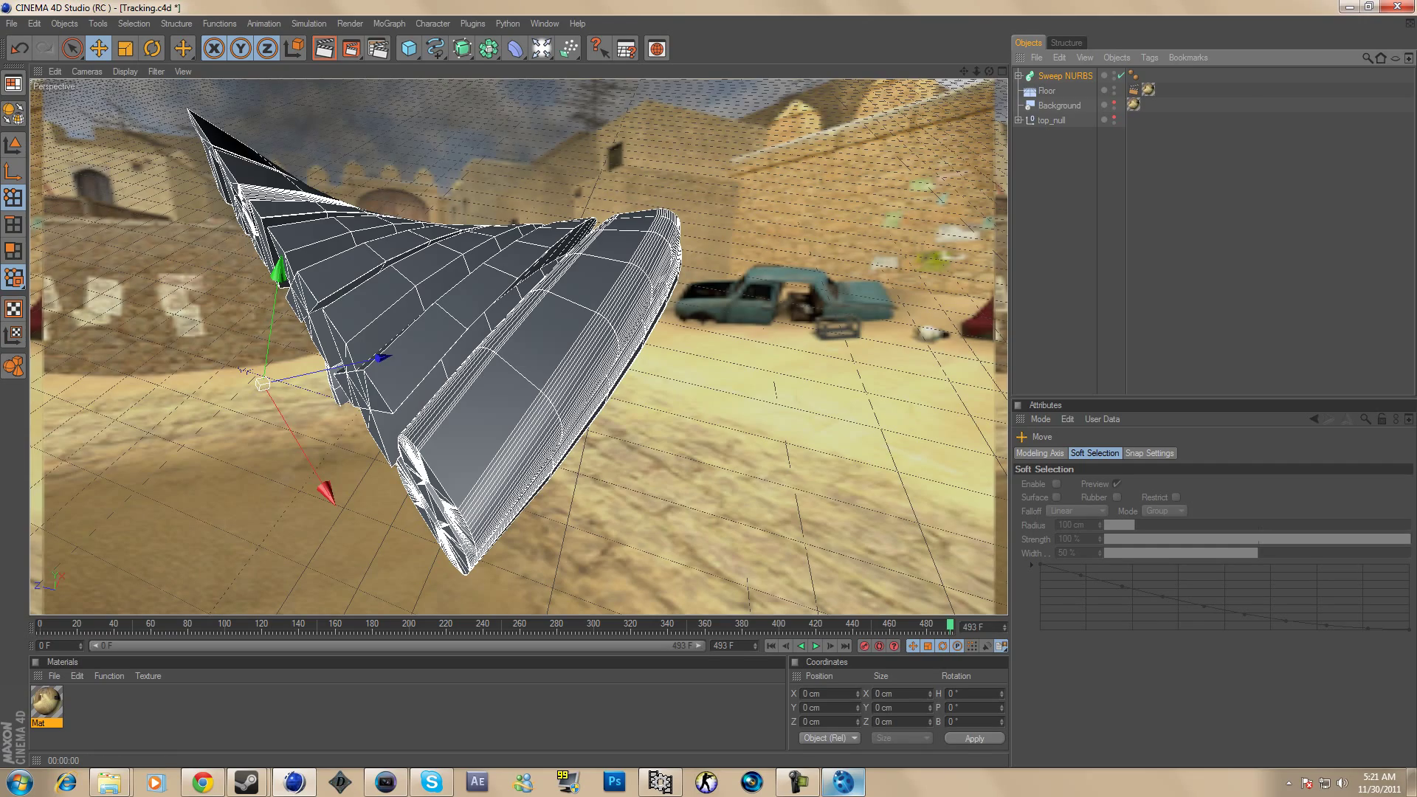
drag(989, 71, 1035, 31)
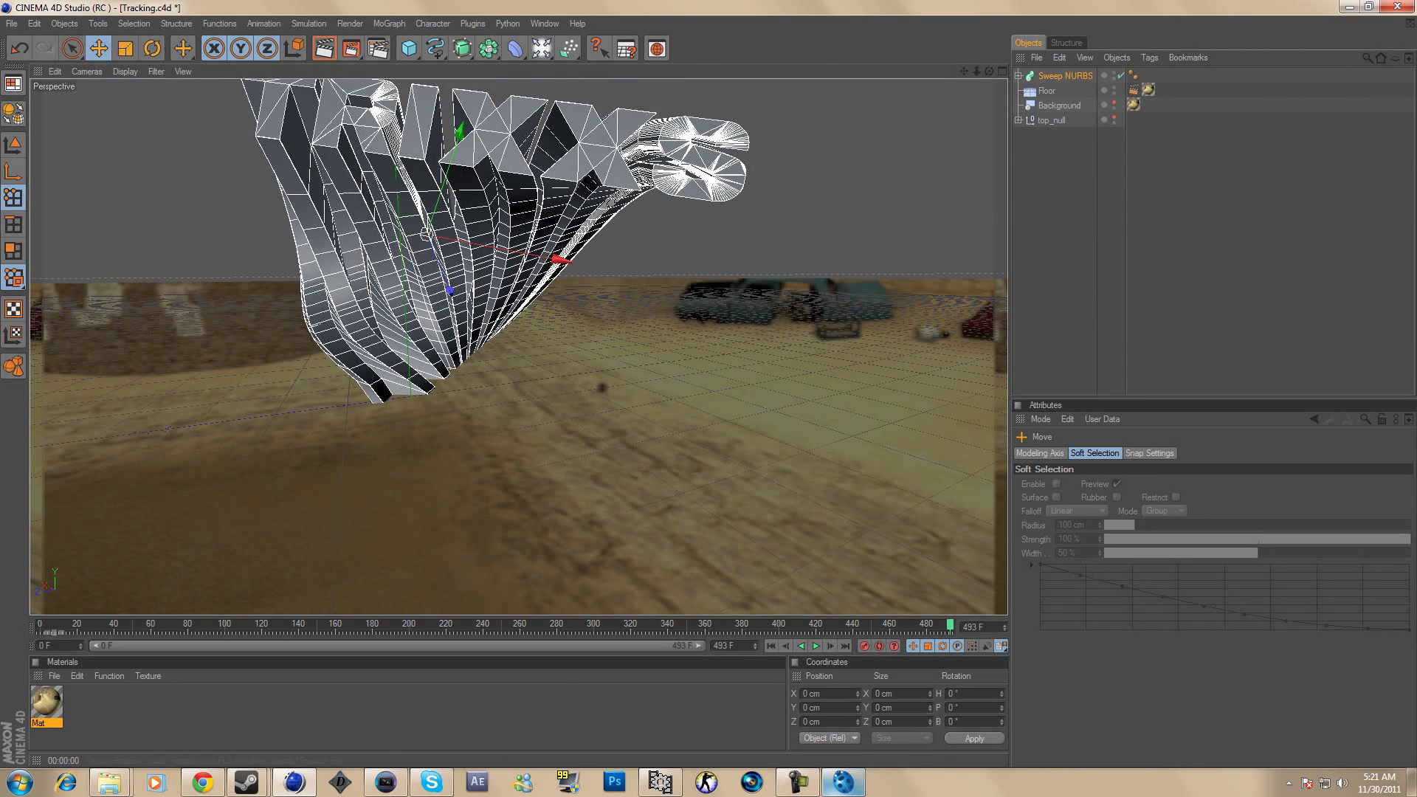
Step: Keyframe the sweep's Start Growth at 100% on frame 0 using autokeying, and render the view to check it
drag(950, 625, 40, 625)
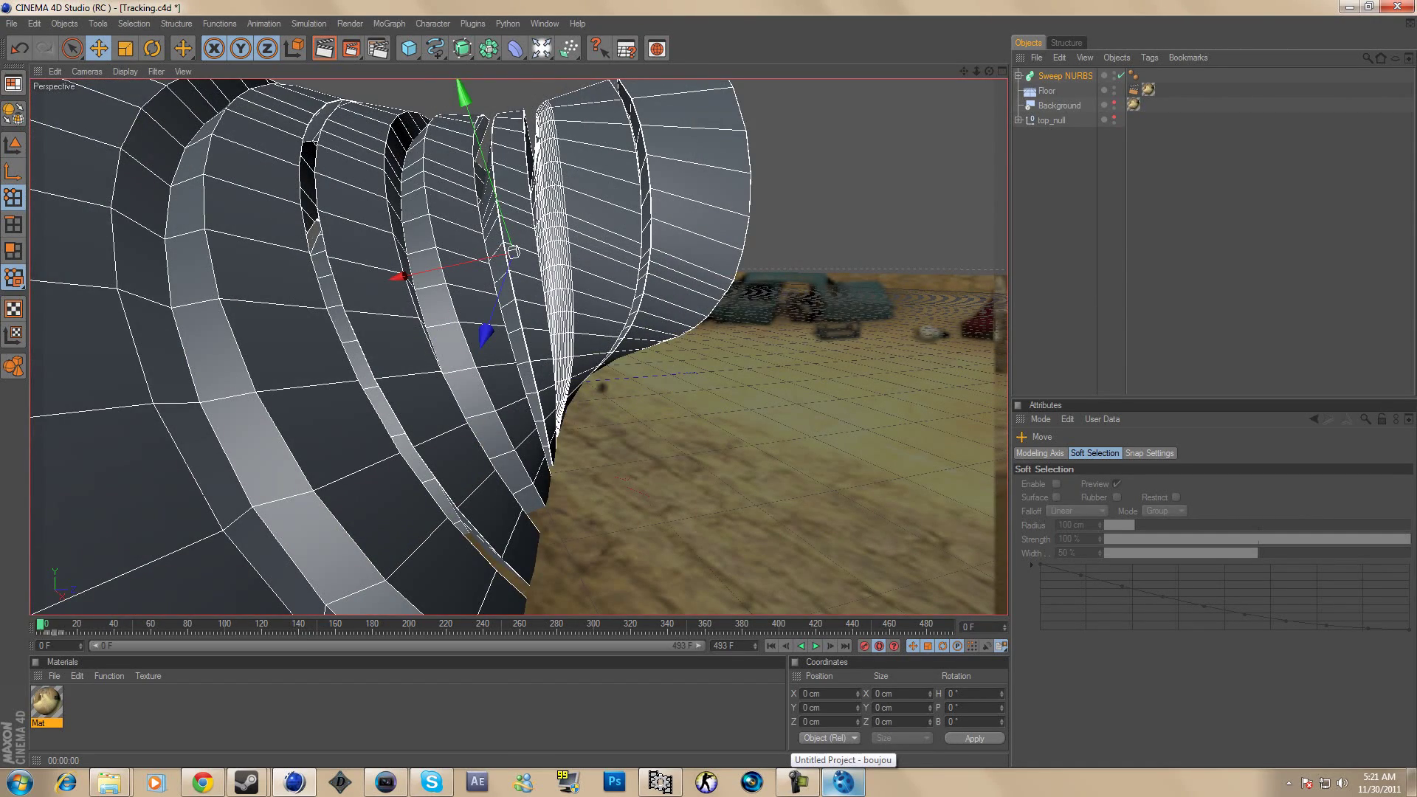
click(1065, 76)
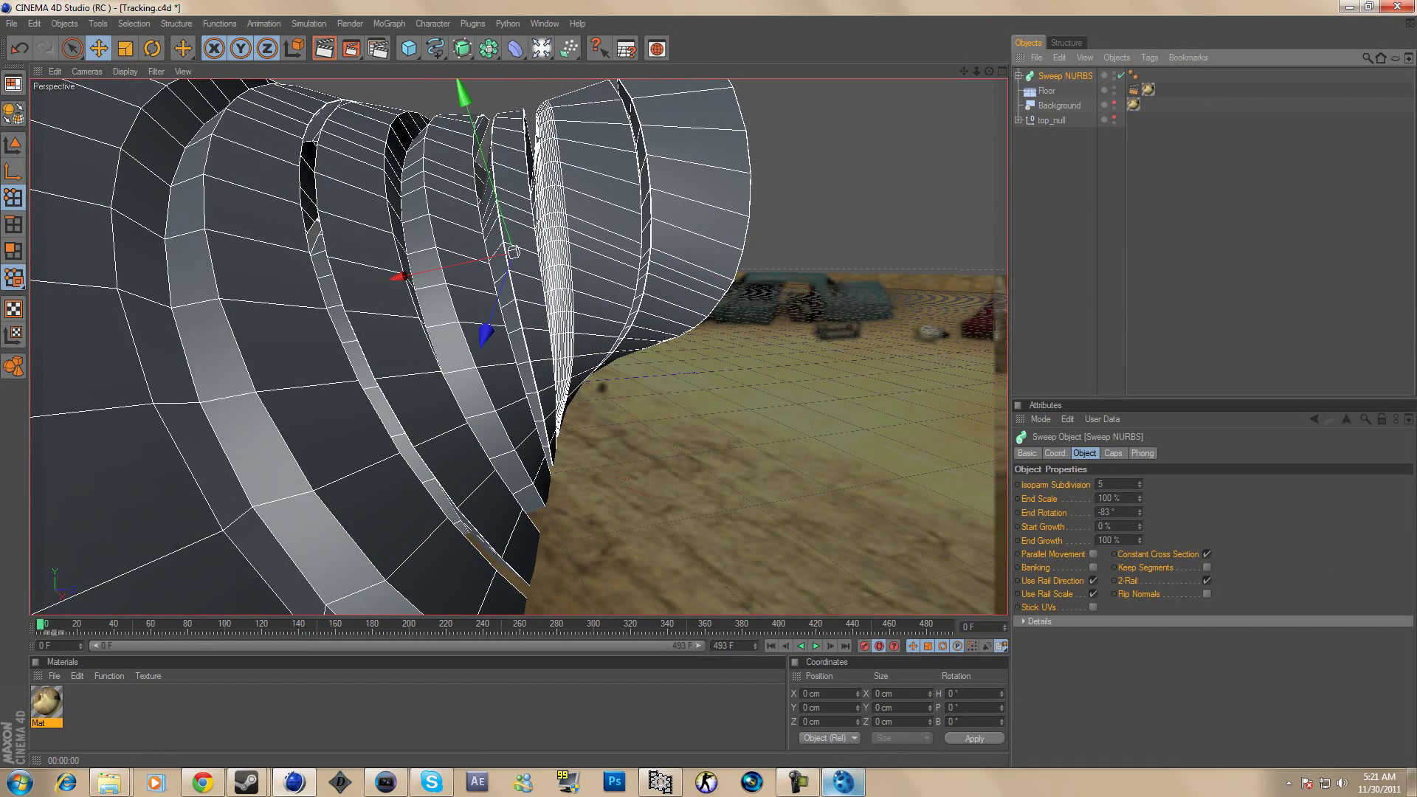
double_click(1104, 527)
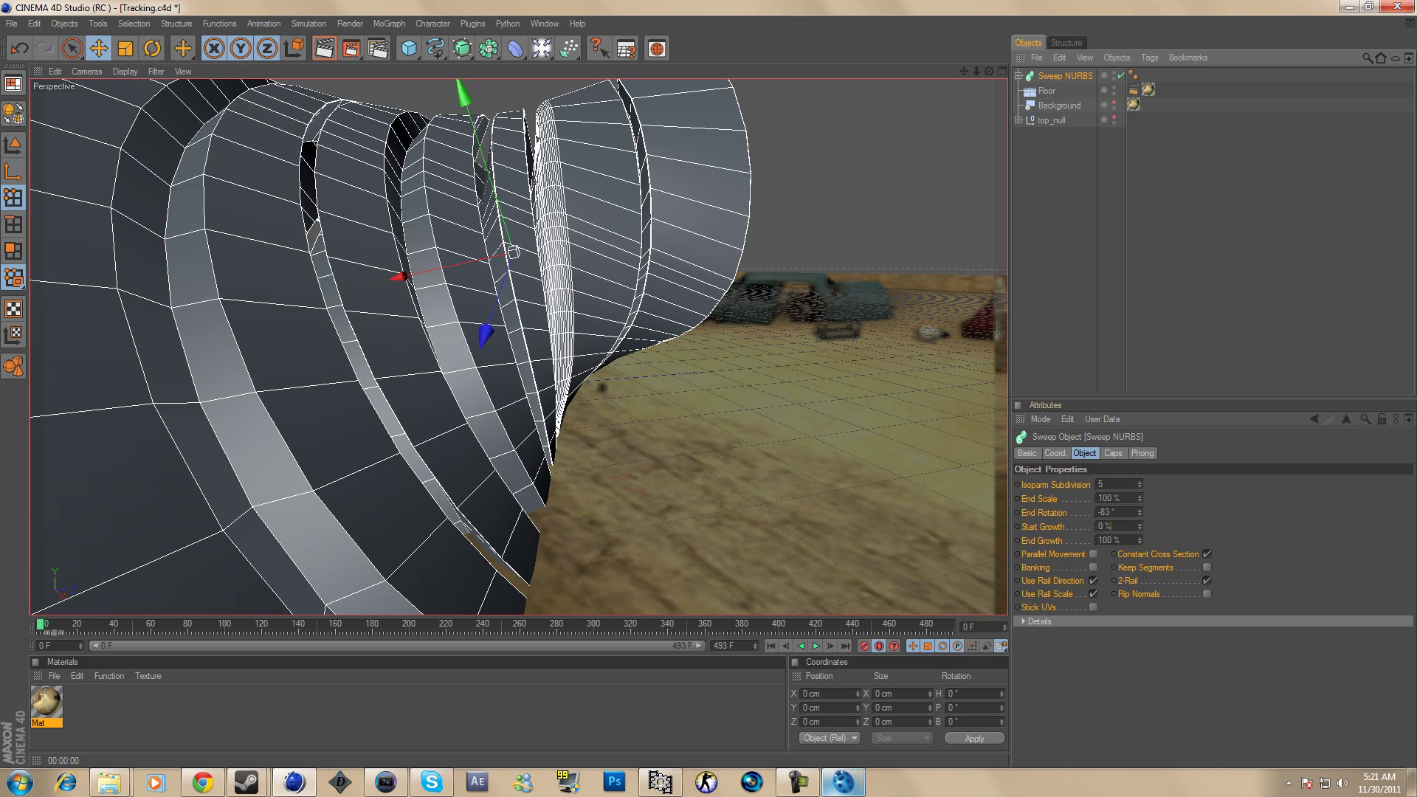
text(100)
key(Return)
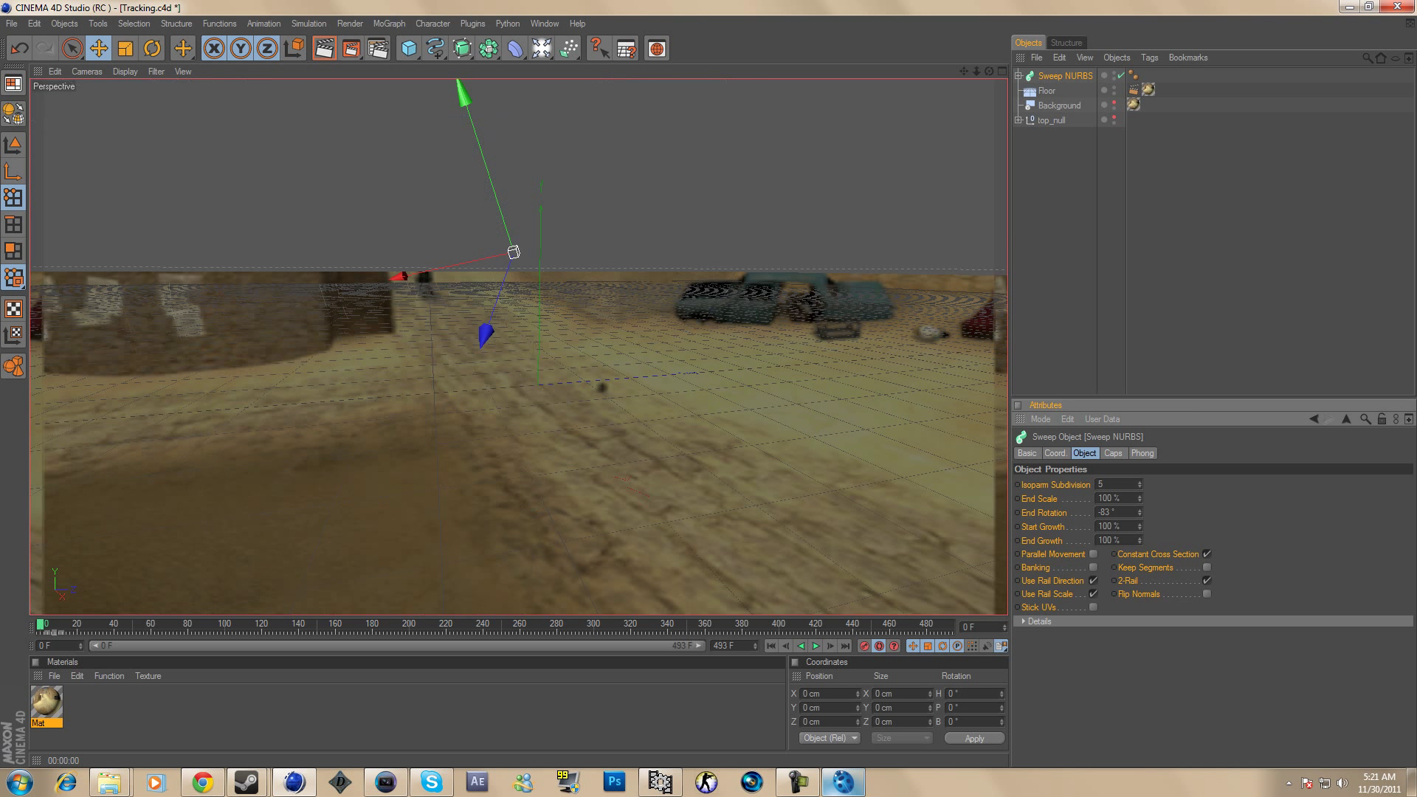
click(325, 48)
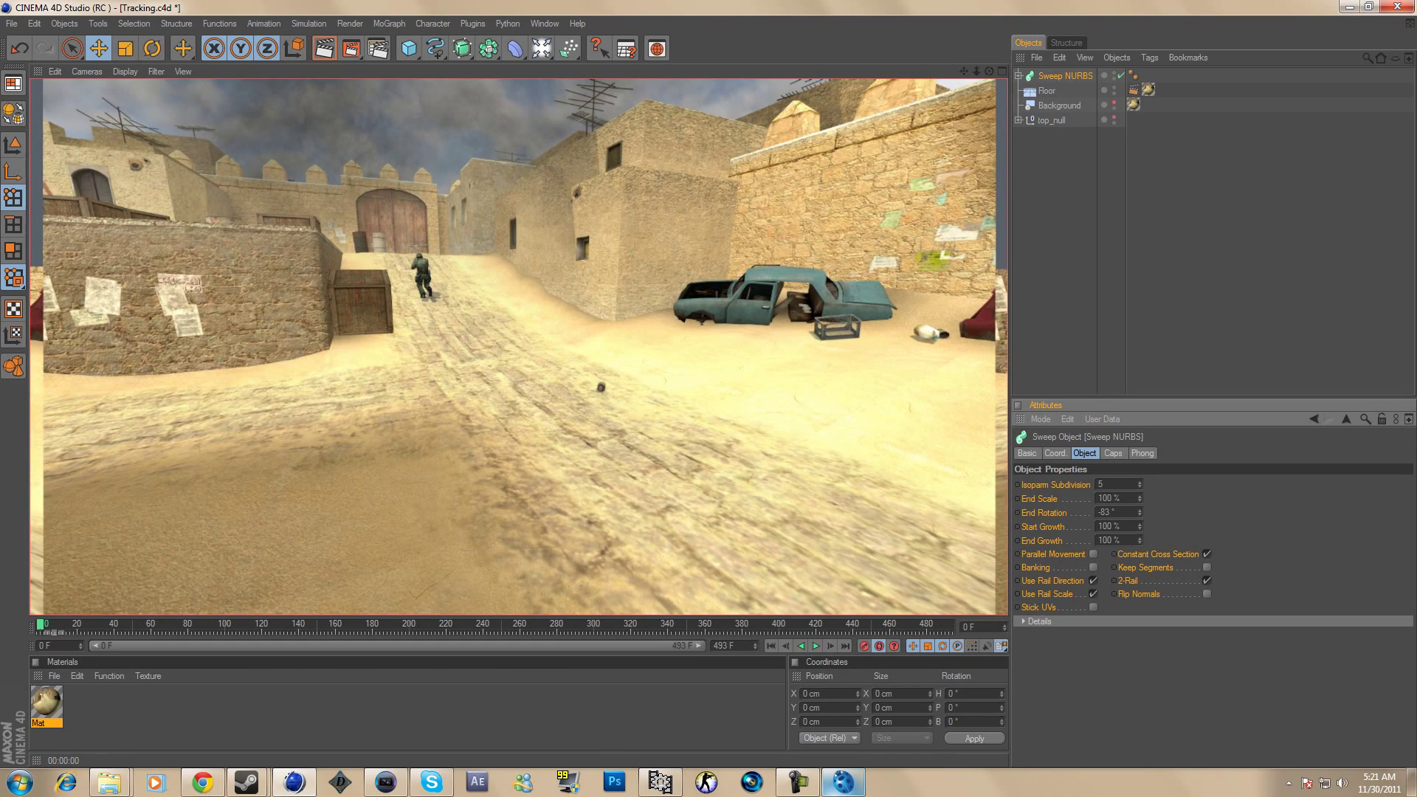
Step: Keyframe the sweep's Start Growth at 0% on frame 400
drag(41, 625, 950, 625)
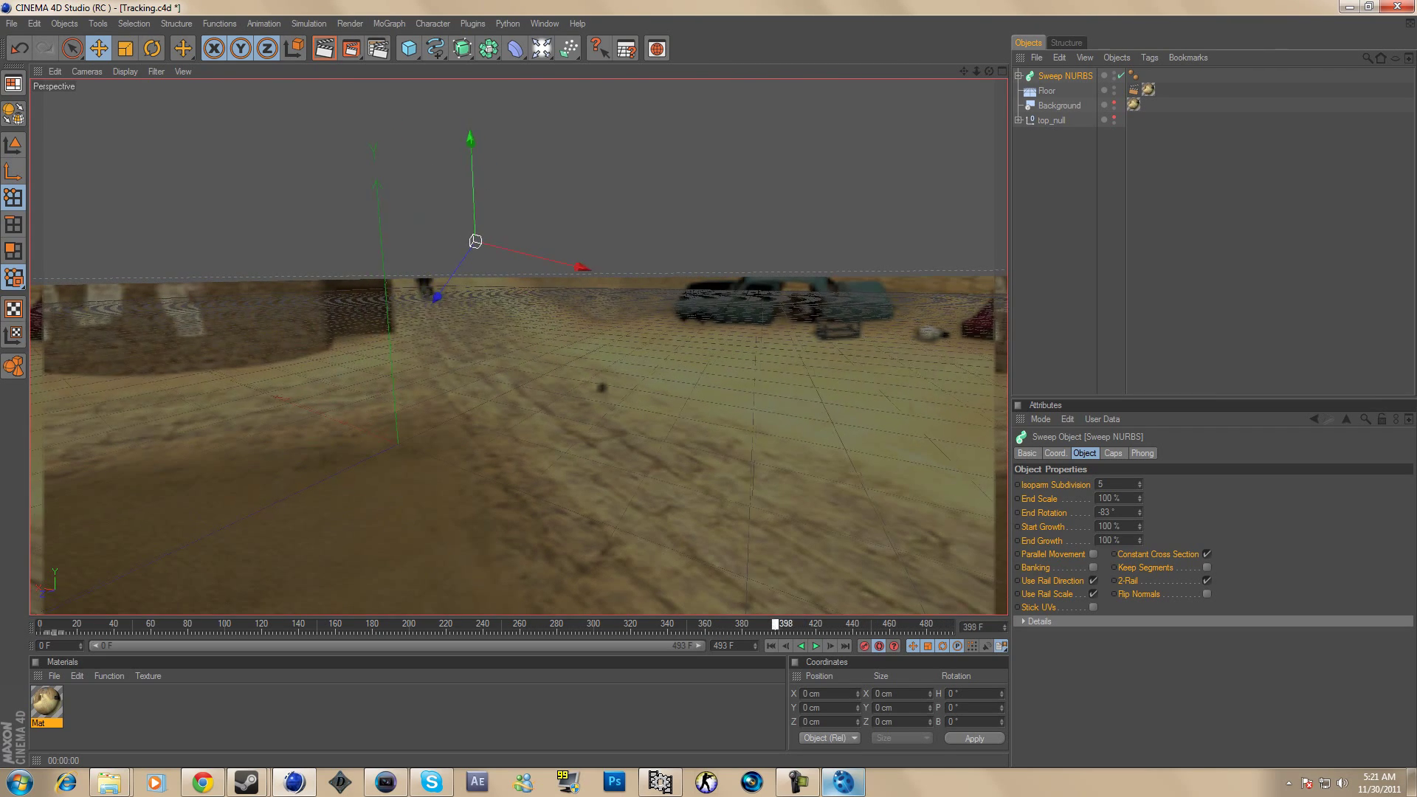
double_click(1109, 526)
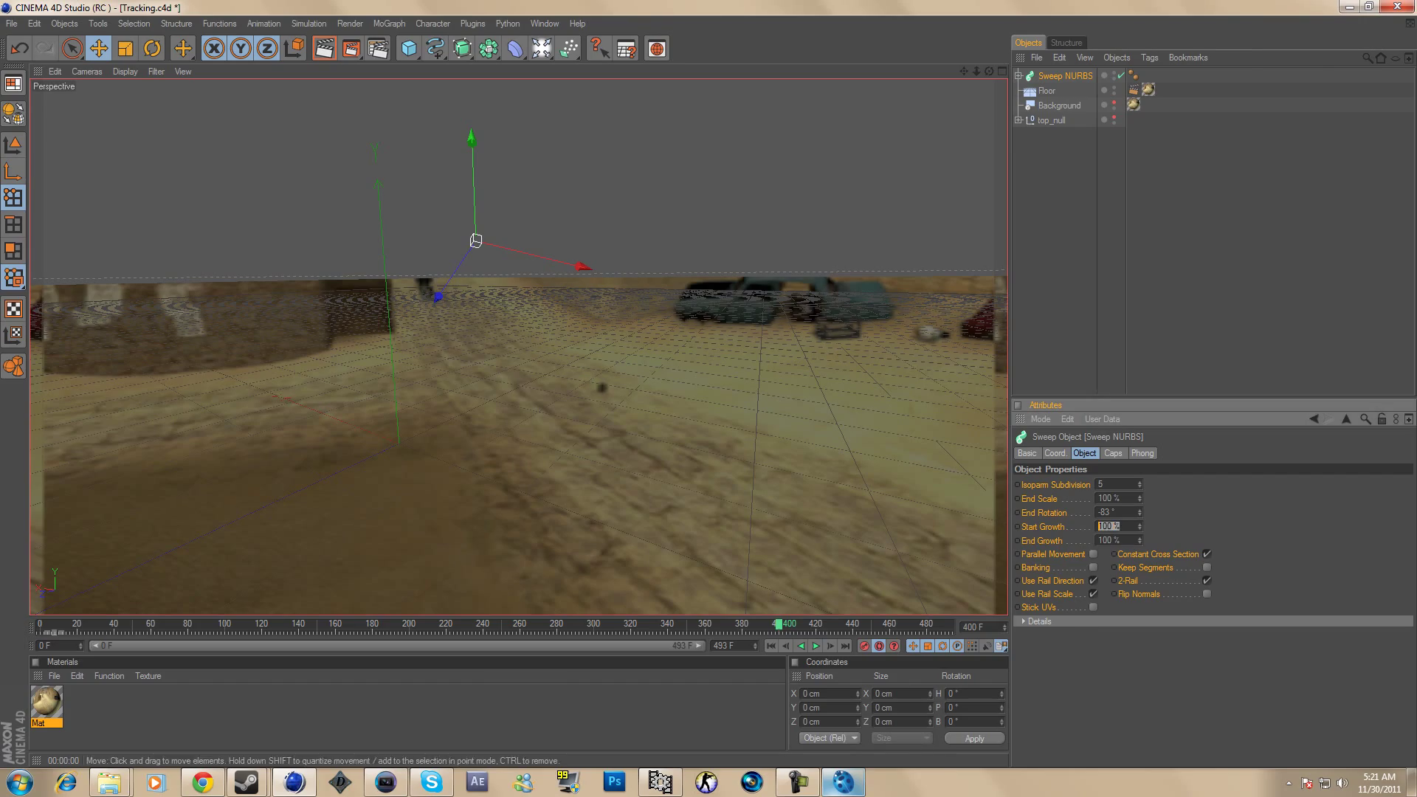
text(0)
key(Return)
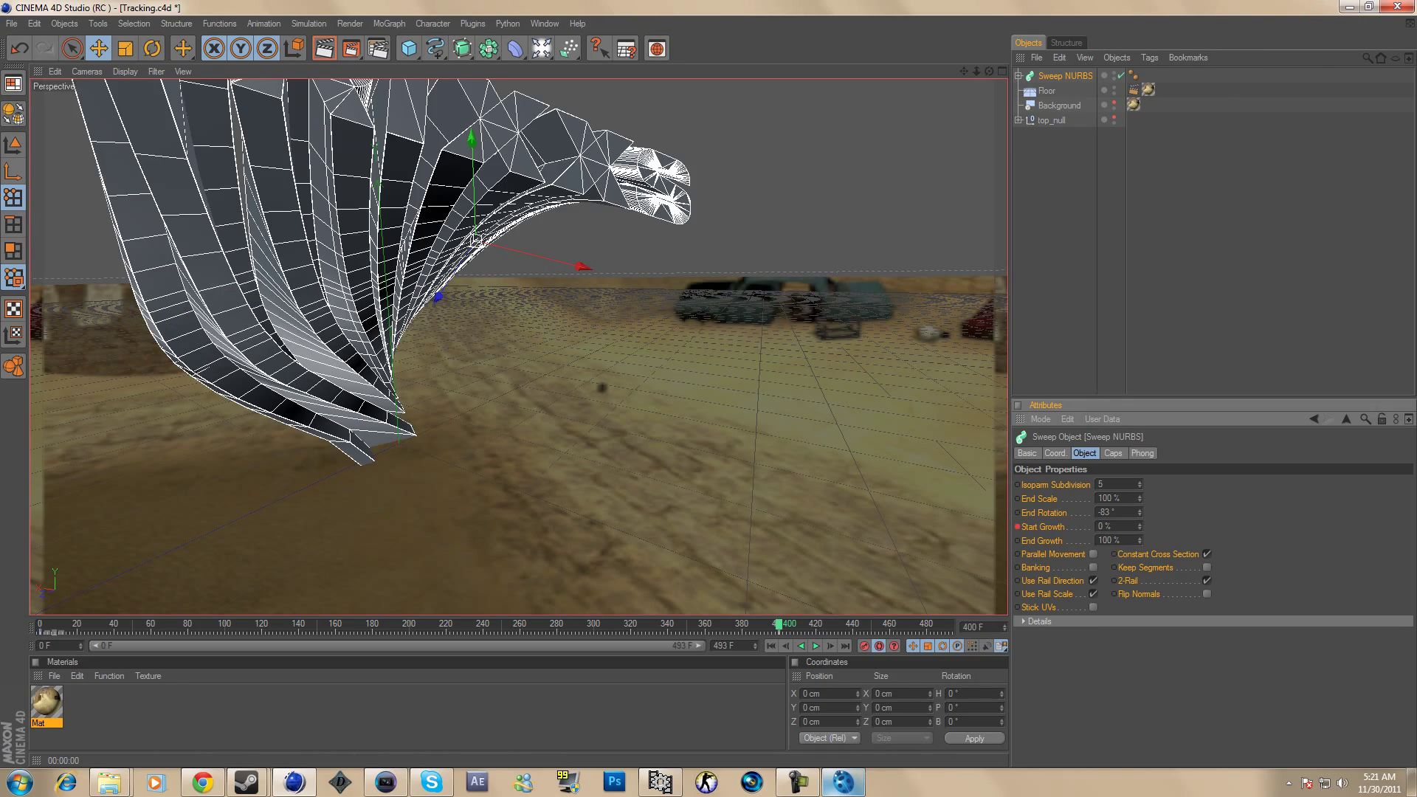
Step: Check the growth animation with a rendered view at frame 445 and at the last frame, and return to frame 0
drag(779, 626, 861, 626)
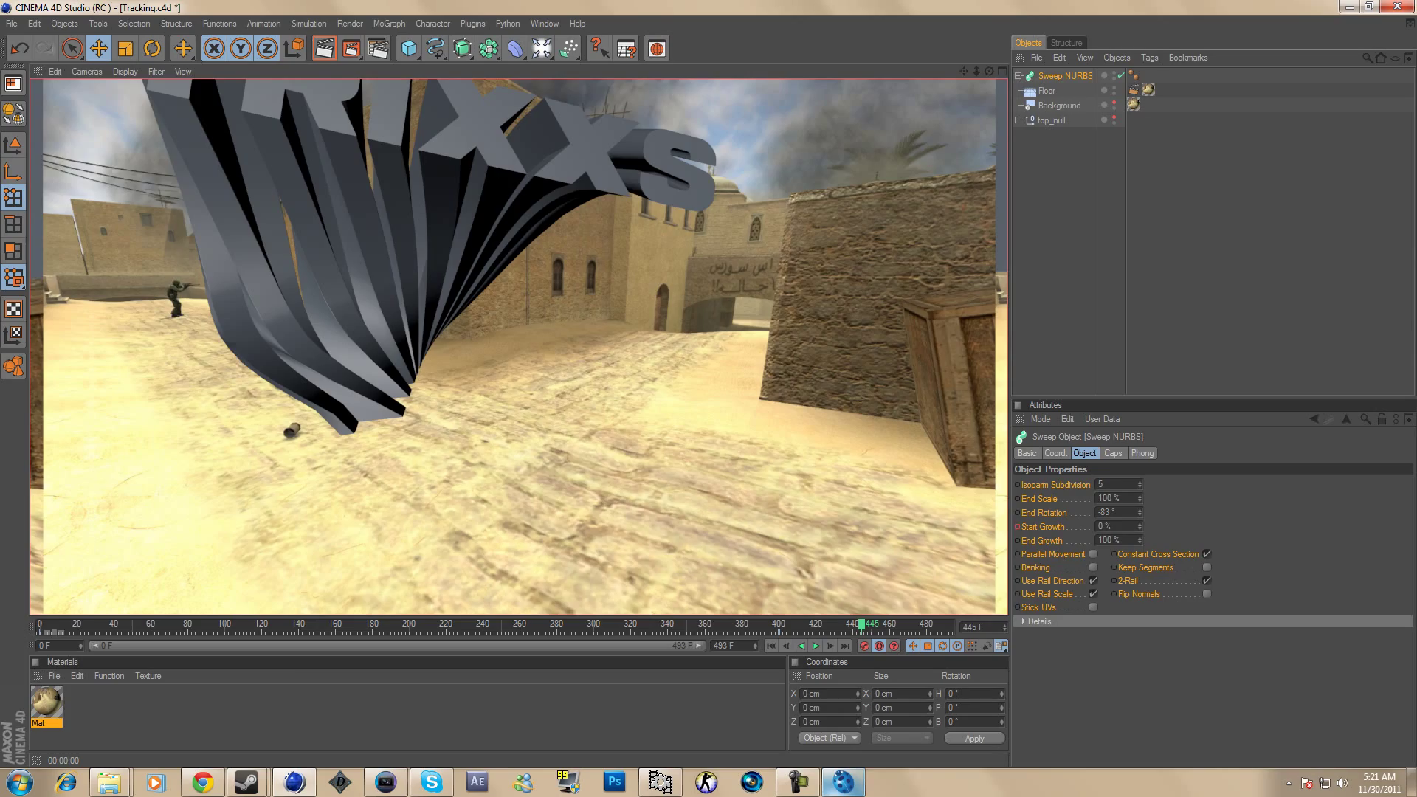
drag(861, 626, 950, 626)
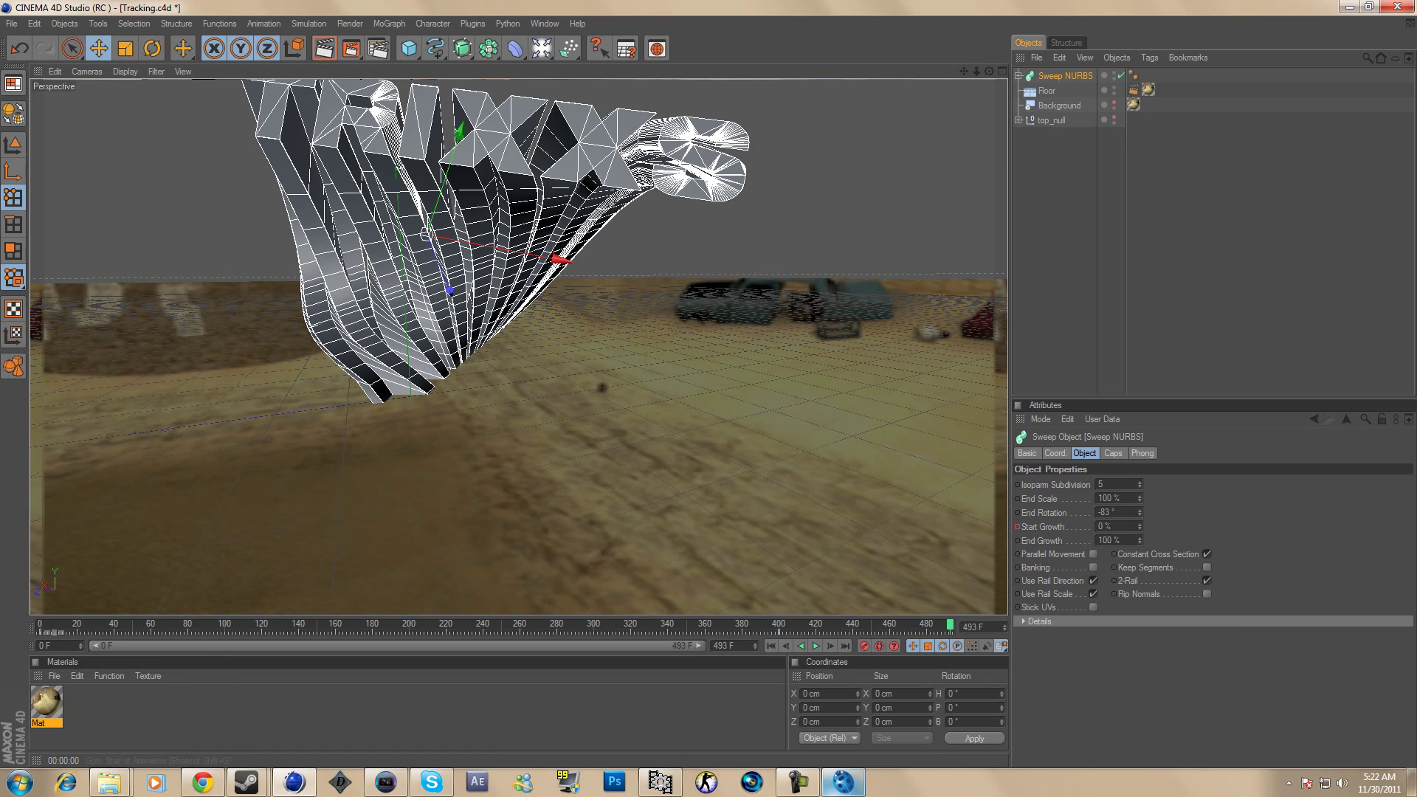
click(771, 645)
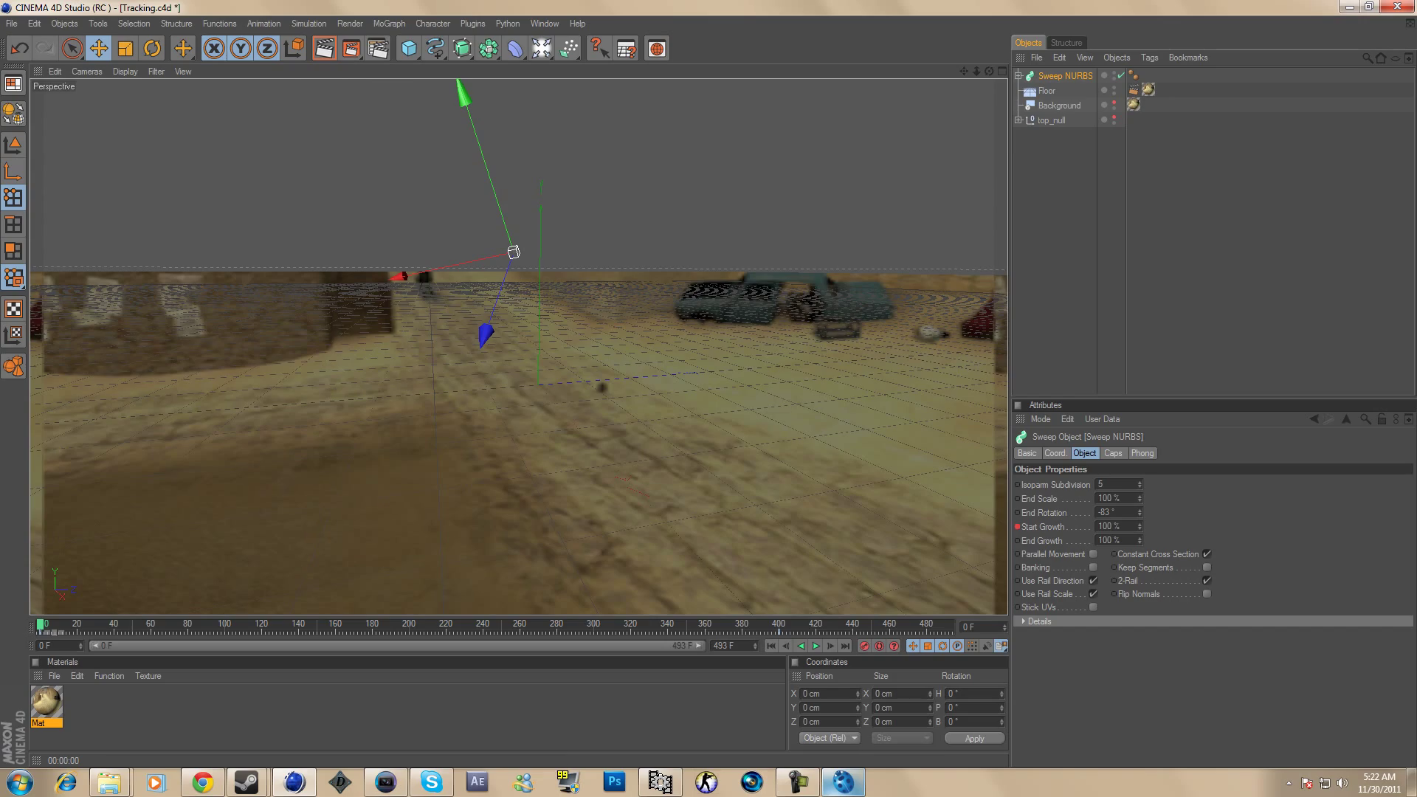
Step: At frame 417, add an Omni light and place it high above the floor, in front of the TRIXXS letters
drag(788, 625, 809, 625)
drag(976, 72, 921, 72)
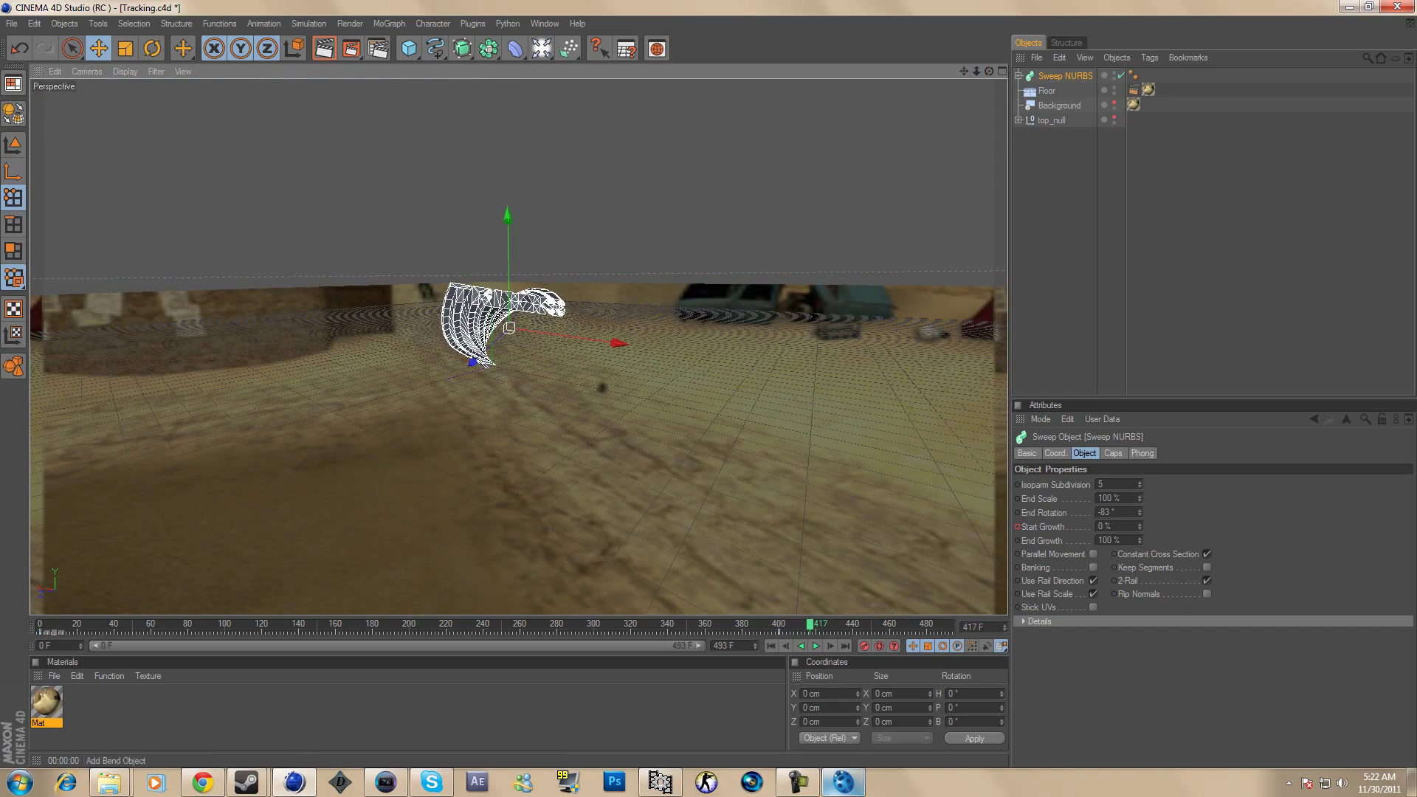
drag(541, 48, 587, 64)
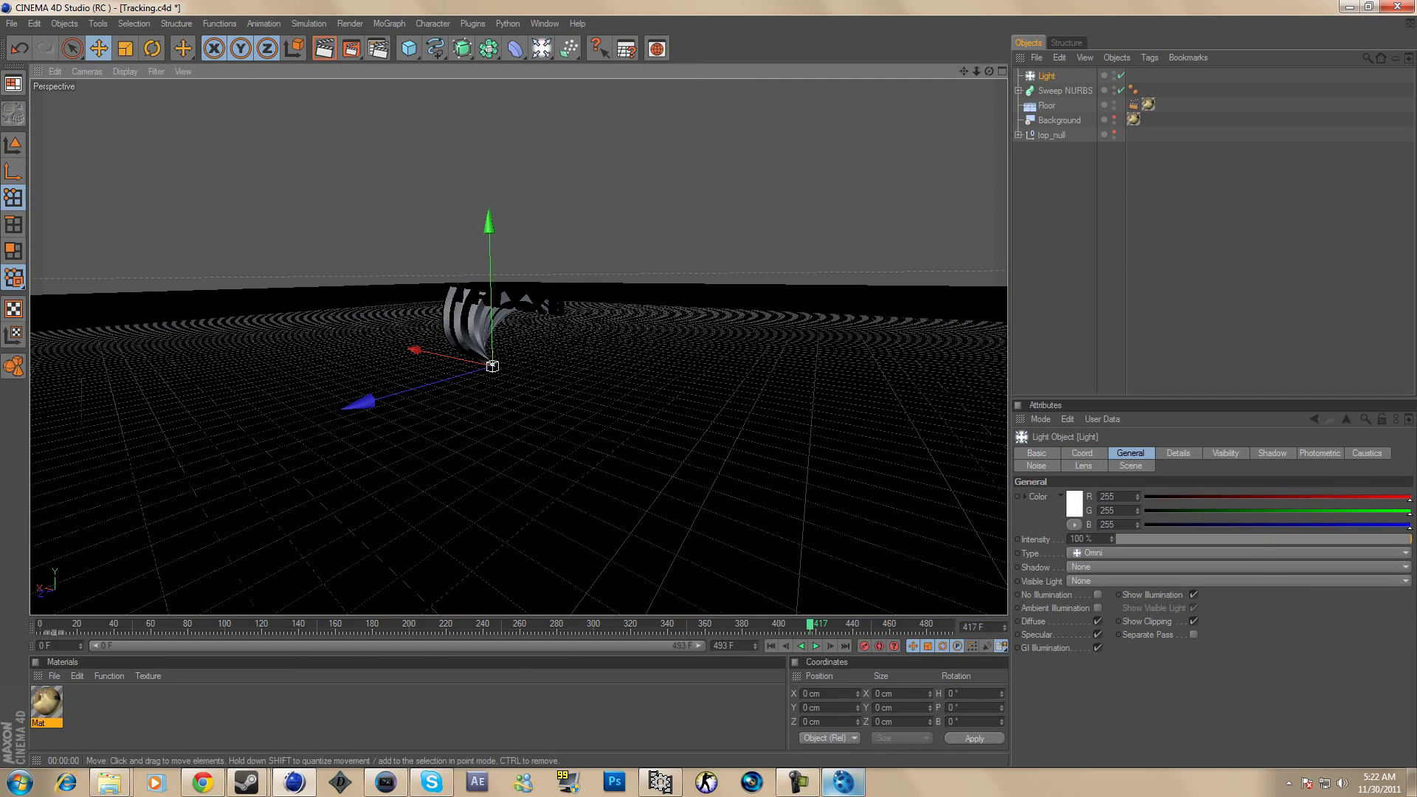
drag(492, 366, 657, 131)
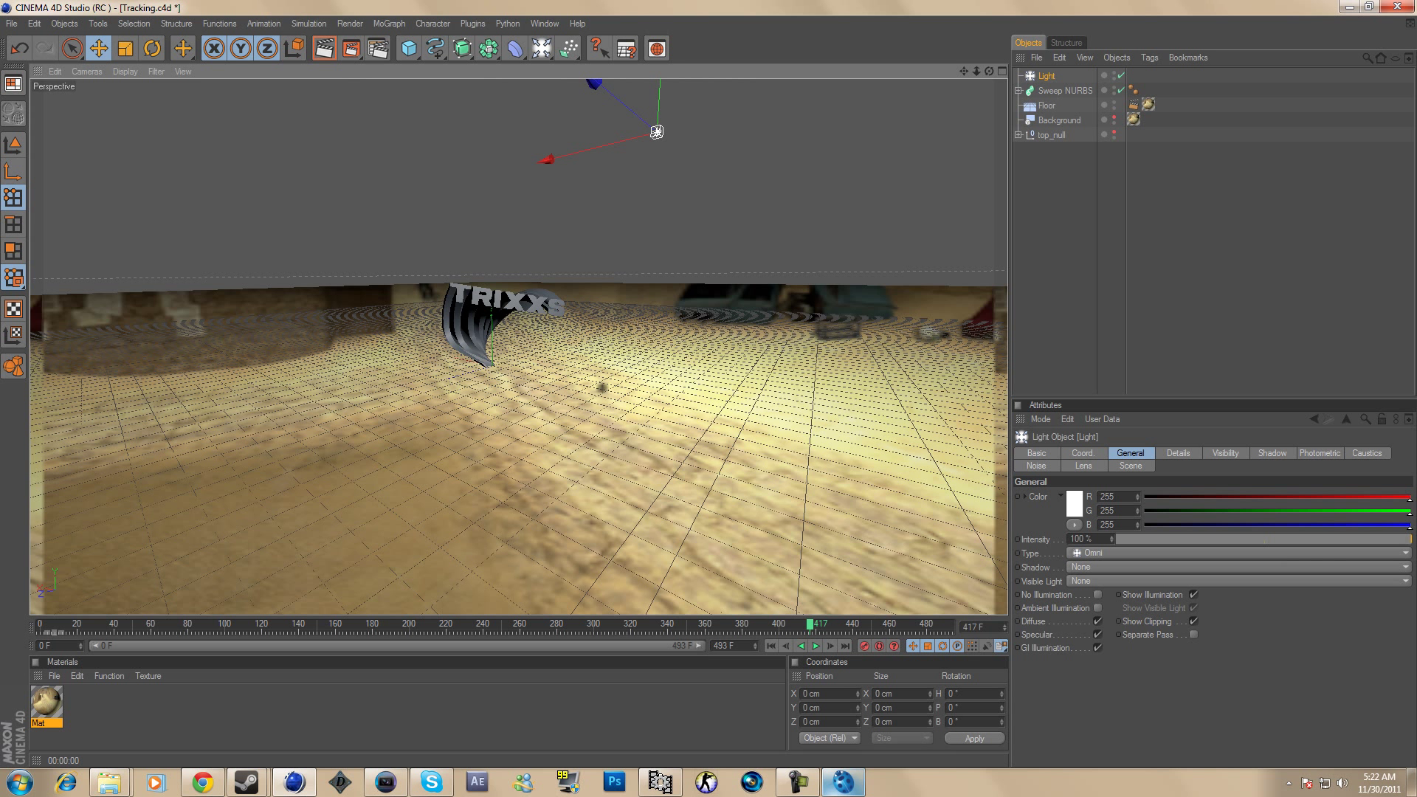
Step: Set the light's shadow to Shadow Maps (Soft) and render the view at frame 493 to check the cast shadow
click(1271, 453)
click(1107, 496)
click(1088, 525)
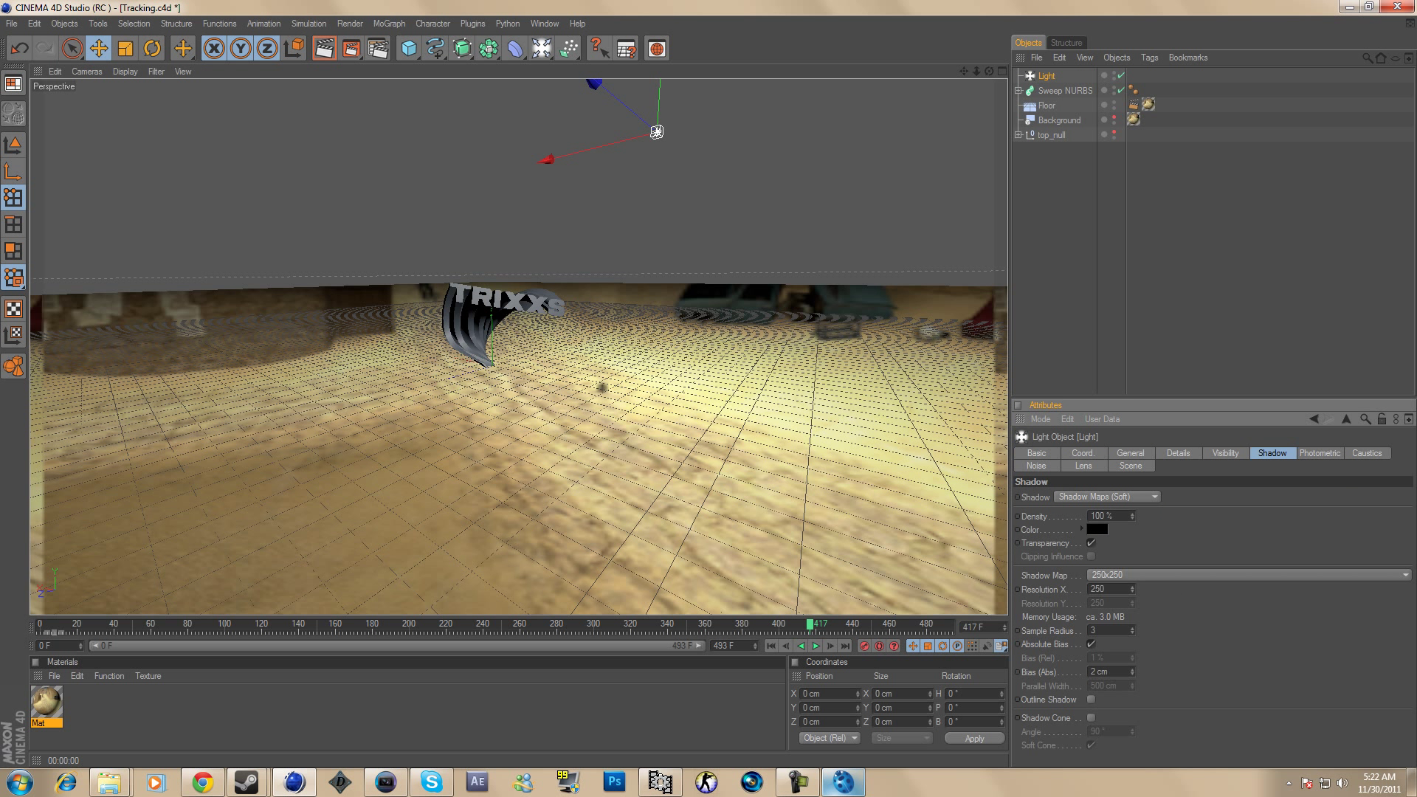
click(430, 625)
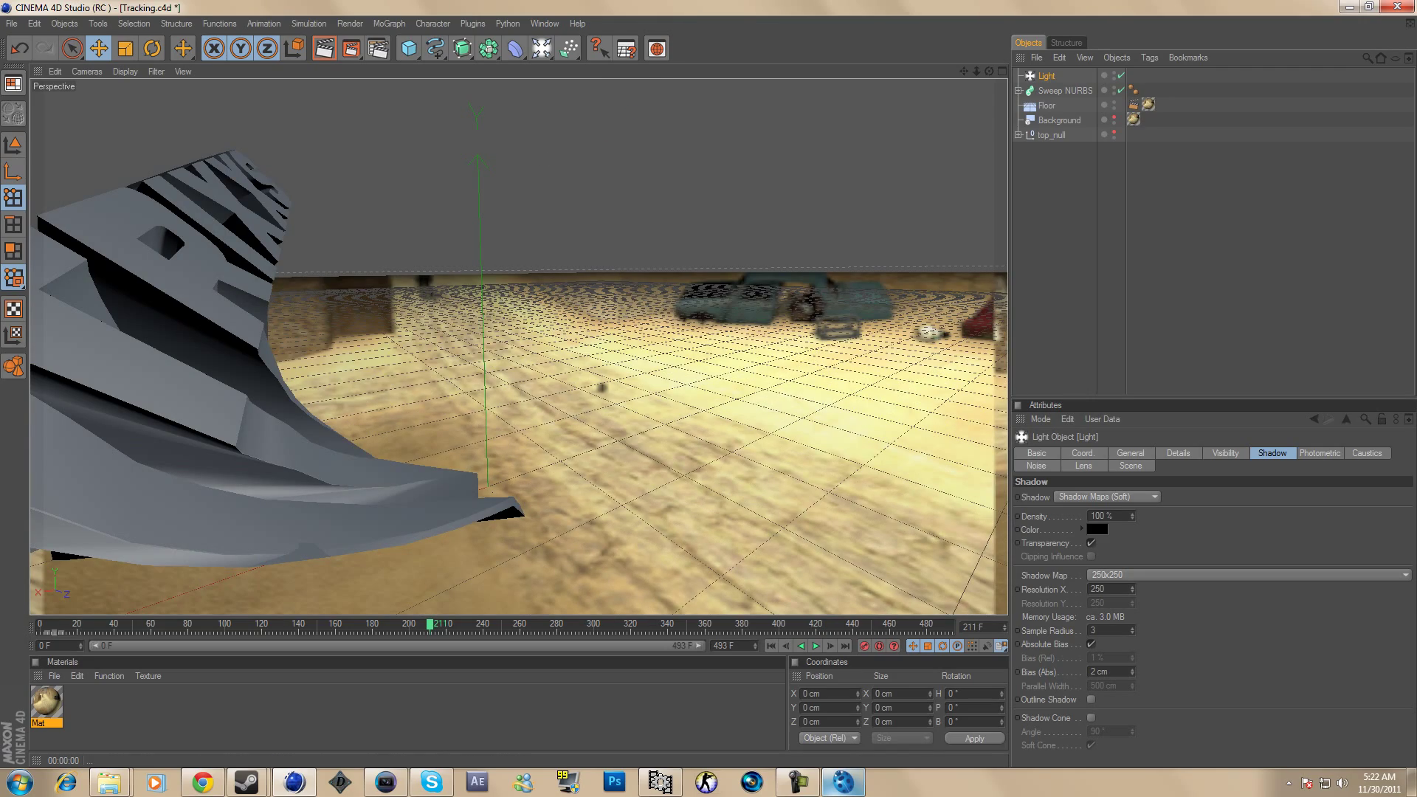
click(325, 49)
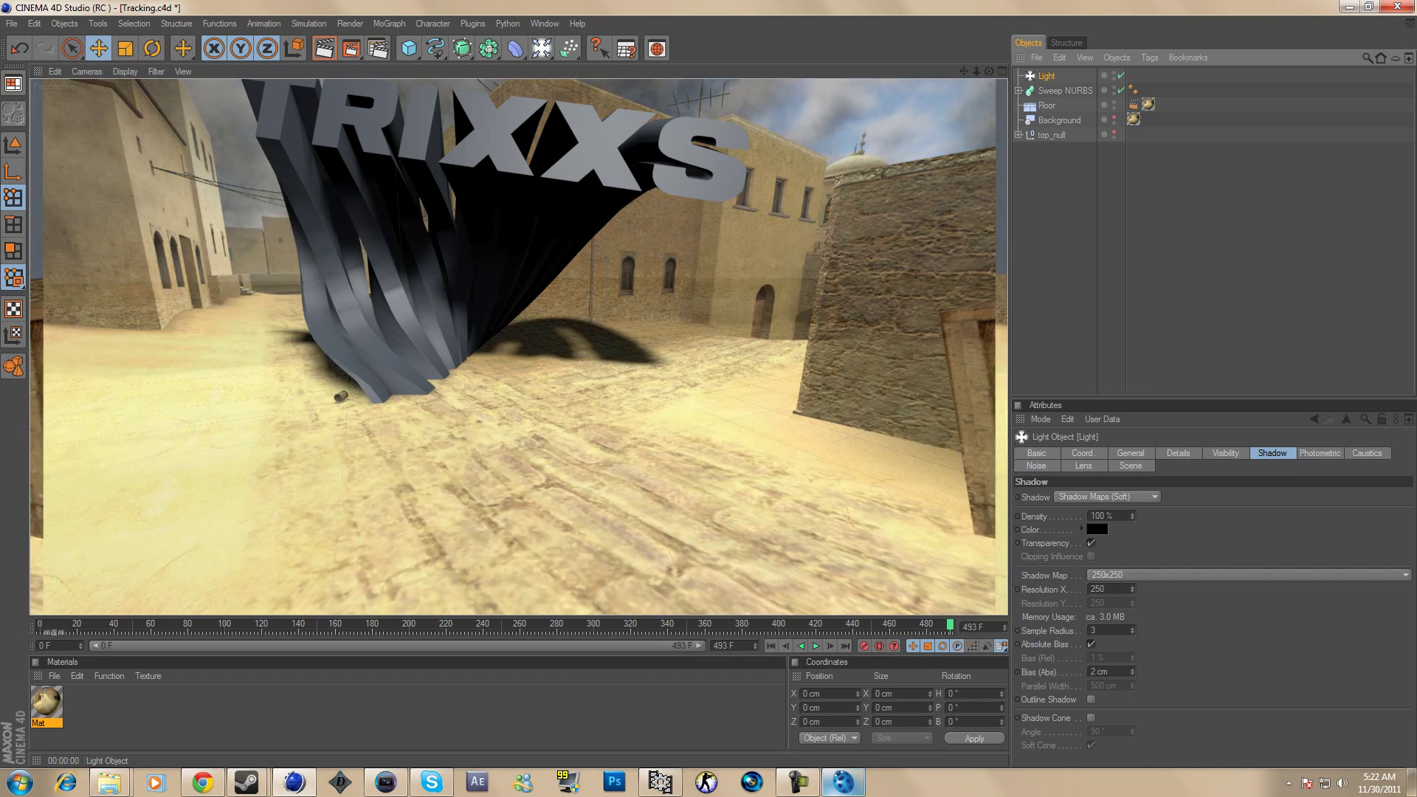
Step: Select the Sweep NURBS and move the swept text along its own axes, closer to the camera and the floor
click(1064, 91)
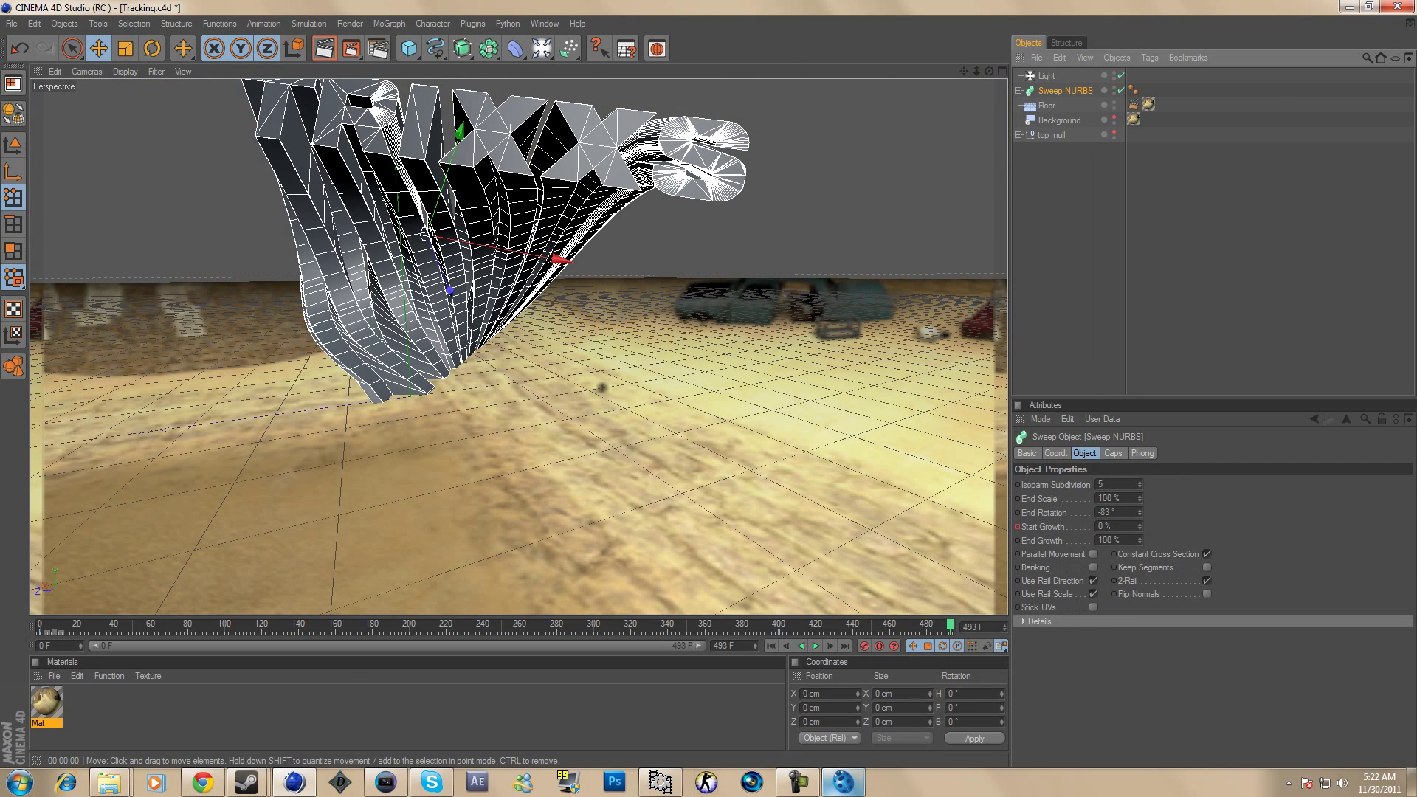
drag(449, 291, 443, 181)
drag(436, 329, 644, 270)
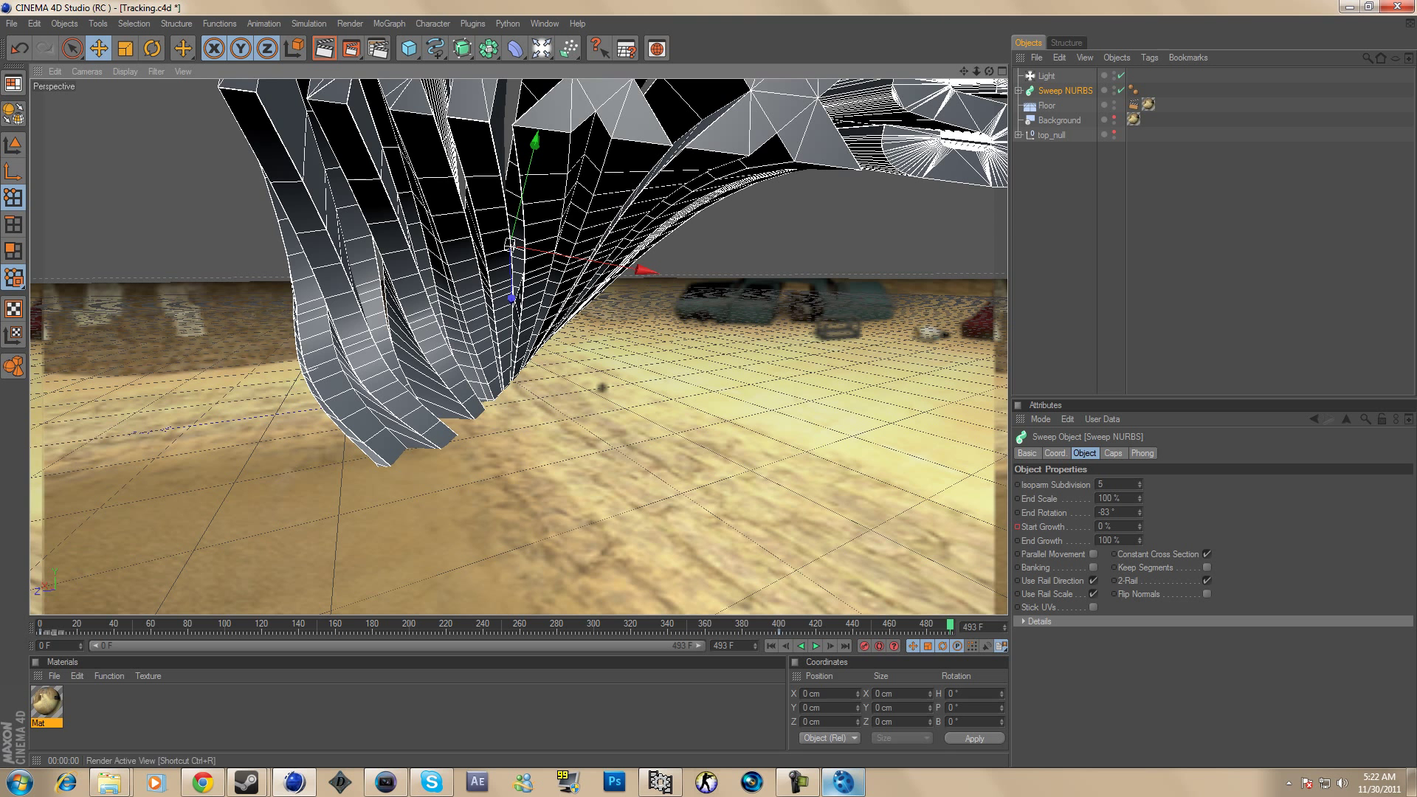
Step: Render the view at frame 493 and try scaling the swept text down to 0.72 on Y and 0.82 on Z
click(323, 48)
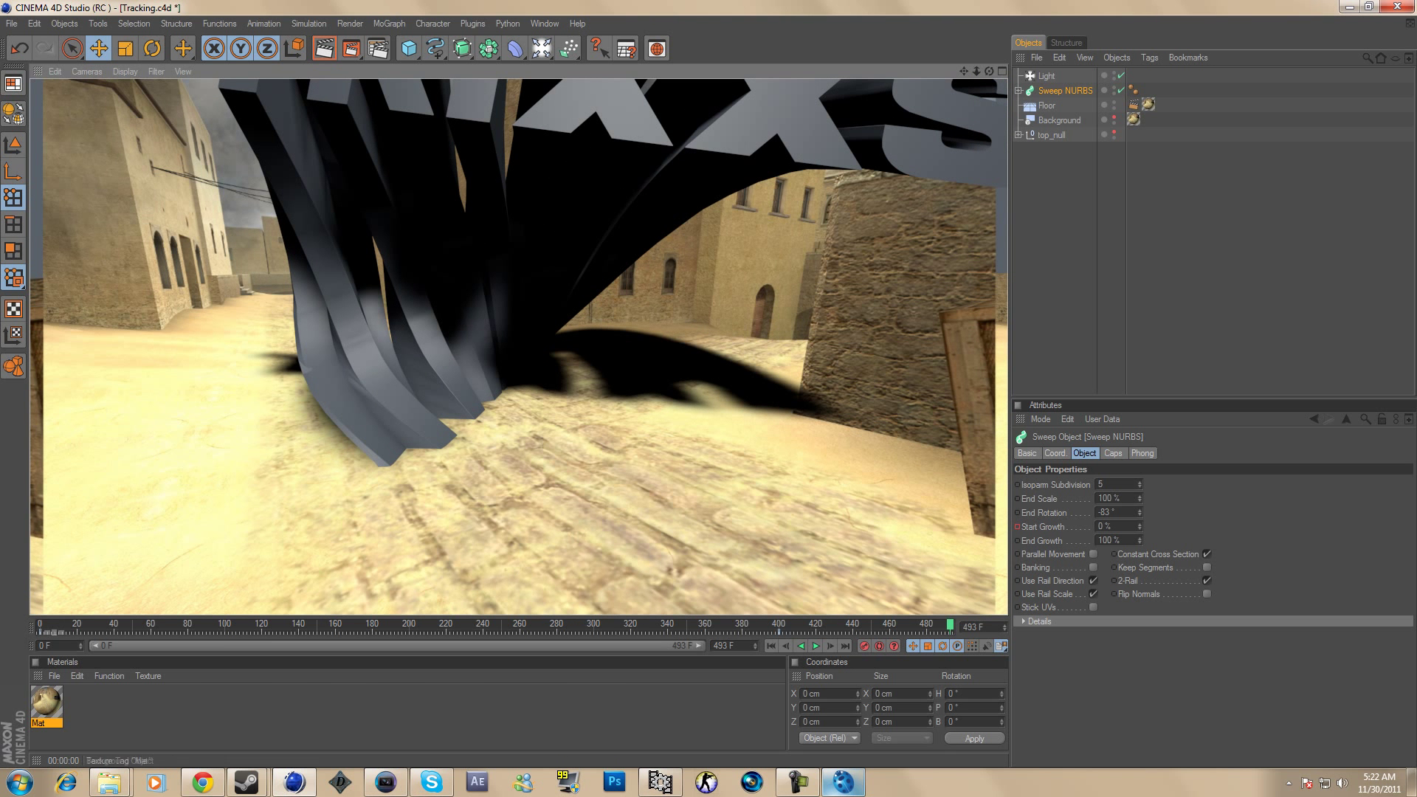
click(1064, 90)
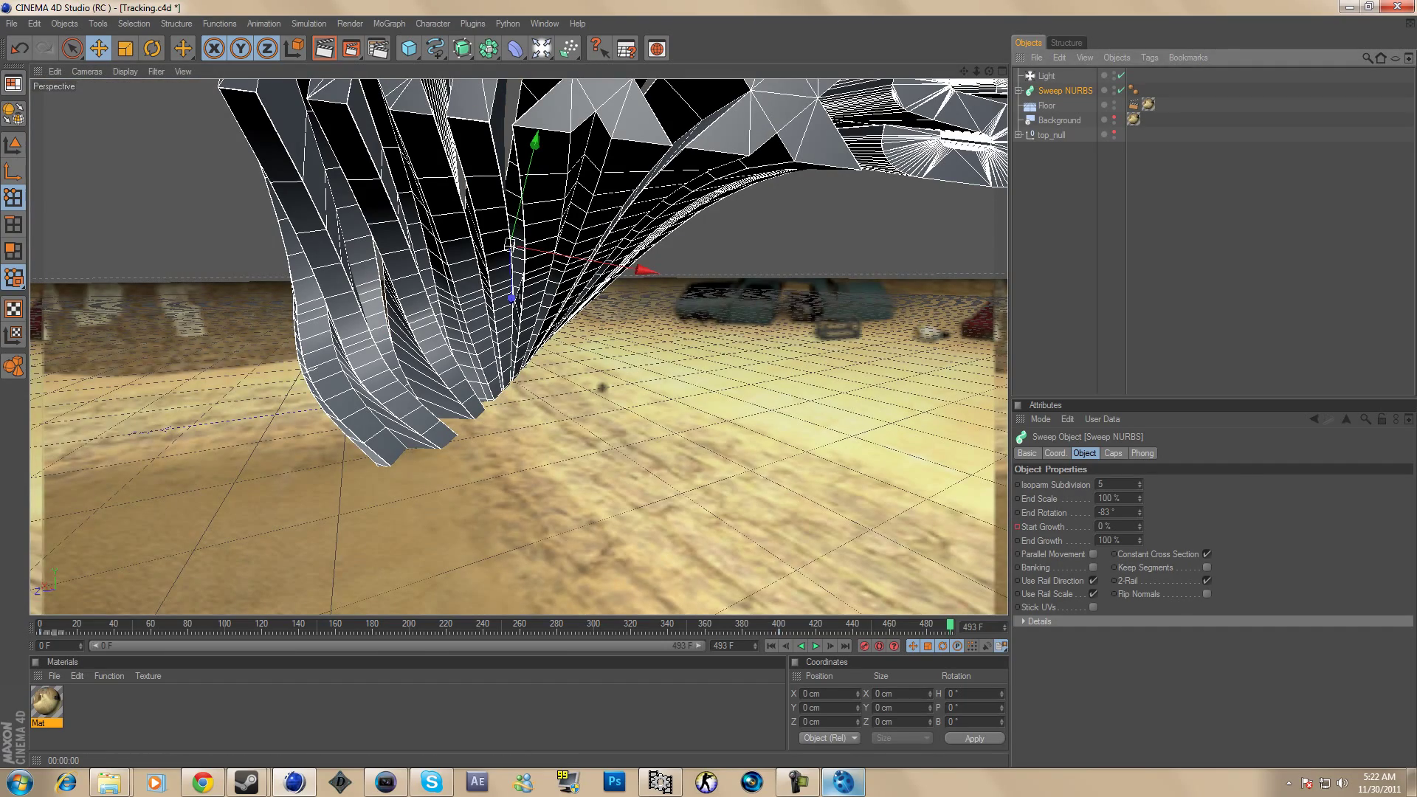
click(1055, 453)
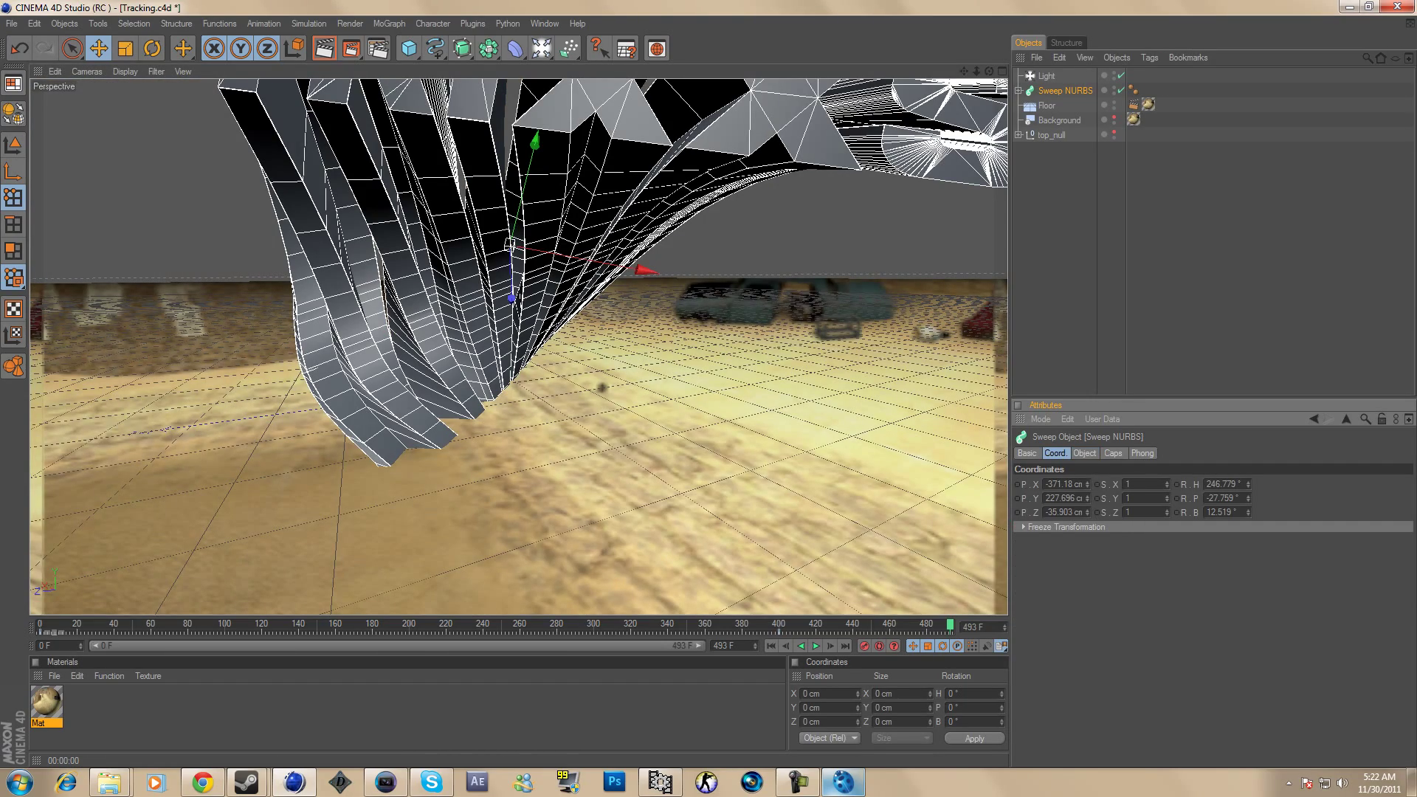
drag(1166, 484, 1126, 485)
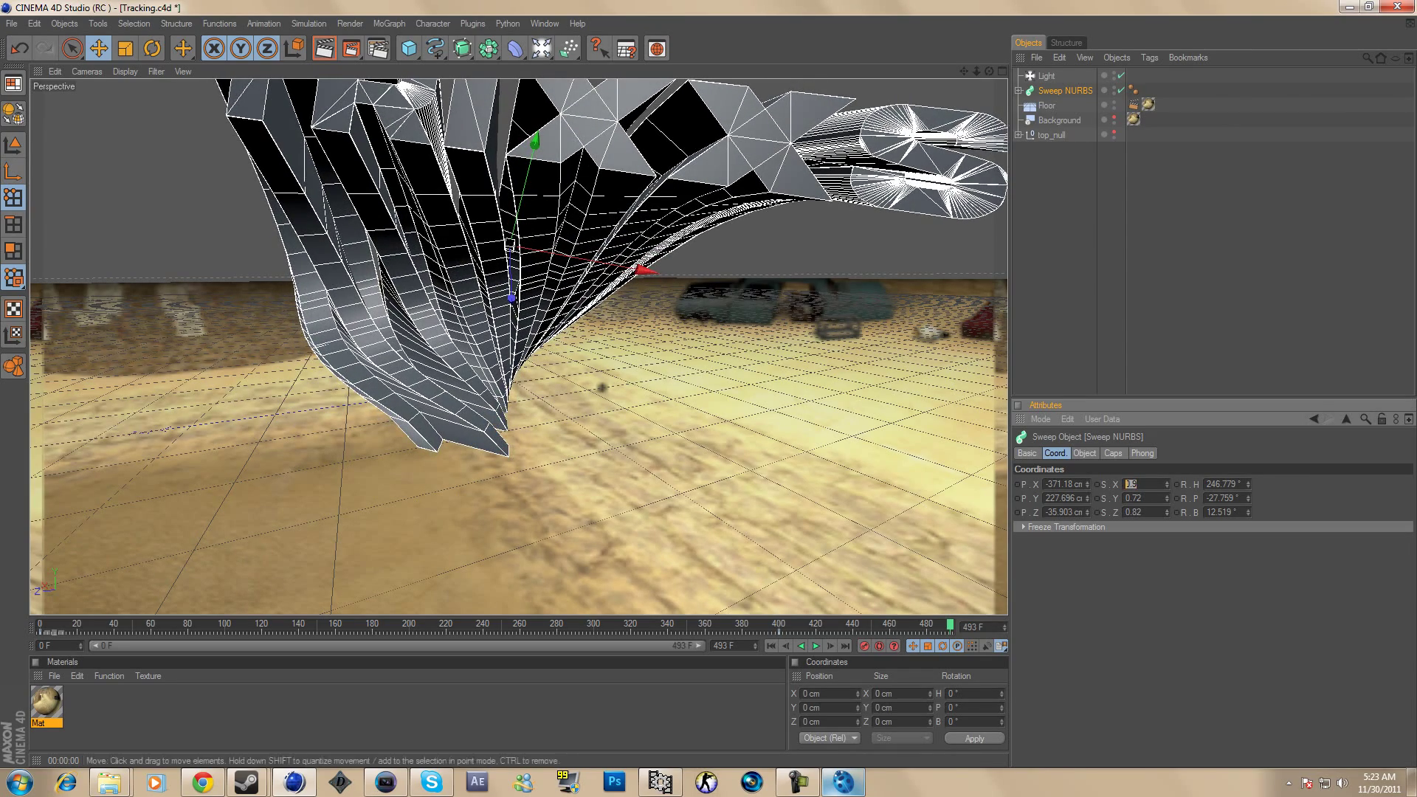
Step: Reset the Sweep NURBS scale to 1 on the X, Y and Z axes
text(1)
key(Tab)
text(1)
key(Tab)
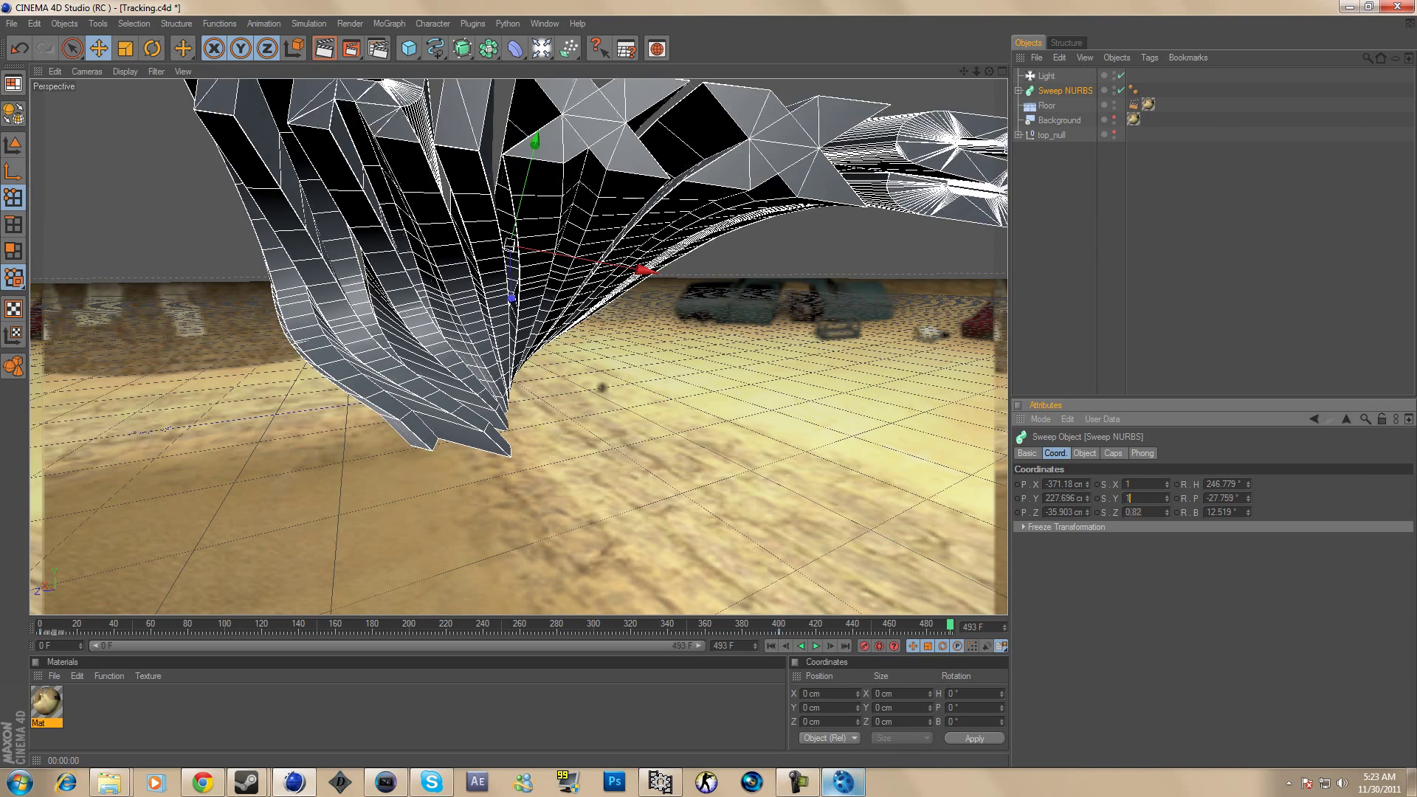
text(1)
key(Tab)
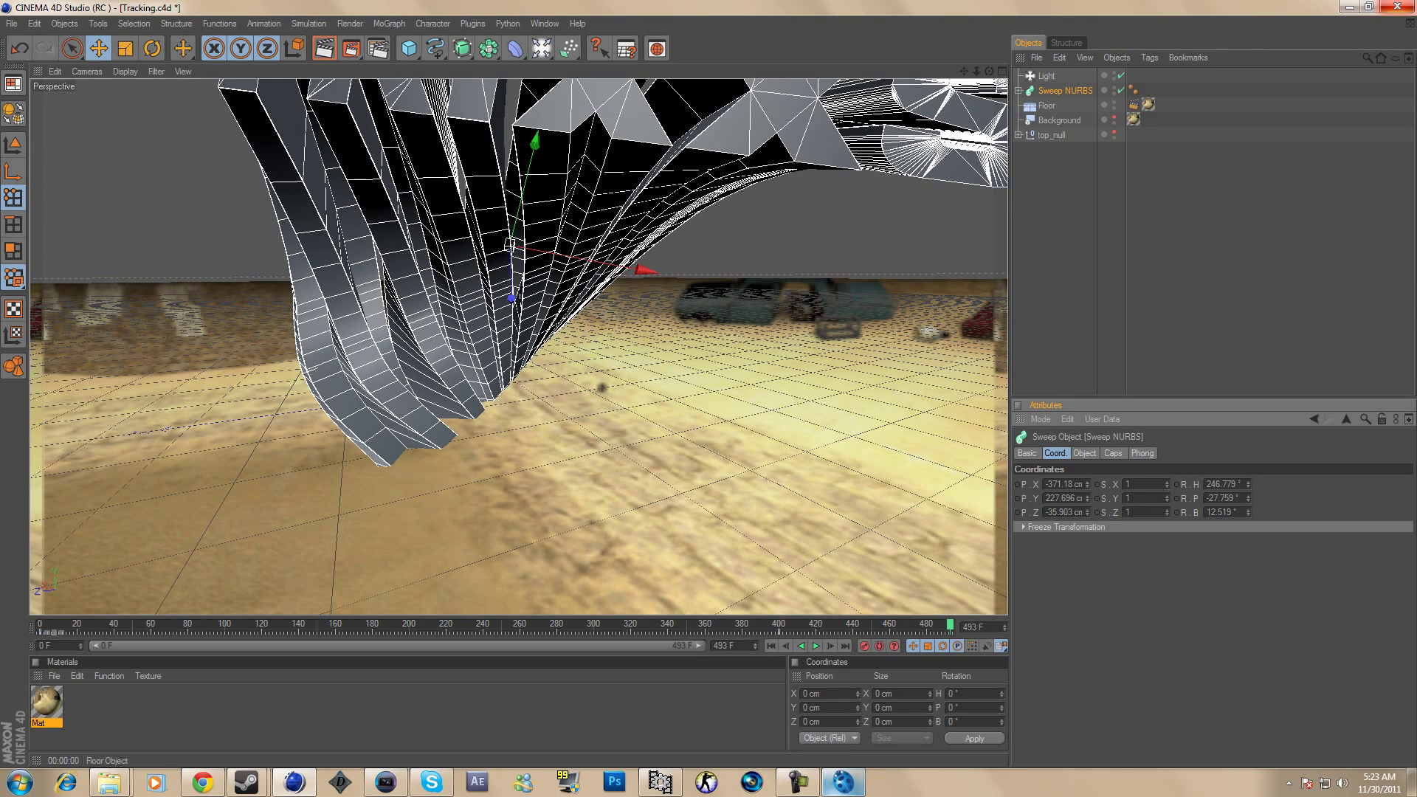
Step: Try a Start Growth of 21% on the Sweep NURBS at frame 400, scrub to frame 386, and undo the accidental deletion
click(779, 632)
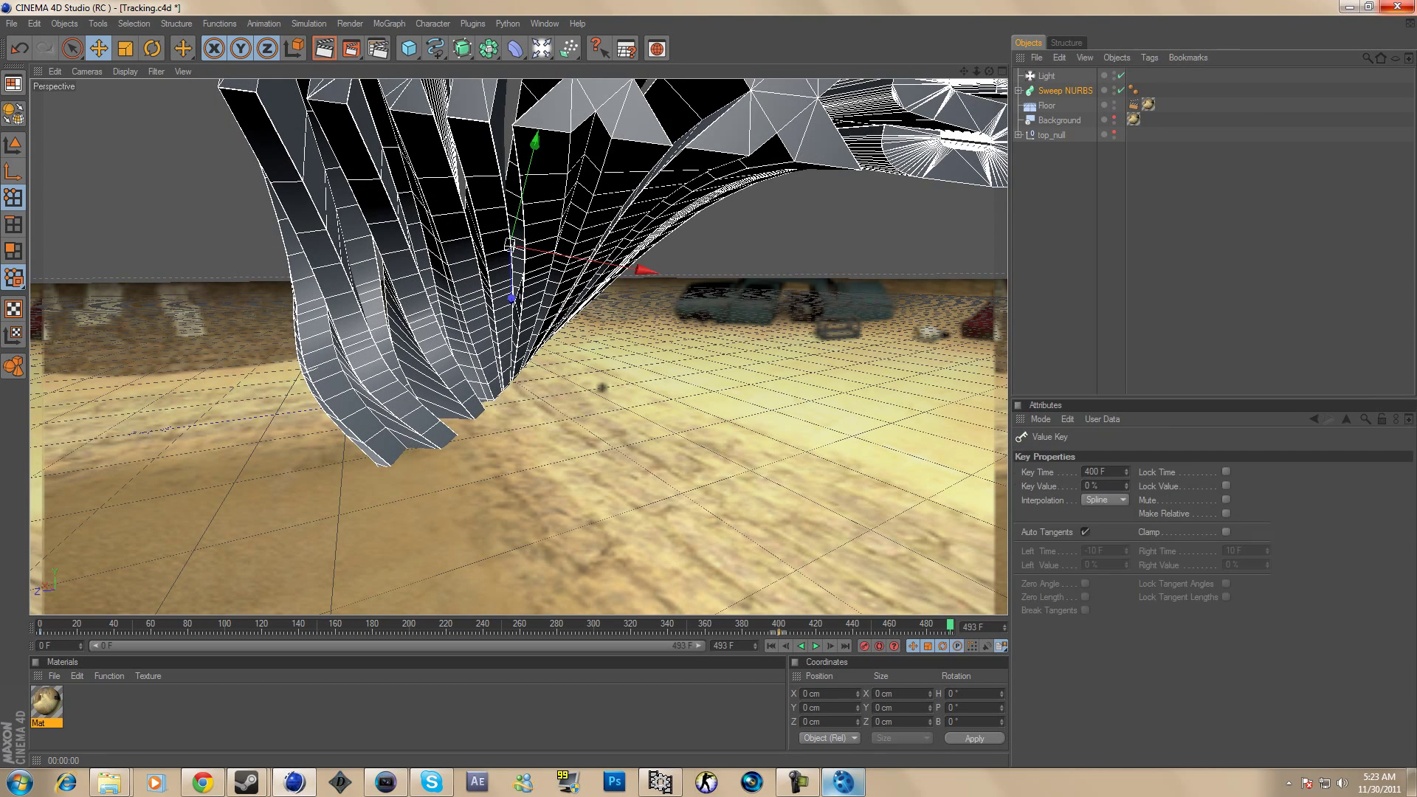
click(779, 625)
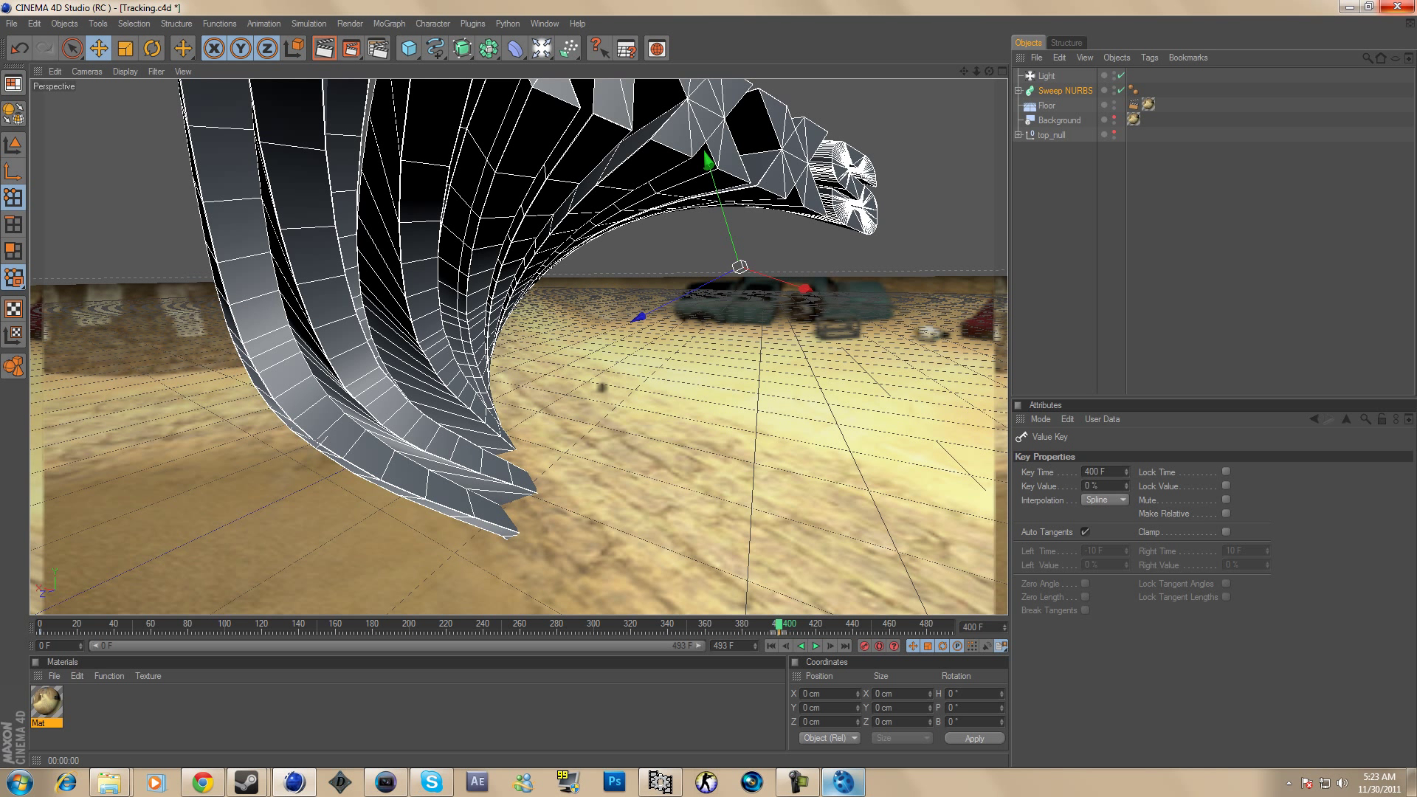
click(1064, 91)
click(1084, 453)
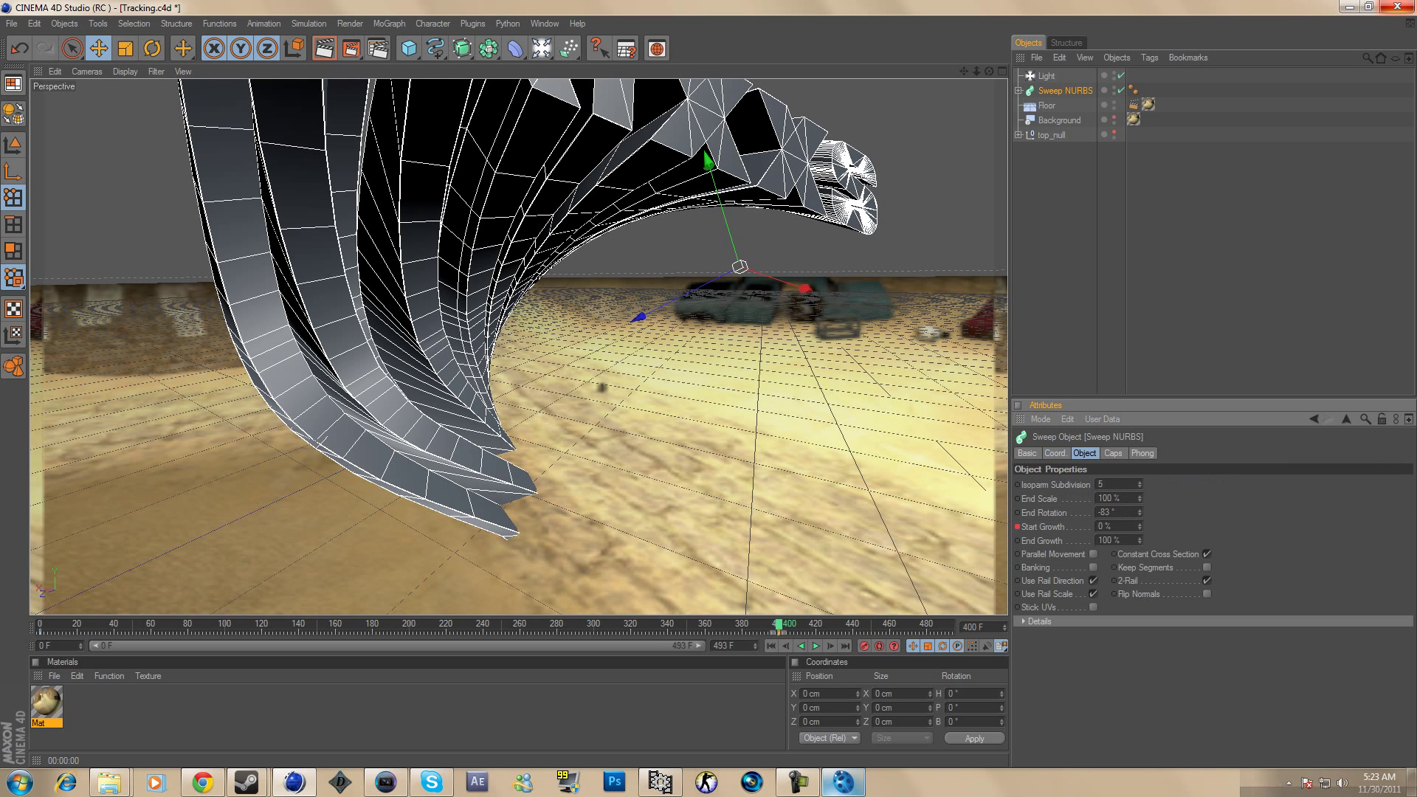
mouse_move(1140, 526)
mouse_down()
mouse_move(1139, 505)
mouse_move(1145, 515)
mouse_up()
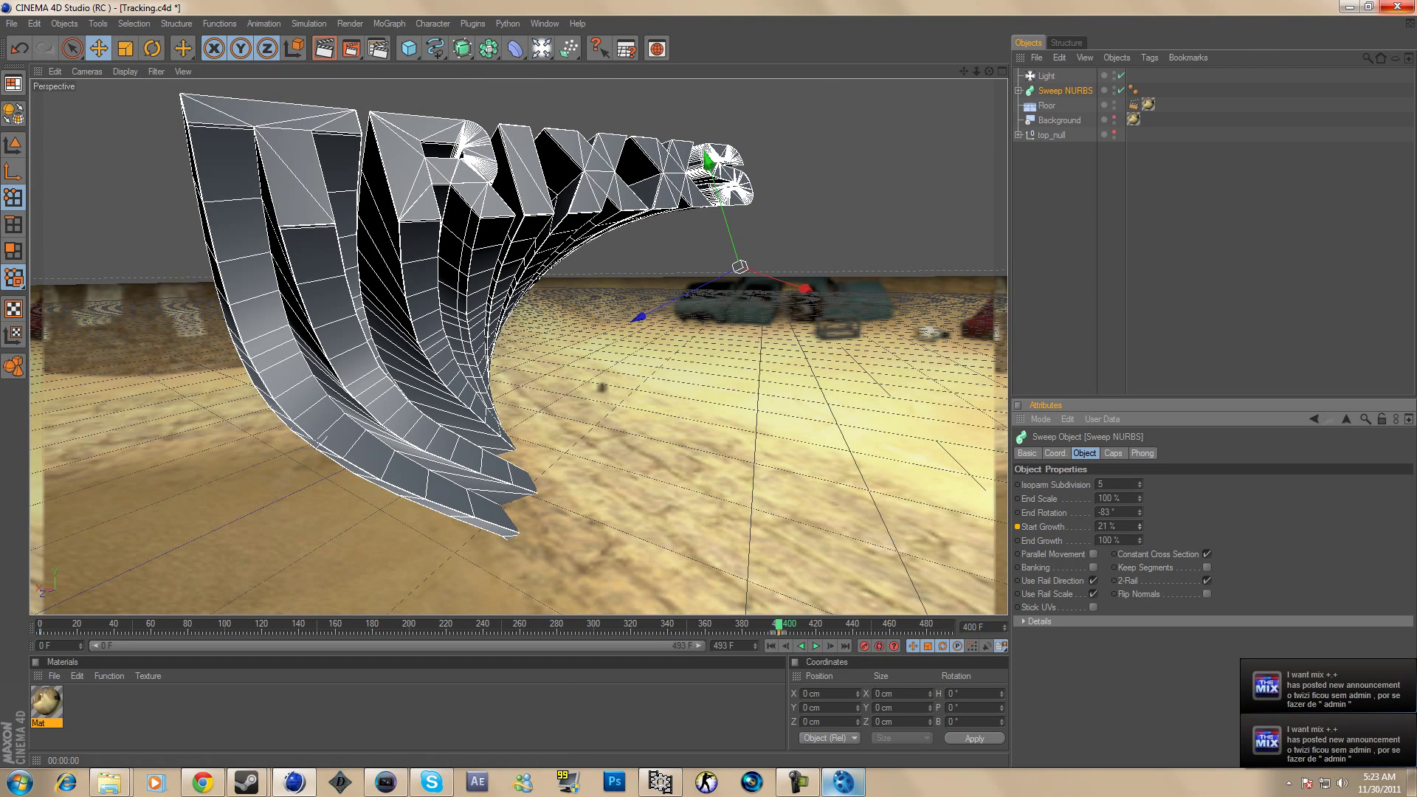
mouse_move(779, 625)
mouse_down()
mouse_move(950, 625)
mouse_move(753, 624)
mouse_up()
key(Delete)
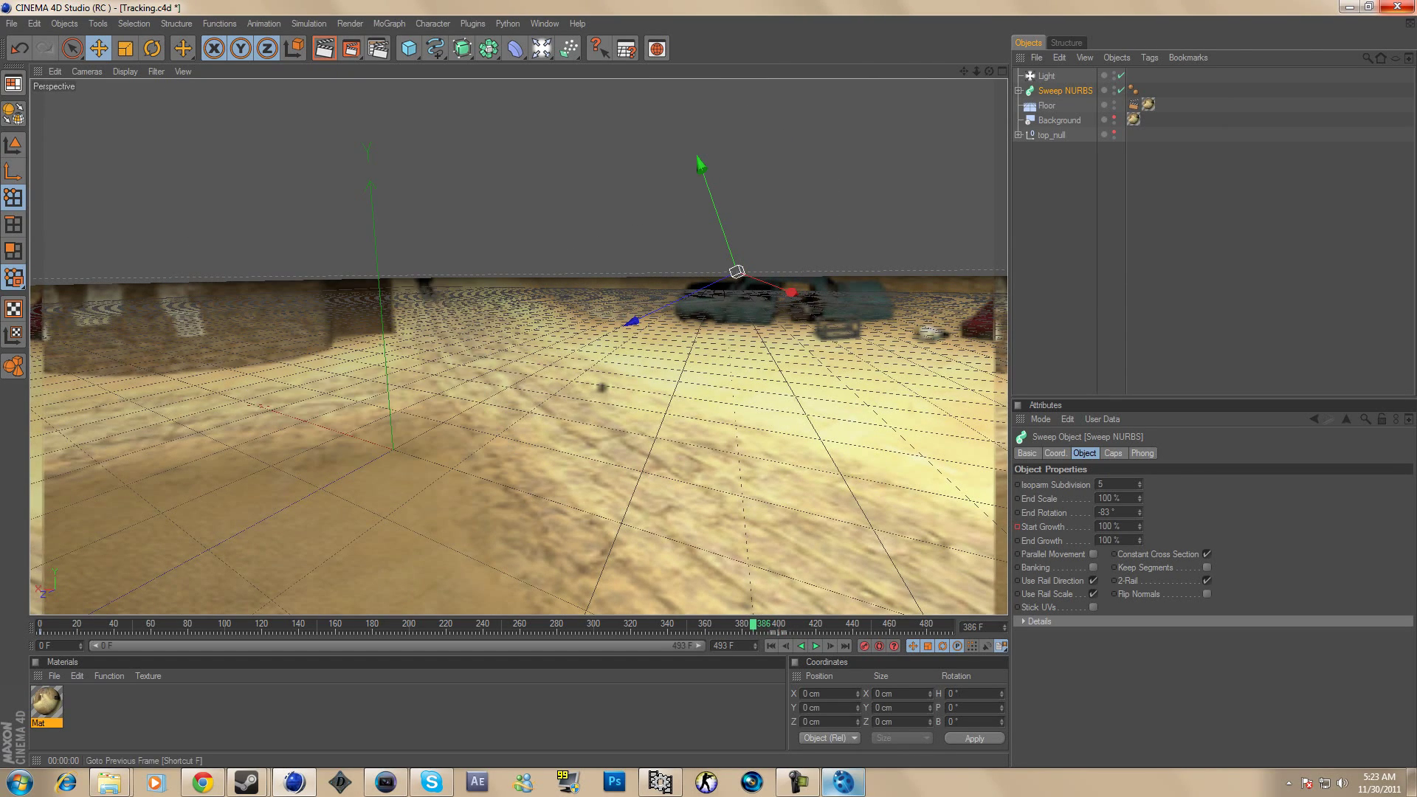
key(ctrl+z)
Step: Delete the Start Growth key at frame 400 and, with autokeying on, record the Sweep NURBS Start Growth at 20% there
click(778, 633)
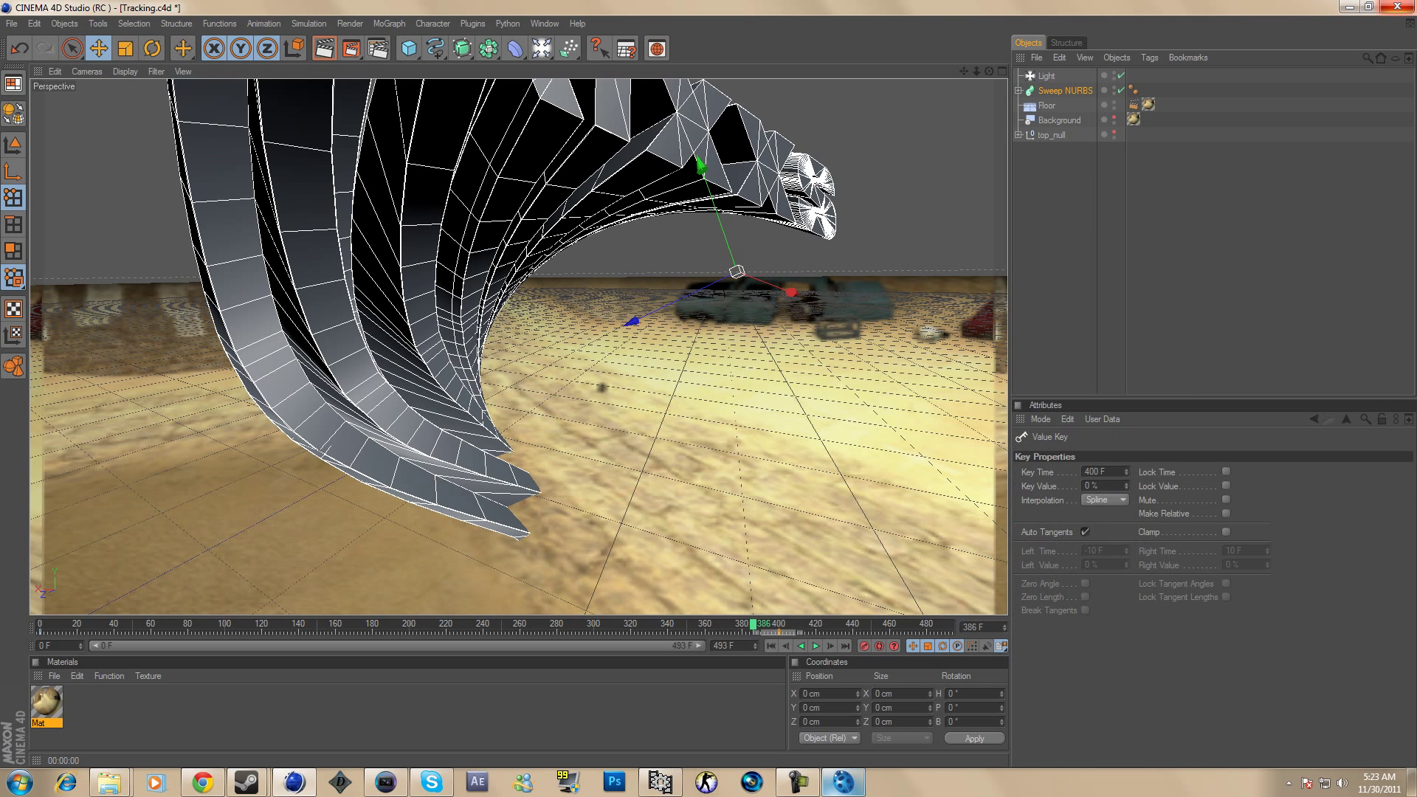
key(Delete)
drag(752, 624, 778, 625)
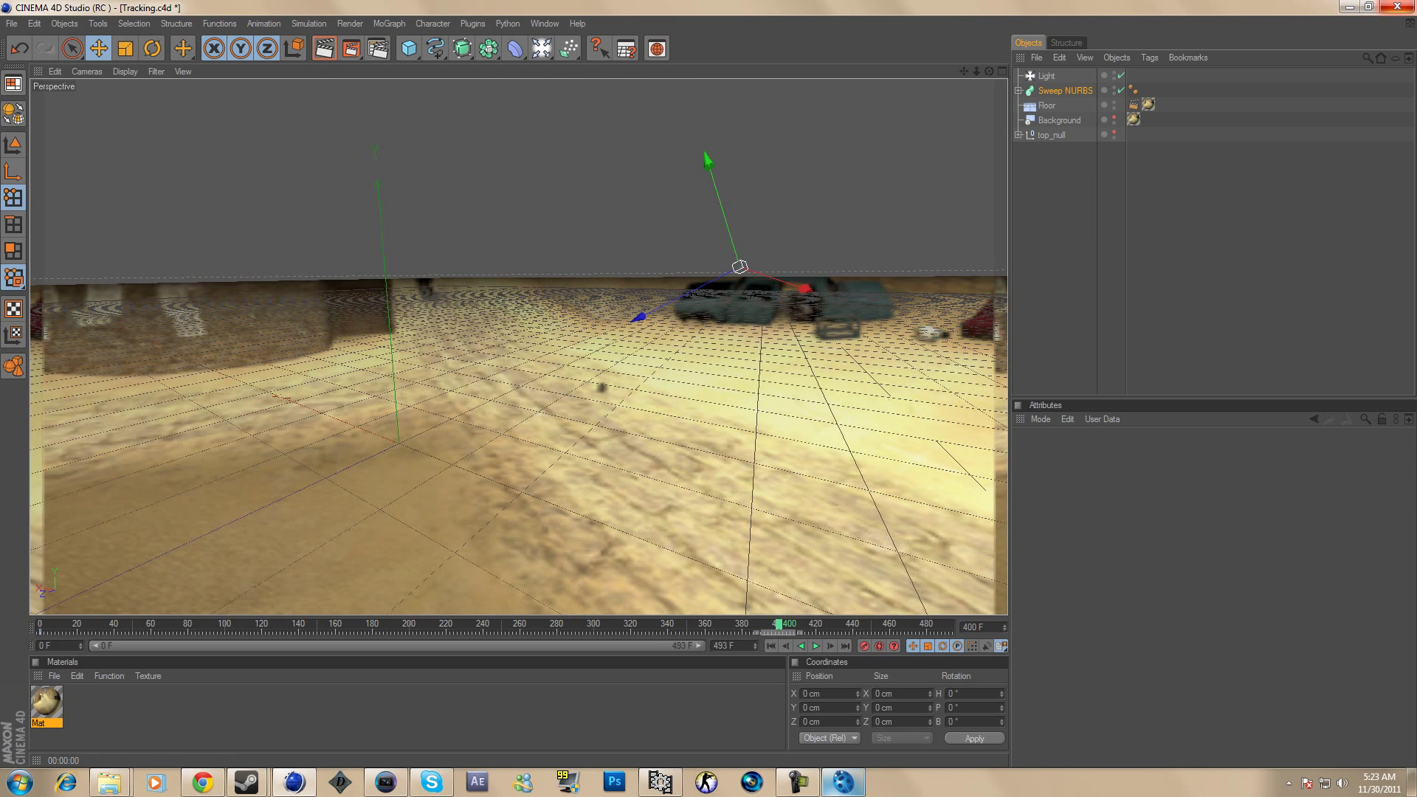
click(879, 646)
click(1065, 91)
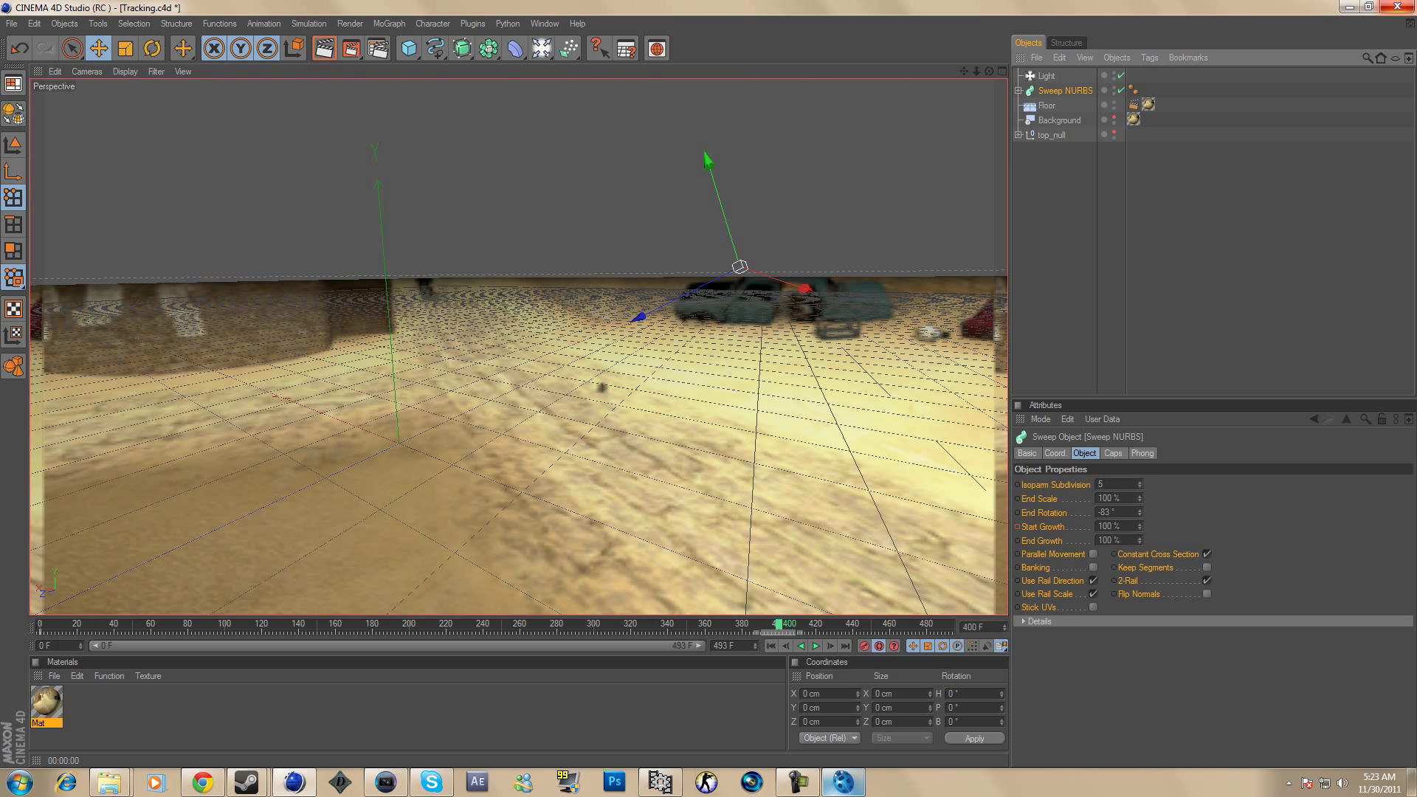
double_click(1109, 526)
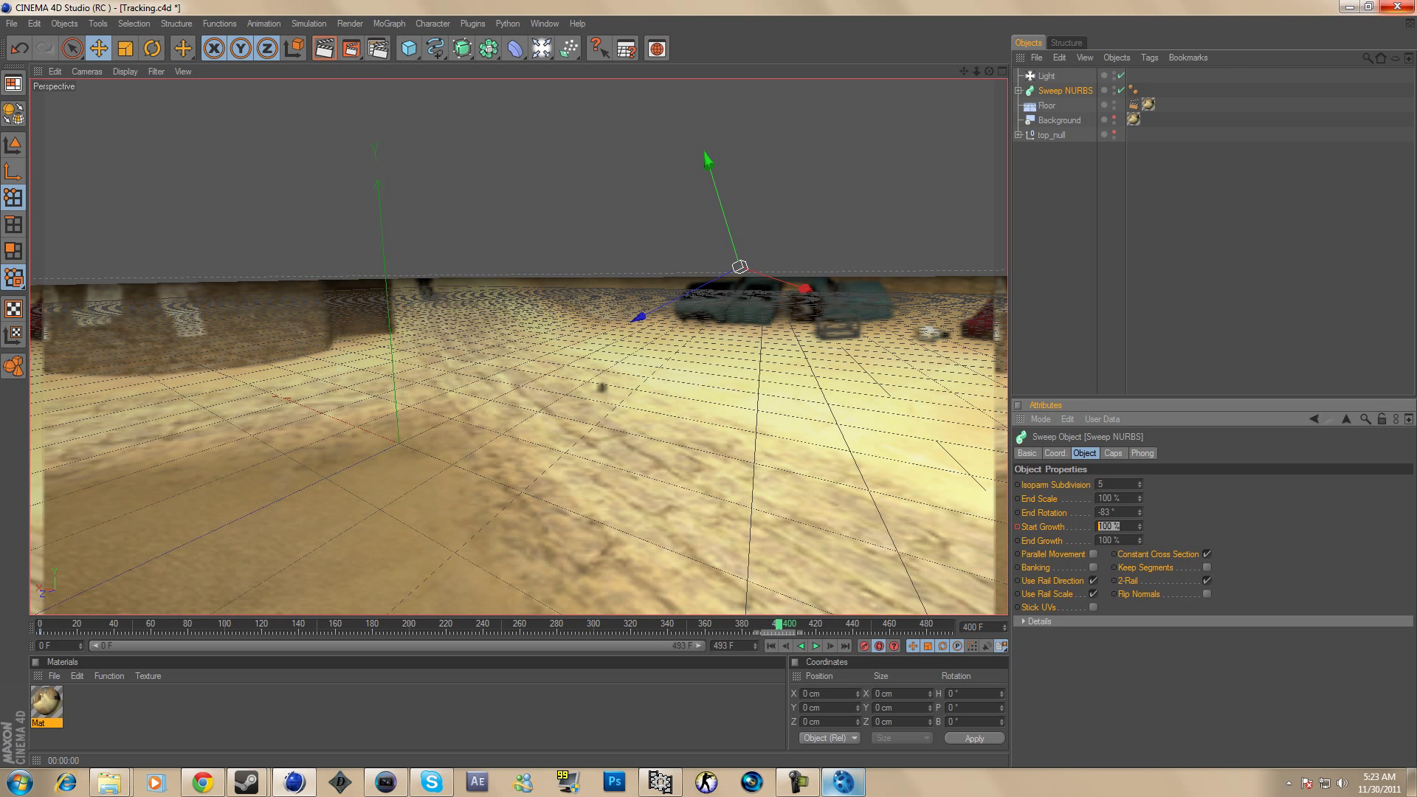
text(20)
key(Return)
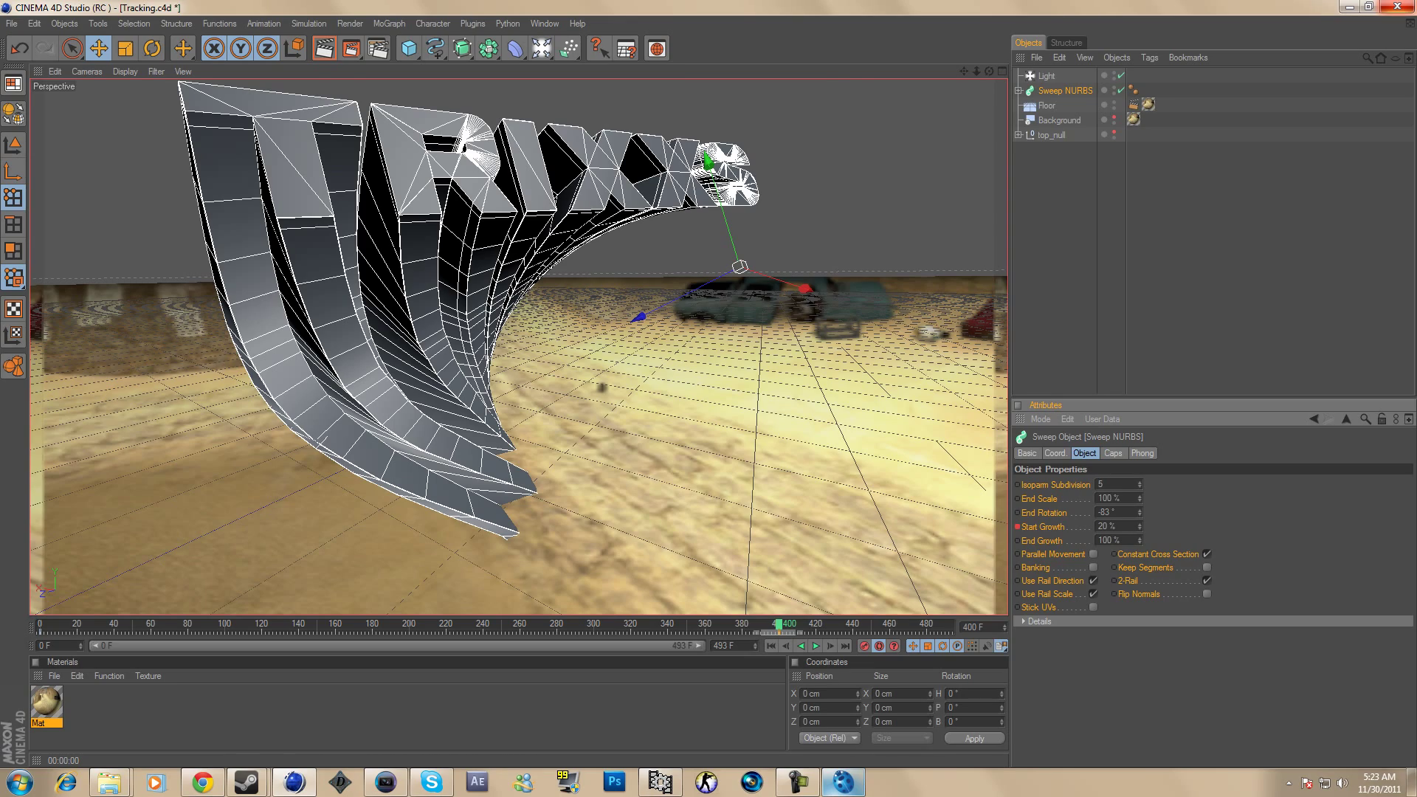
Step: At frame 493, set the Sweep NURBS Start Growth to 0% and record a keyframe for it
drag(778, 625, 949, 625)
drag(1140, 526, 1140, 544)
ctrl+click(1017, 527)
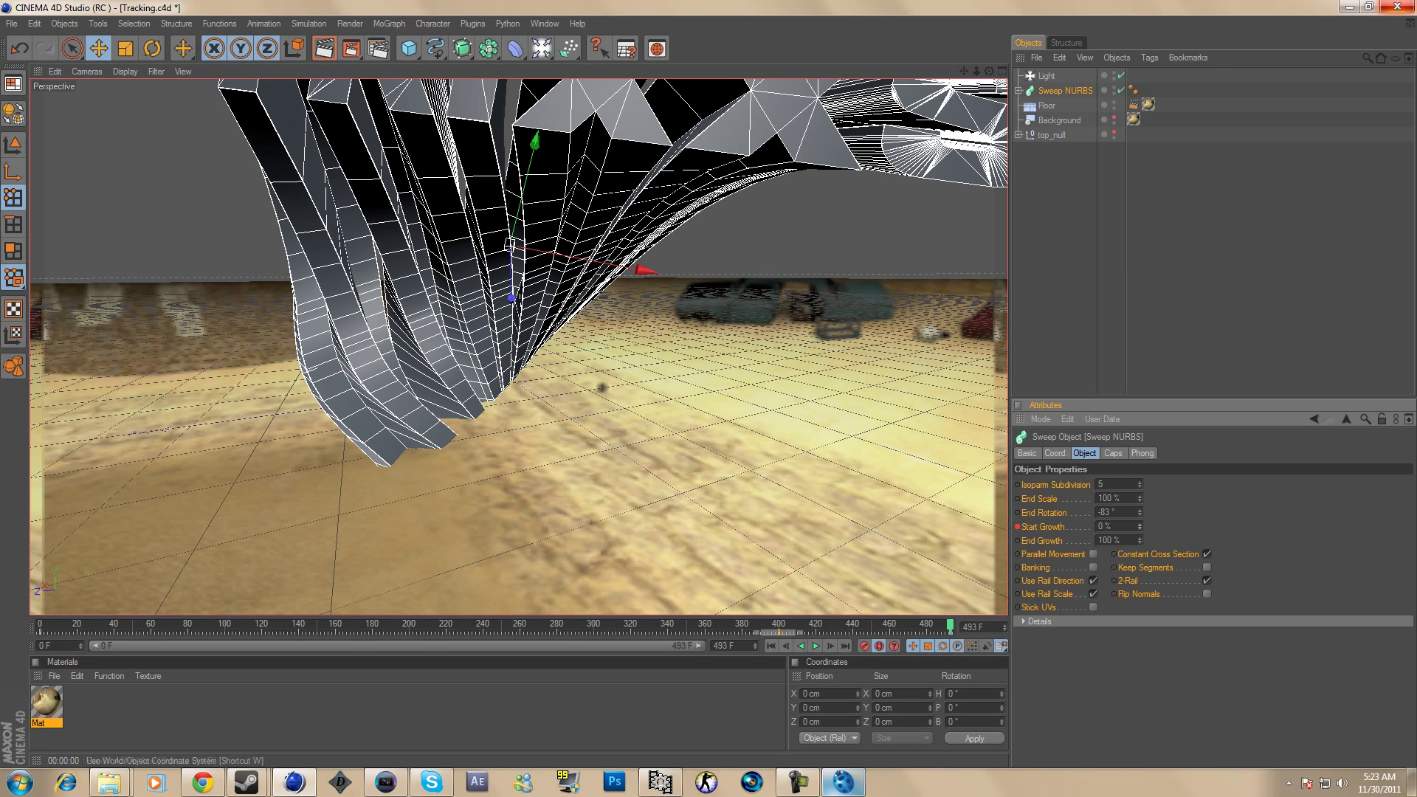
Step: Render the view at frame 493, scrub through the growth animation to frame 355, and render that frame
click(324, 48)
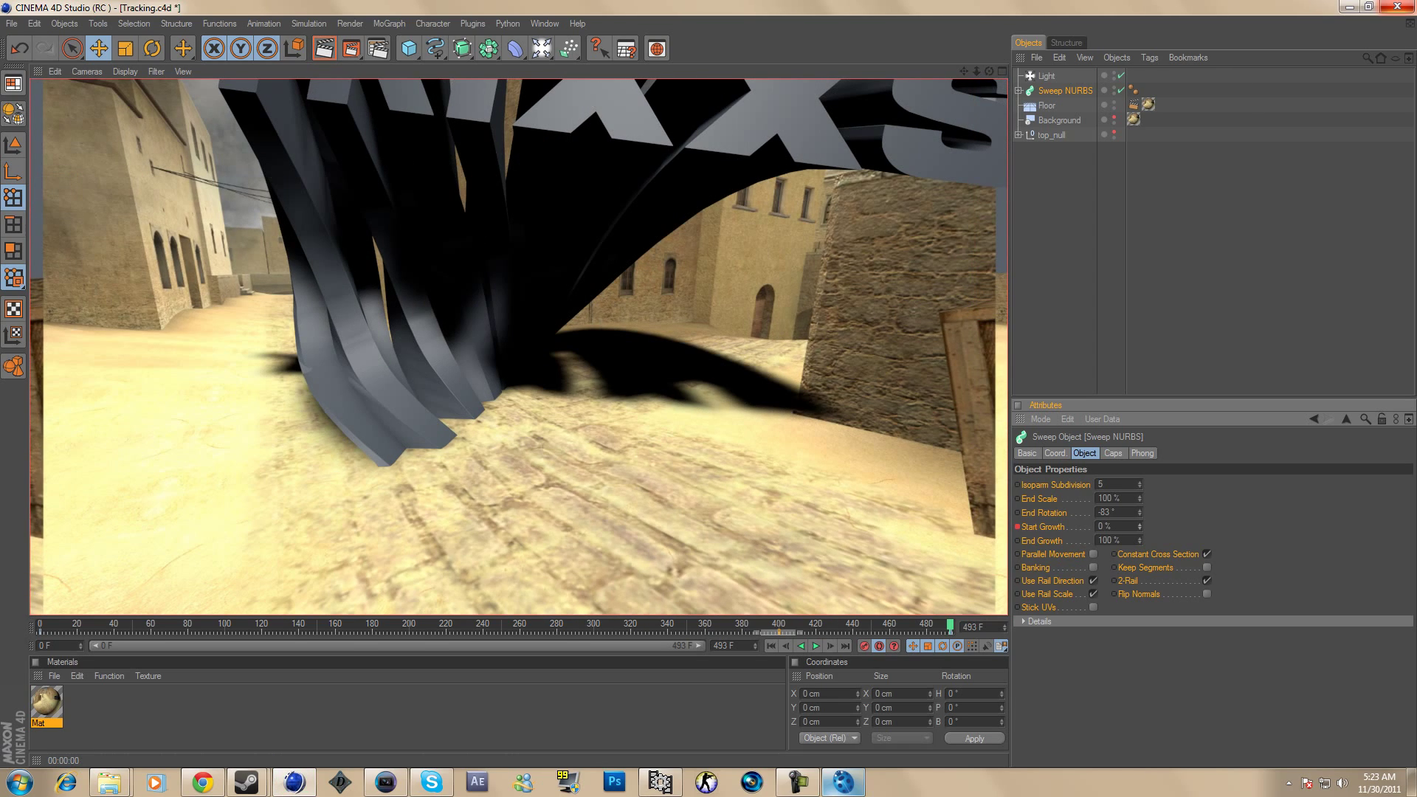
drag(235, 625, 695, 625)
click(324, 49)
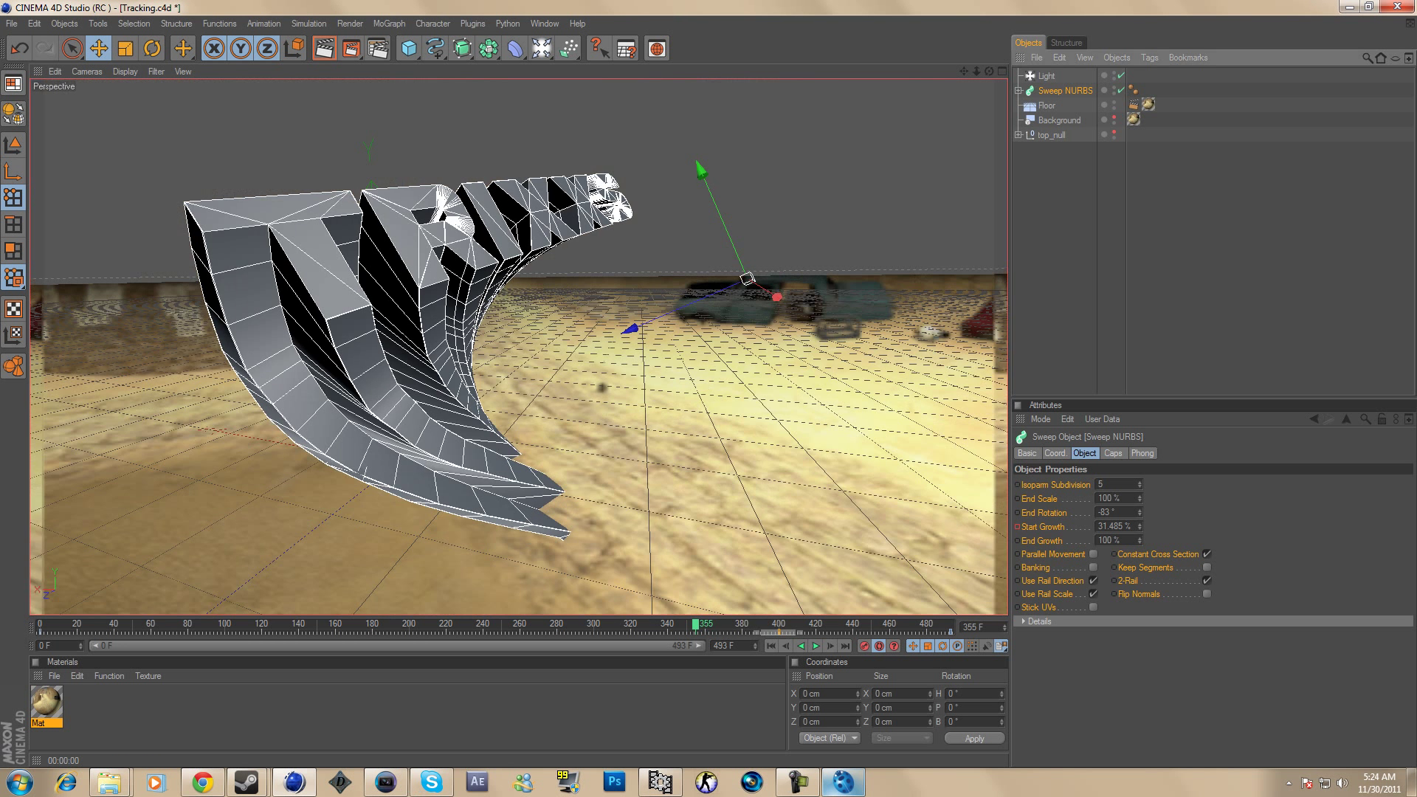
Step: Give the swept text's start a Fillet Cap with 54 steps and a 14.045 cm radius, and render the view at frame 355
click(1113, 453)
click(1123, 484)
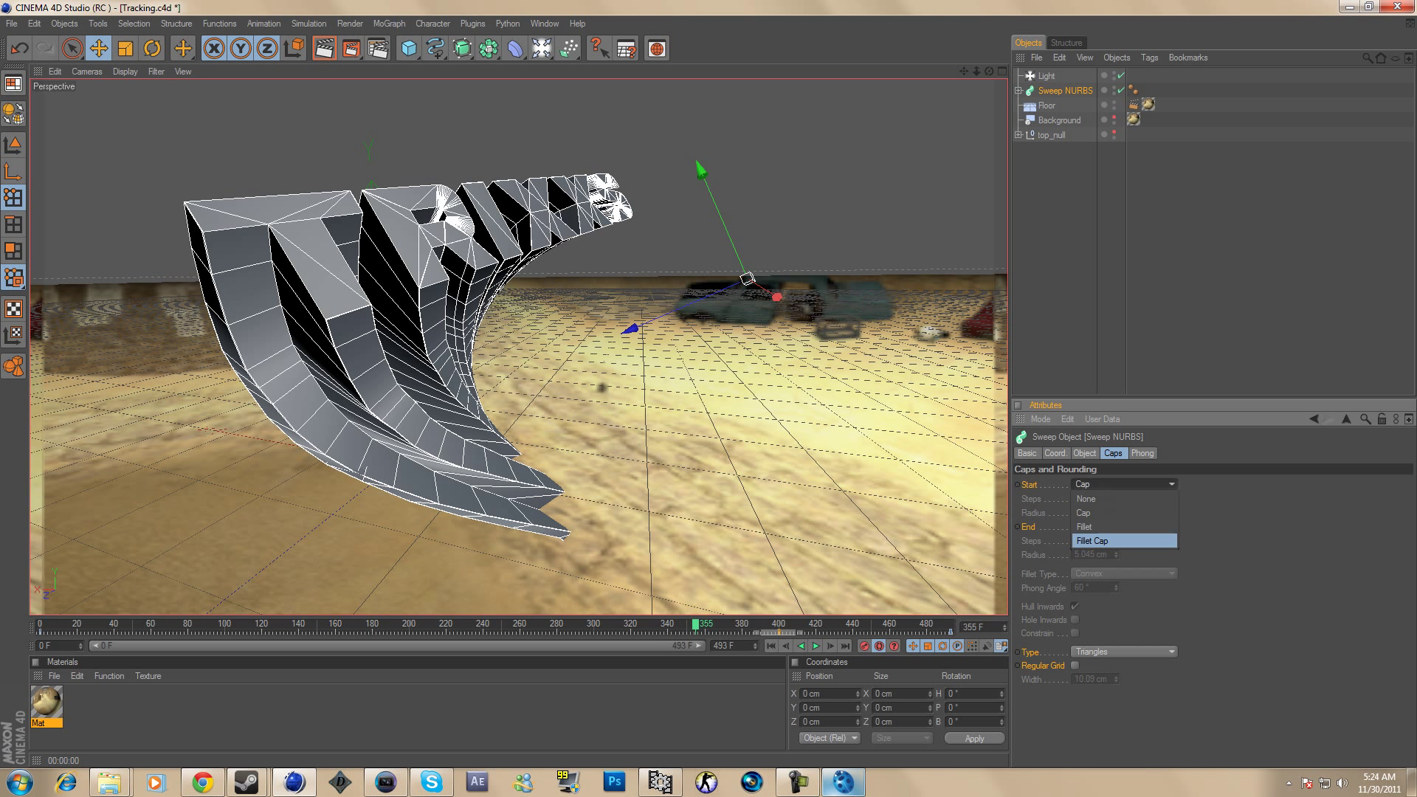
click(1106, 541)
drag(1115, 499, 1116, 459)
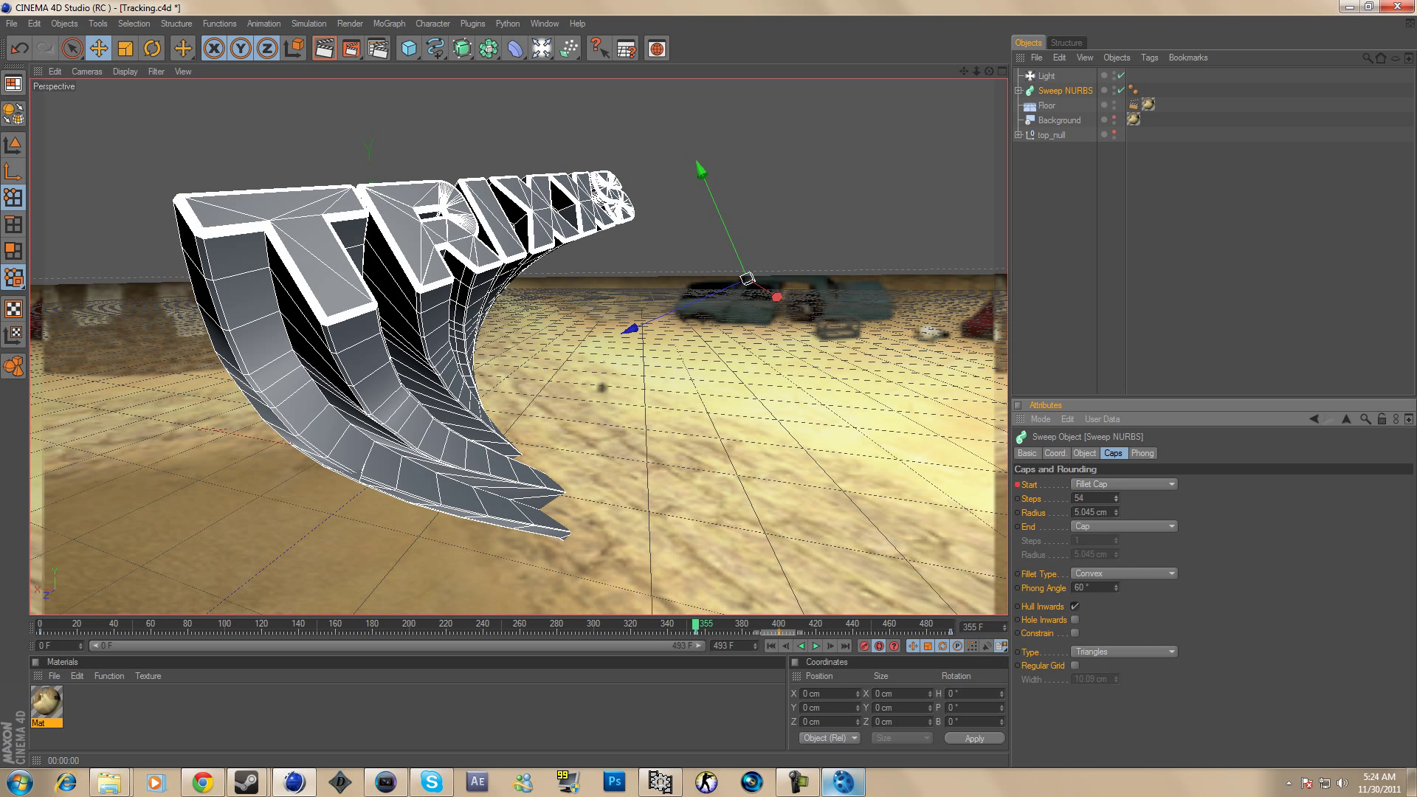
drag(1116, 512, 1116, 481)
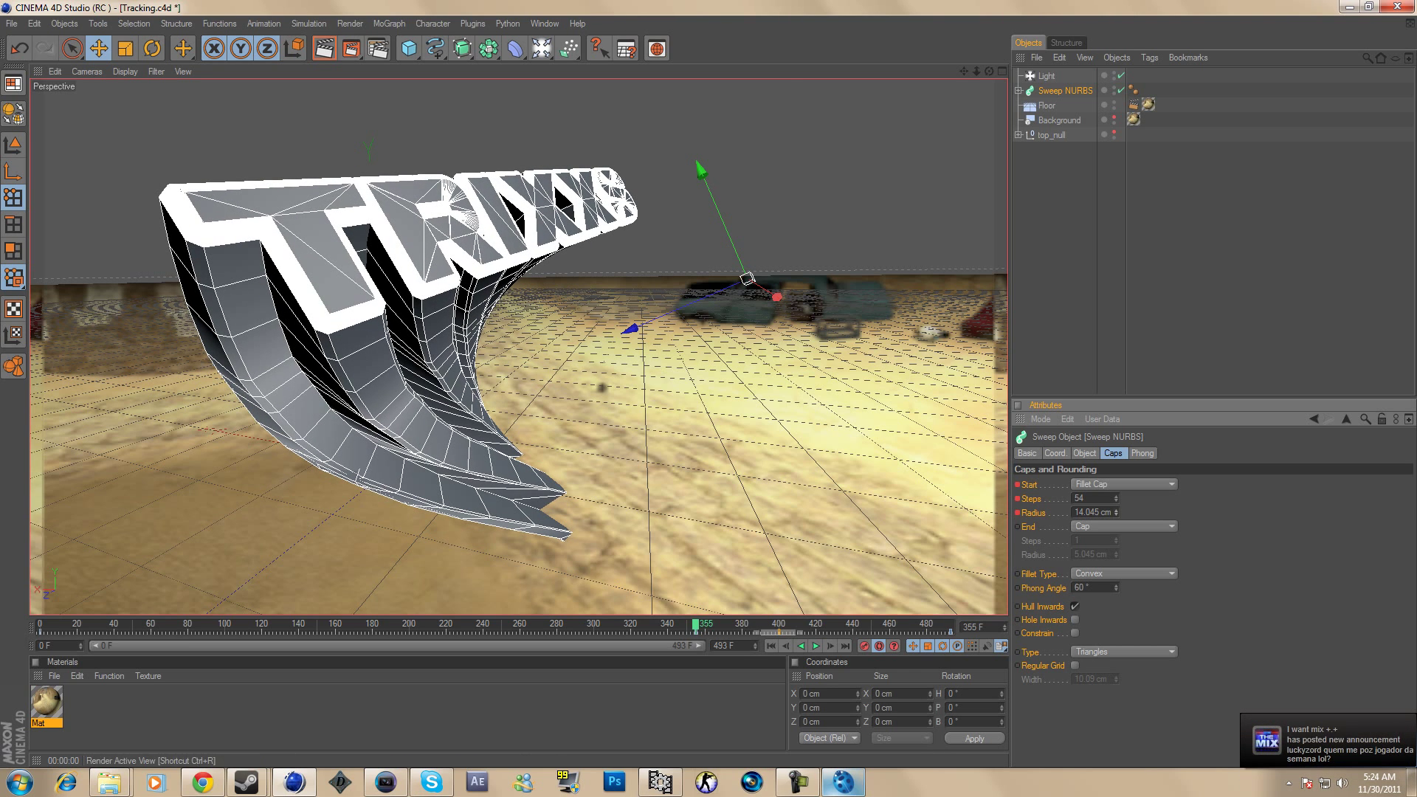
click(323, 48)
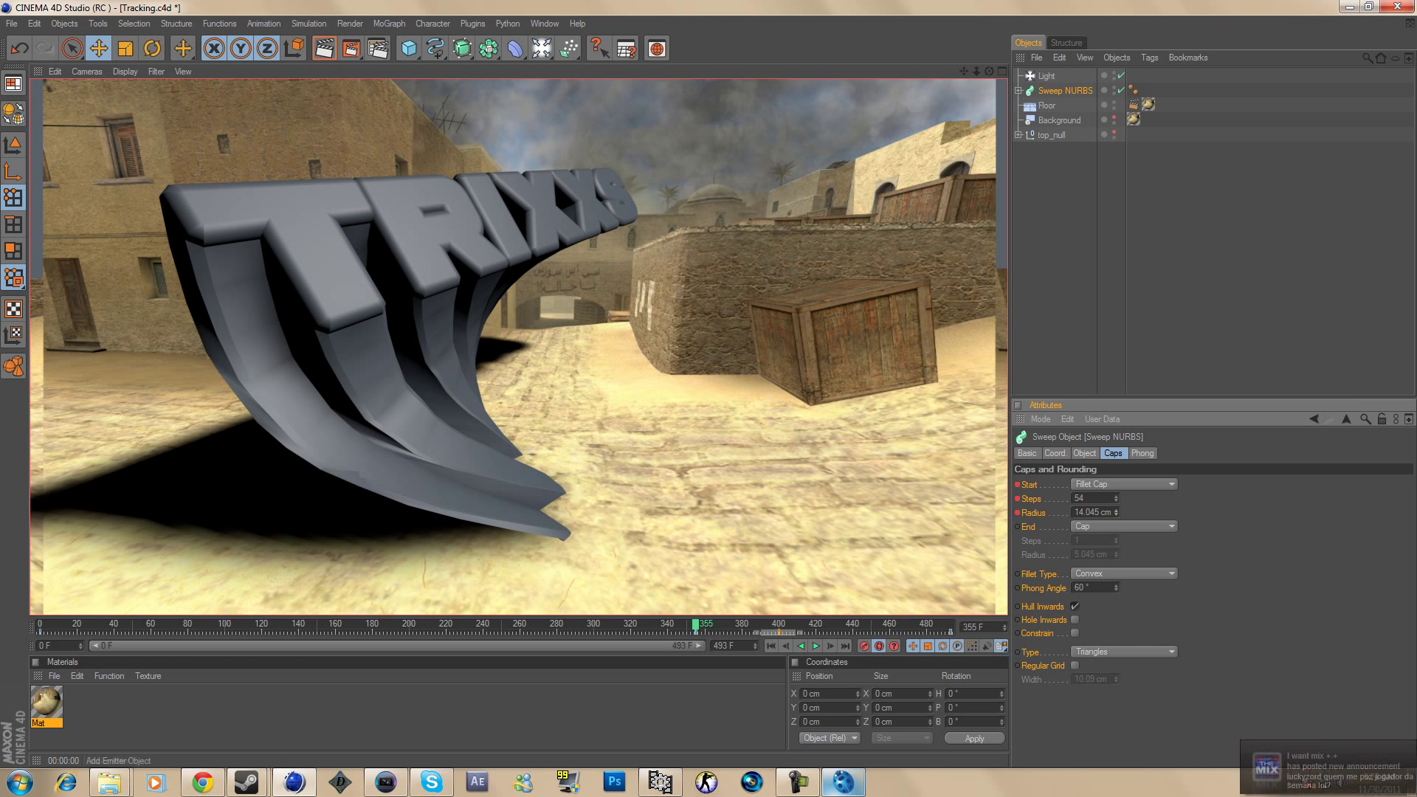
Step: Load the Metal 1 and Stone 6 presets from the 3n19ma Hardcore Materials library into the scene's materials
key(shift+F8)
click(212, 146)
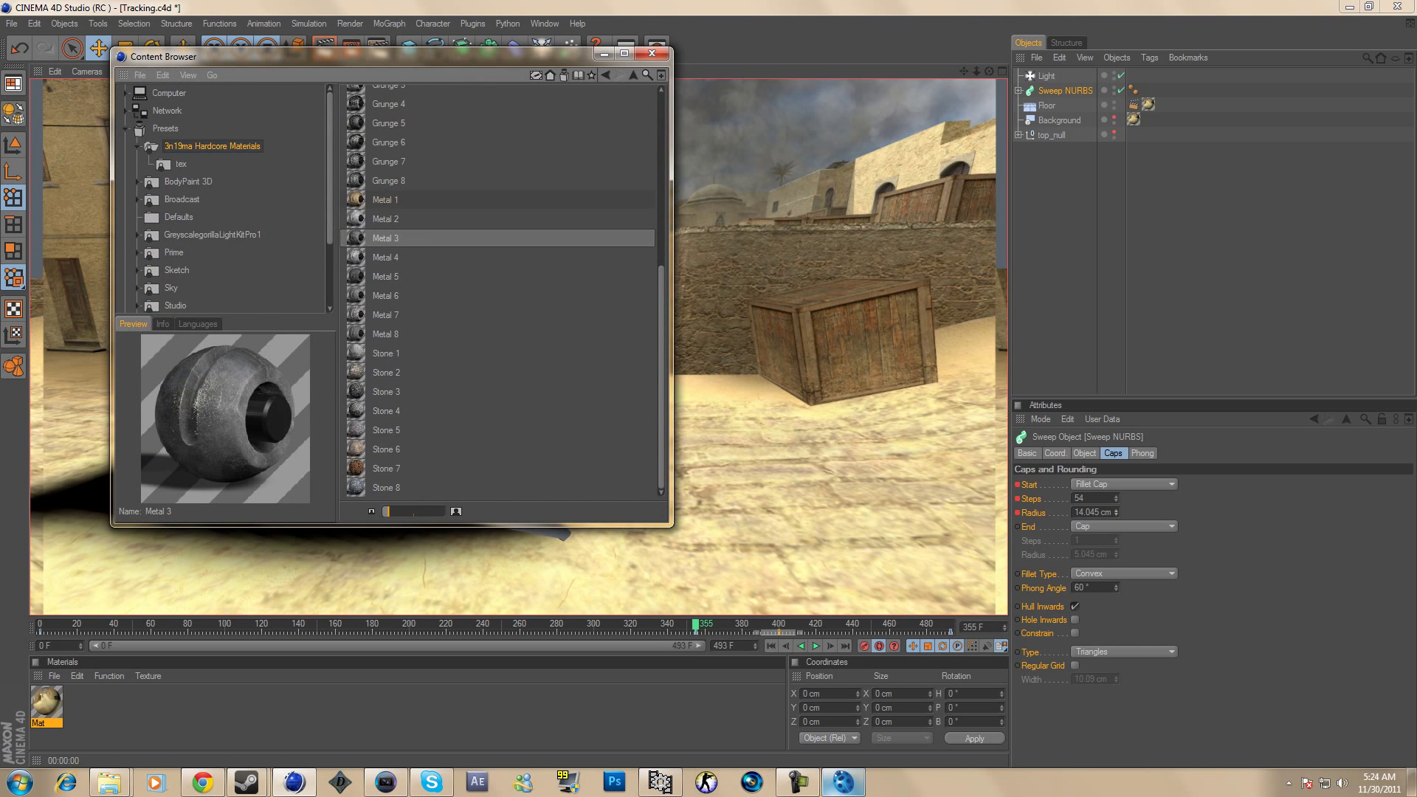
double_click(383, 199)
click(386, 468)
click(386, 450)
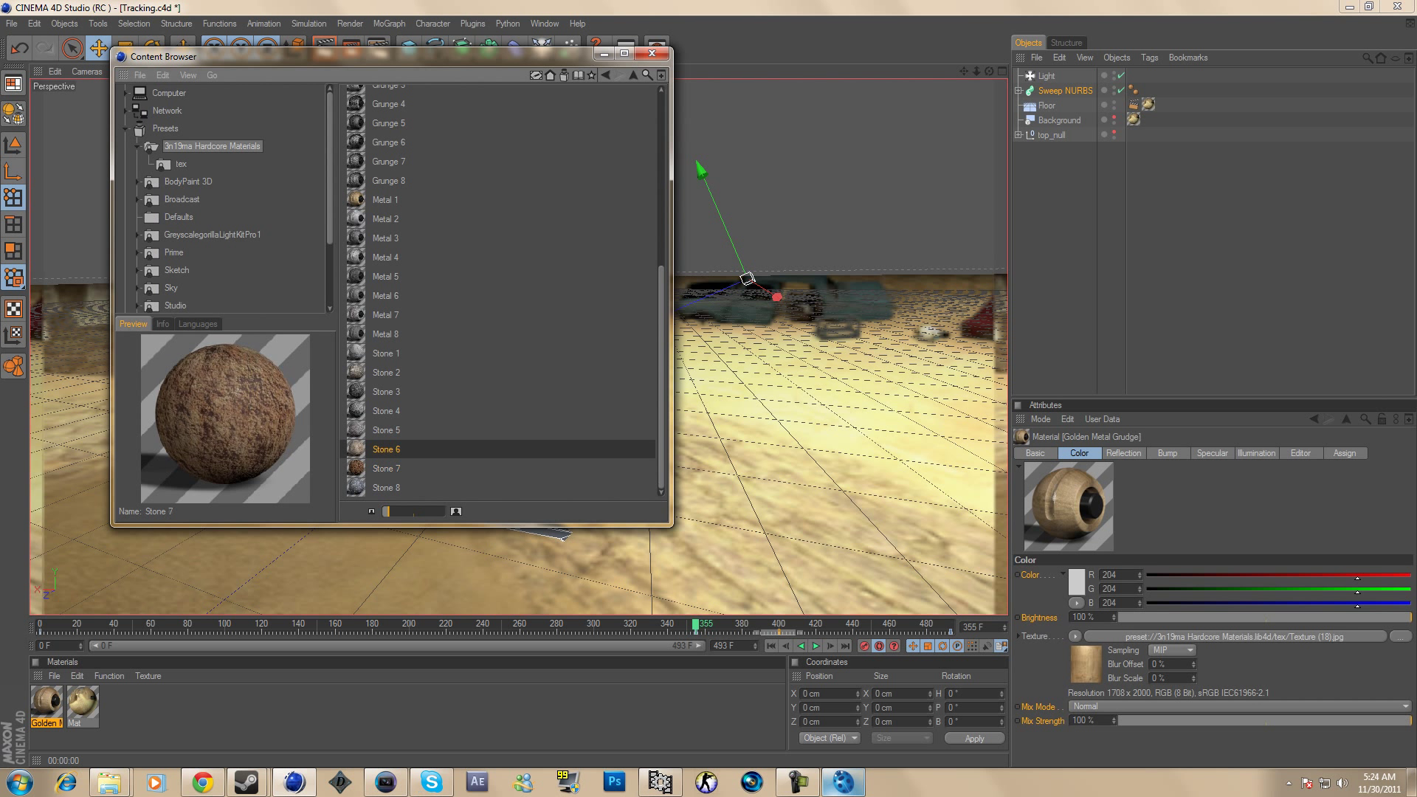
double_click(385, 449)
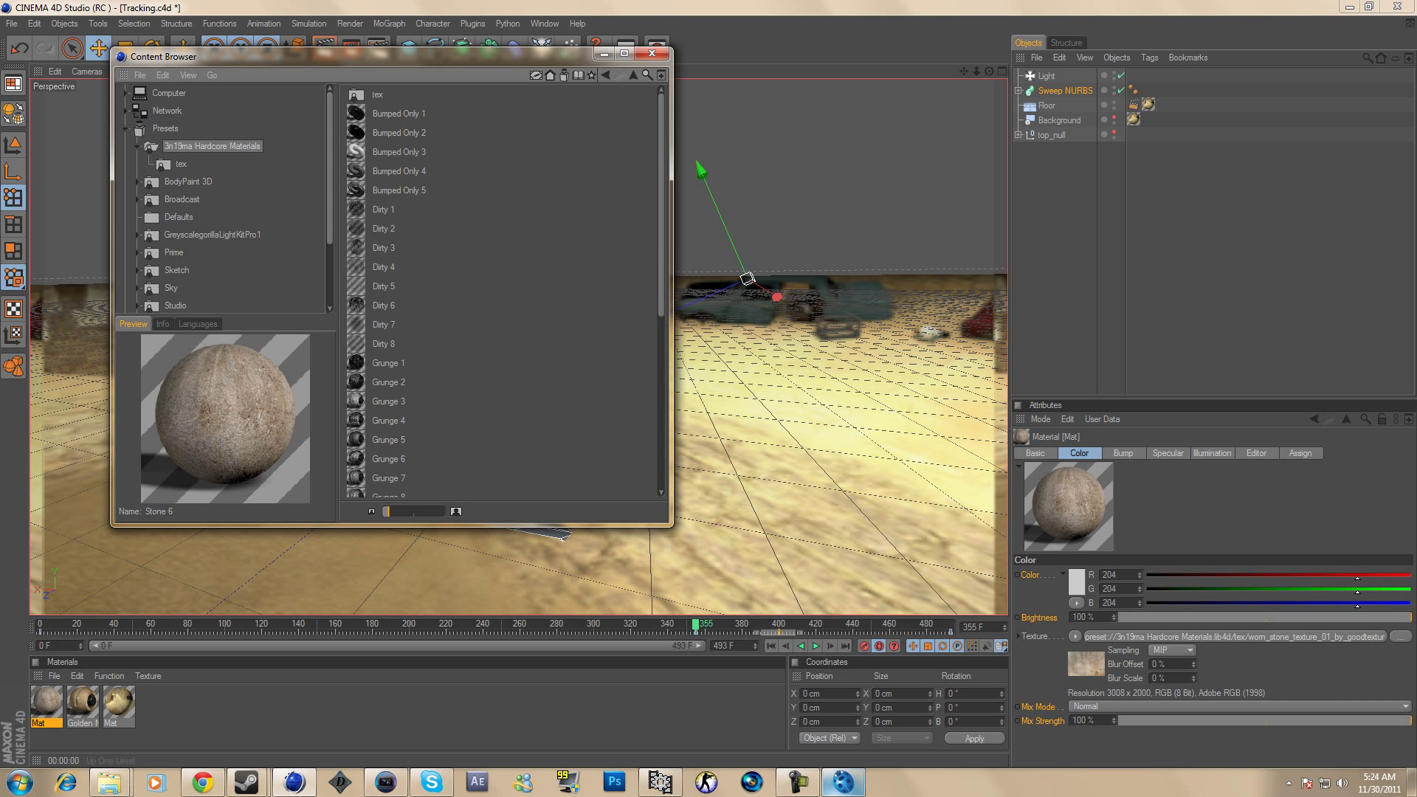
click(651, 53)
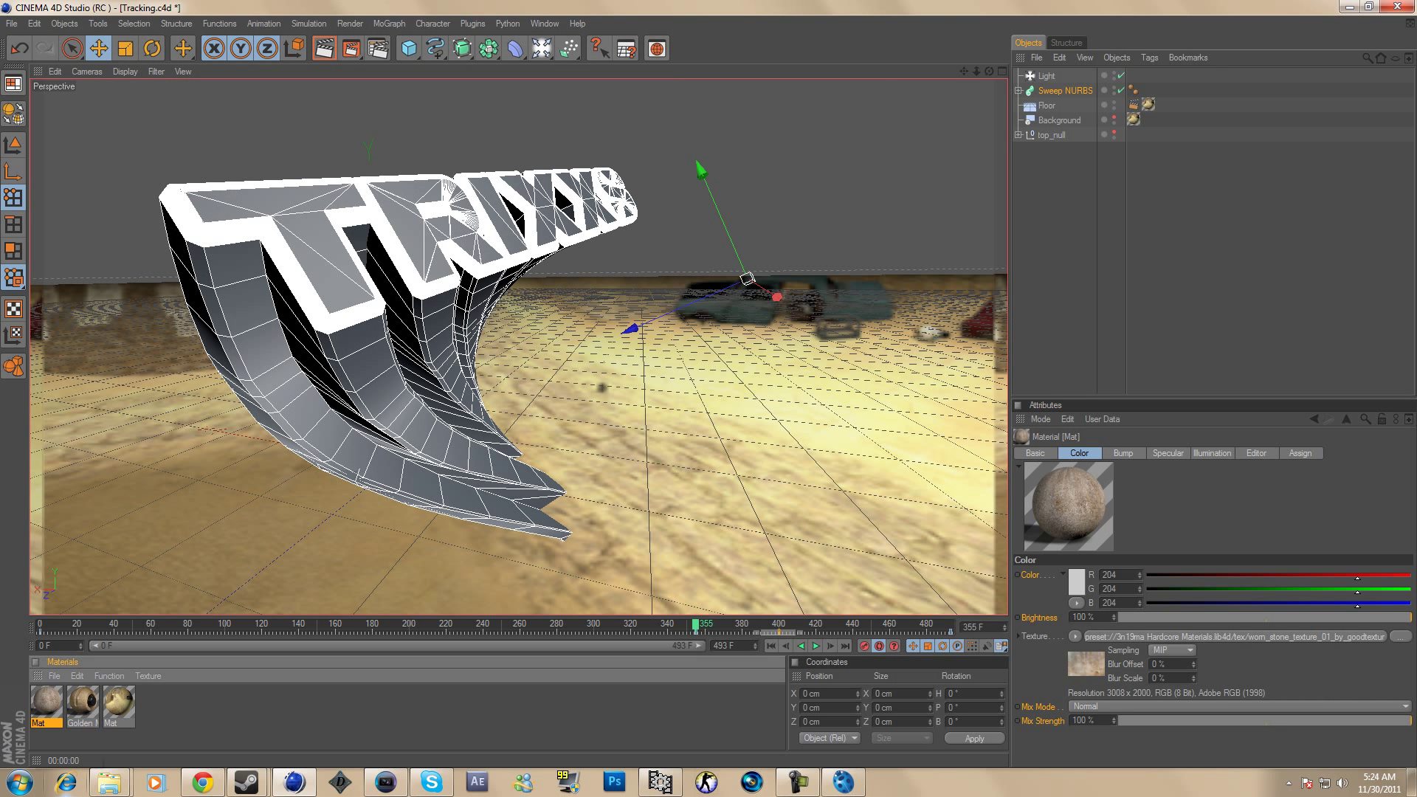
Step: Apply the Golden Metal Grudge material to the swept text, switch its projection to Flat, and render the view at frame 407
drag(83, 701, 339, 384)
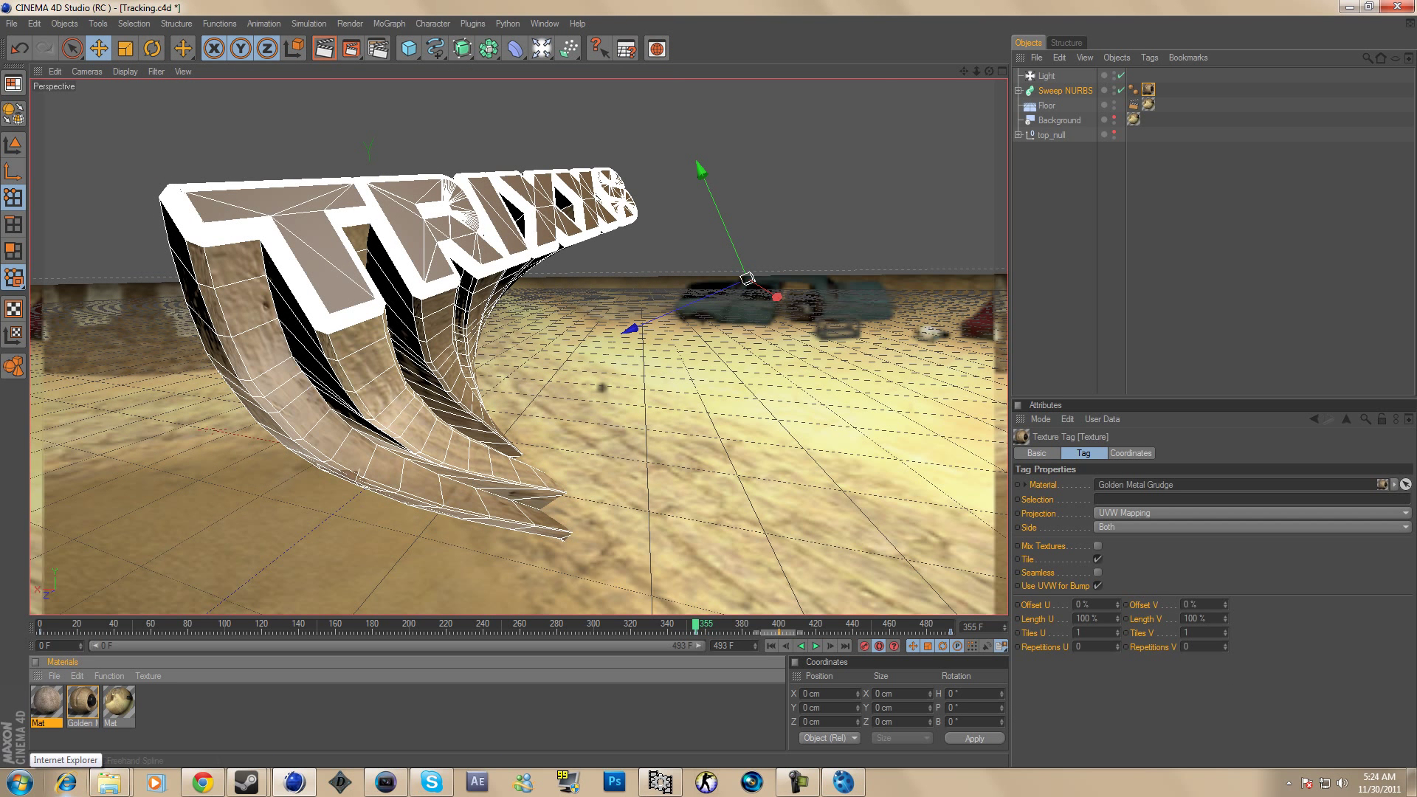
click(324, 49)
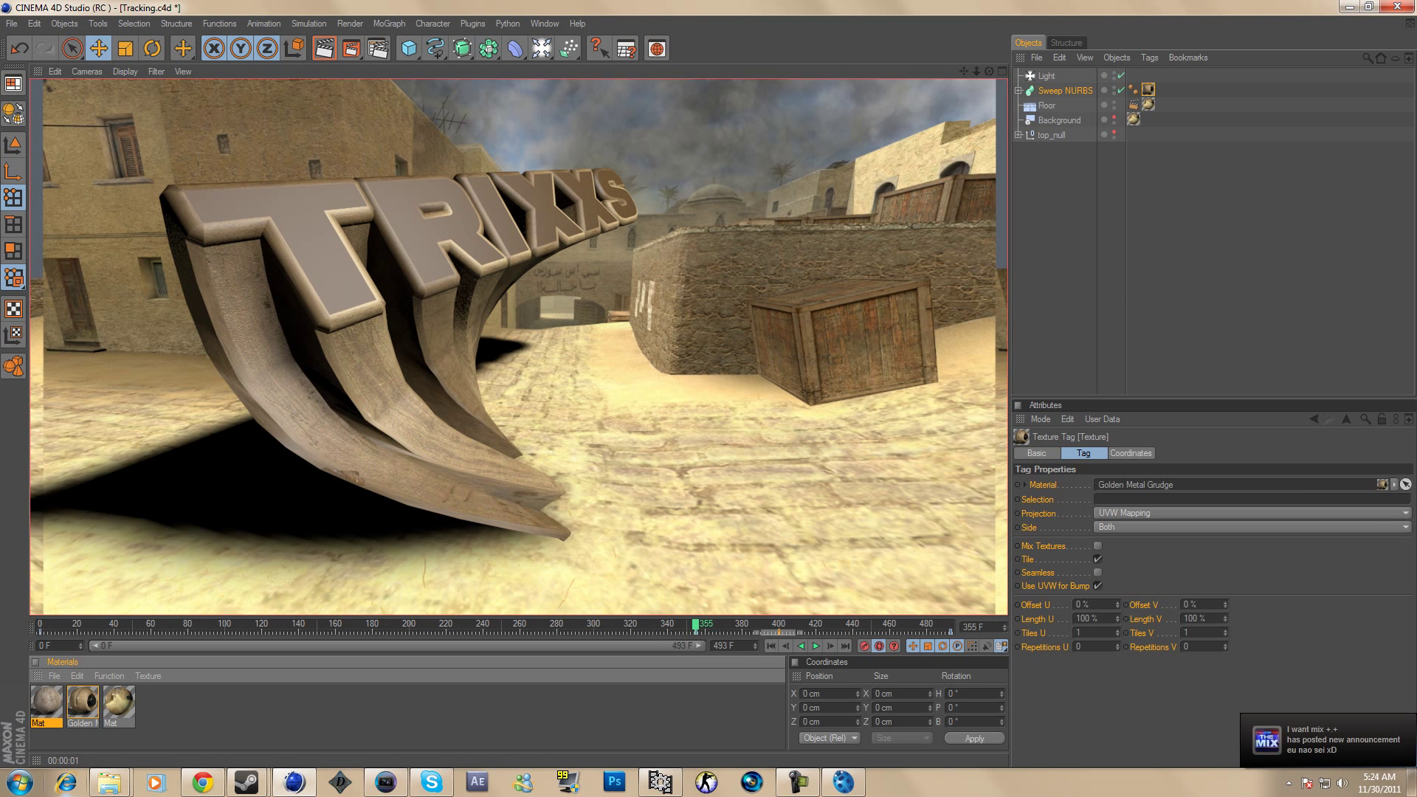
click(1064, 91)
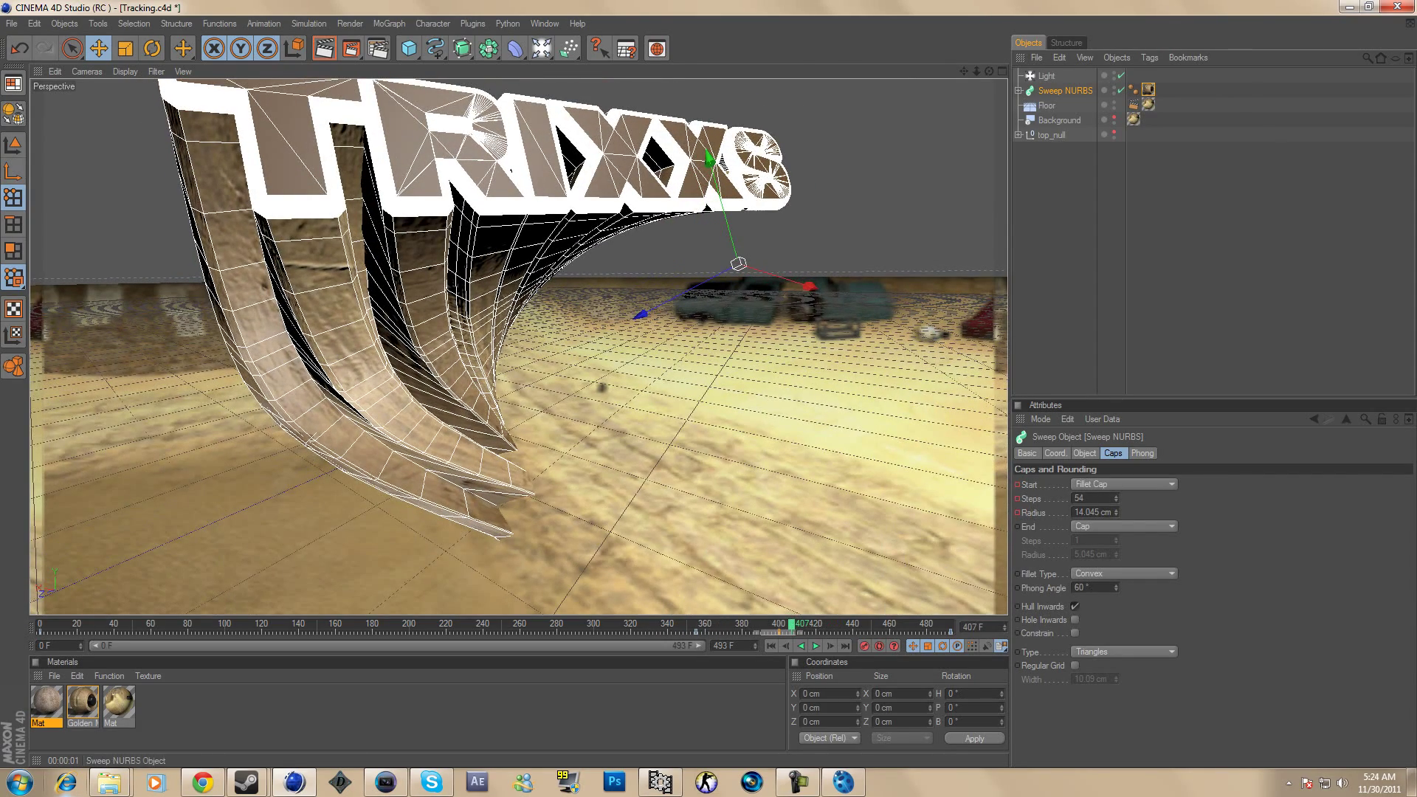
click(1147, 89)
click(1180, 512)
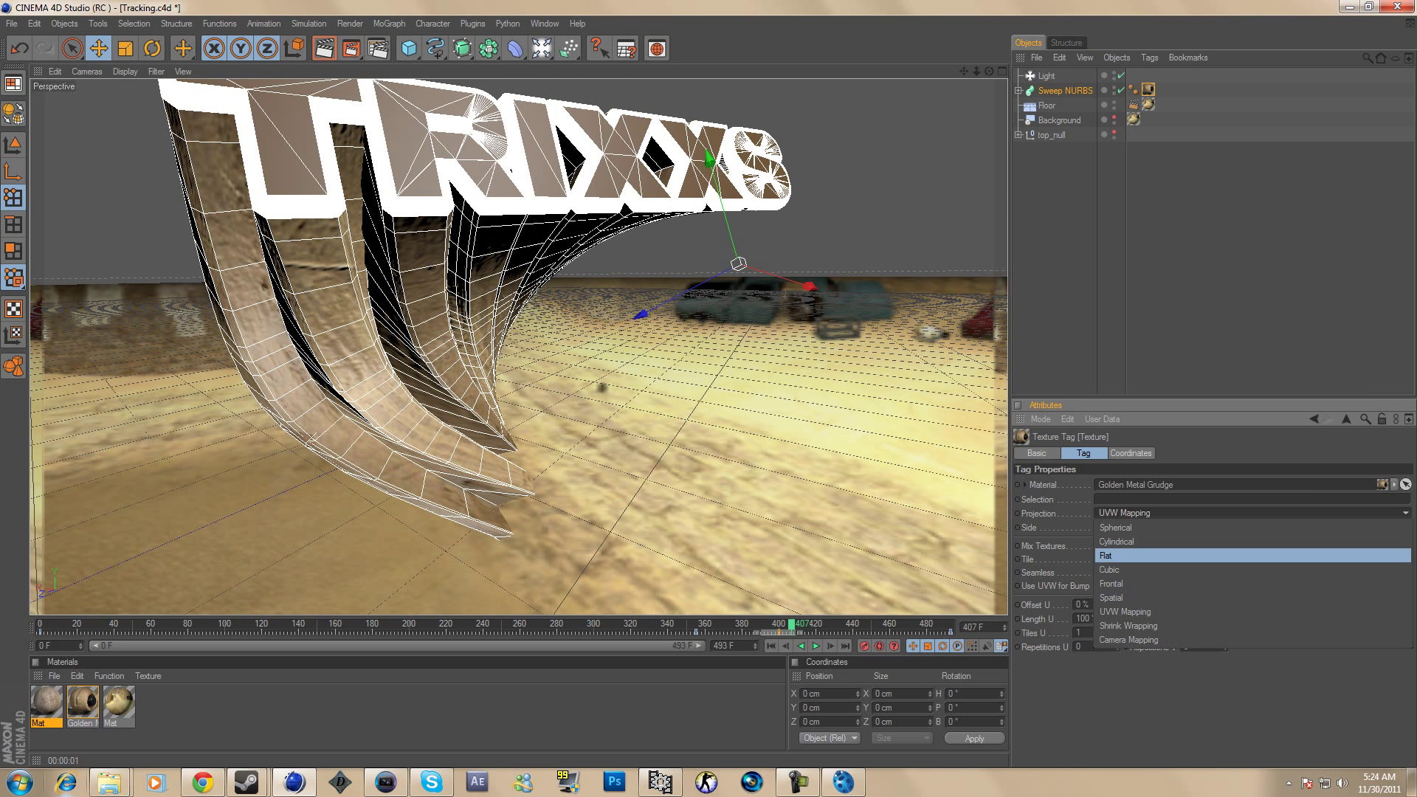
click(1107, 555)
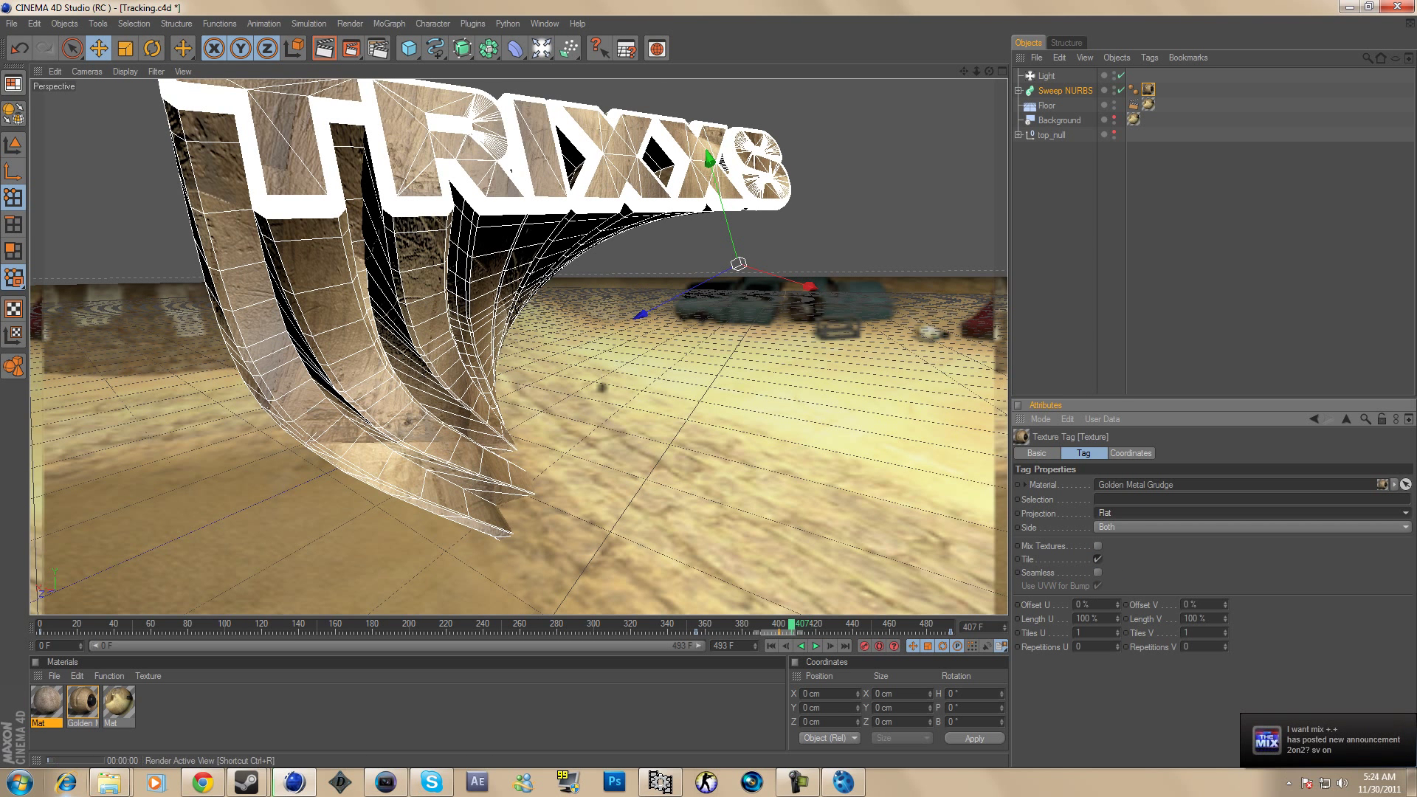
click(324, 49)
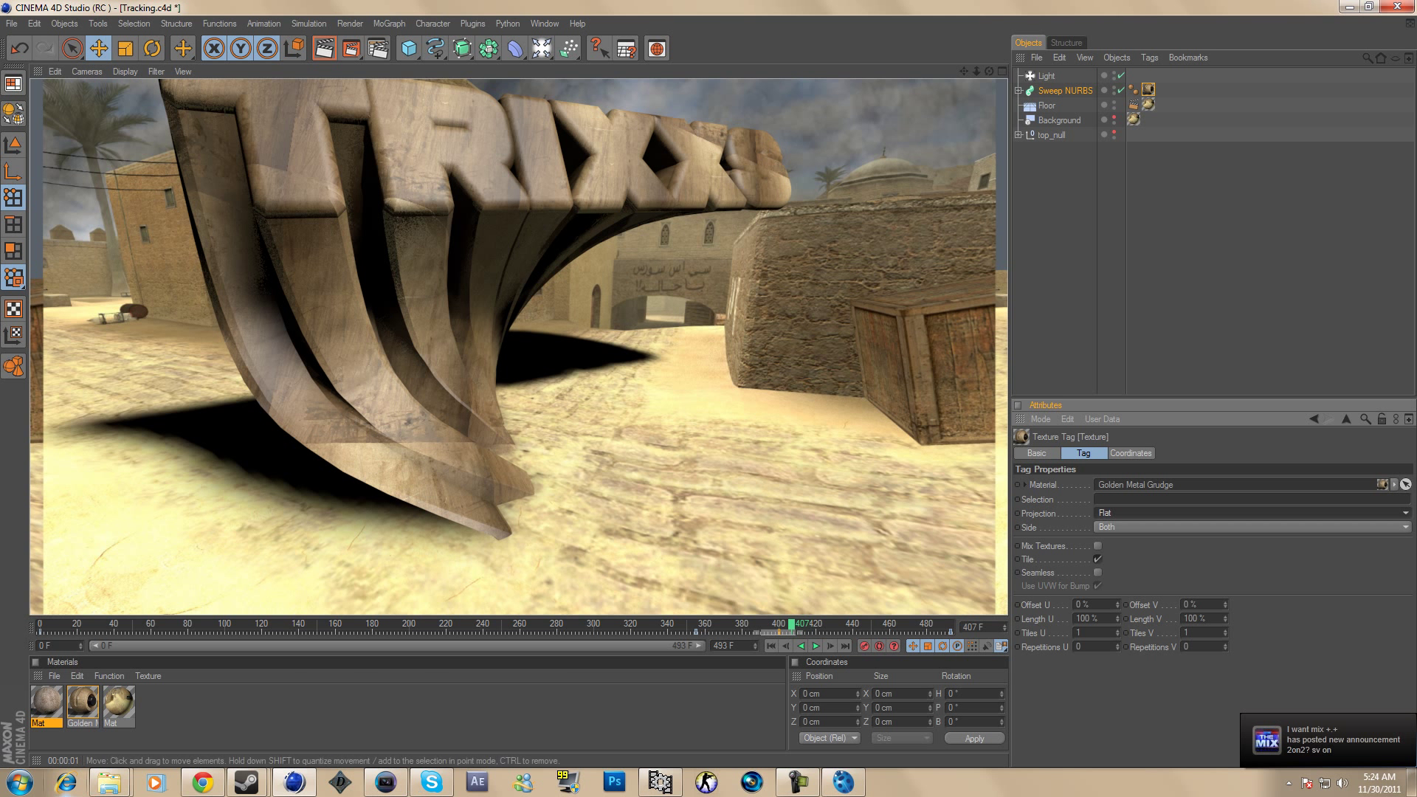
Step: Apply the Stone 6 material to the swept text and render the view at frame 407
click(83, 701)
drag(46, 701, 354, 384)
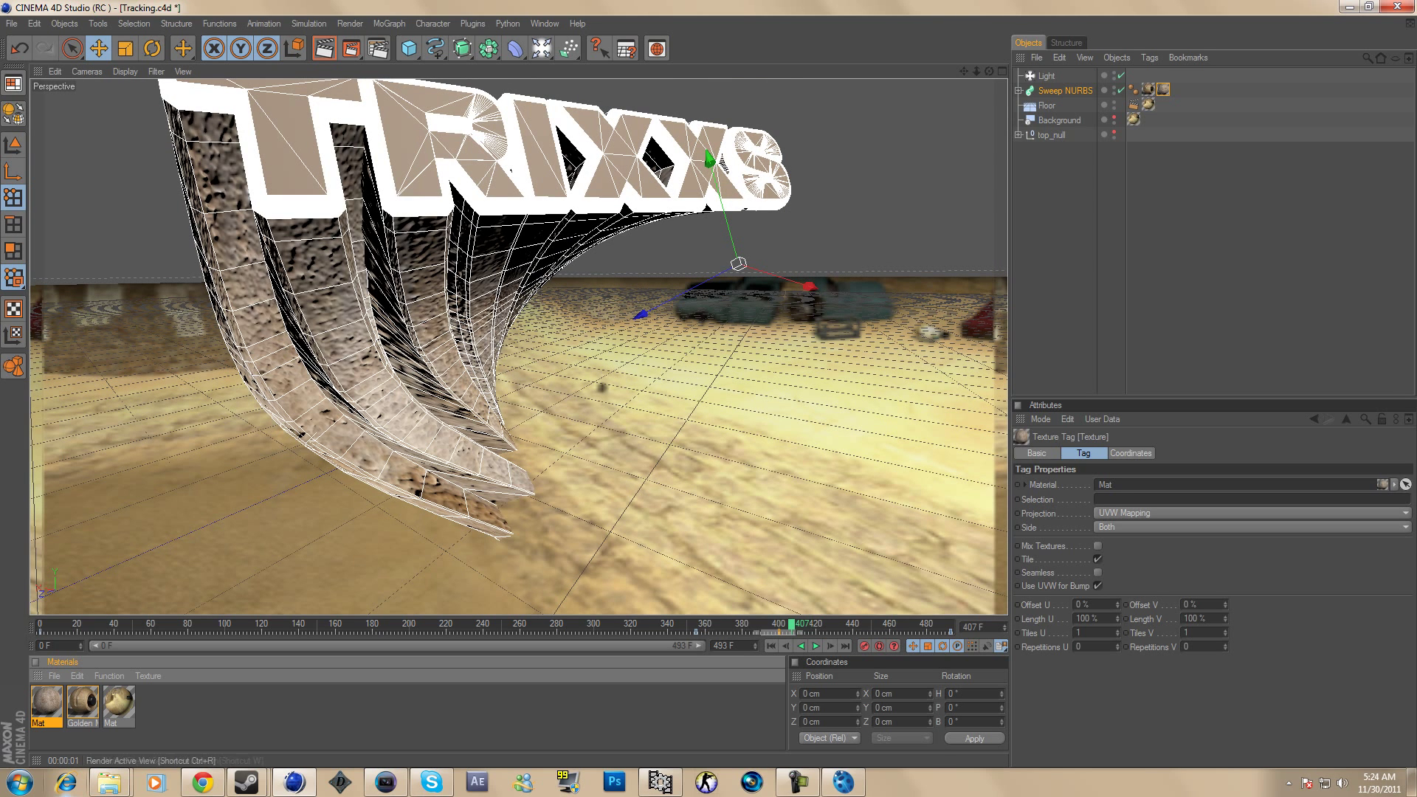
click(323, 49)
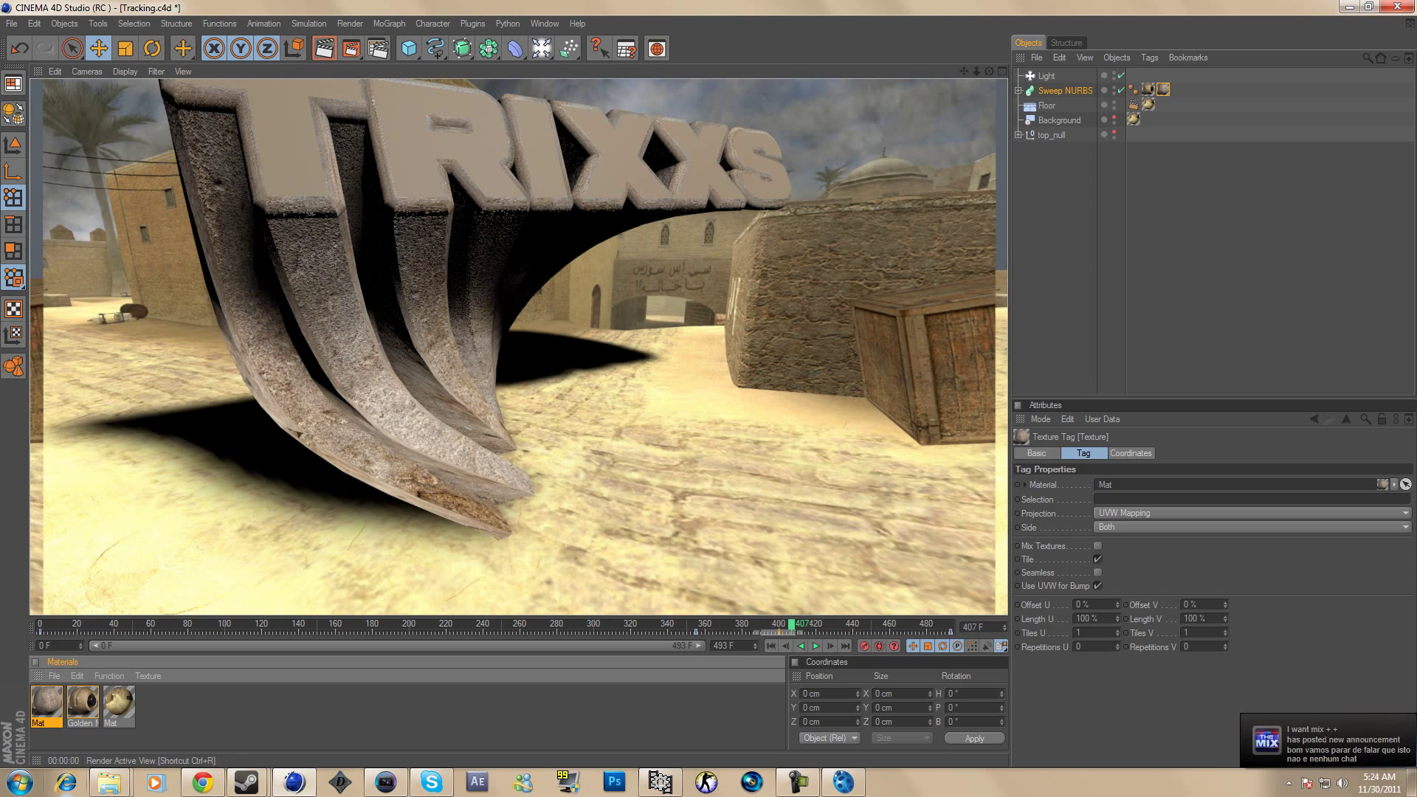
Step: Remove the Stone 6 material from the swept text and render the view at frame 407
click(1163, 90)
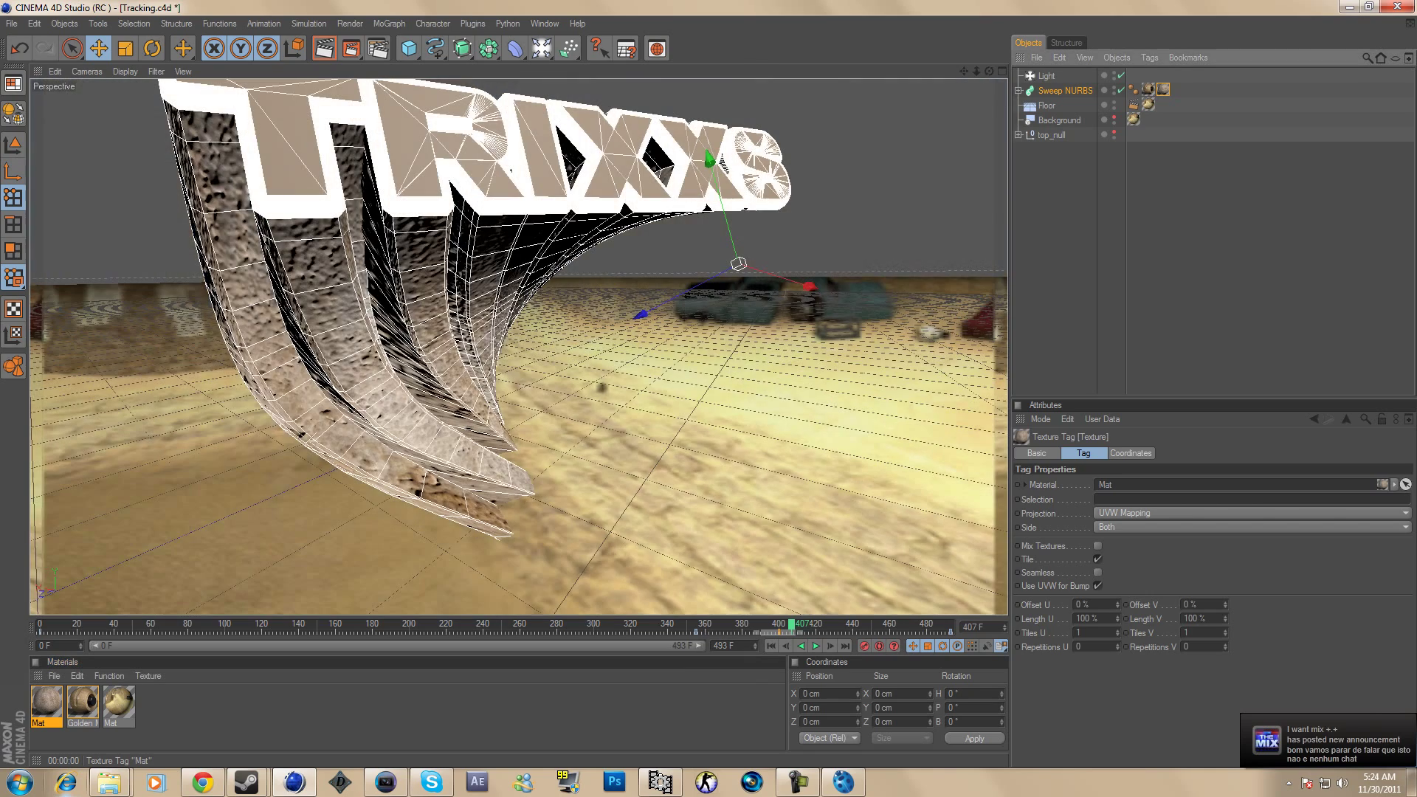
key(Delete)
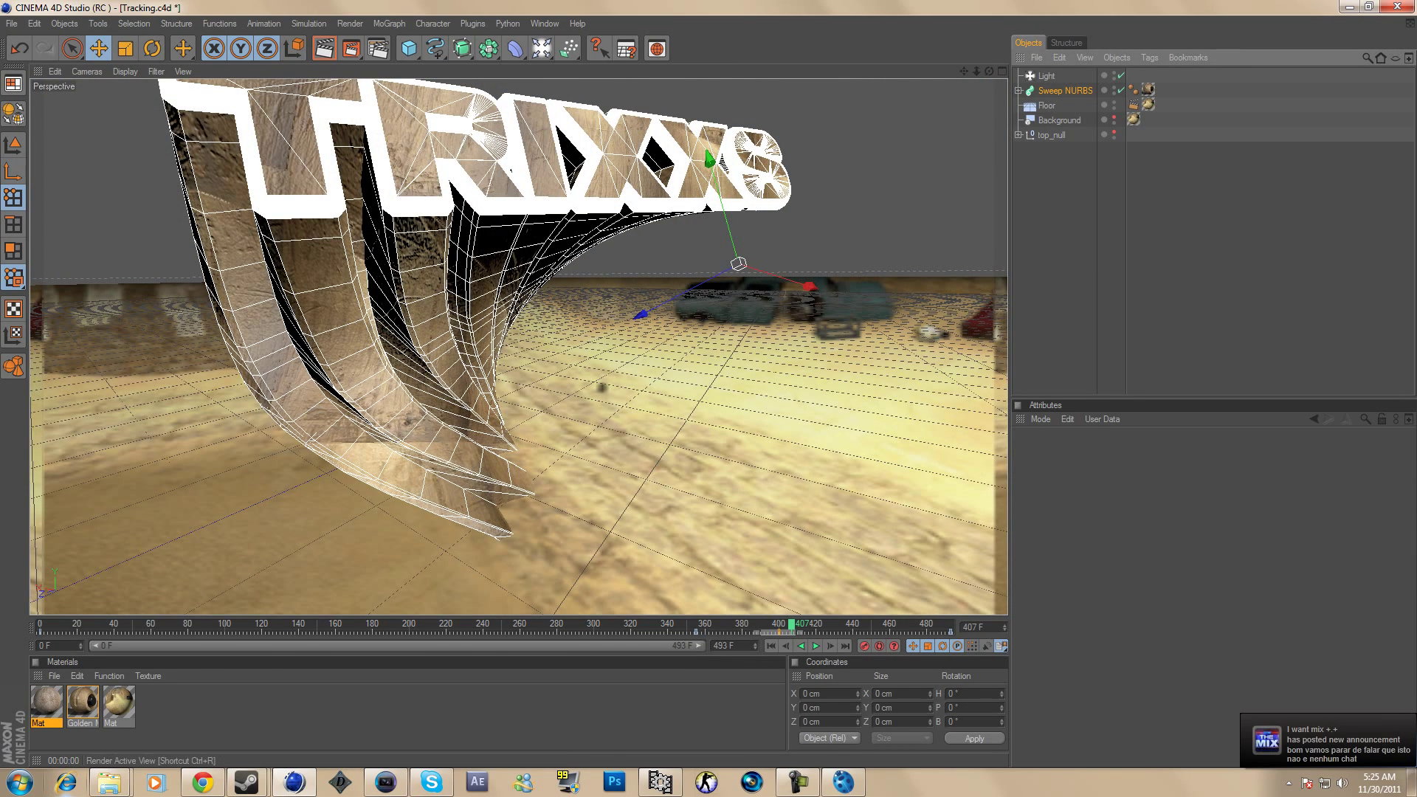
key(ctrl+r)
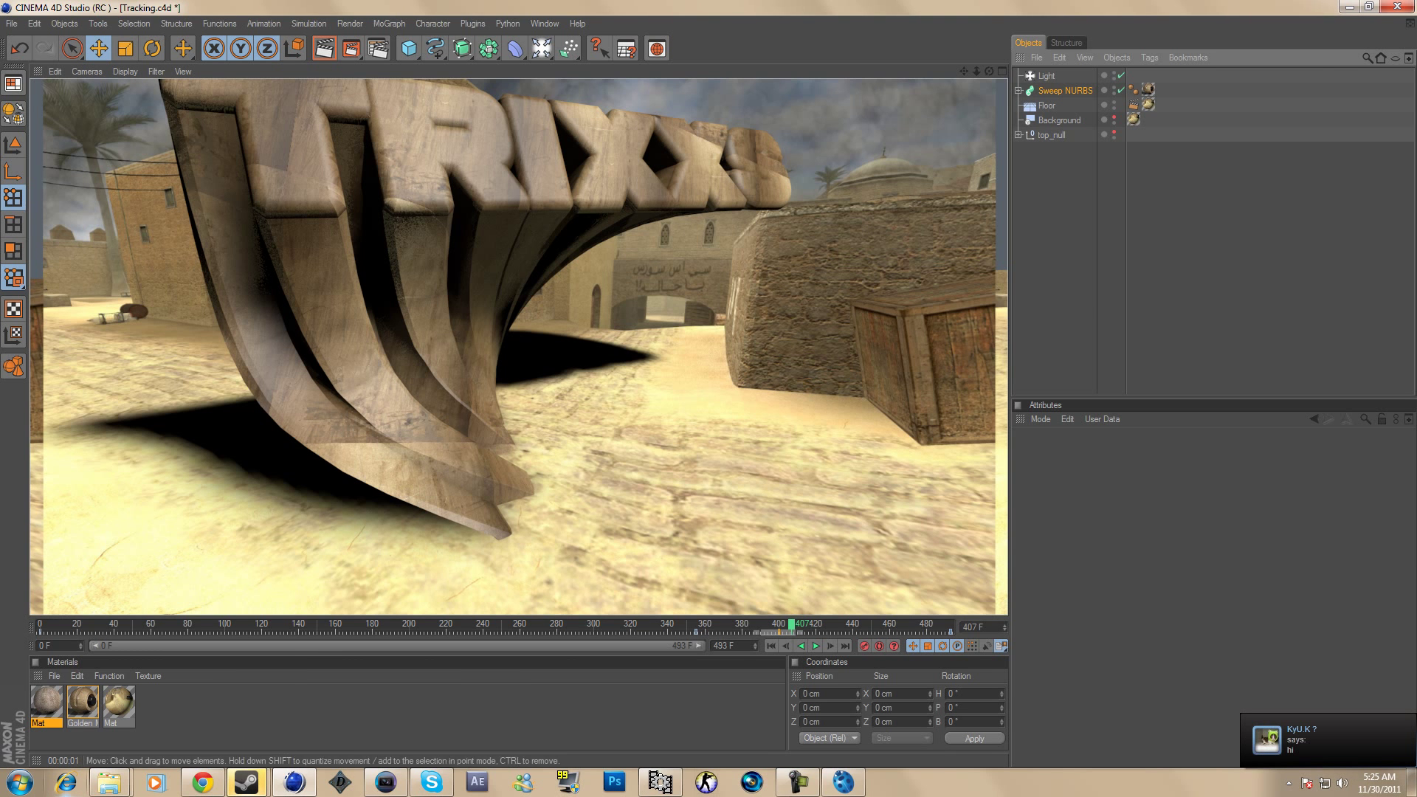
Step: Lower the Golden Metal Grudge material's reflection brightness to 2% and render the view at frame 407
double_click(82, 702)
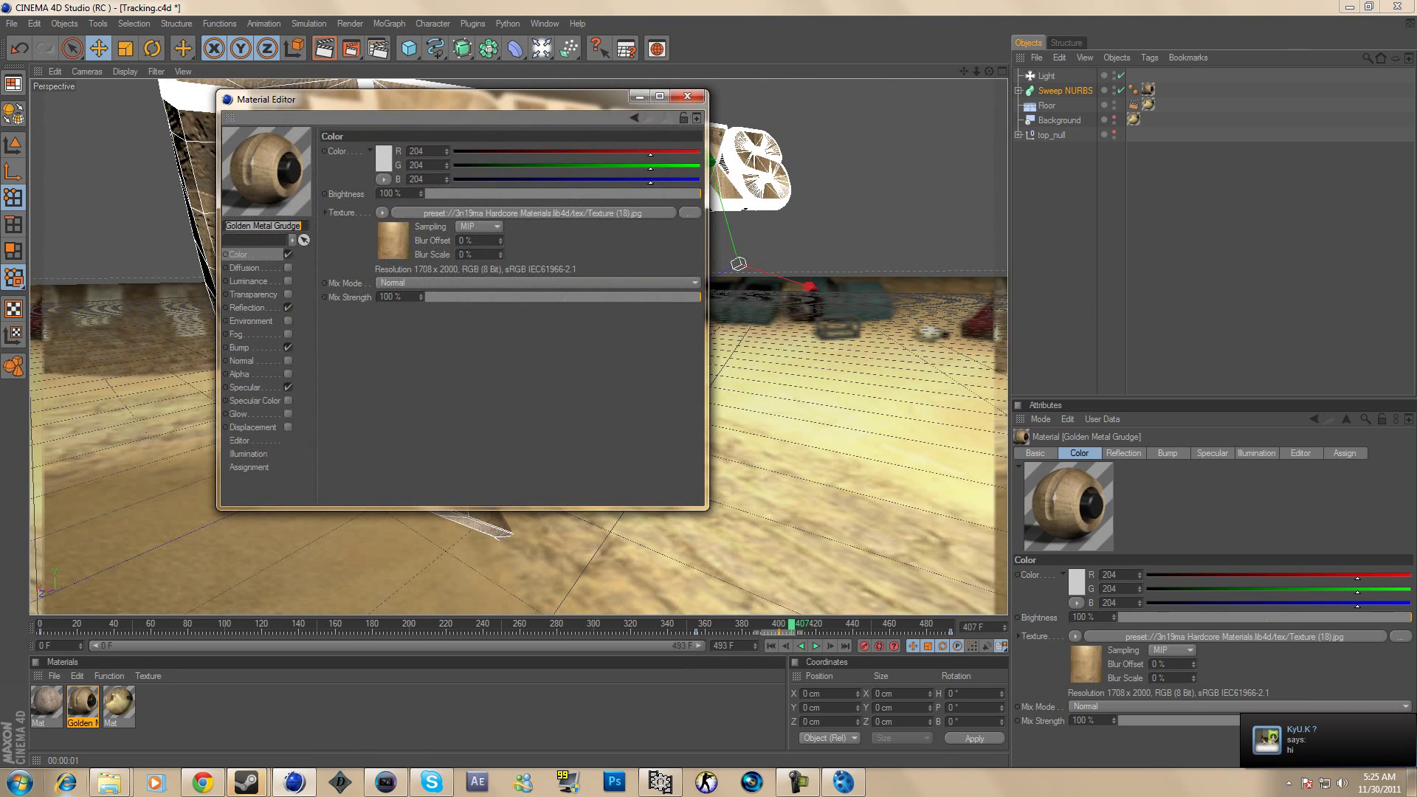
click(248, 308)
drag(464, 193, 433, 193)
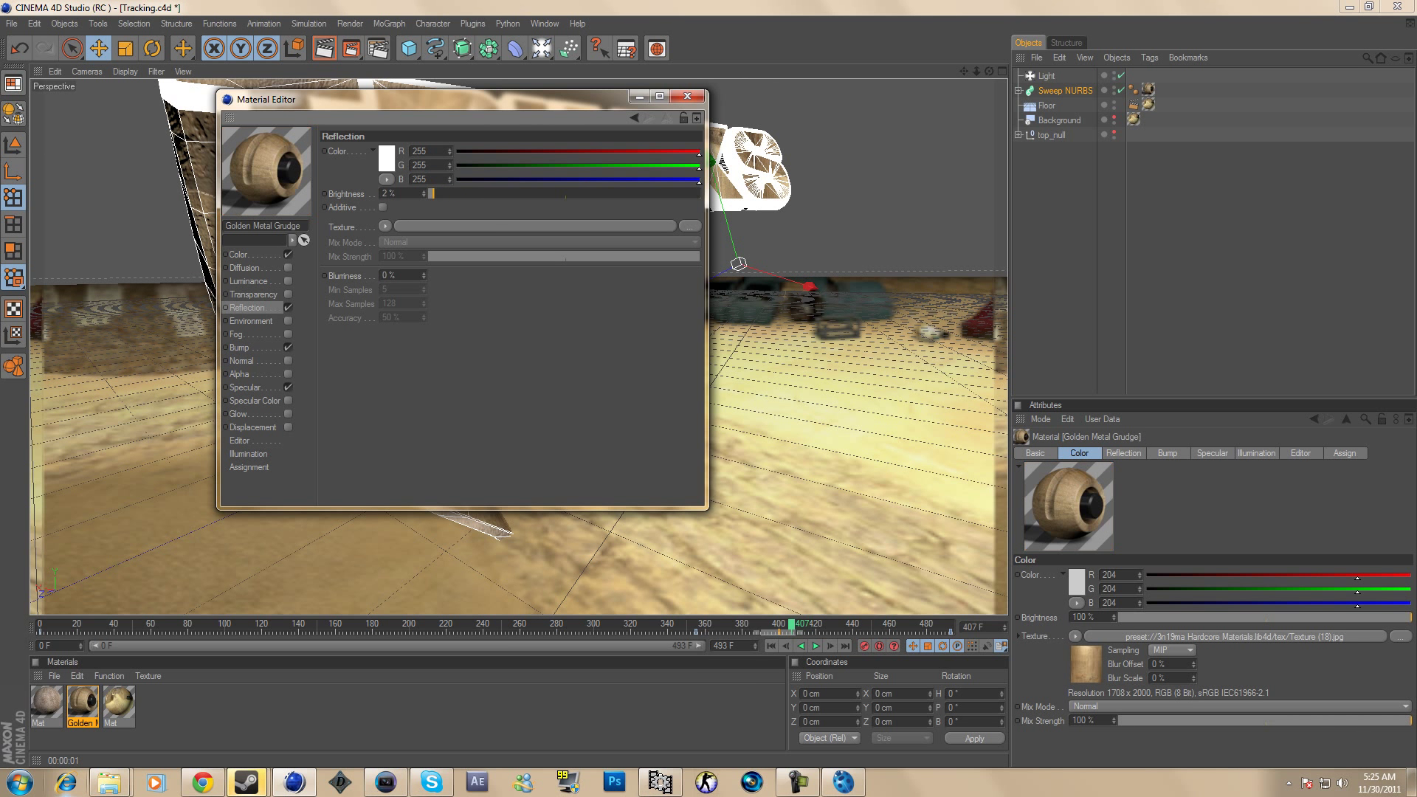
click(686, 97)
click(324, 48)
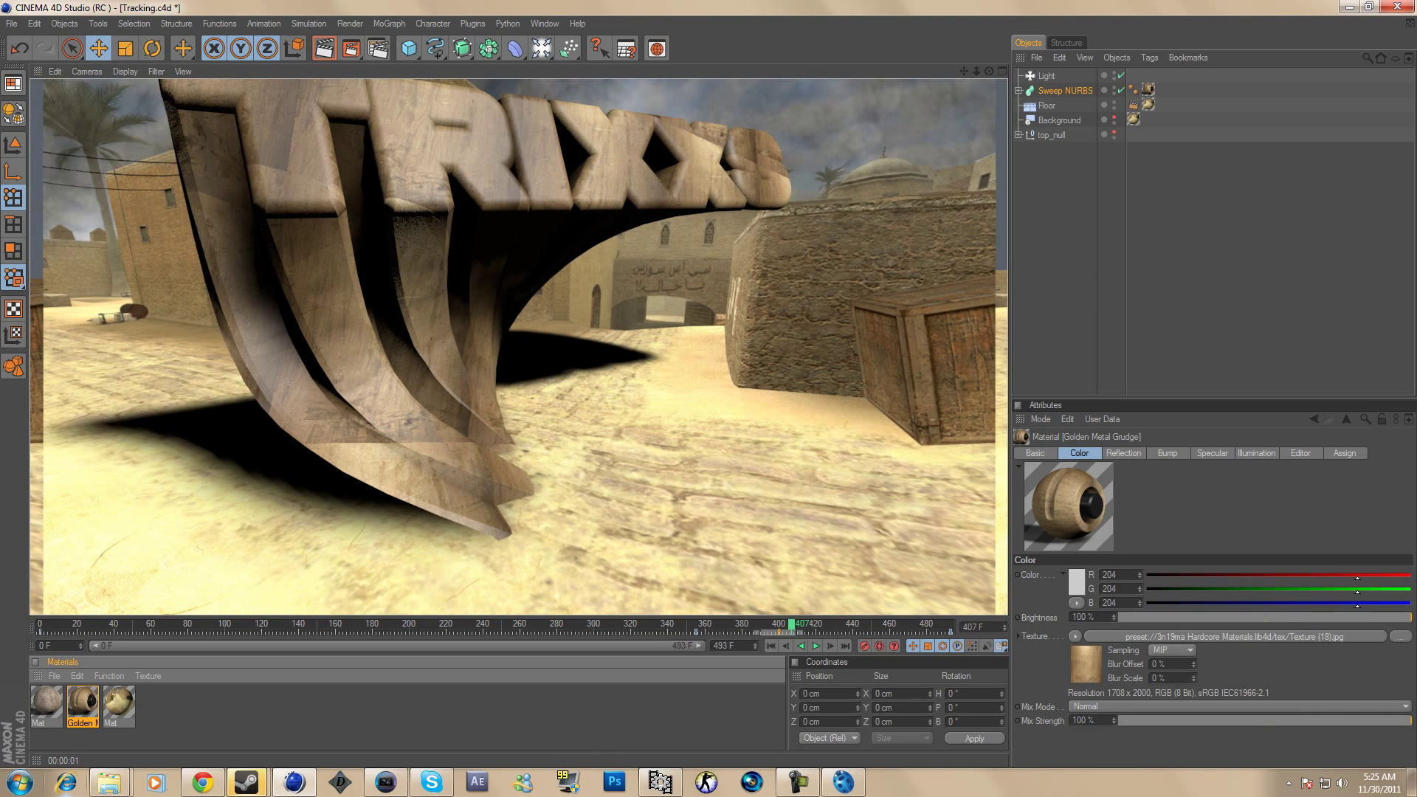
Step: Set the Golden Metal Grudge specular to 47% width, 33% height and -6% falloff, and render the view
double_click(83, 701)
click(245, 387)
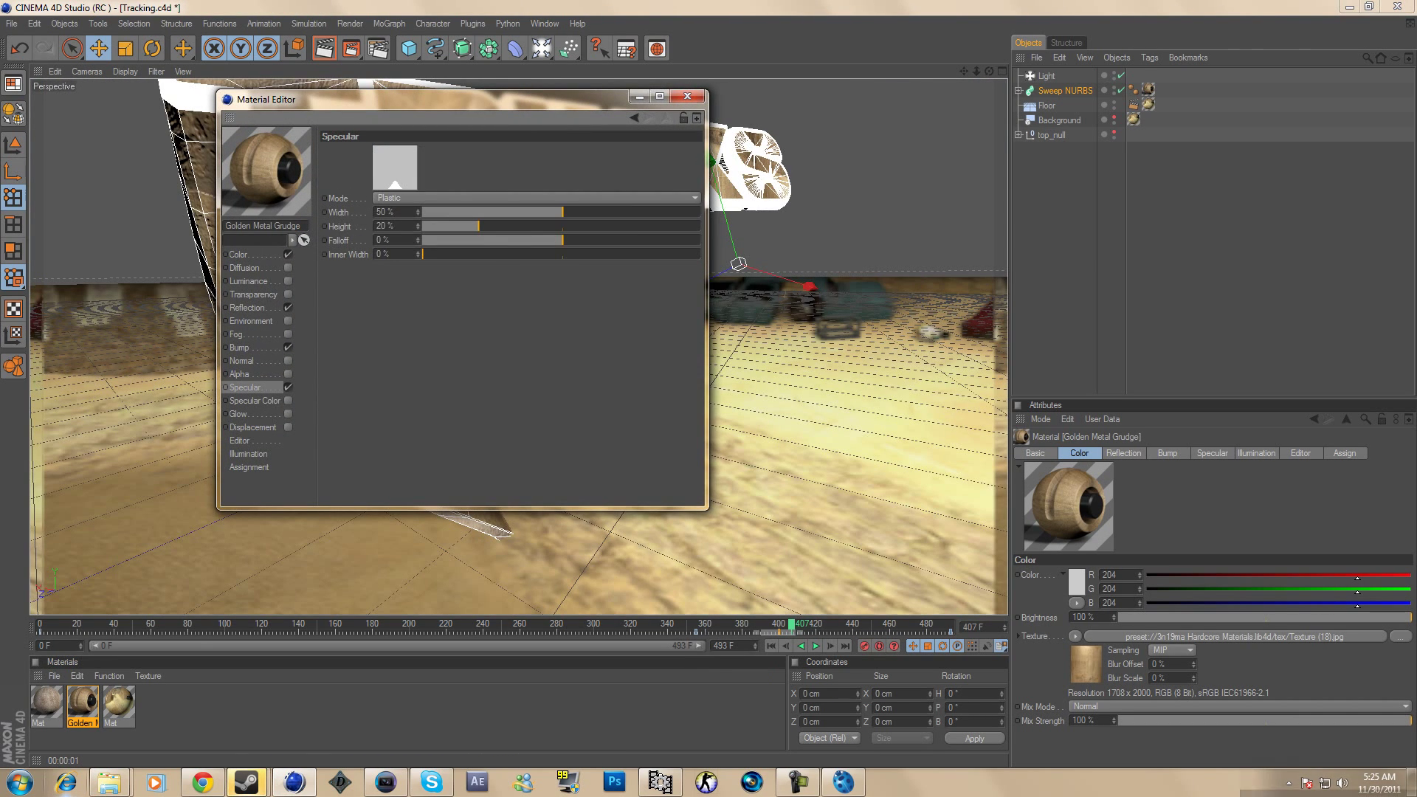
click(536, 198)
click(537, 211)
drag(563, 212, 418, 230)
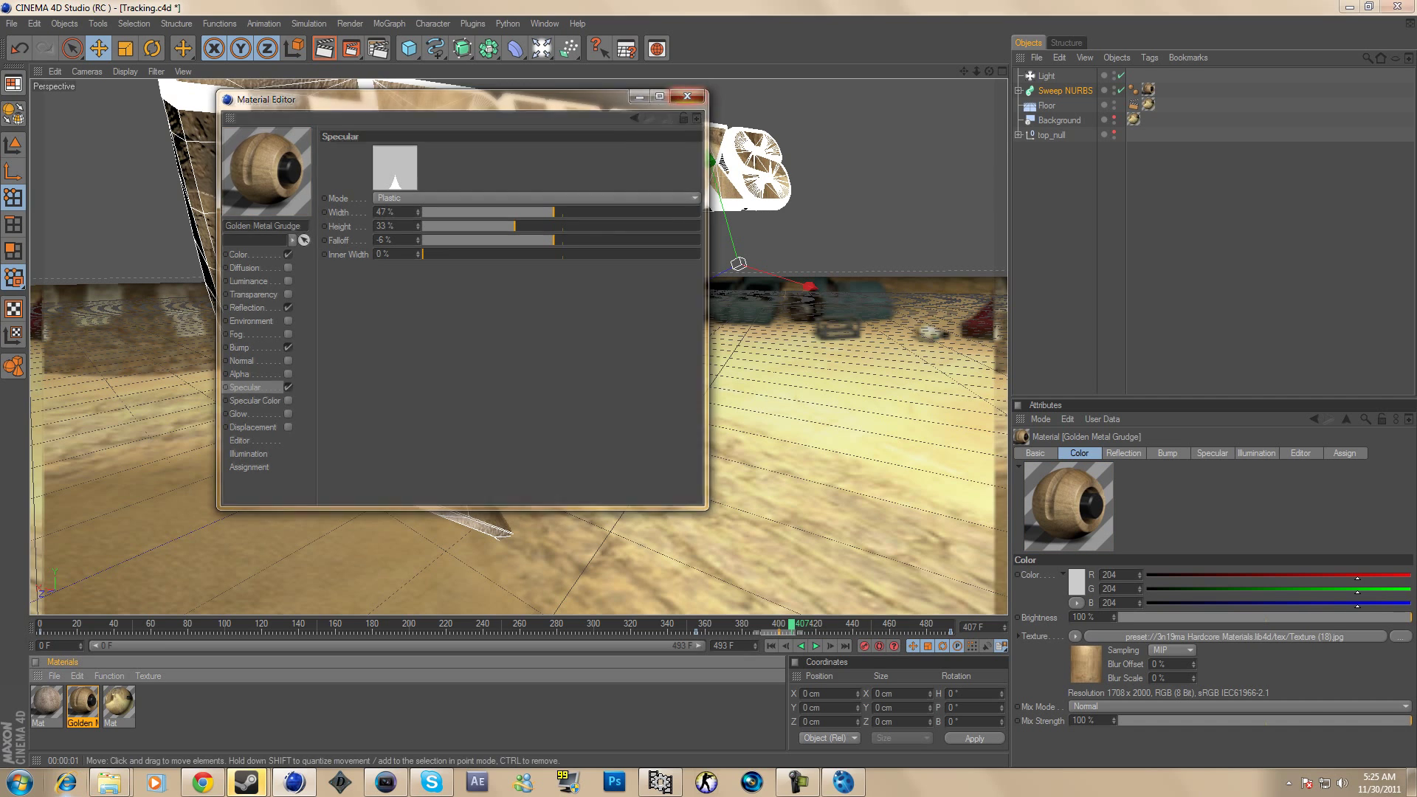
click(687, 95)
click(325, 49)
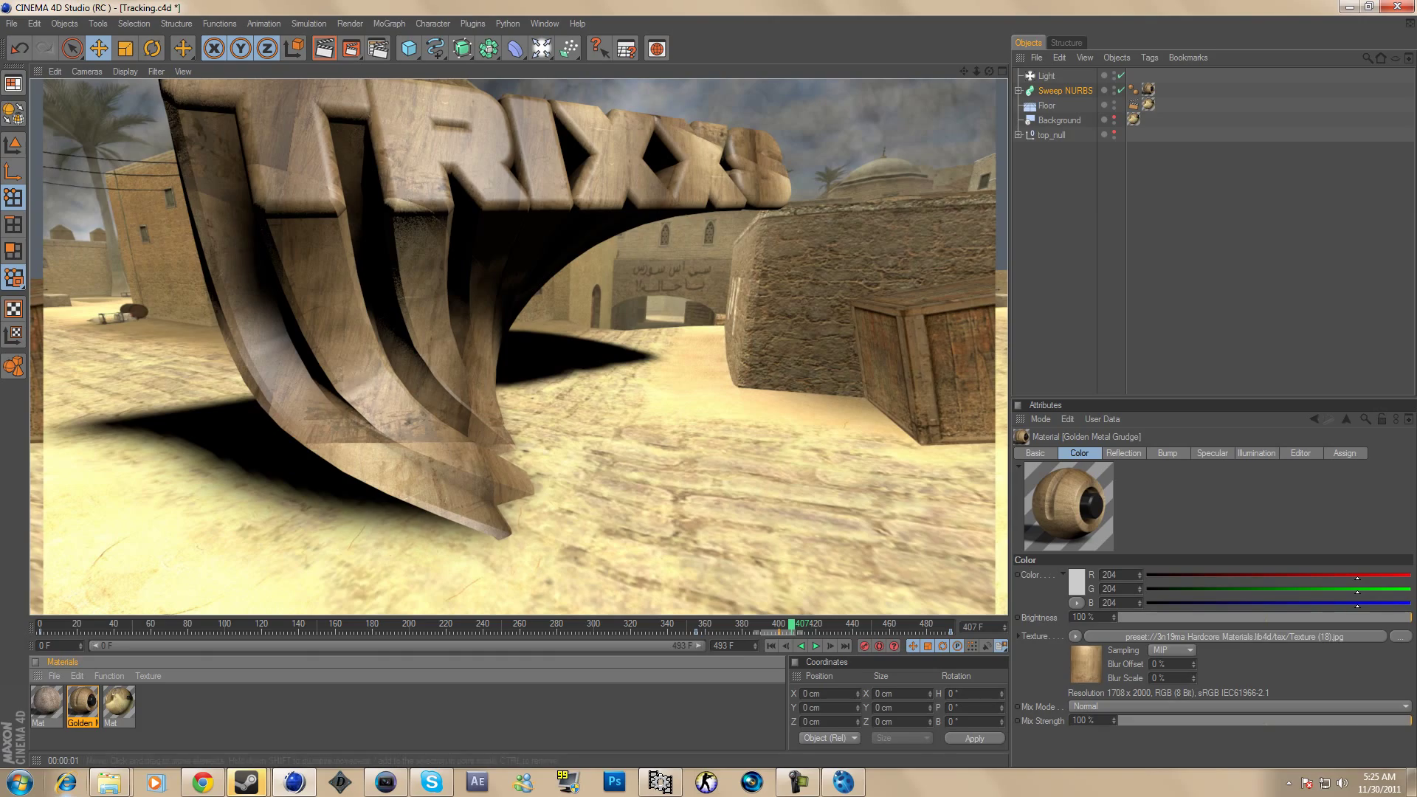
Step: Make the Background and top_null objects visible and render the view at frame 205
drag(167, 625, 419, 626)
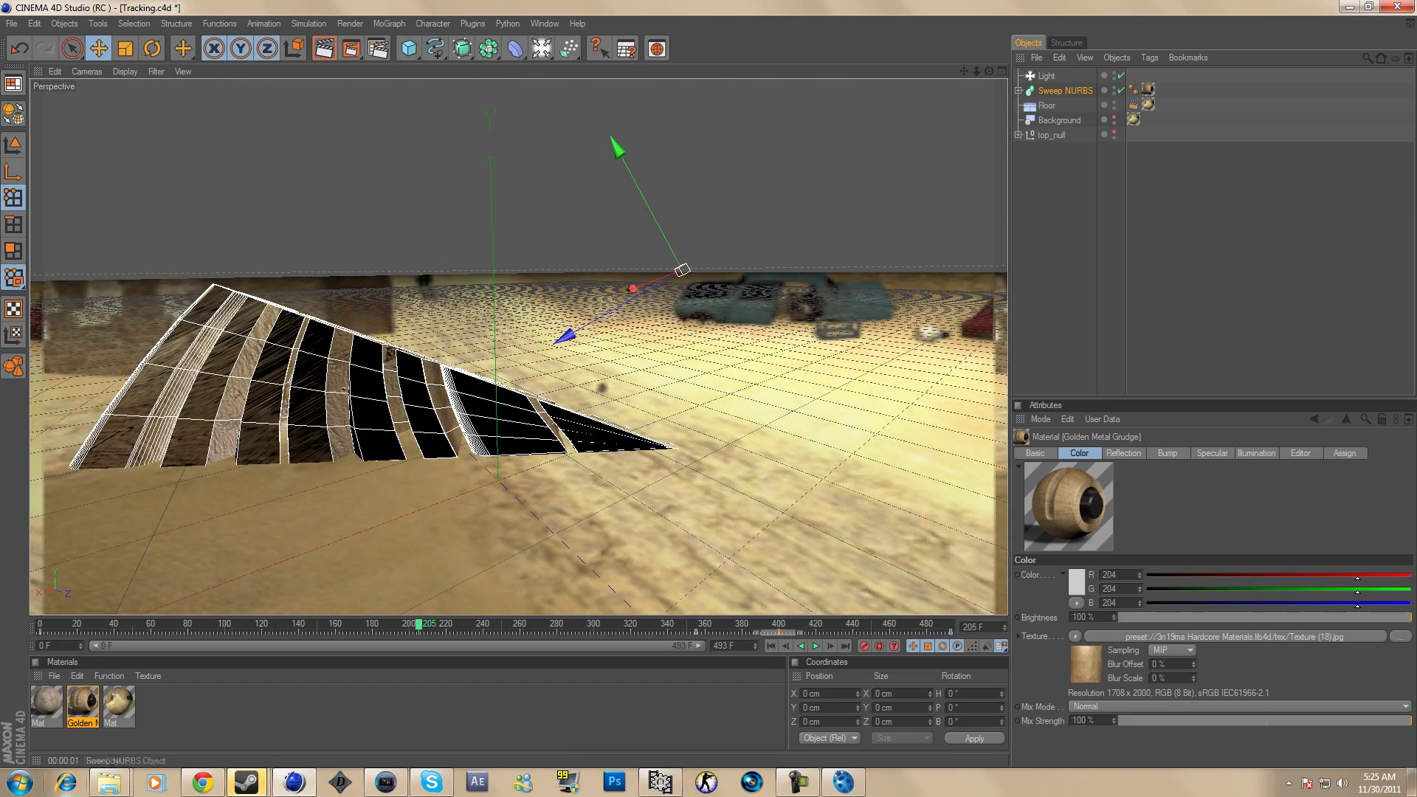
double_click(1113, 117)
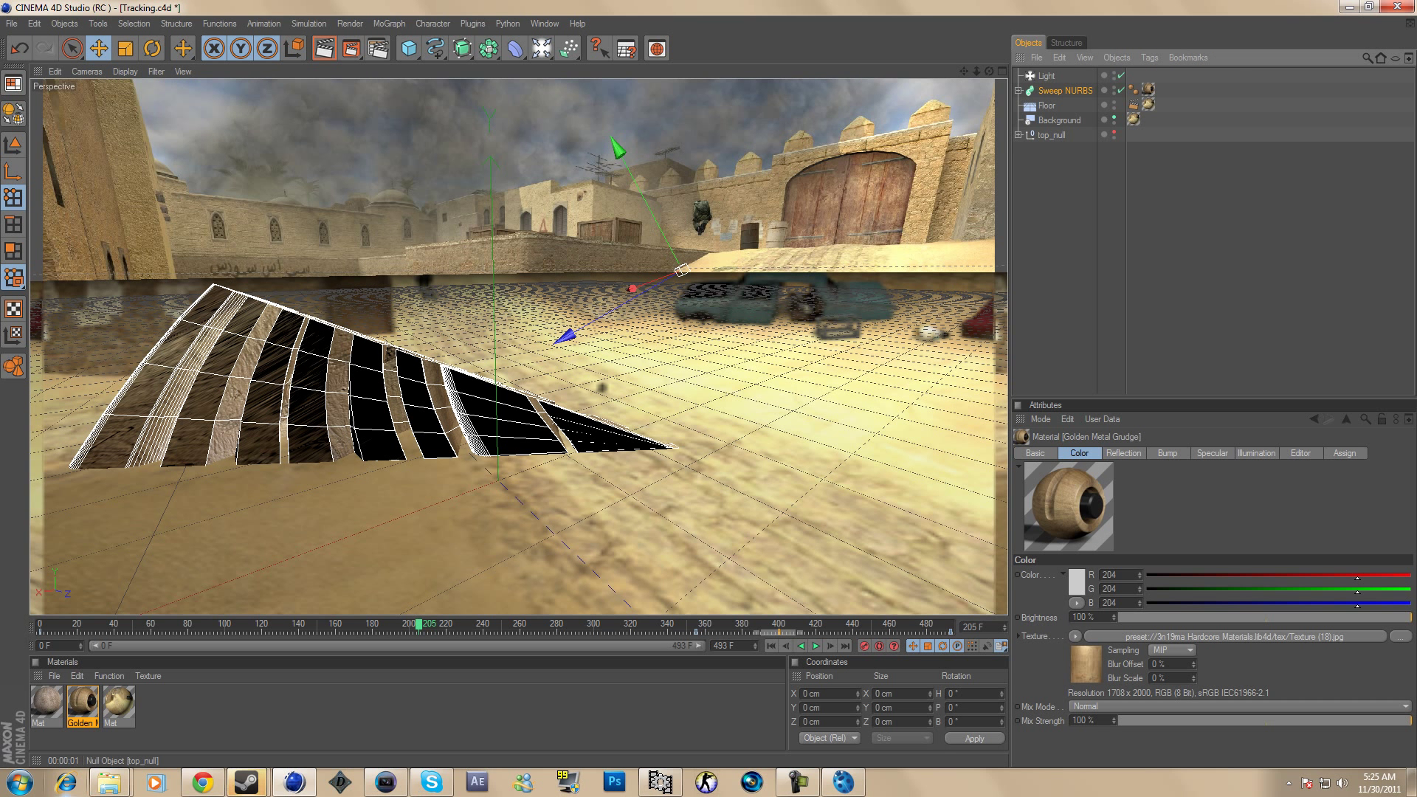
key(ctrl+r)
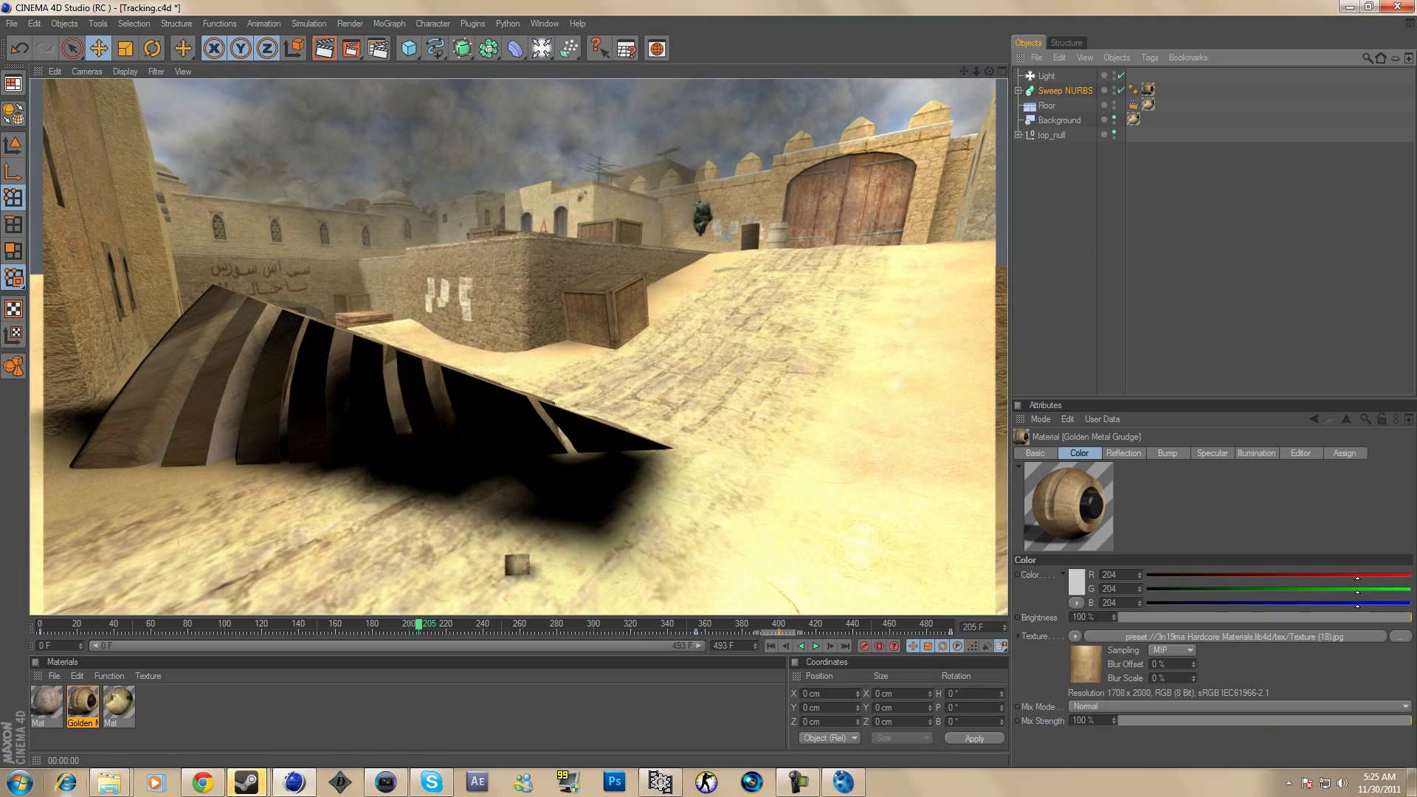
Step: Render the view at frame 423 to check the extended text against the footage
drag(398, 625, 821, 625)
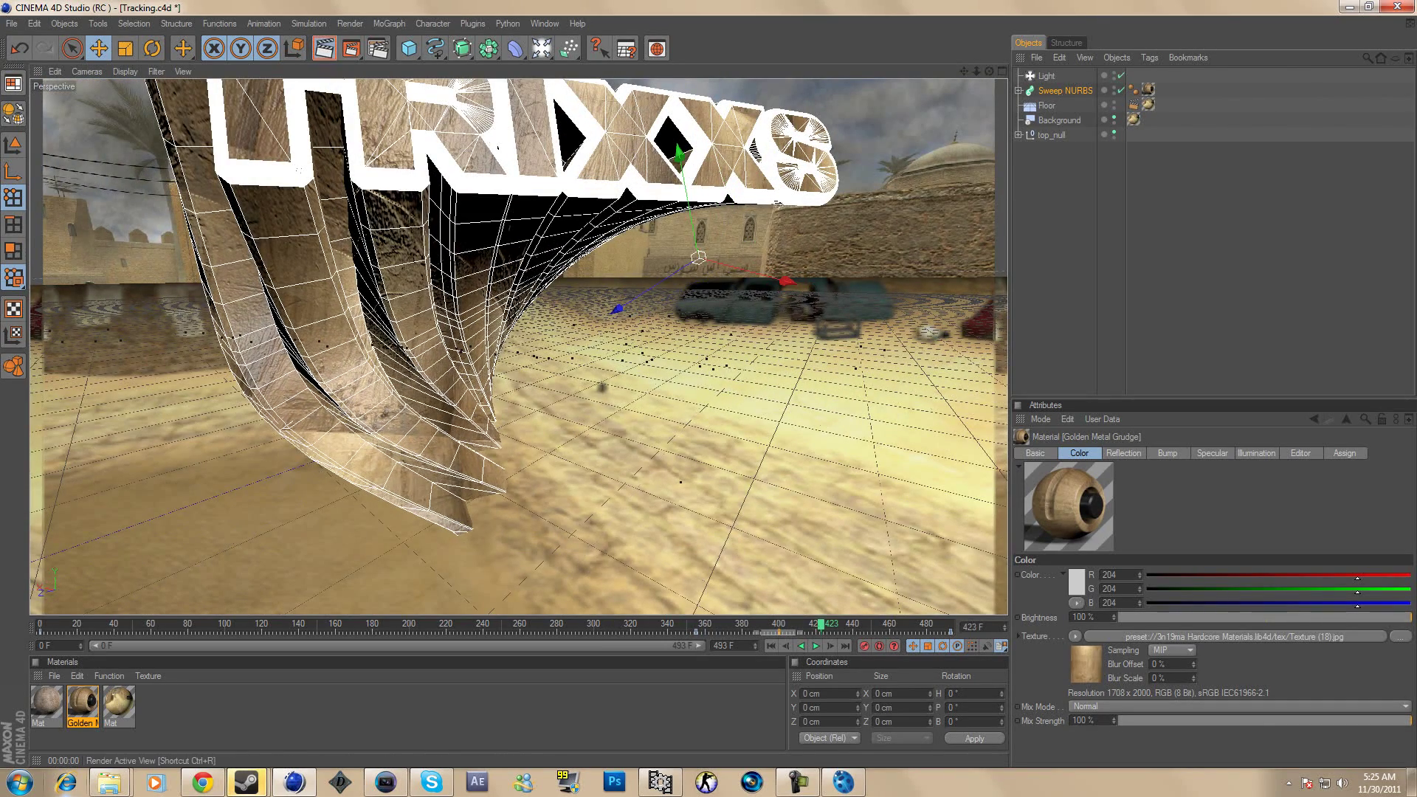
click(324, 49)
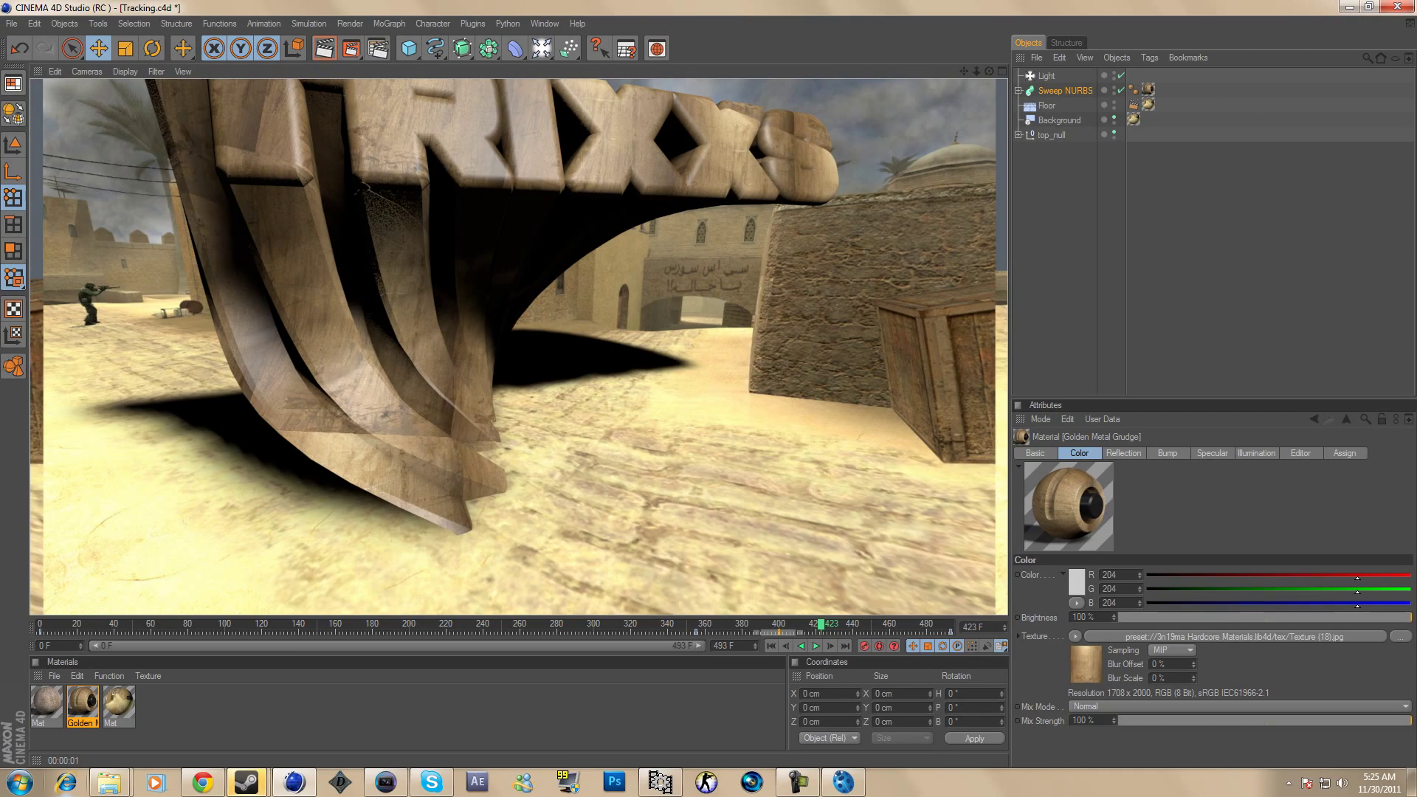
Step: Set the swept text's End Scale to 109% and inspect its shape at frame 422
mouse_move(318, 625)
mouse_down()
mouse_move(41, 625)
mouse_move(313, 624)
mouse_up()
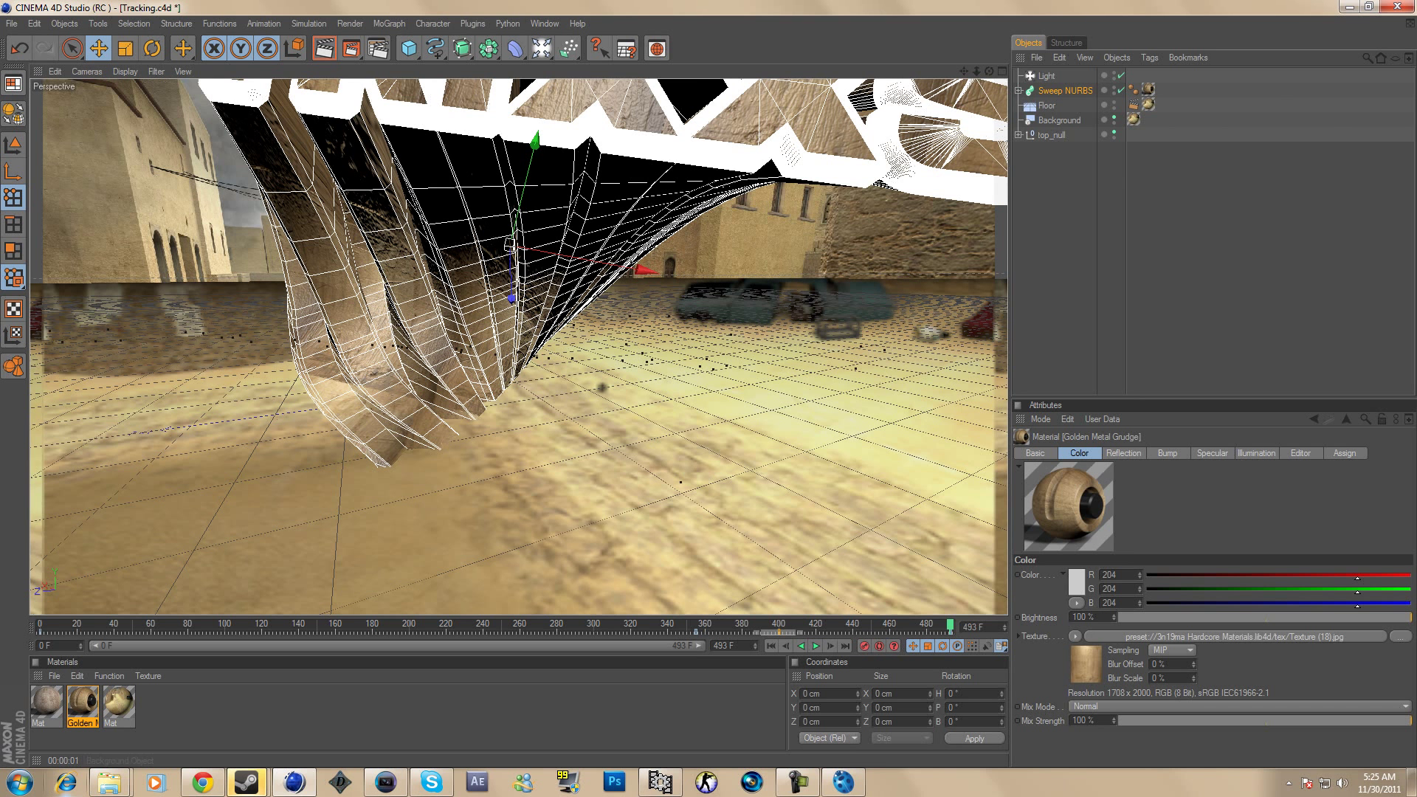
click(1065, 90)
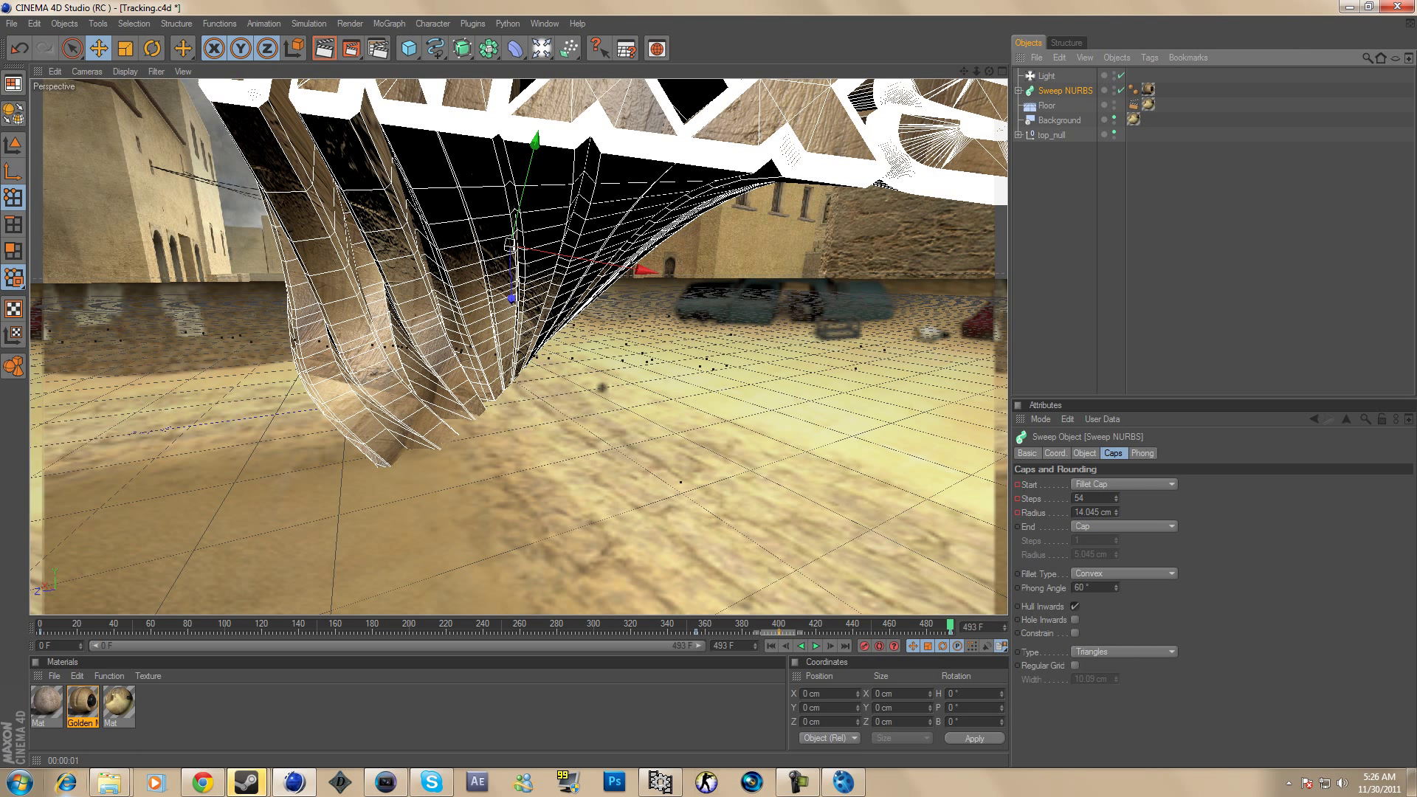
click(1085, 453)
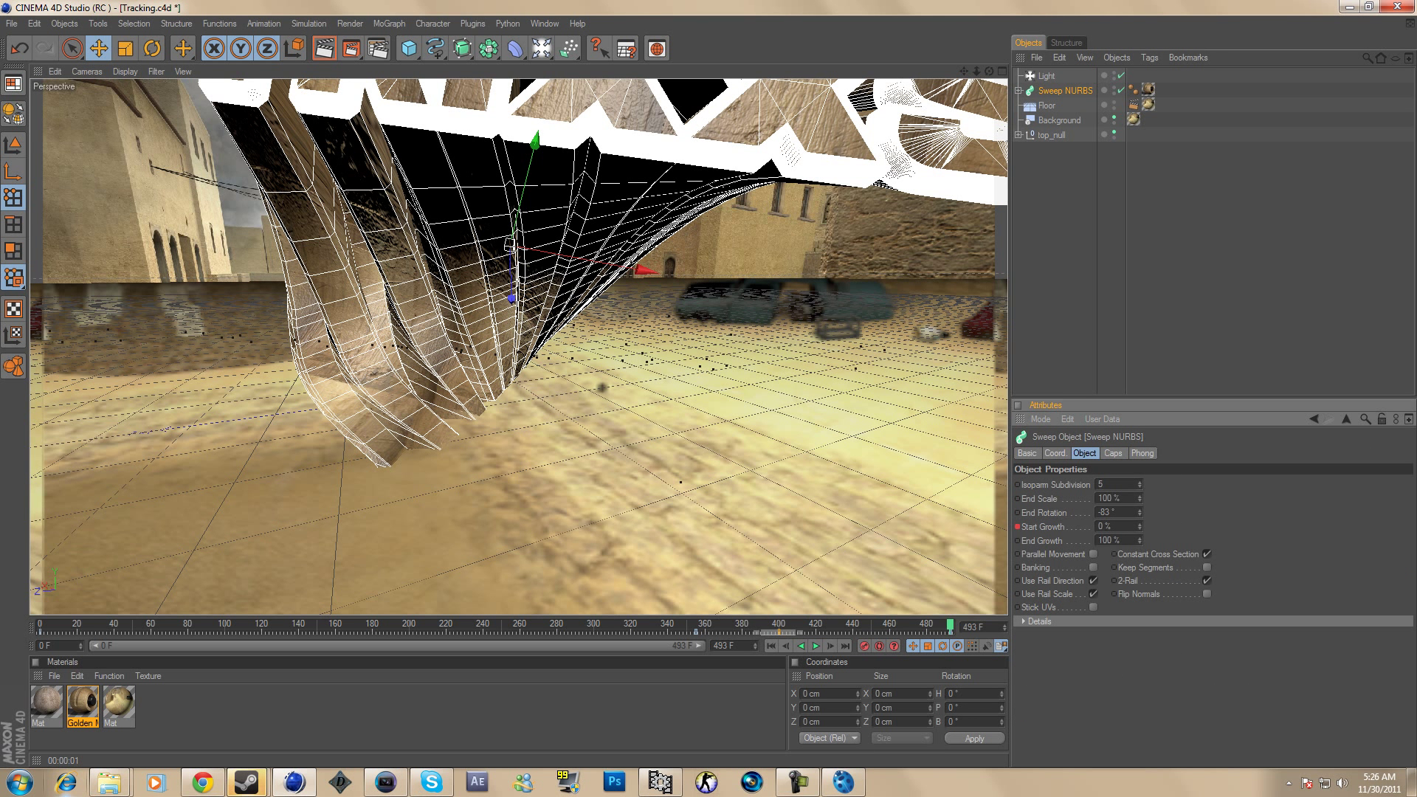
drag(1139, 498, 1139, 492)
mouse_move(950, 625)
mouse_down()
mouse_move(40, 624)
mouse_move(949, 626)
mouse_move(611, 626)
mouse_move(821, 626)
mouse_up()
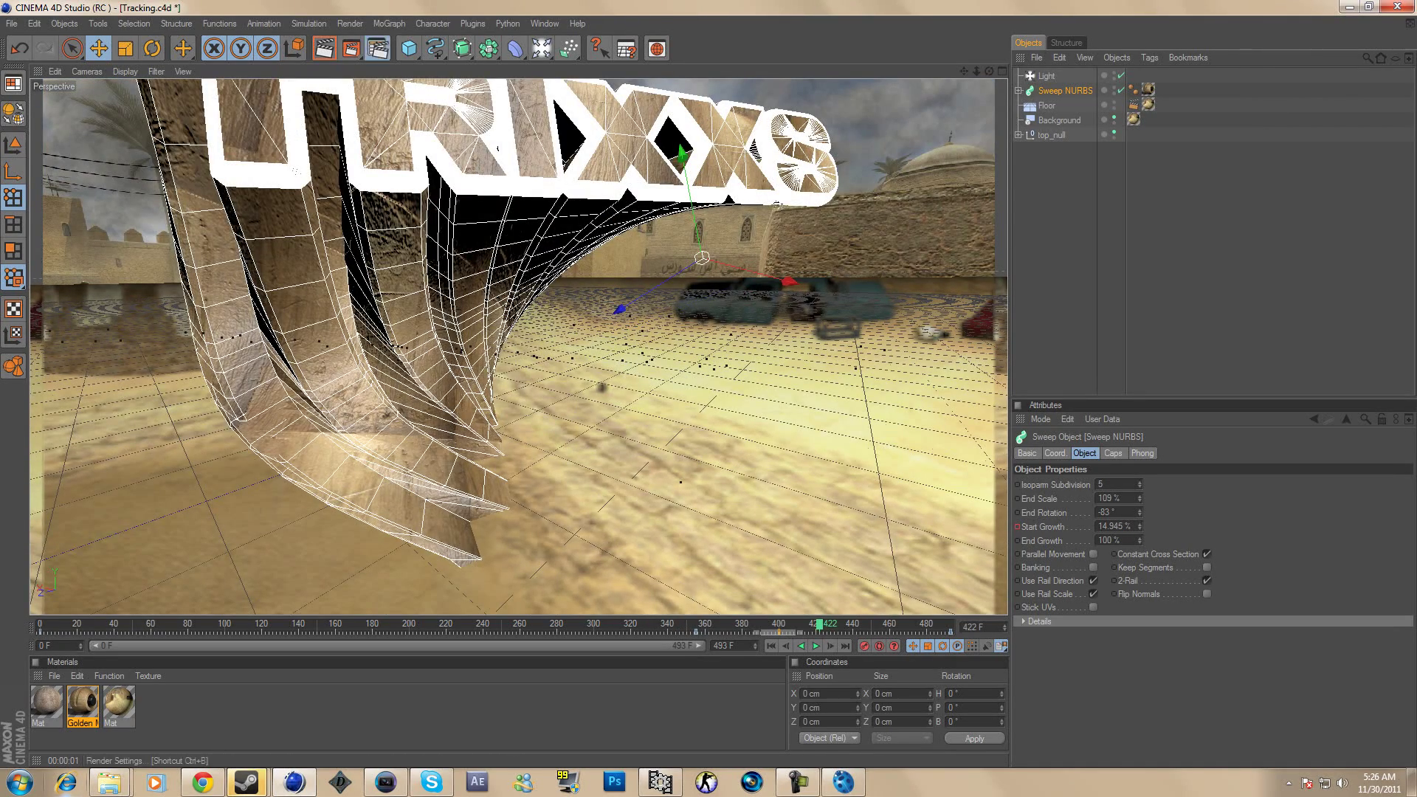
Step: Set the render output to the HDTV 1080 29.97 preset with a frame range of All Frames
click(378, 48)
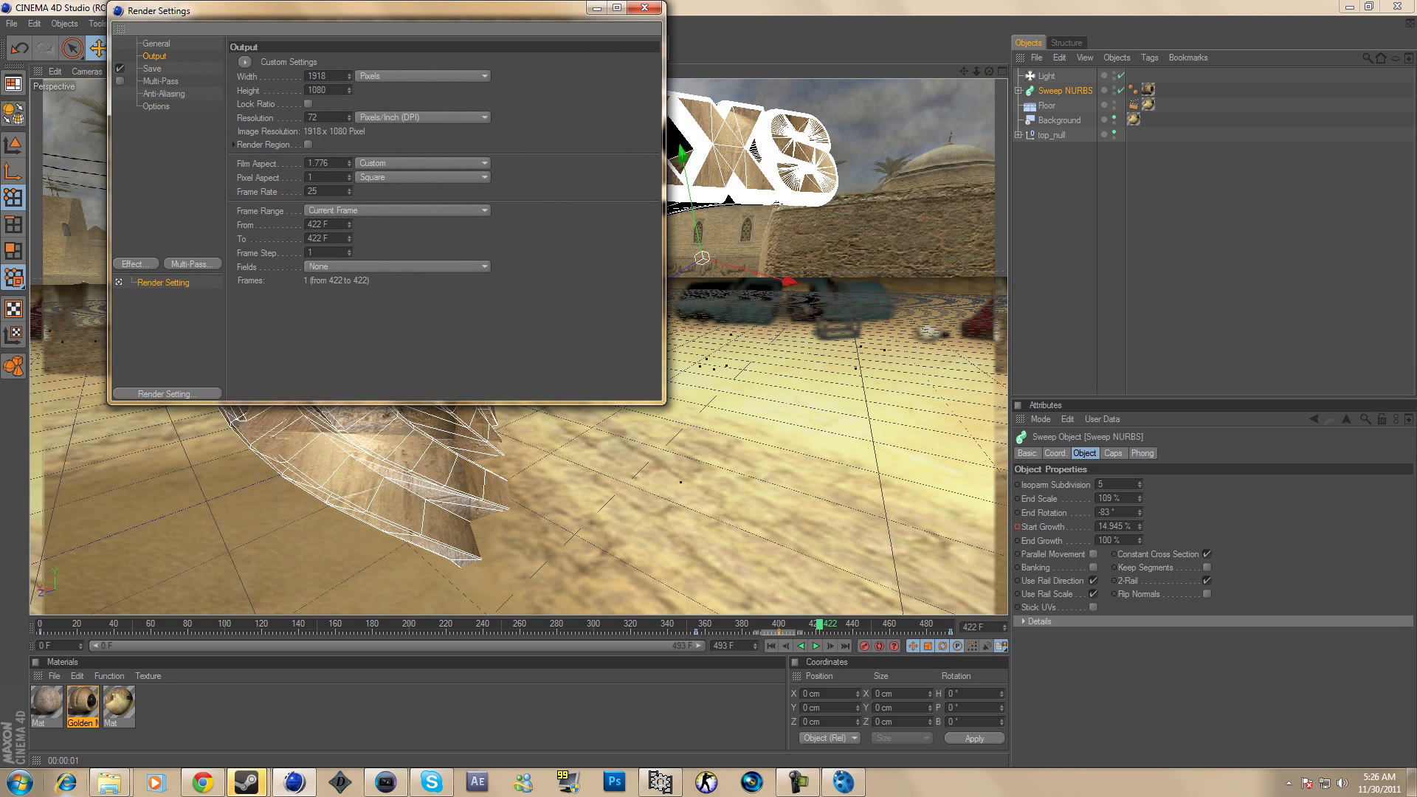
click(245, 62)
mouse_move(265, 104)
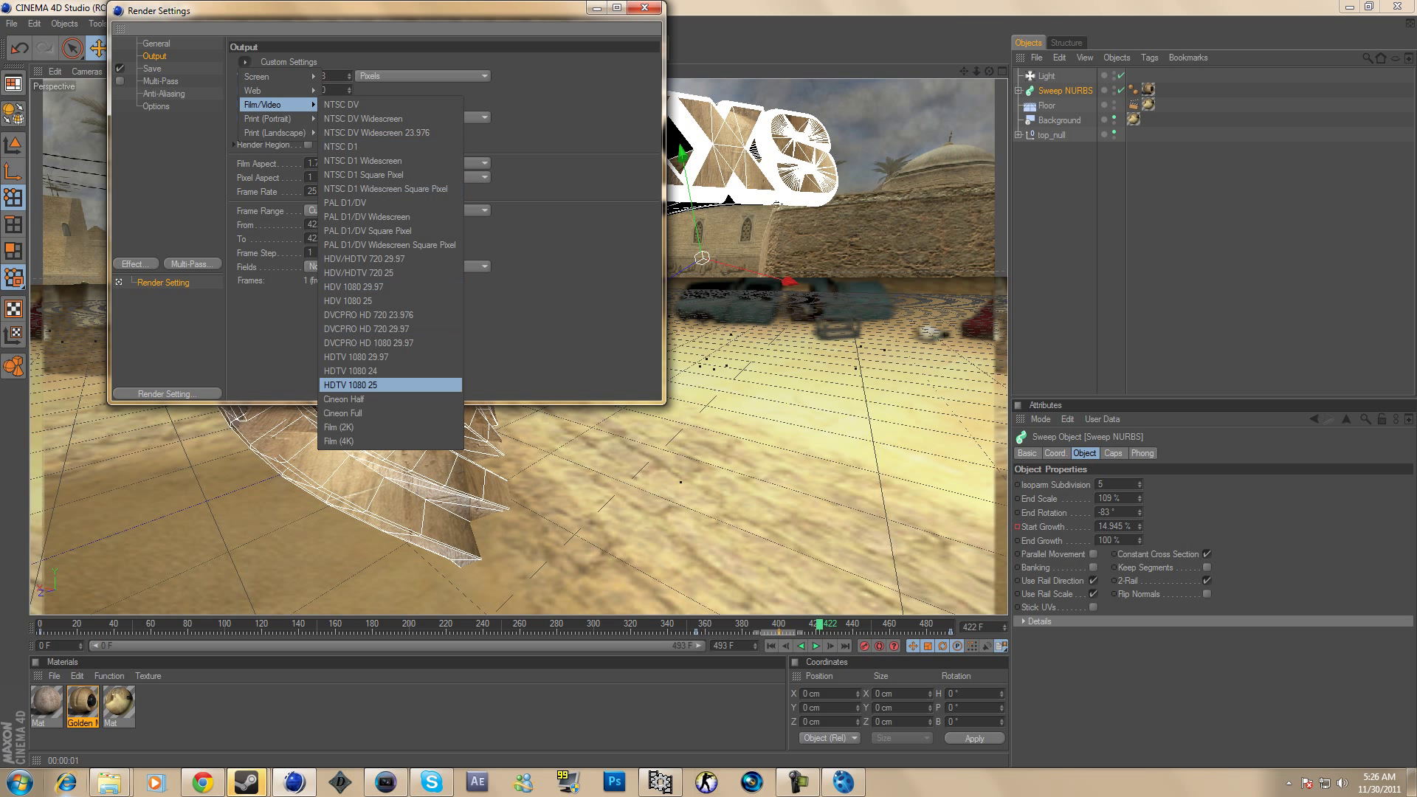
click(356, 357)
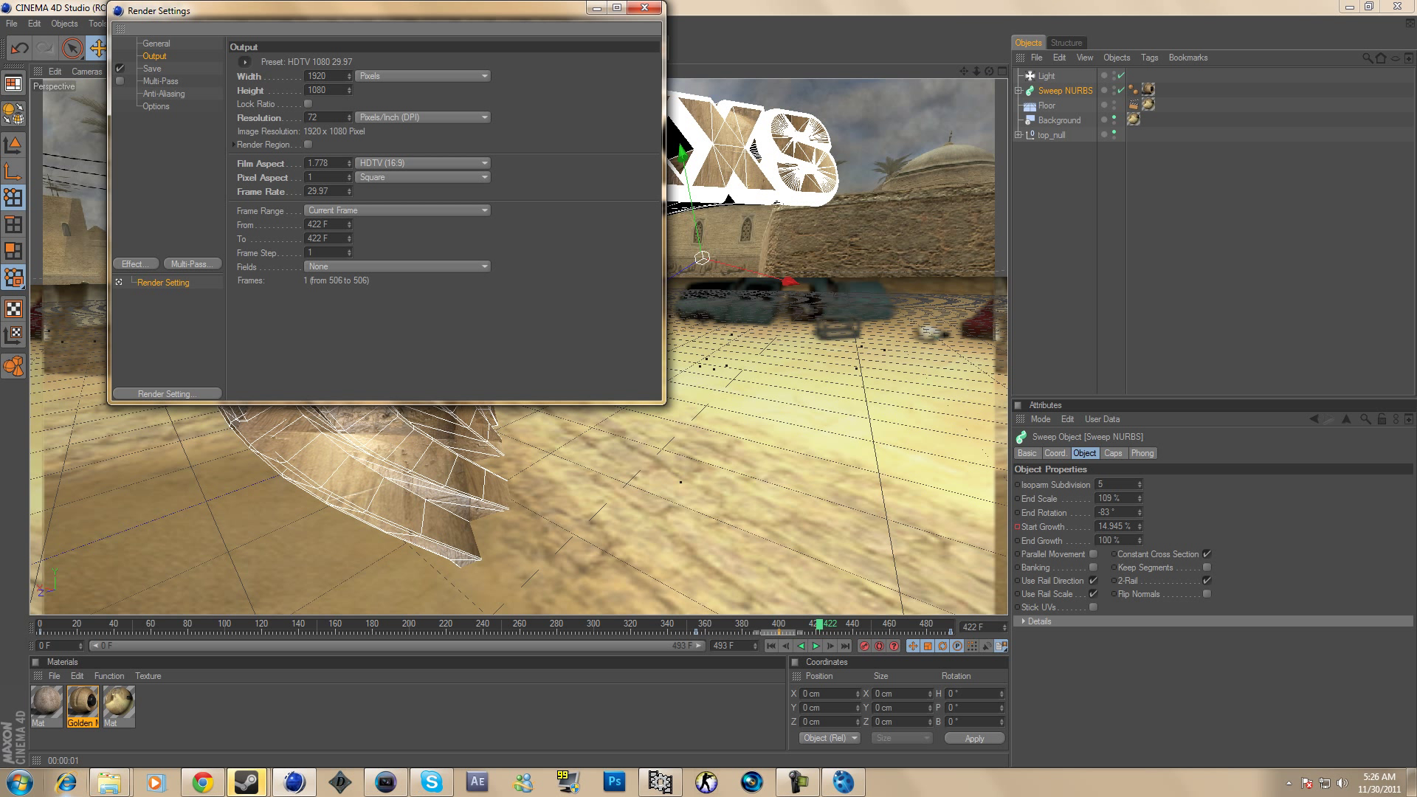
click(397, 210)
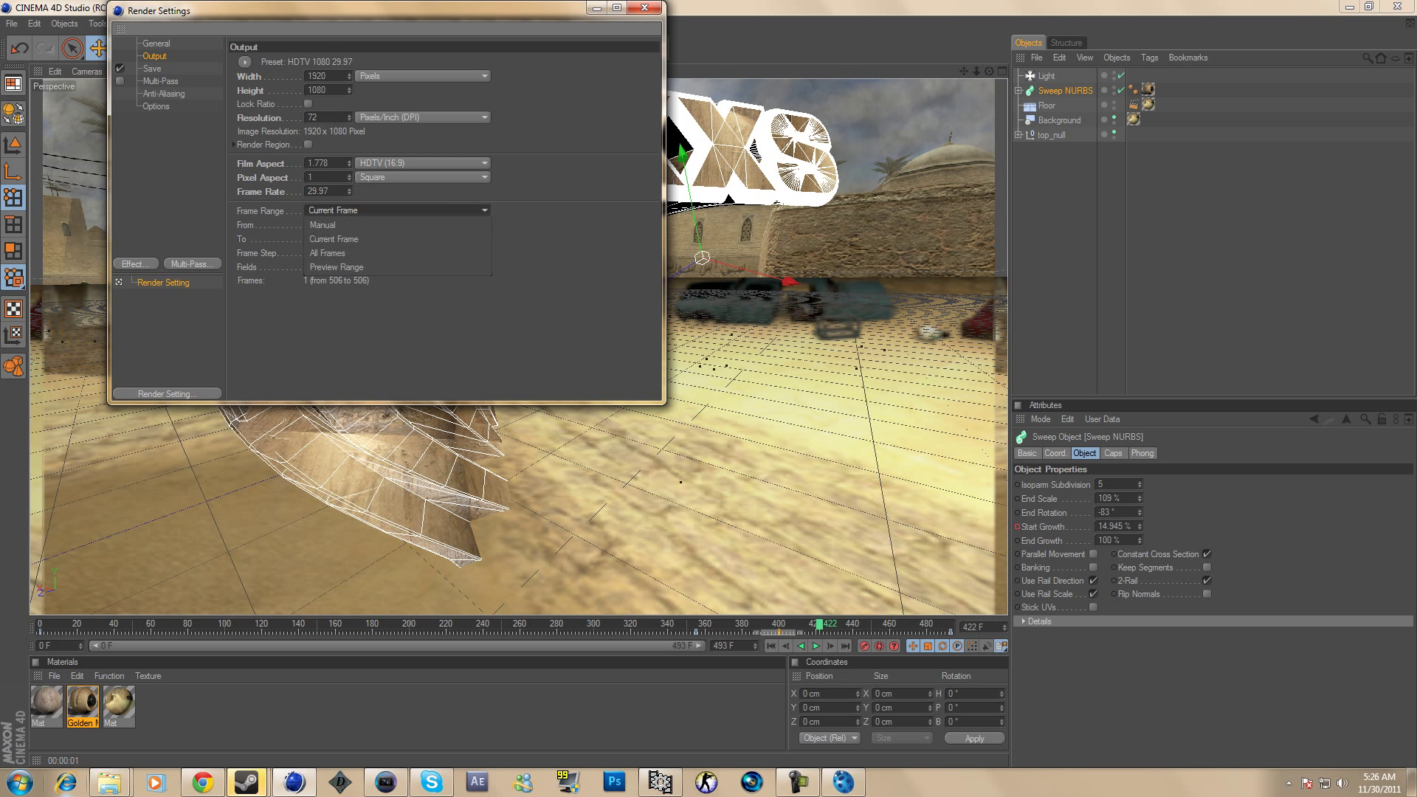
click(327, 253)
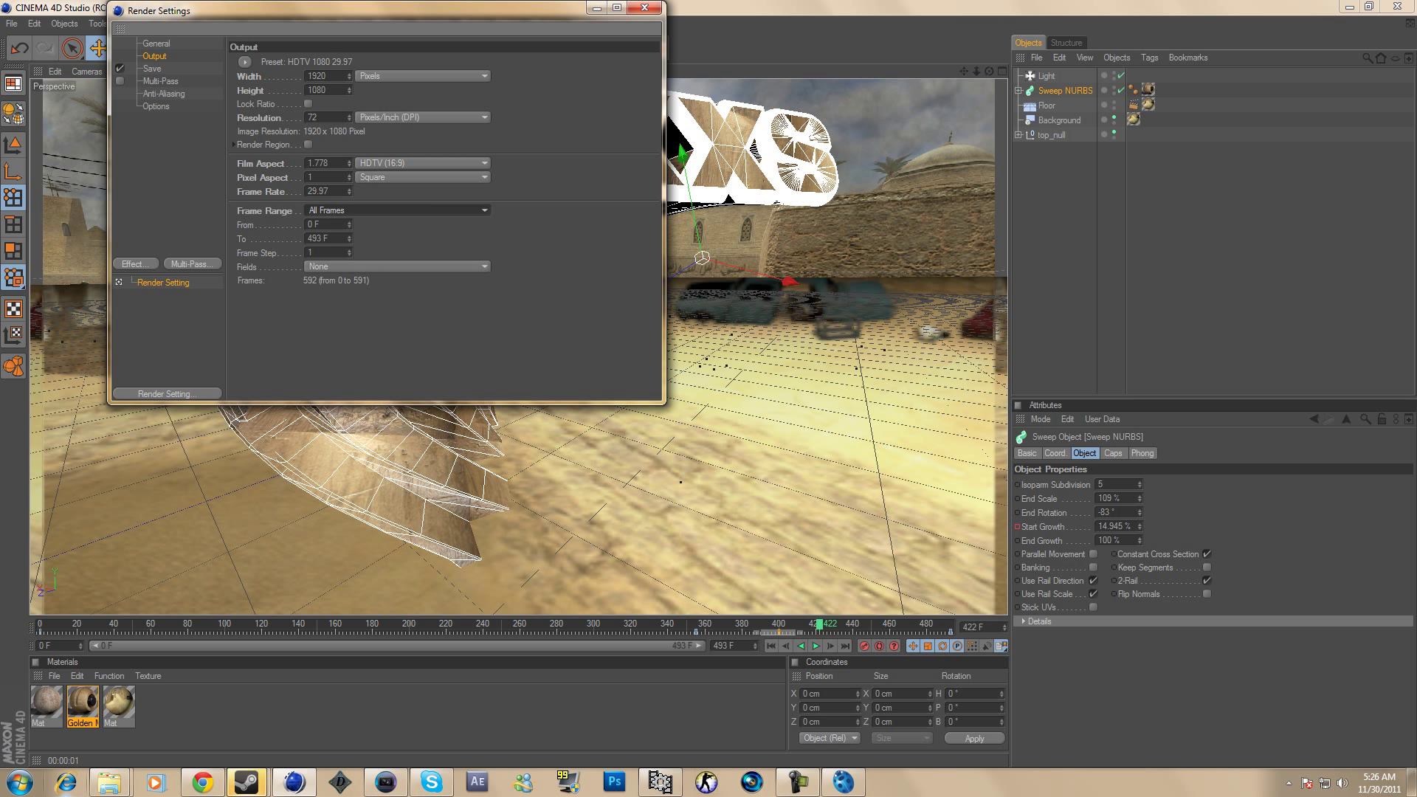
Step: Set the saved render format to AVI Movie with the Full Frames (Uncompressed) compressor
click(152, 68)
click(160, 82)
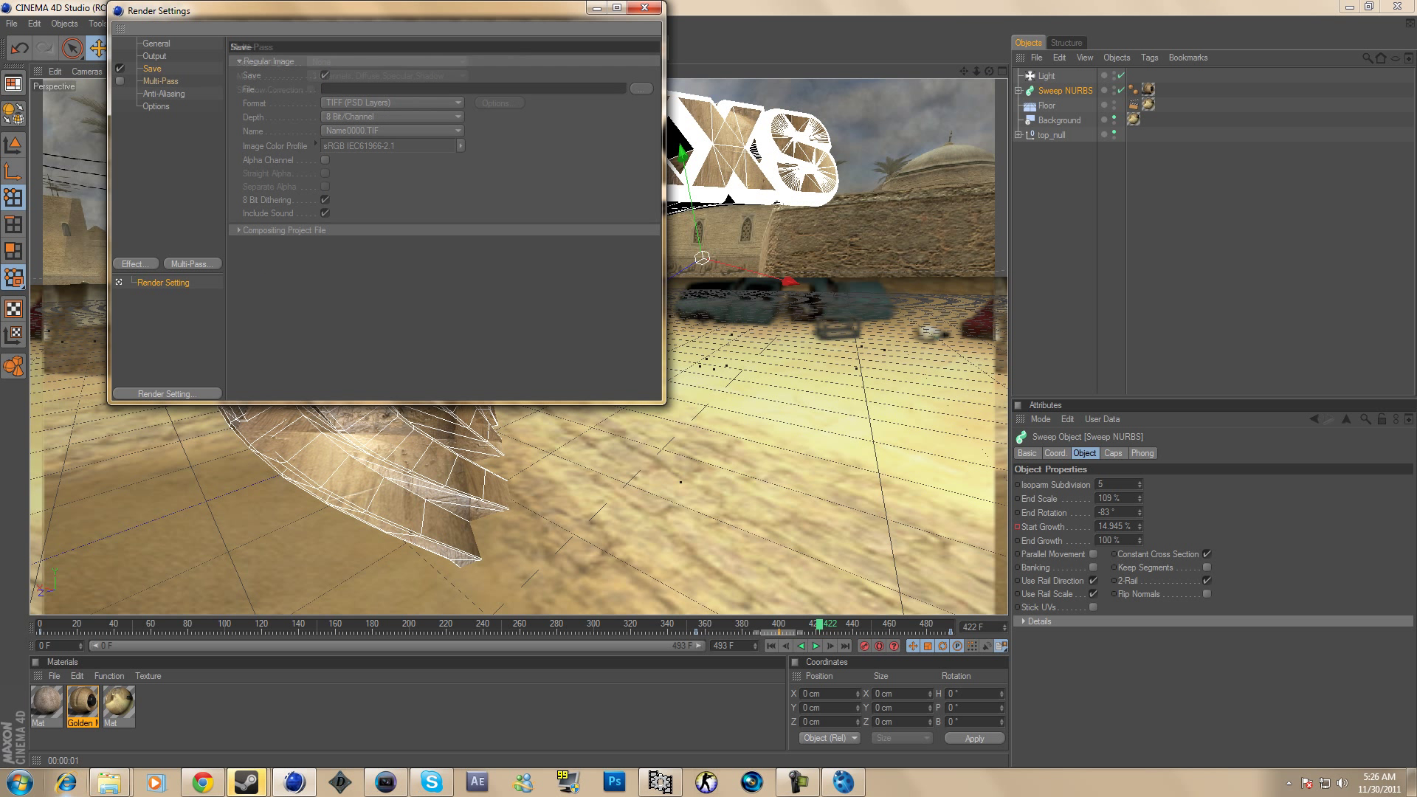
click(152, 69)
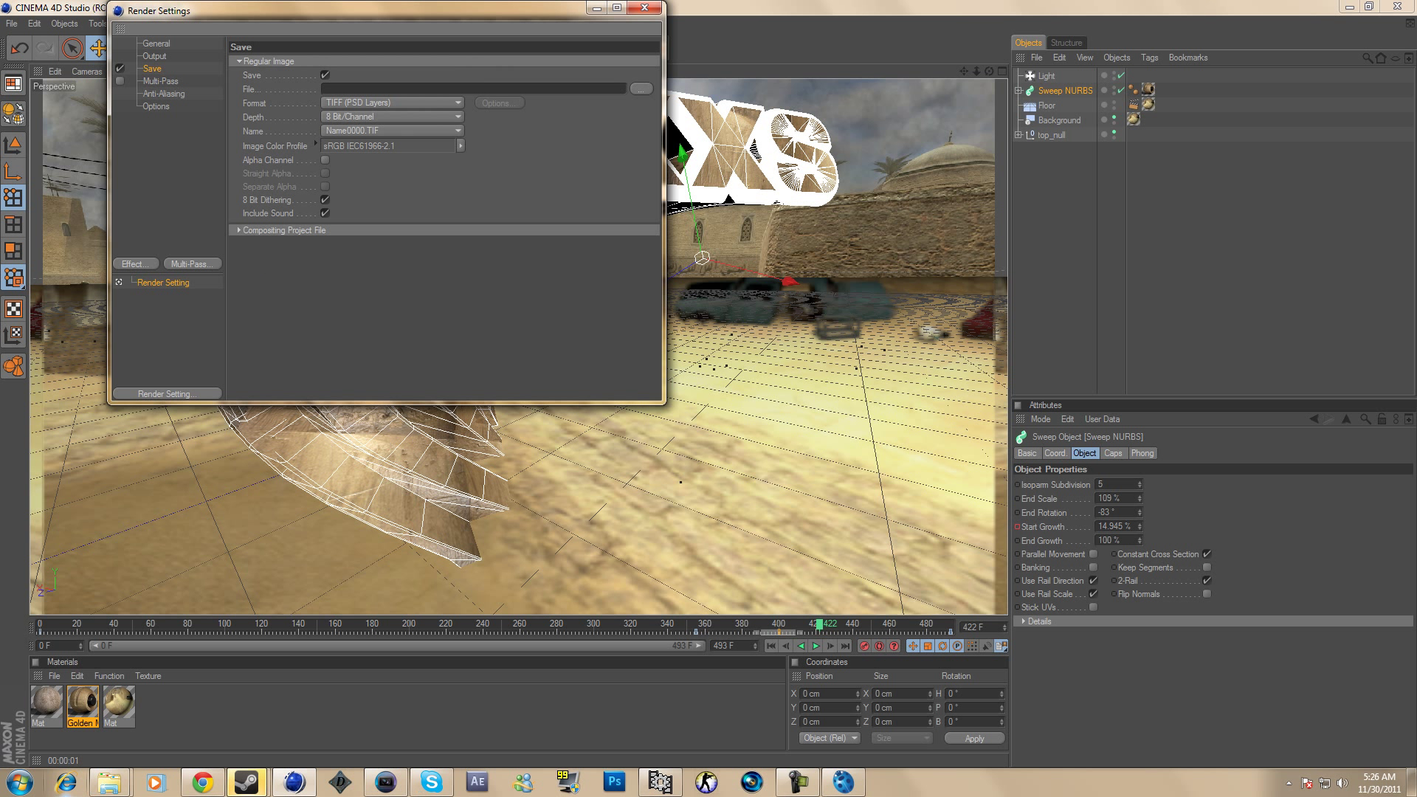
click(392, 103)
click(392, 478)
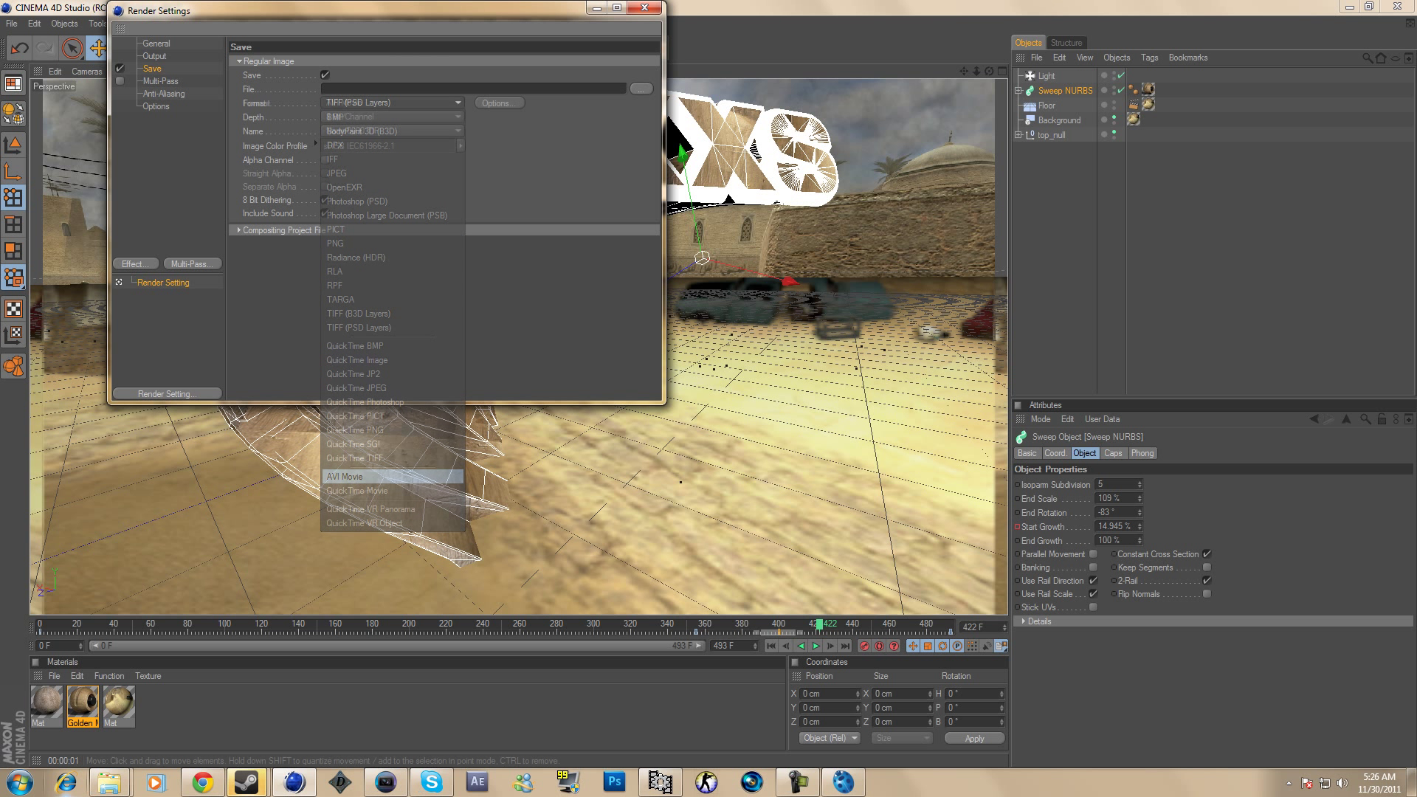
click(499, 103)
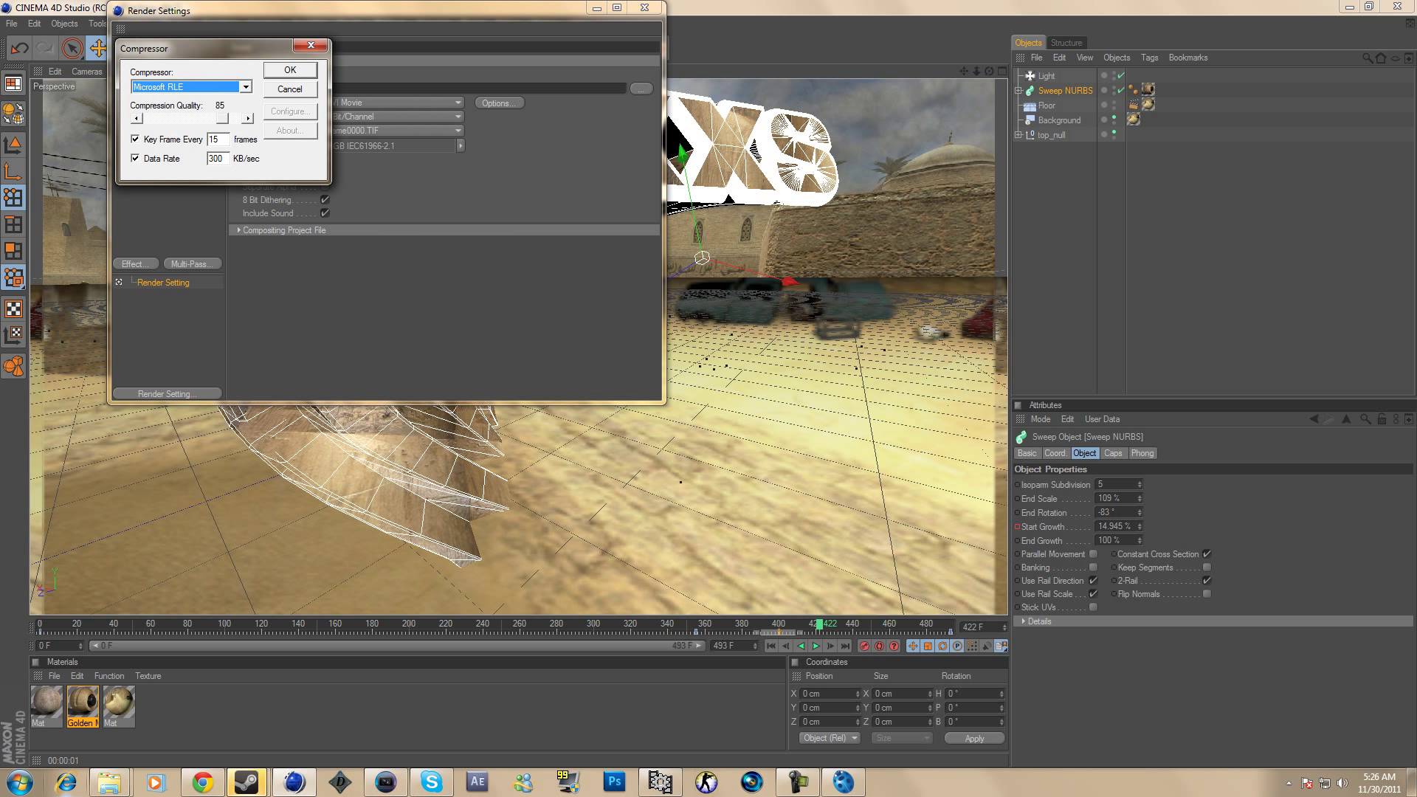
click(245, 87)
scroll(186, 139, down, 1)
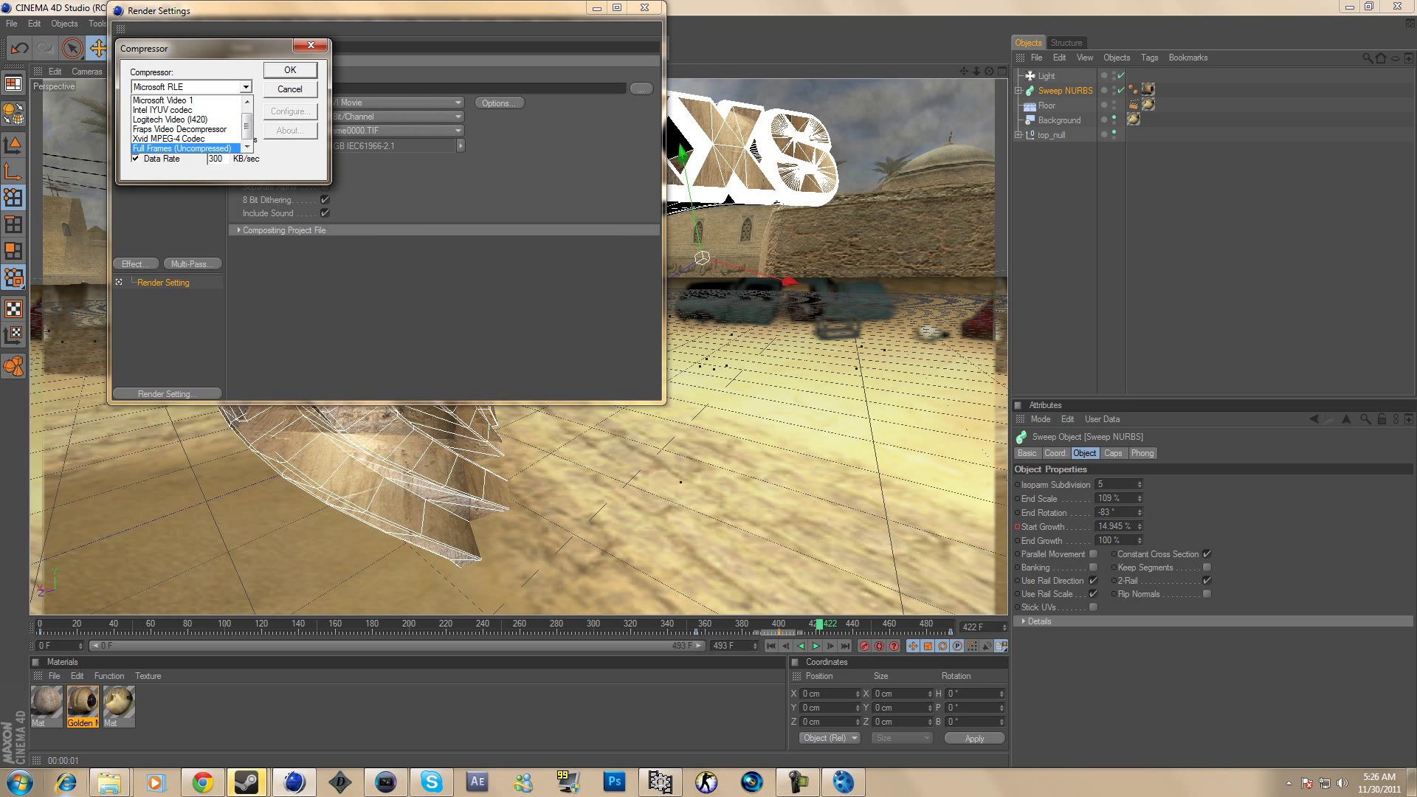
key(Return)
key(Return)
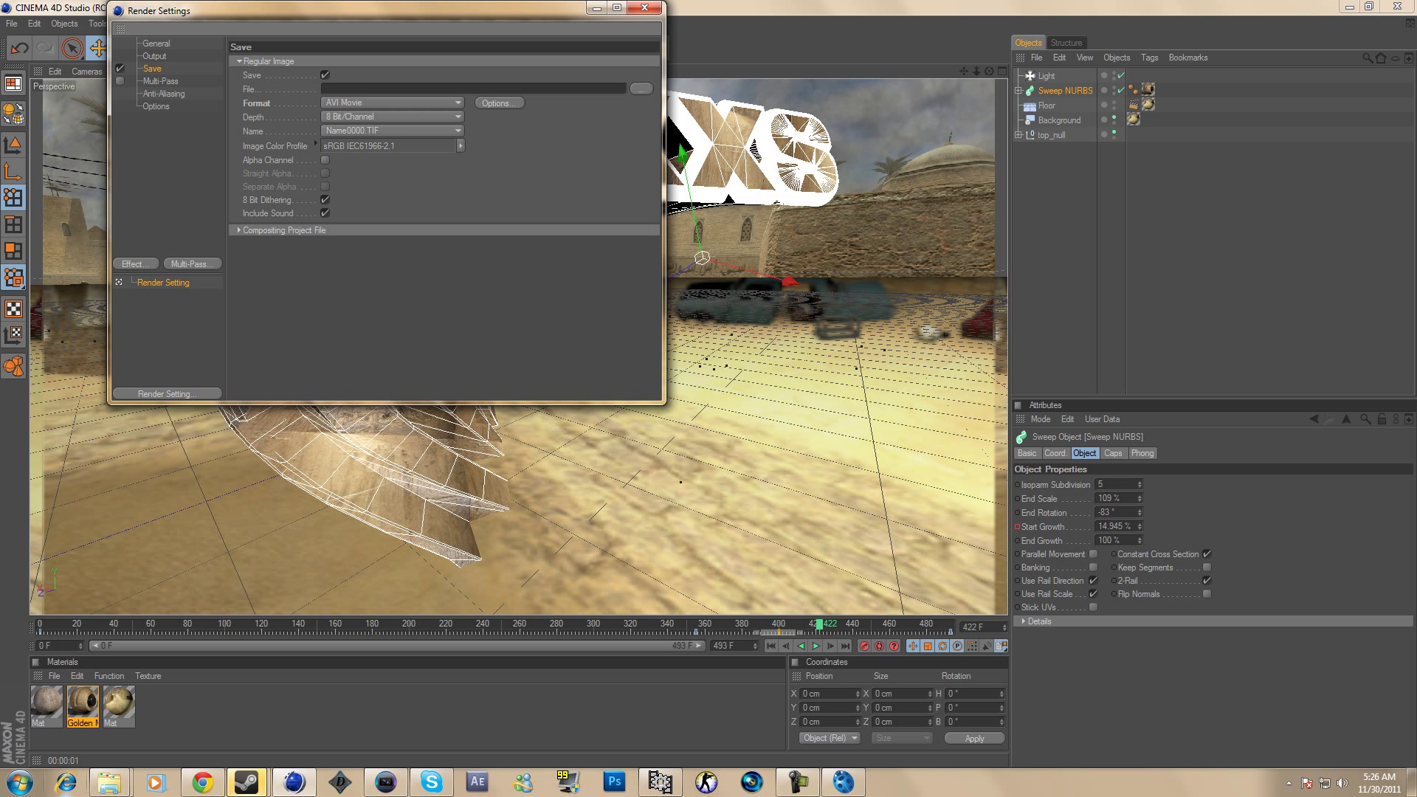
Step: Set the render's output file to TutorialFinish on the Desktop
click(640, 88)
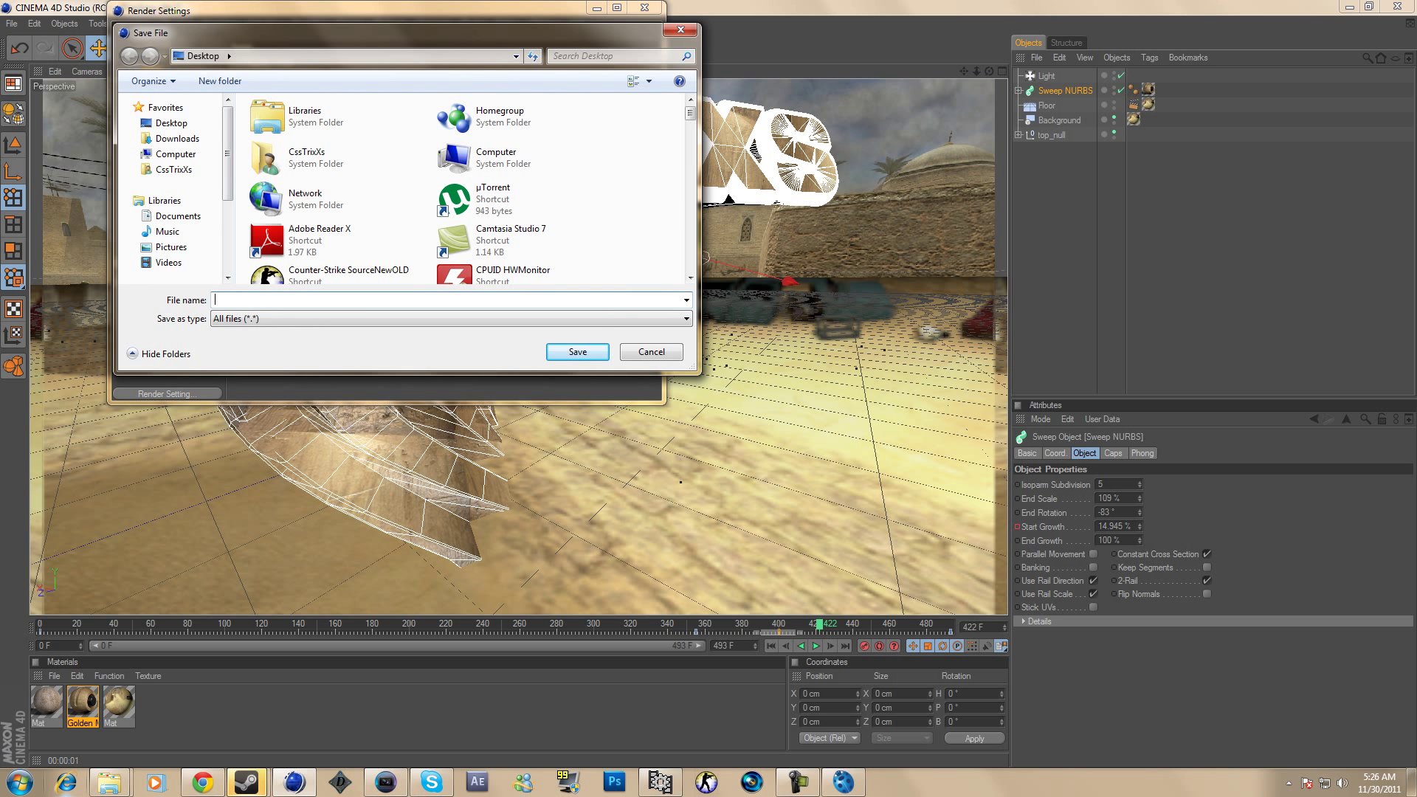
text(Tutorial)
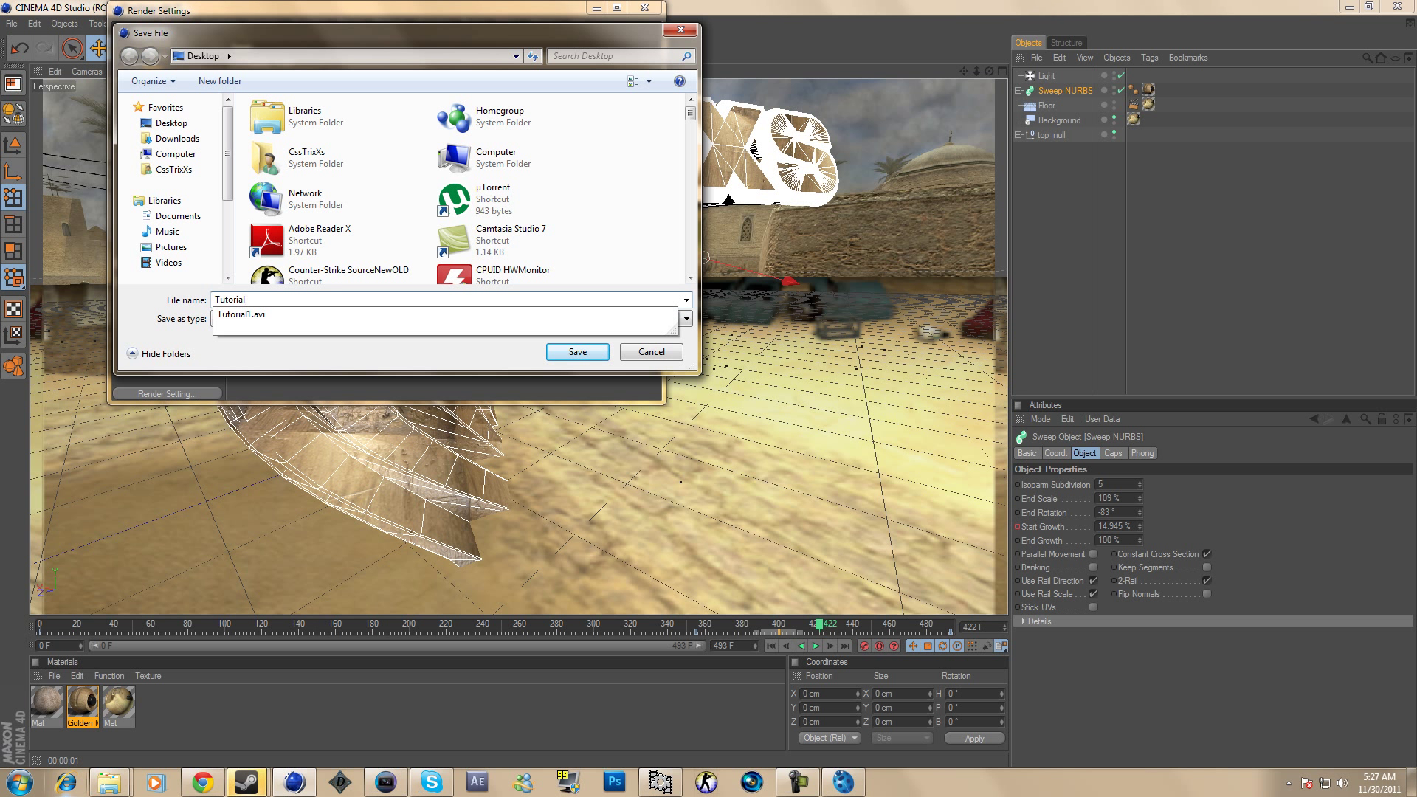
text(Finish)
key(Return)
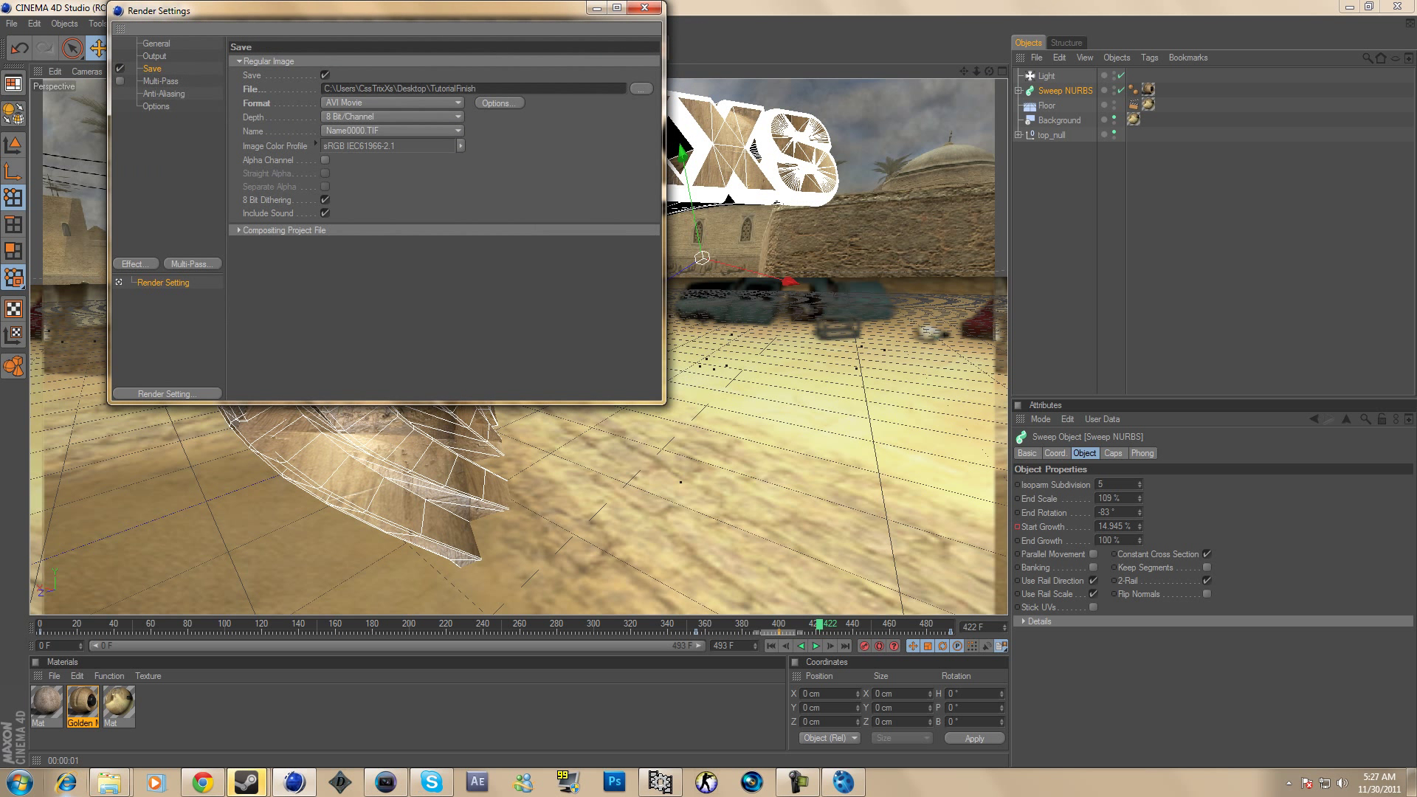
Step: Set the render options' Reflection Depth to 3 and Shadow Depth to 6
click(163, 93)
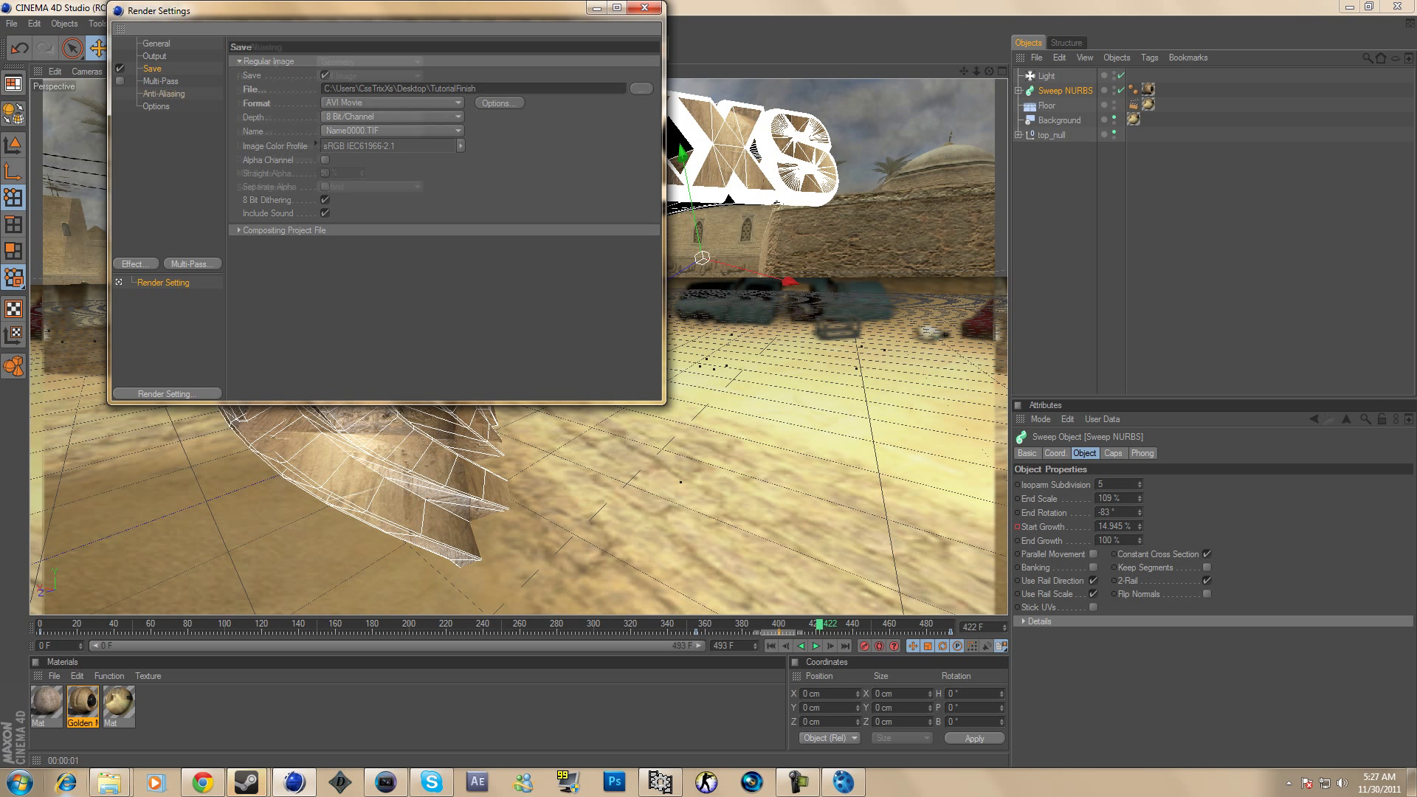
click(160, 81)
click(156, 107)
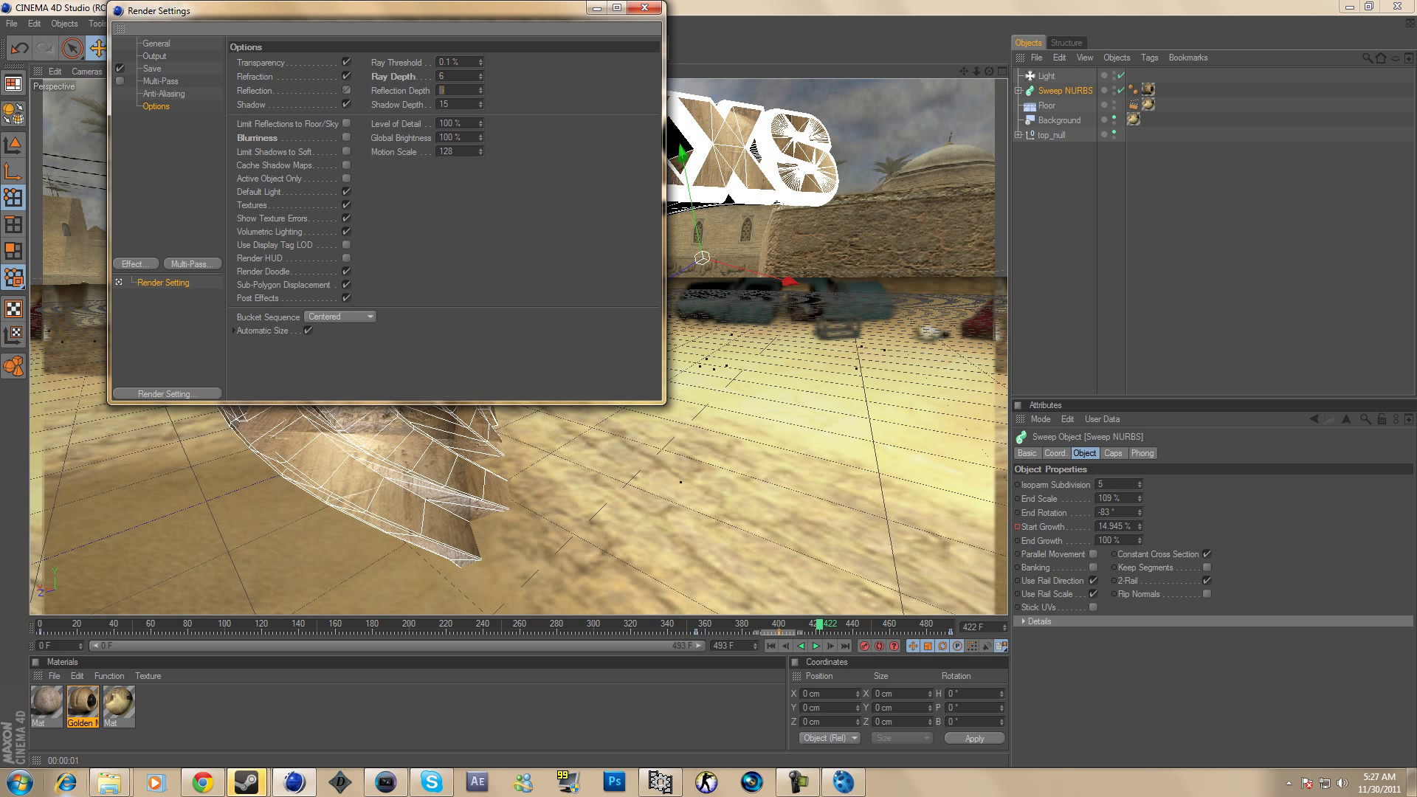
text(3)
key(Return)
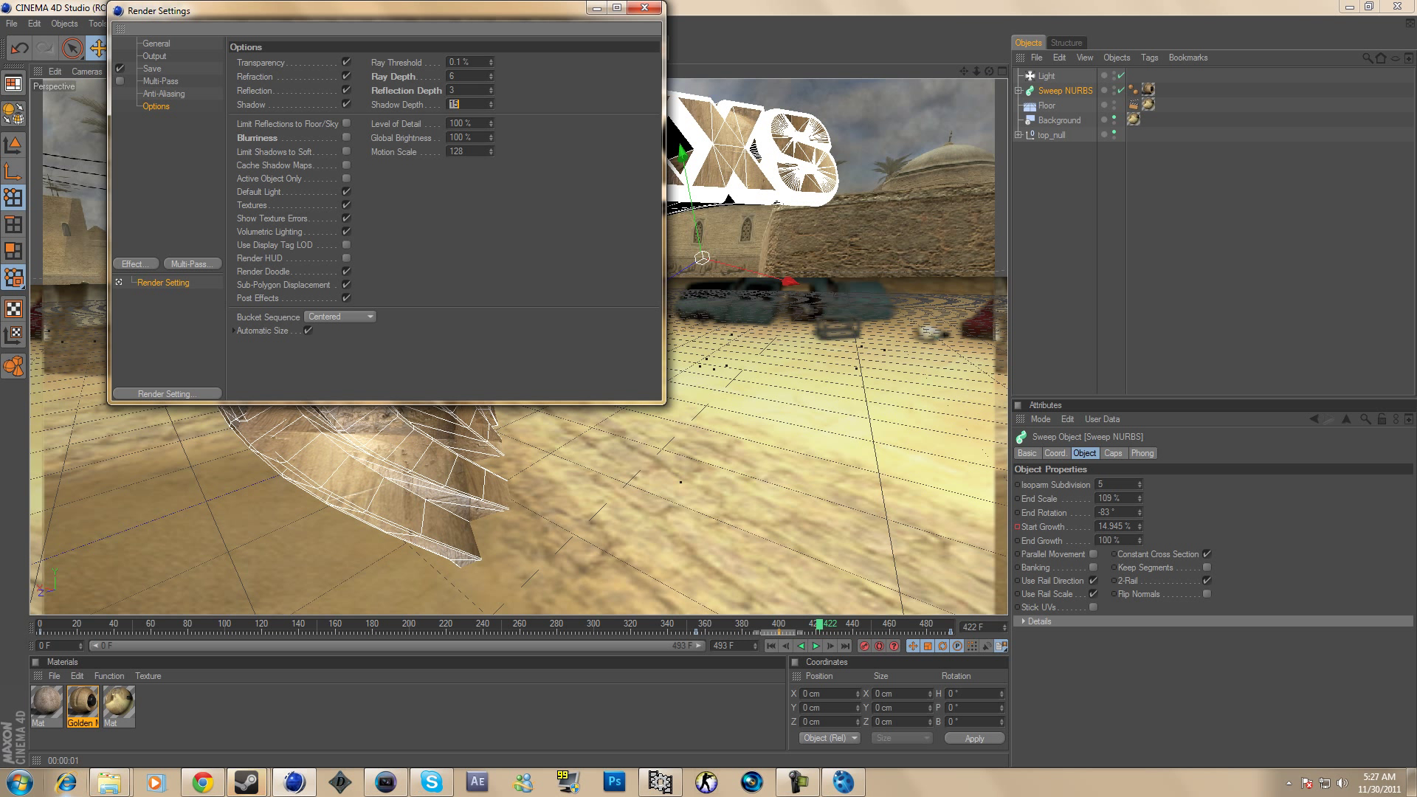
text(6)
key(Return)
Step: Set the render's Ray Depth, Reflection Depth and Shadow Depth to 50 and the Level of Detail to 150%
double_click(452, 77)
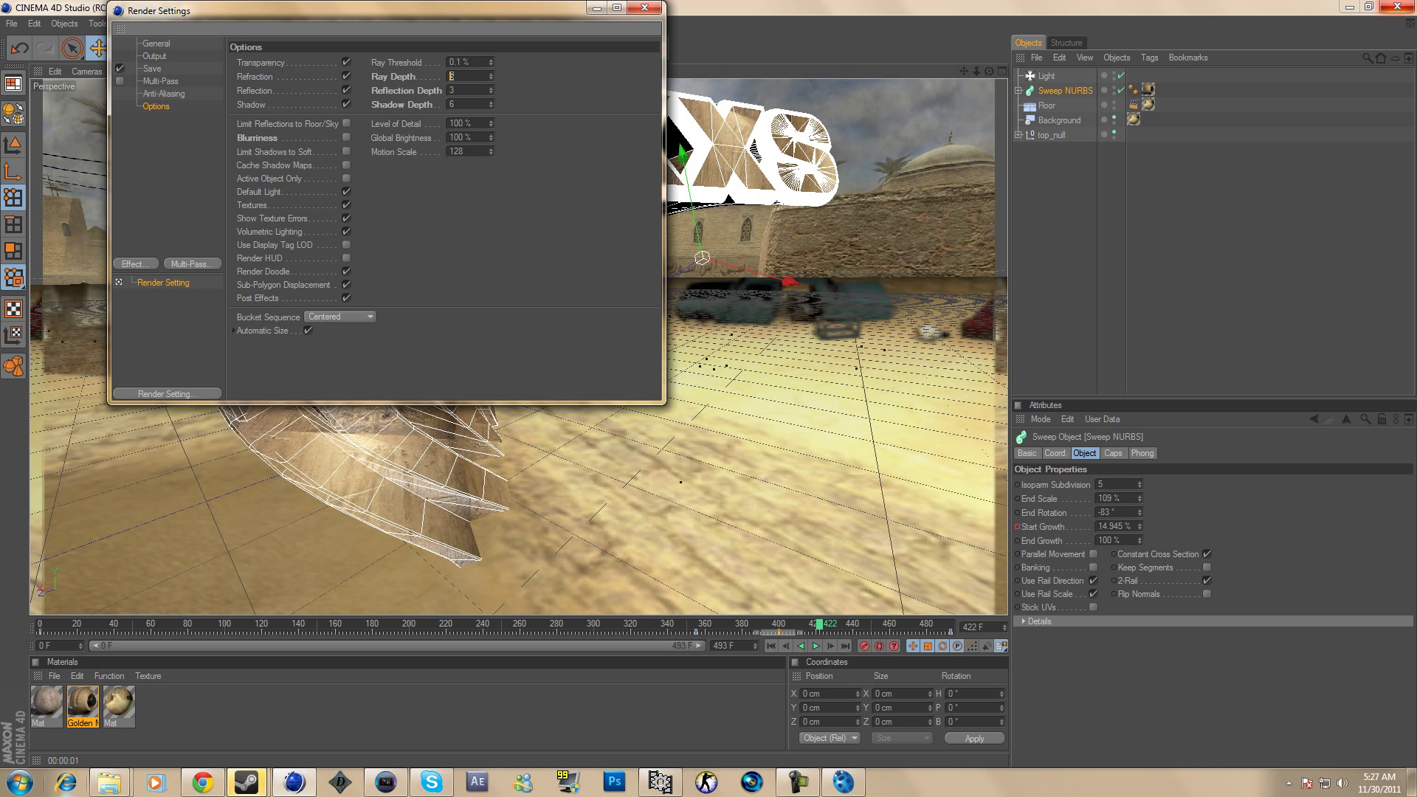
key(Tab)
text(50)
key(Tab)
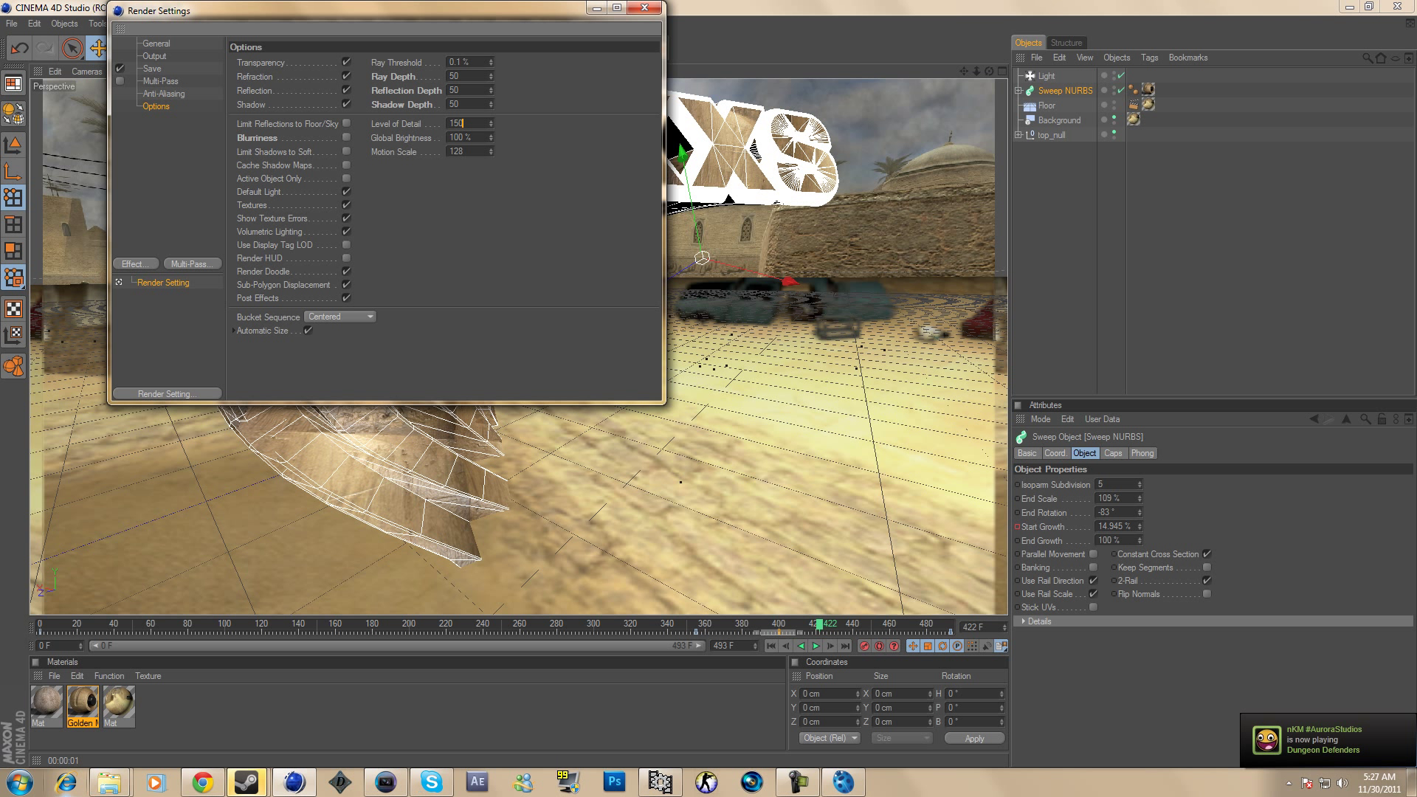
key(Return)
Step: Close the render settings, return the timeline to frame 0 and render the animation to the Picture Viewer
click(161, 81)
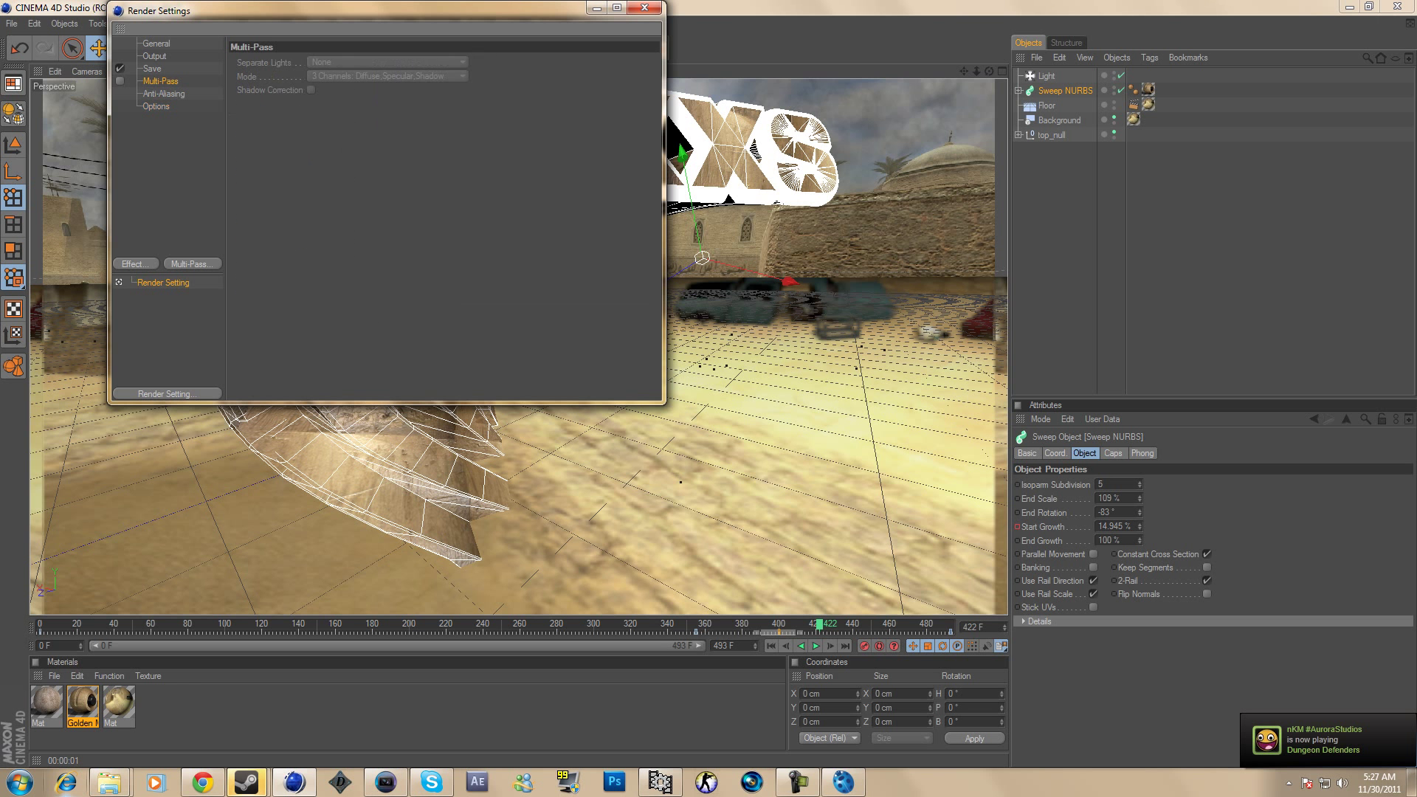
click(154, 56)
click(157, 43)
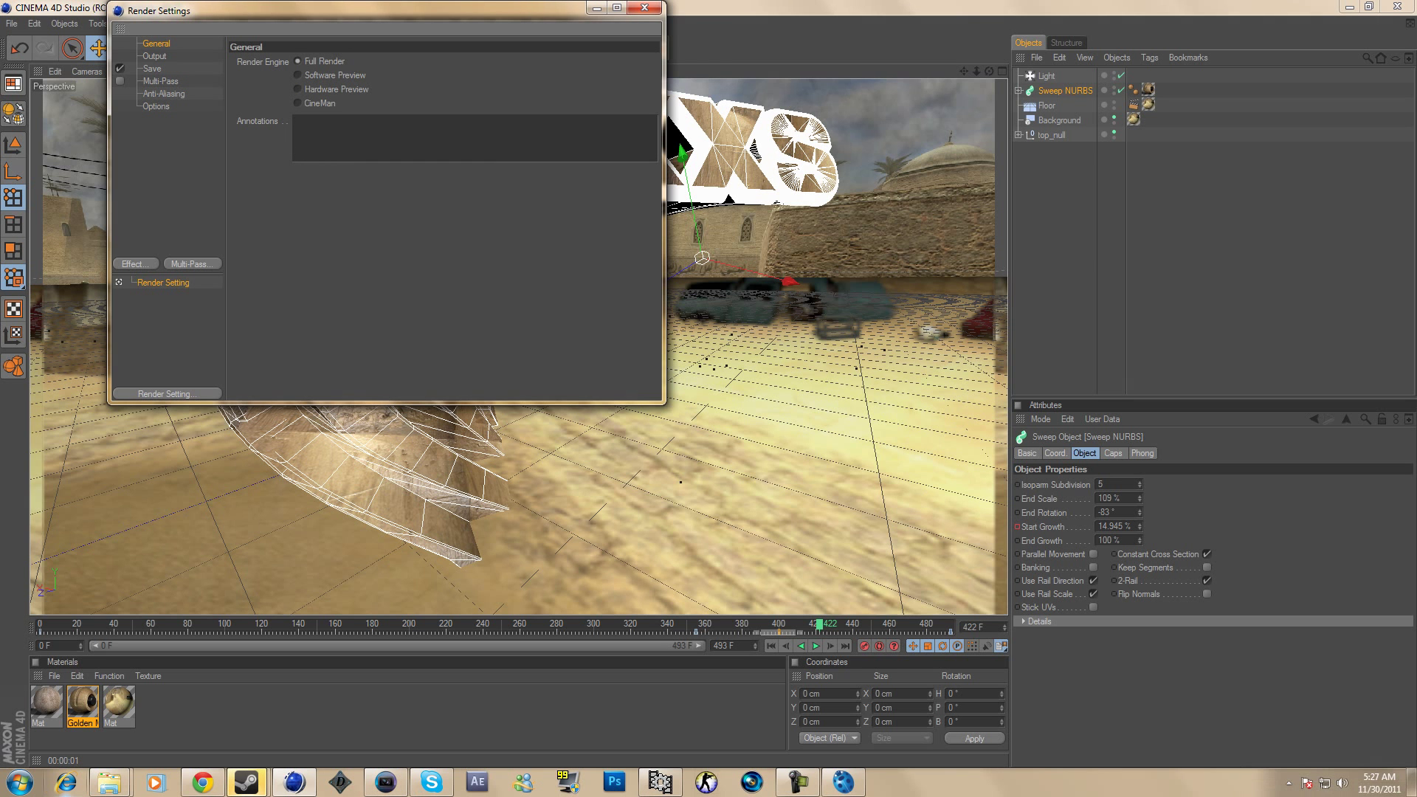
click(644, 7)
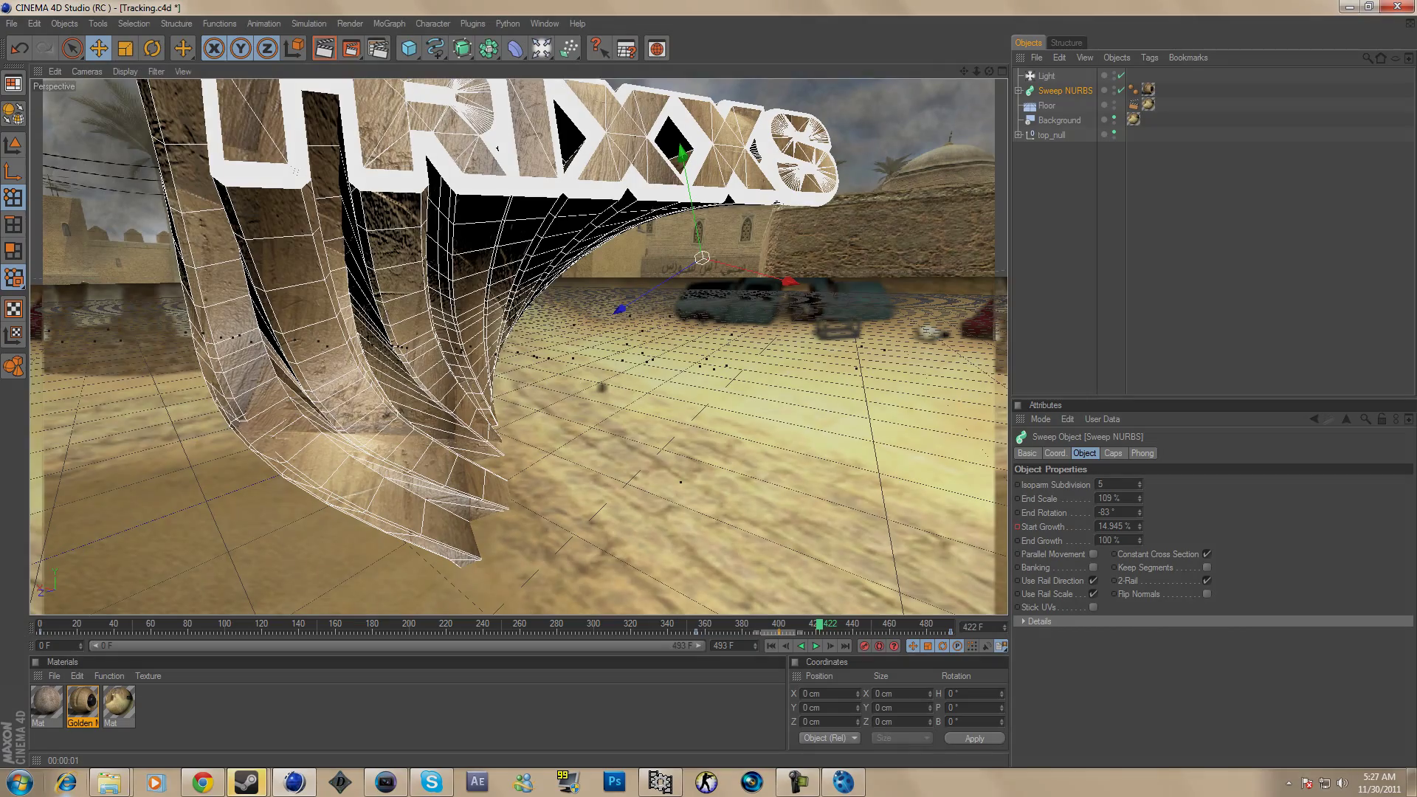
drag(152, 625, 40, 625)
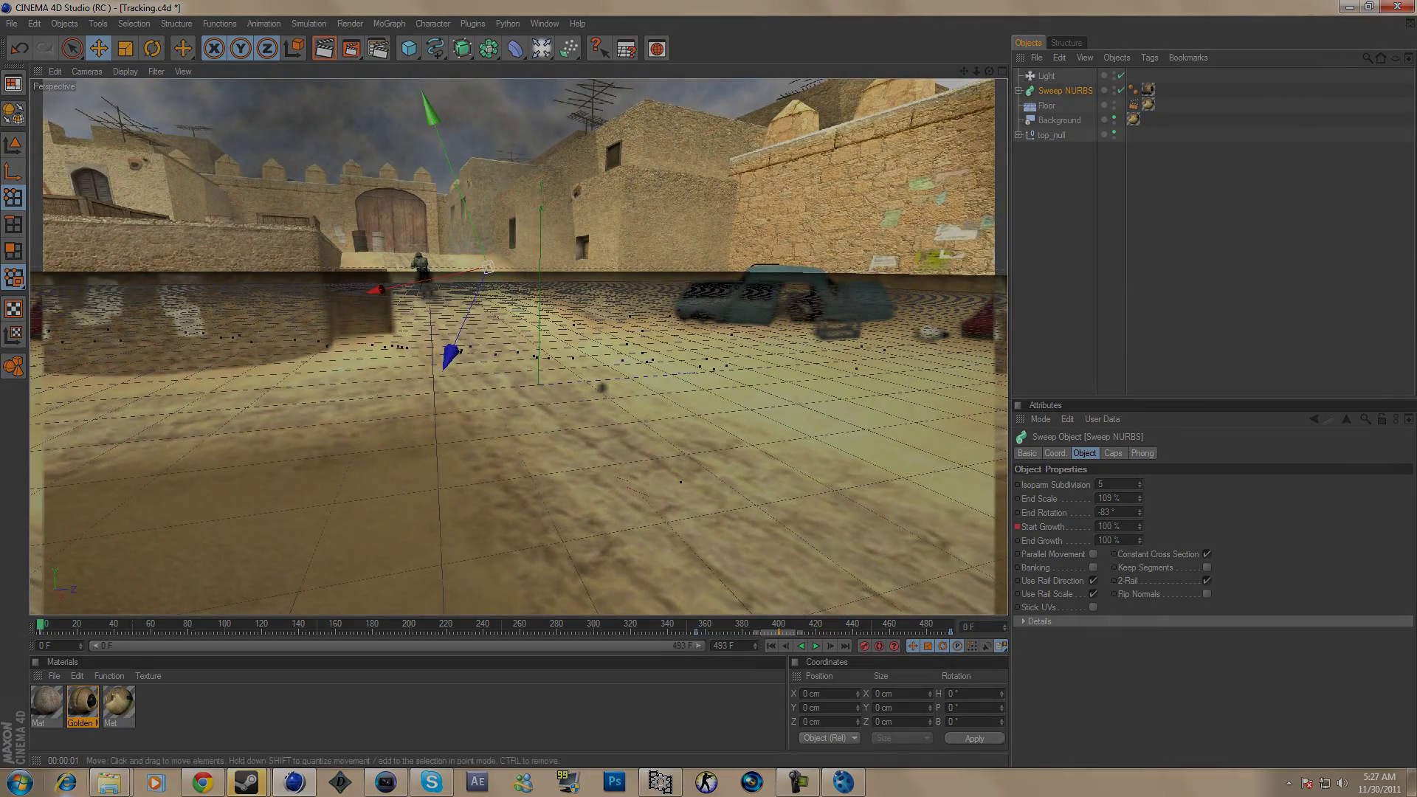
click(350, 48)
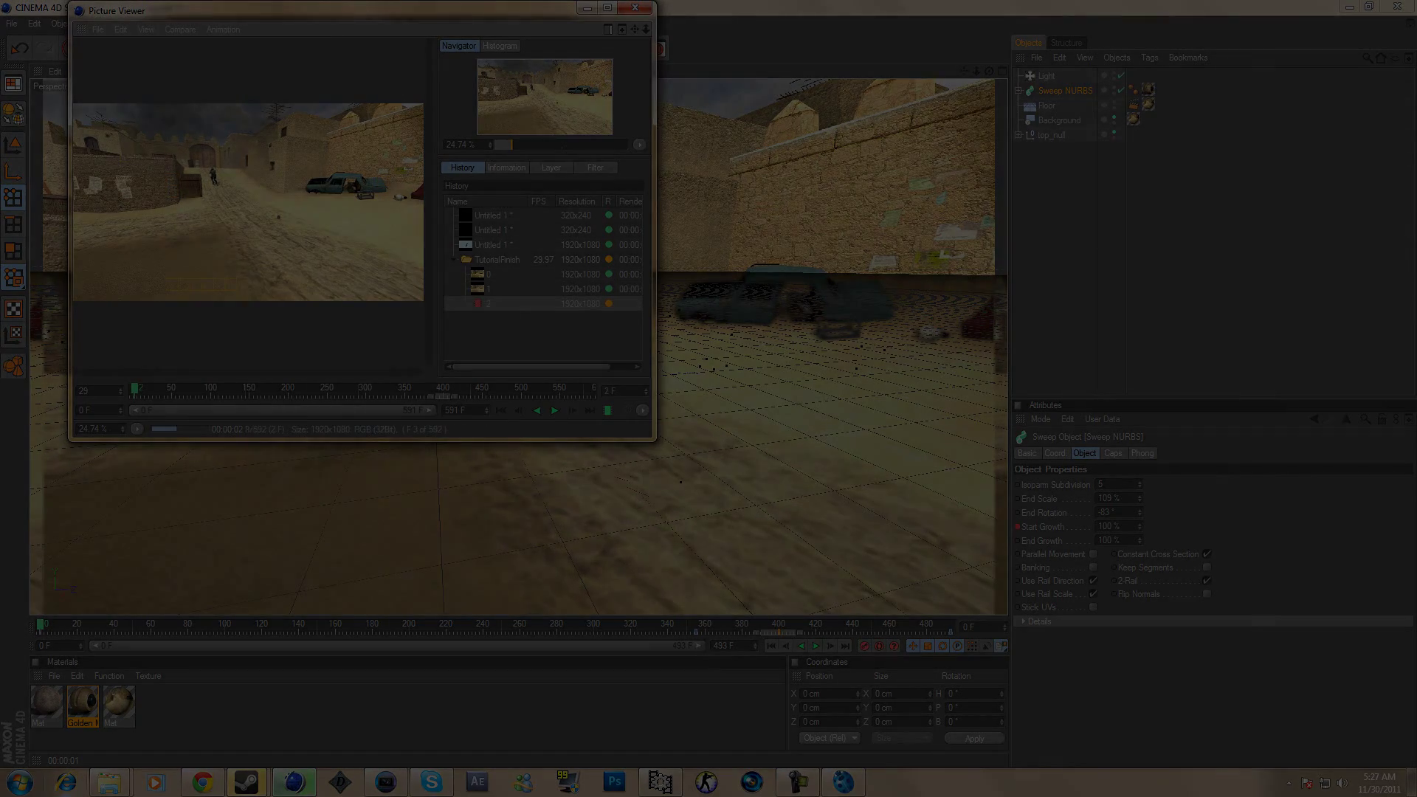
Step: Switch to the browser and examine the AuroraUniverseTV YouTube channel's featured video, uploads list and comment box
click(798, 782)
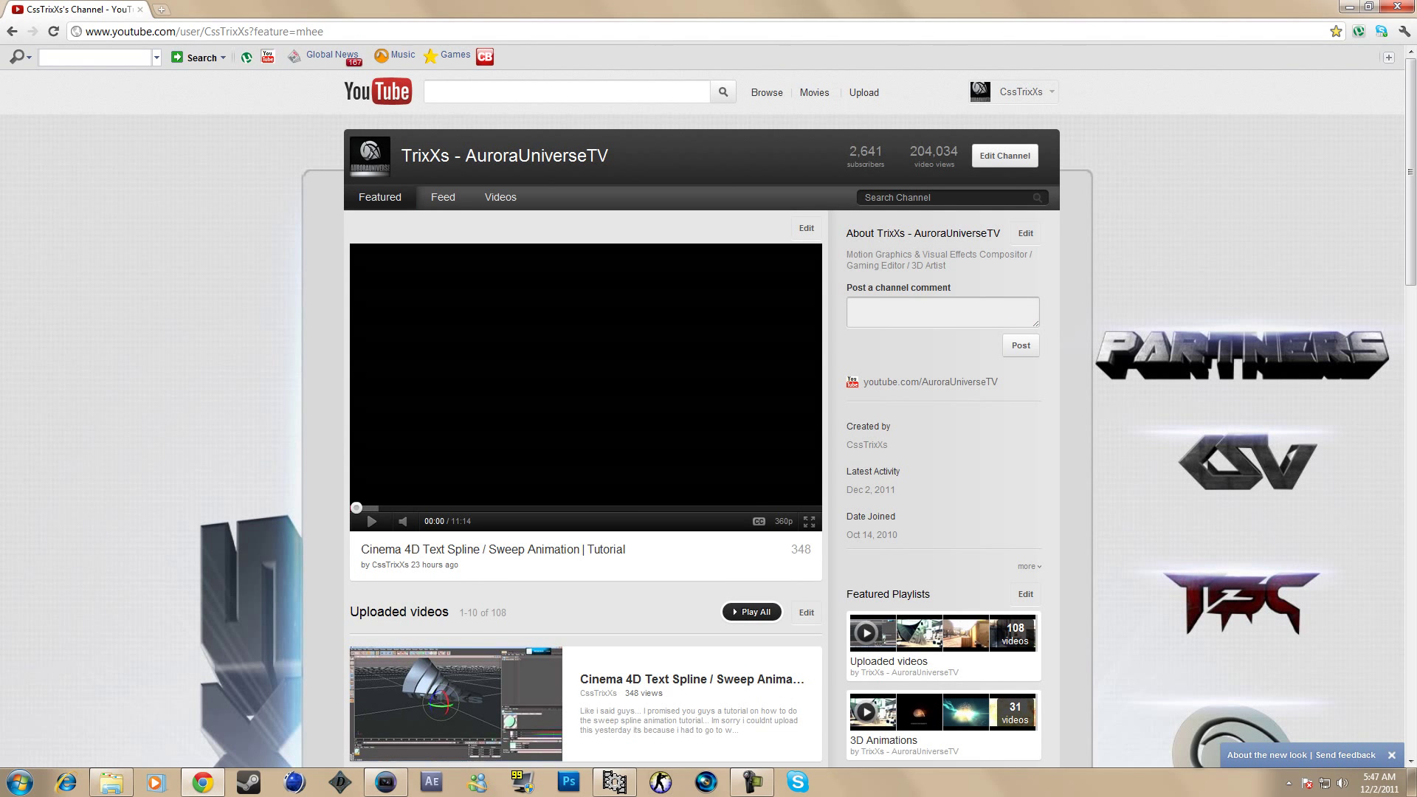
scroll(709, 413, down, 4)
scroll(708, 413, up, 2)
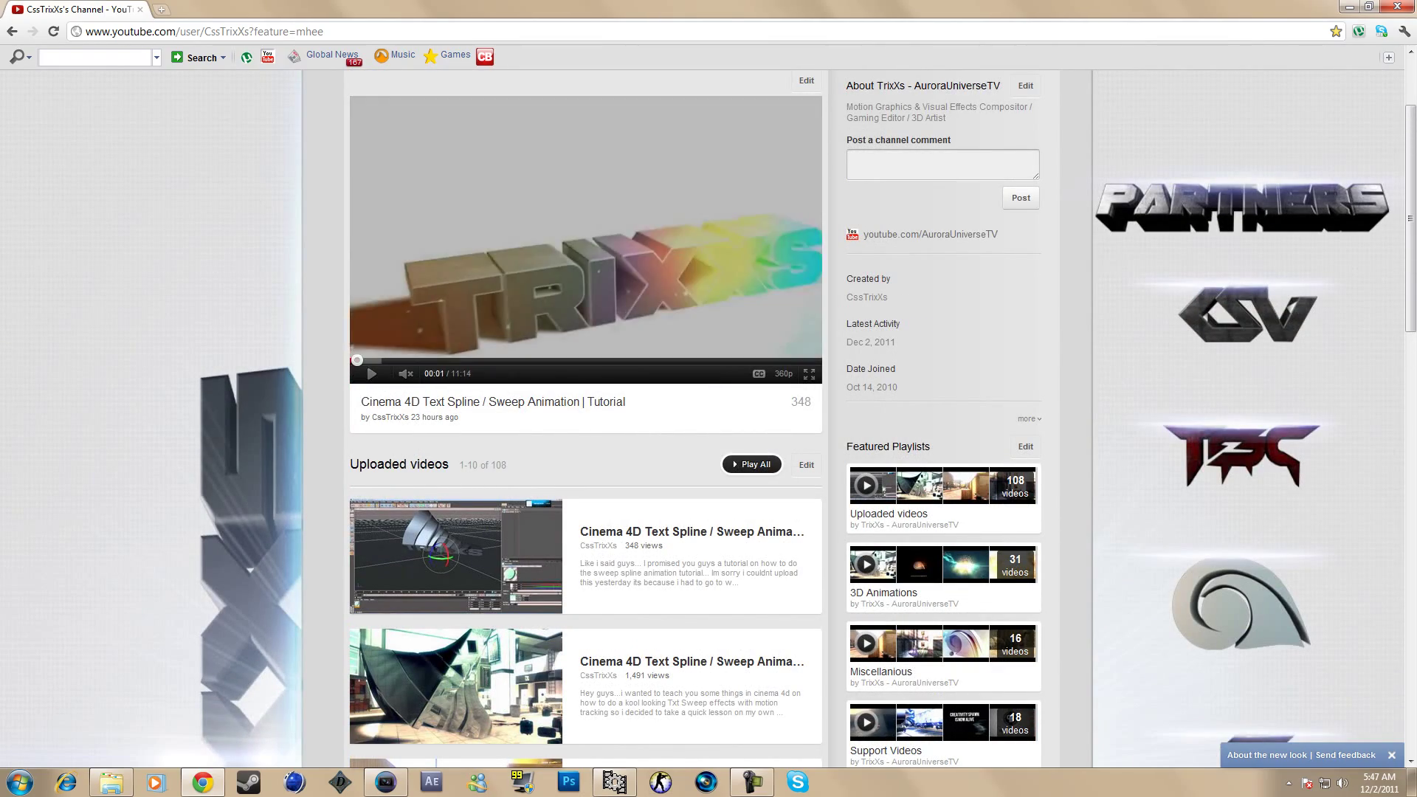
scroll(945, 347, down, 4)
scroll(708, 413, up, 6)
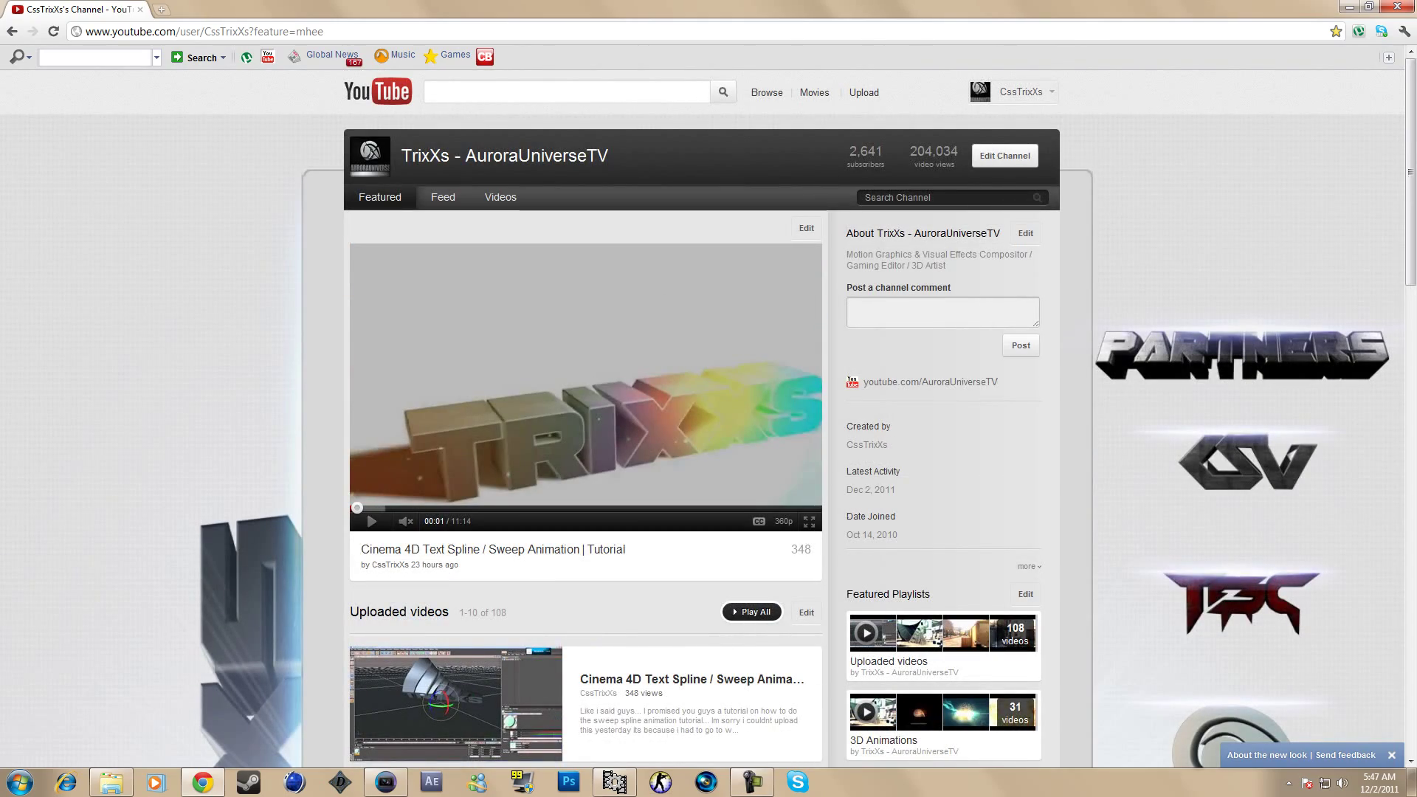
scroll(709, 413, down, 13)
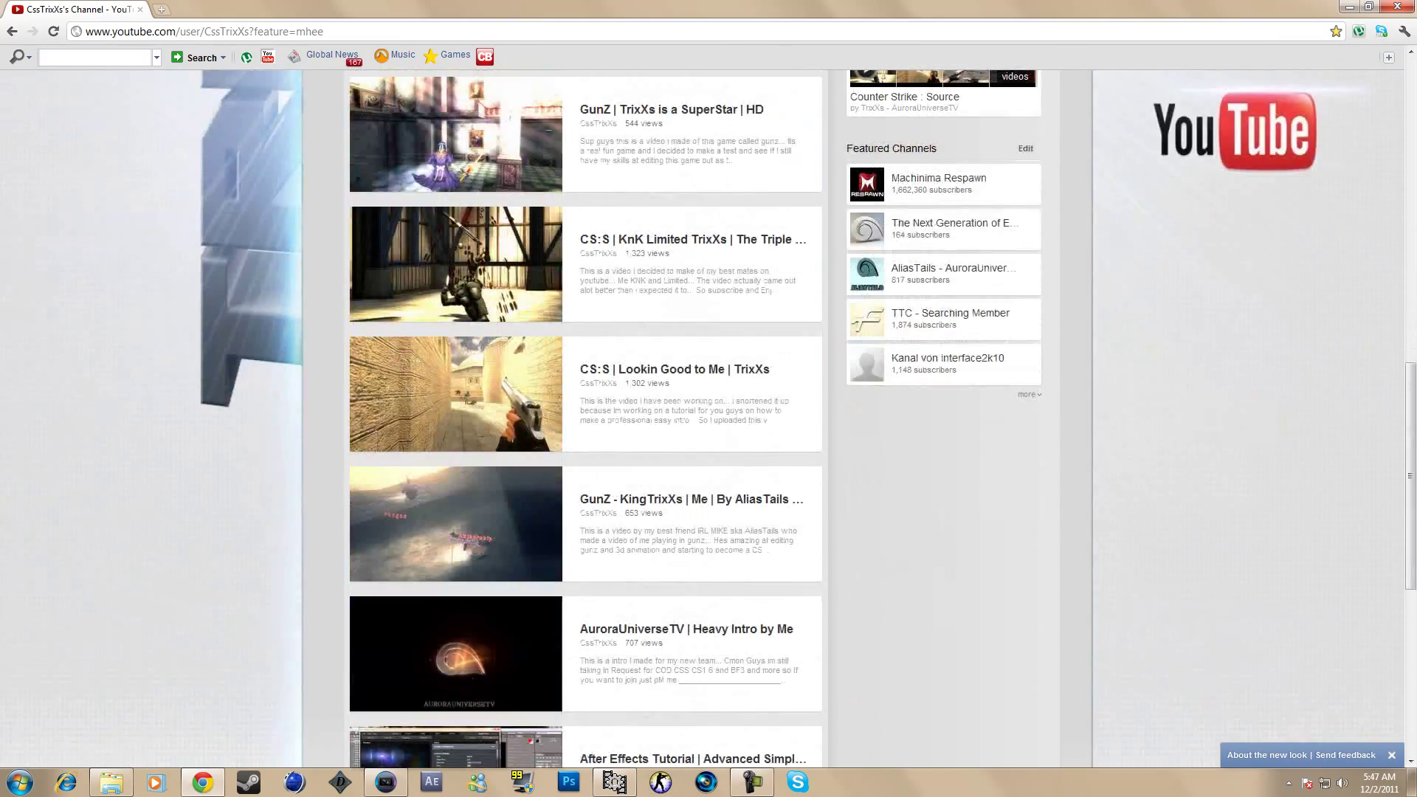
scroll(708, 413, down, 5)
scroll(709, 414, down, 2)
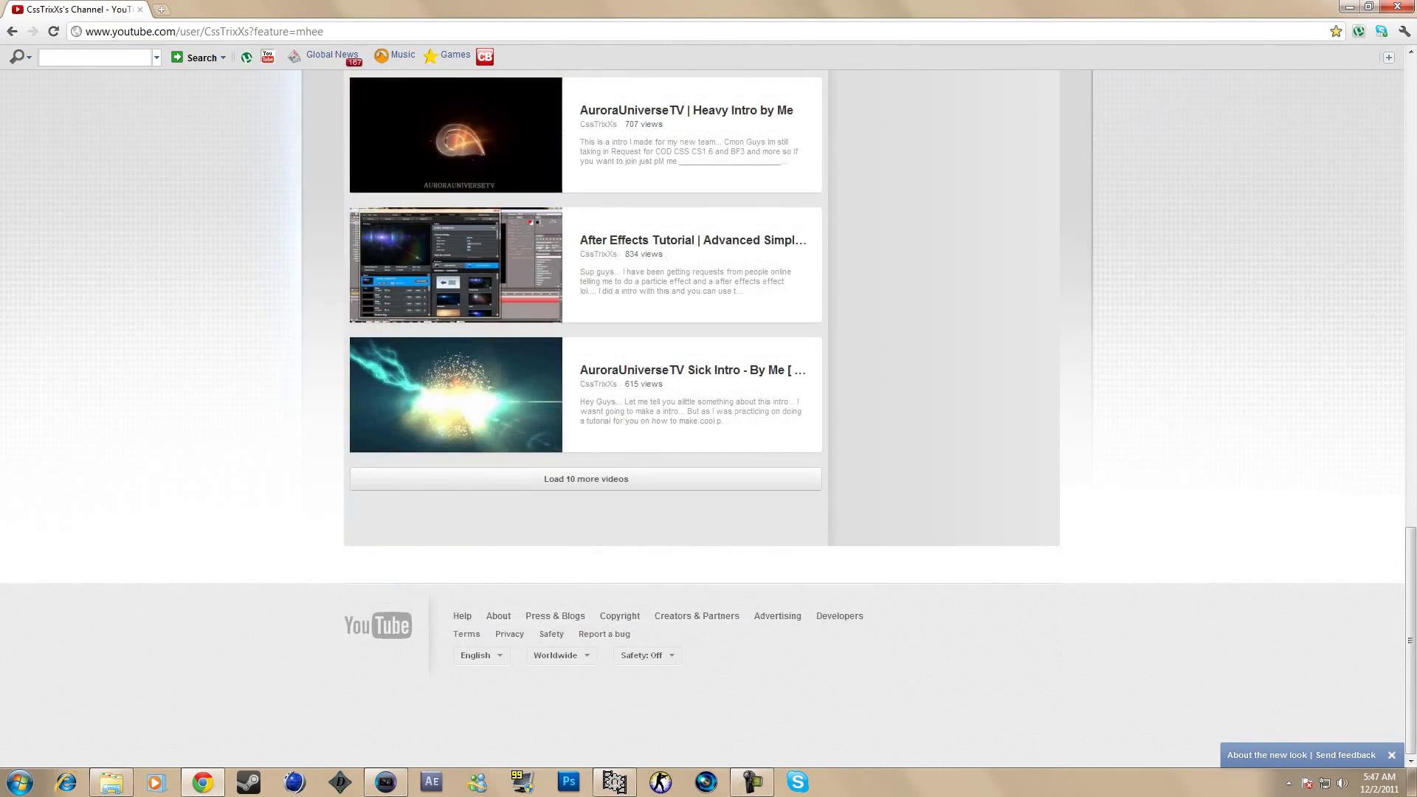
scroll(708, 413, up, 20)
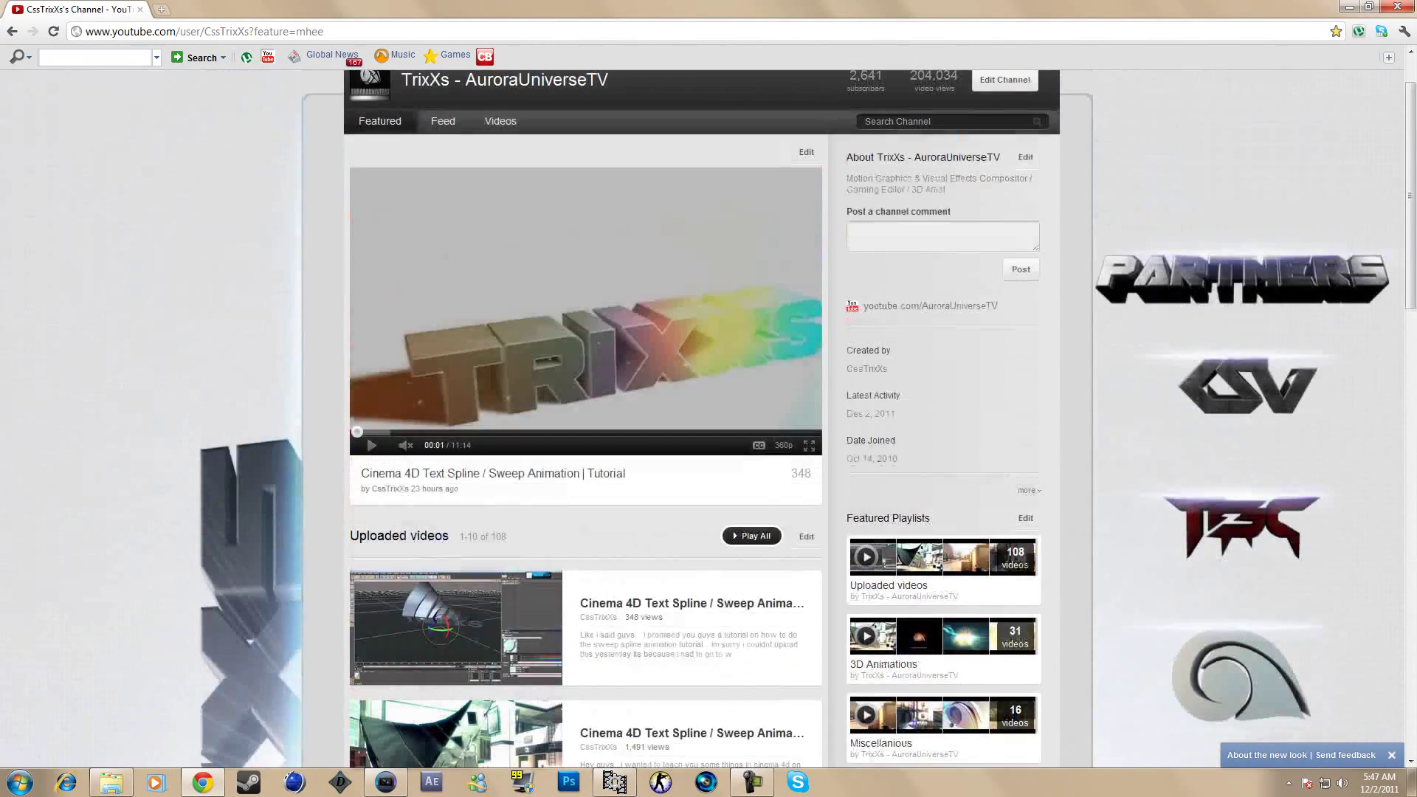
click(915, 236)
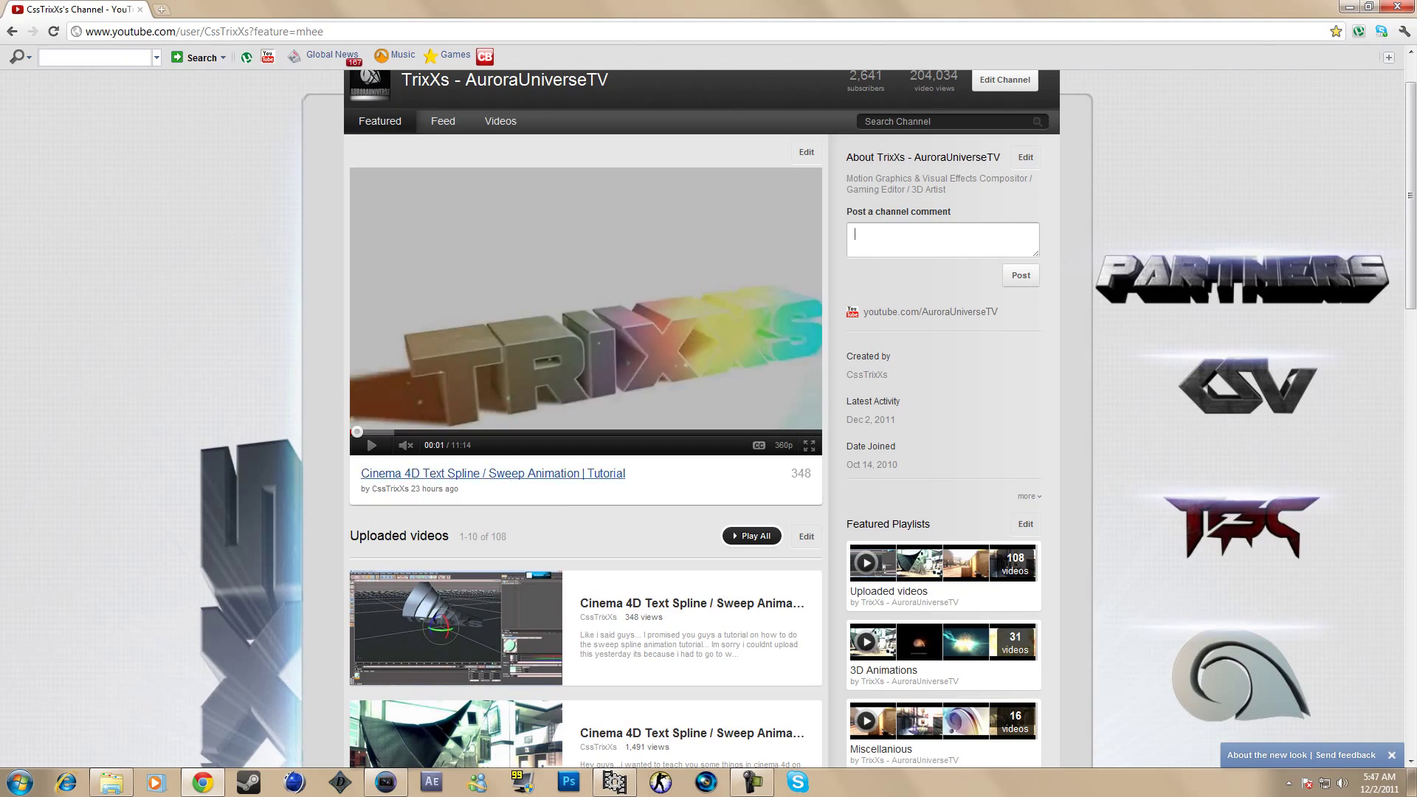
scroll(583, 413, down, 15)
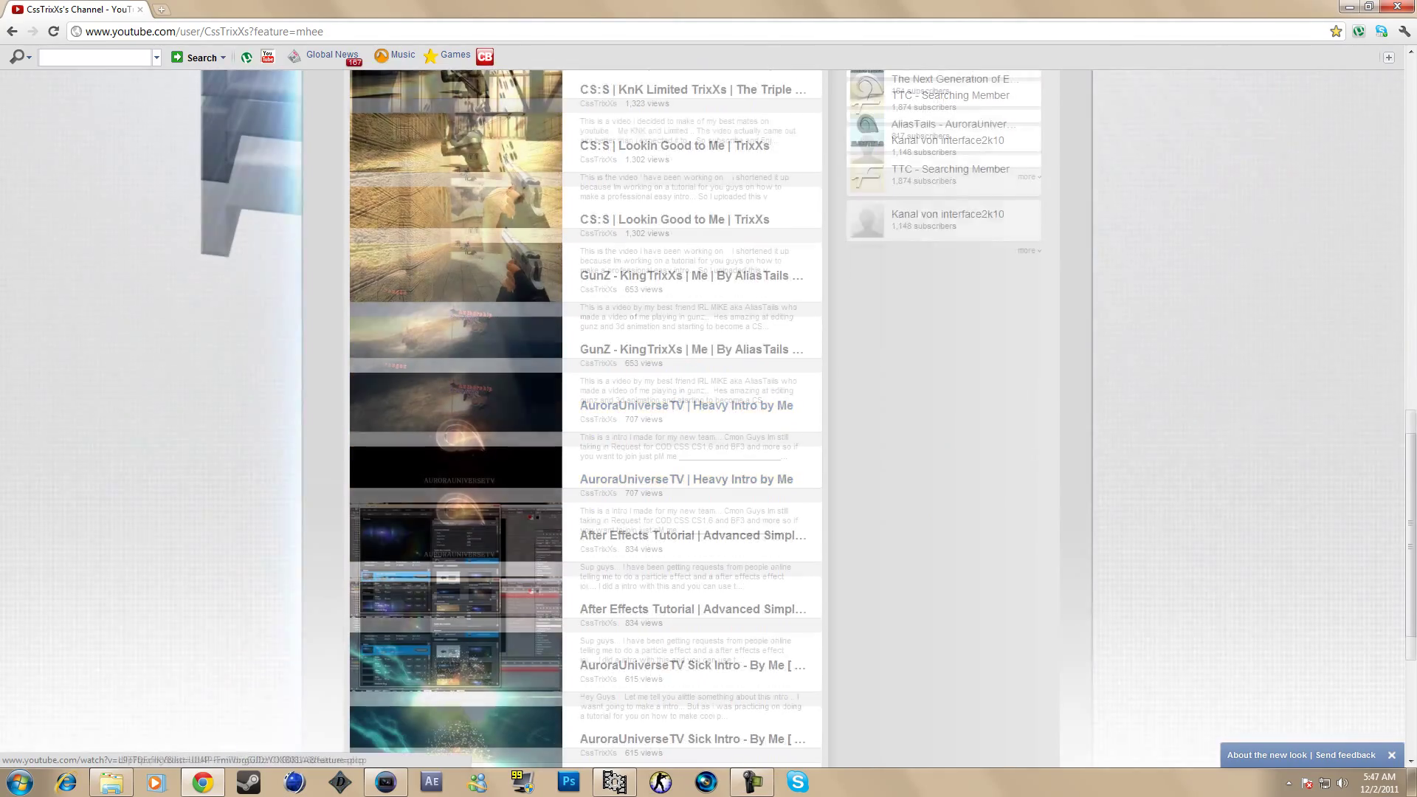
scroll(583, 413, up, 15)
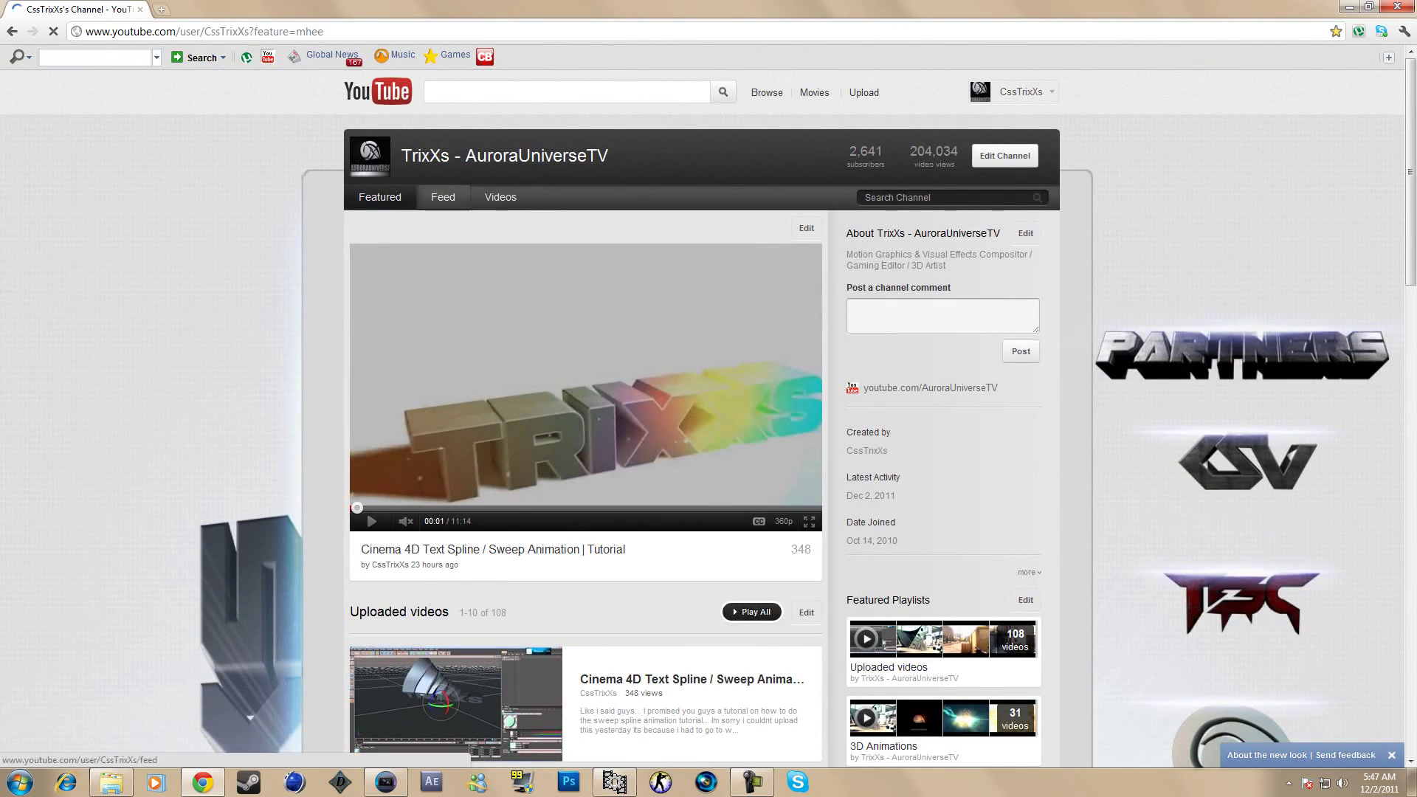
Step: Look through the YouTube channel's activity feed and return to the desktop
scroll(582, 413, down, 5)
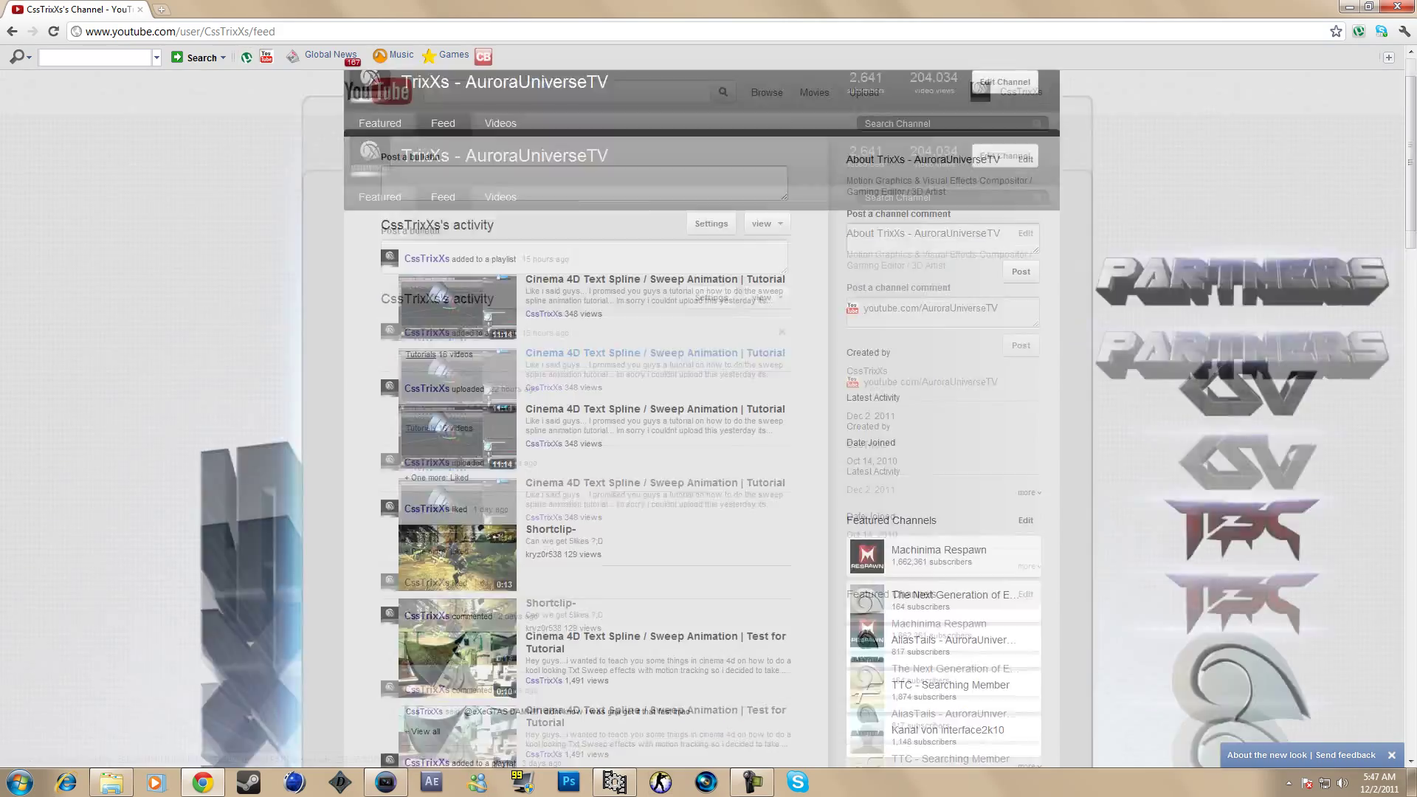
scroll(583, 413, down, 3)
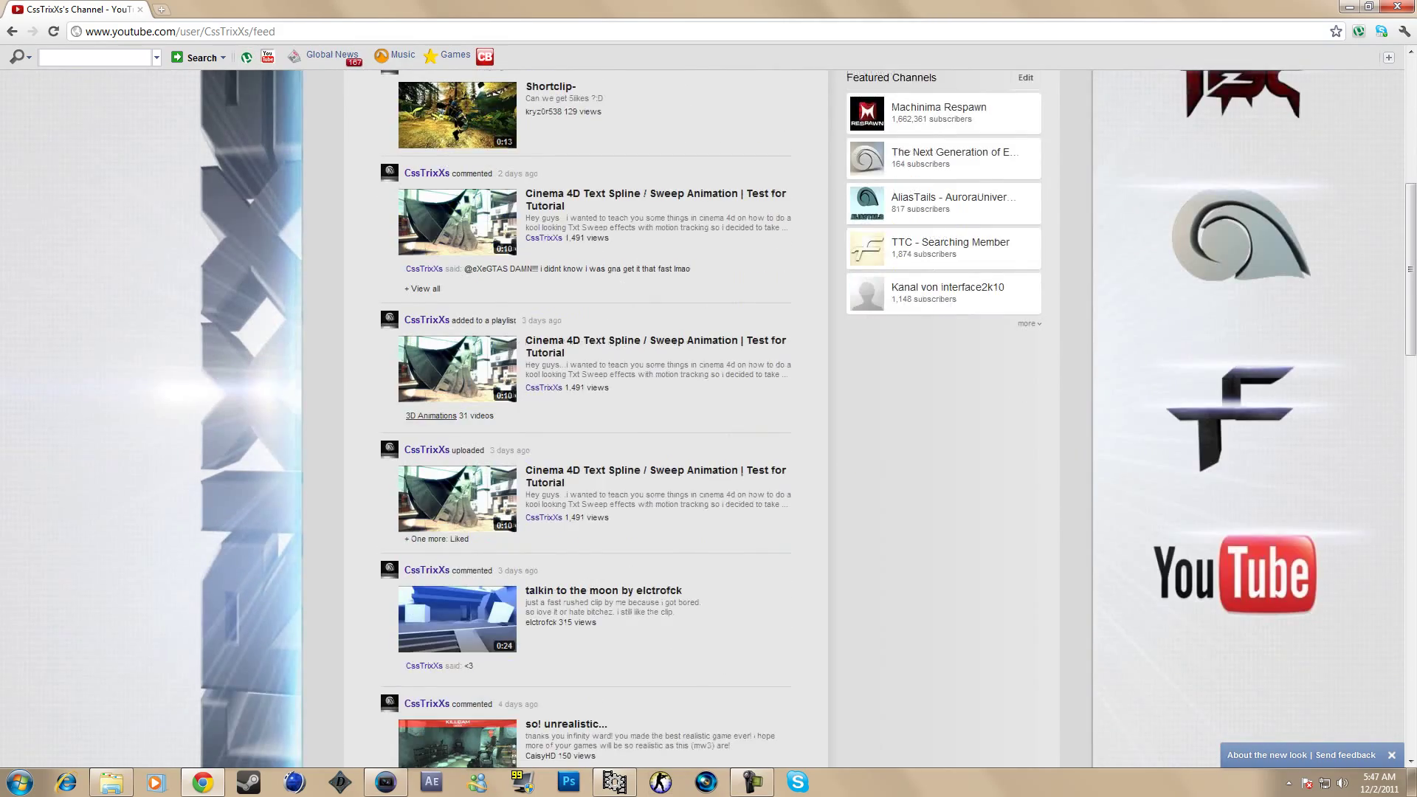
scroll(583, 413, up, 9)
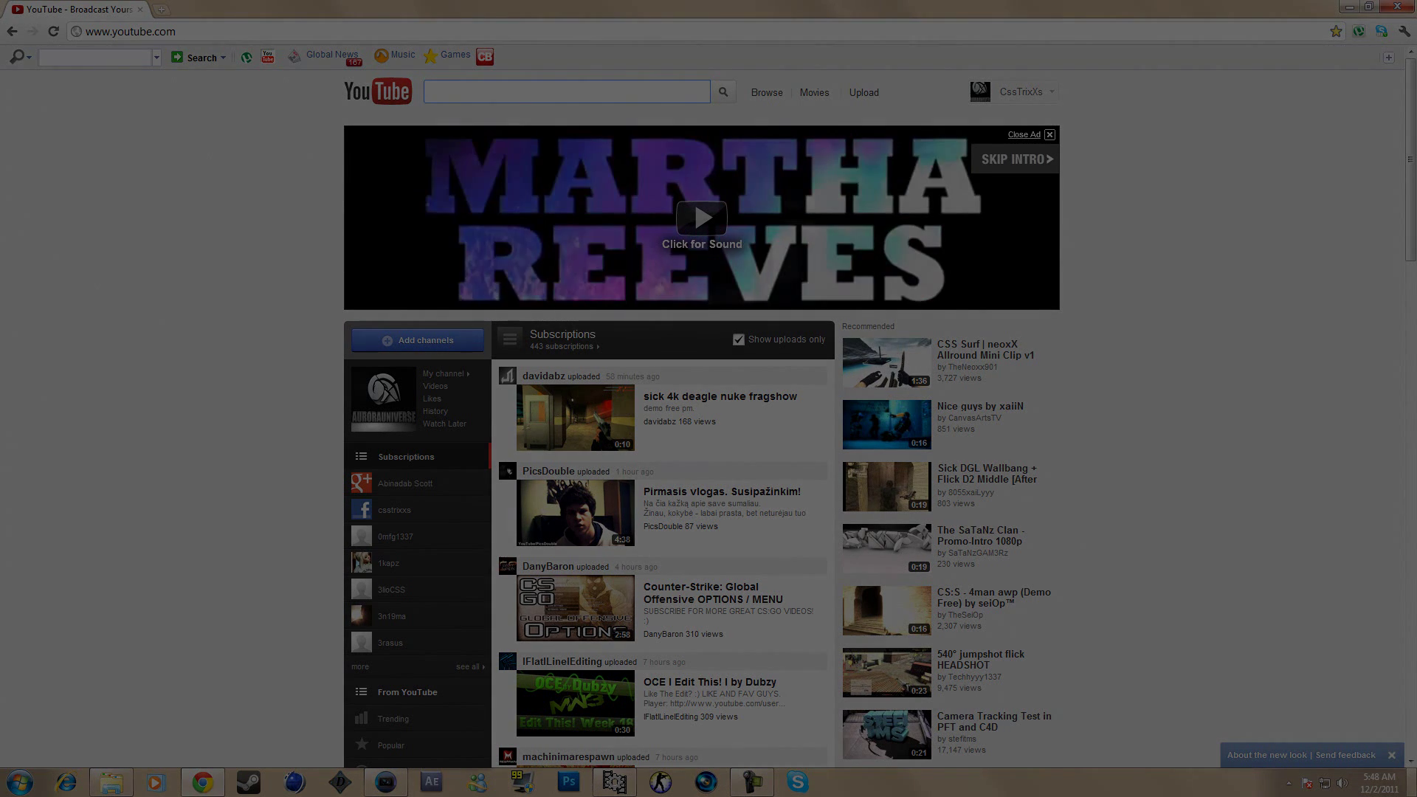
click(1411, 782)
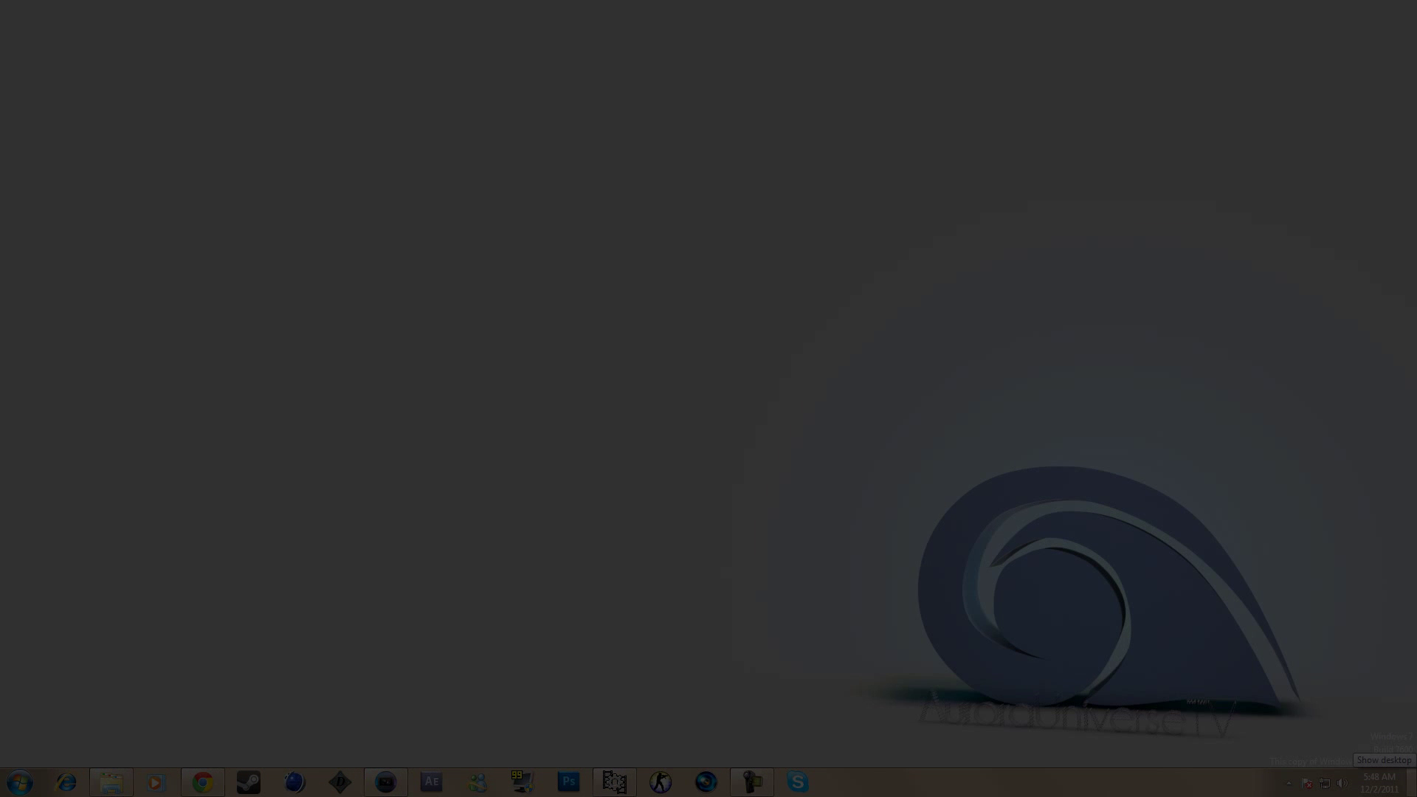